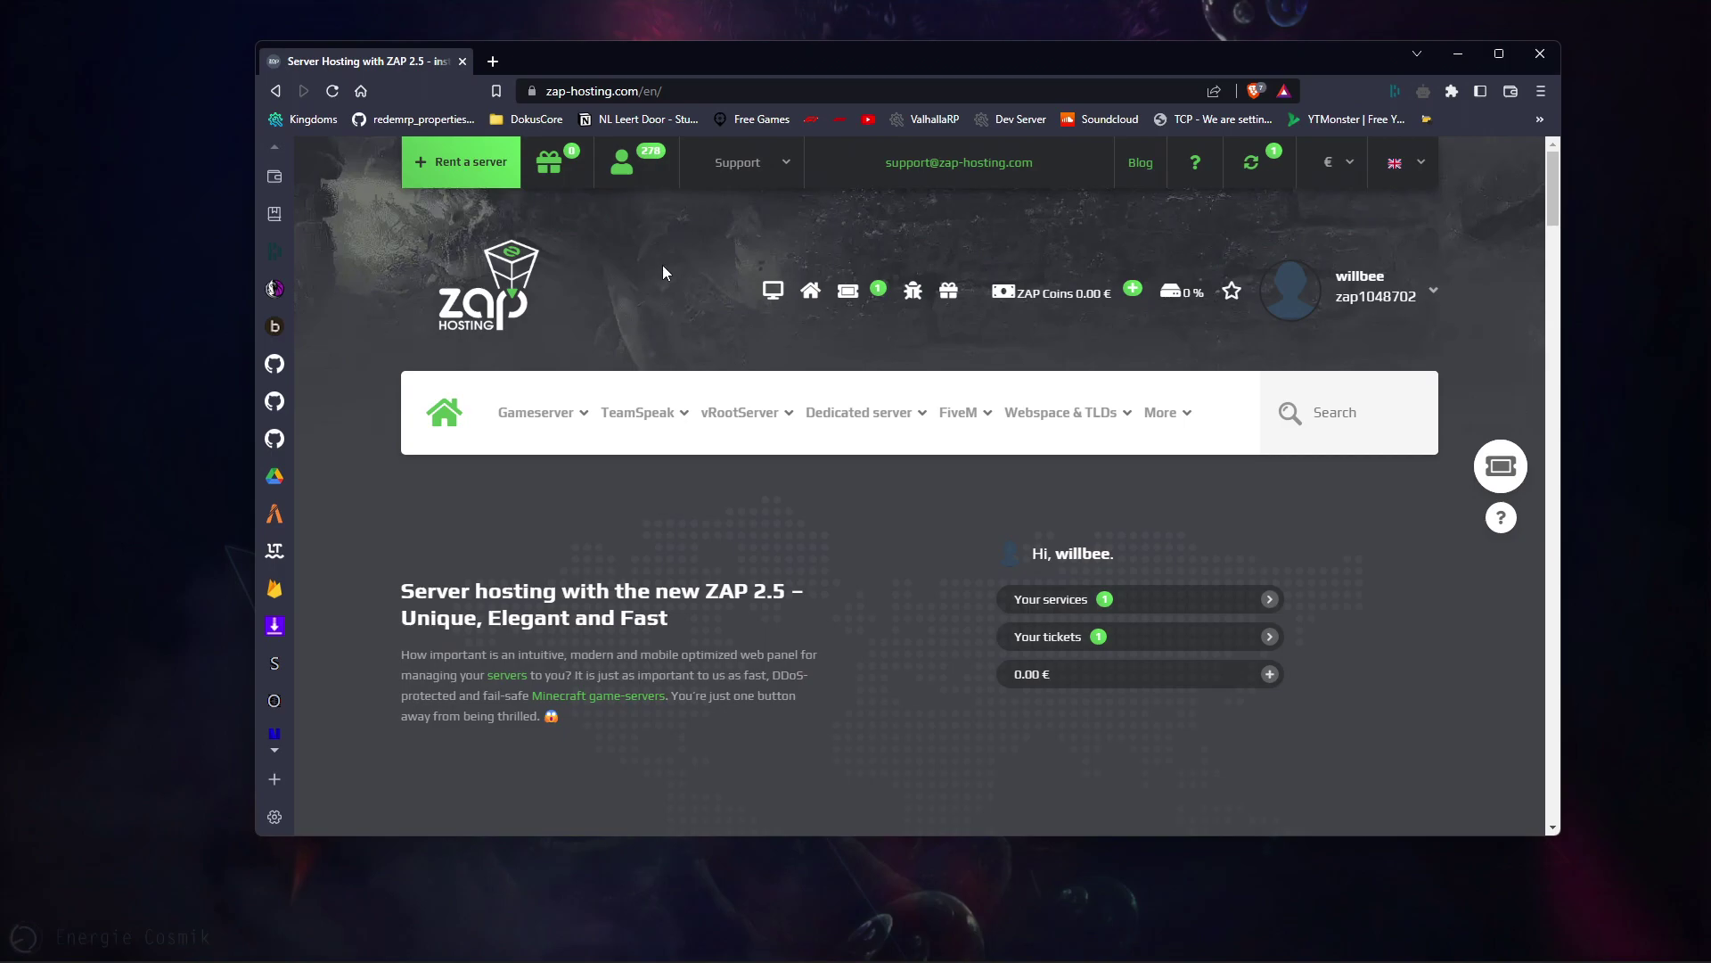
- Start renting a server, choosing the Cloud Gameserver product and its rent option
{"action": "left_click", "coordinate": [445, 167]}
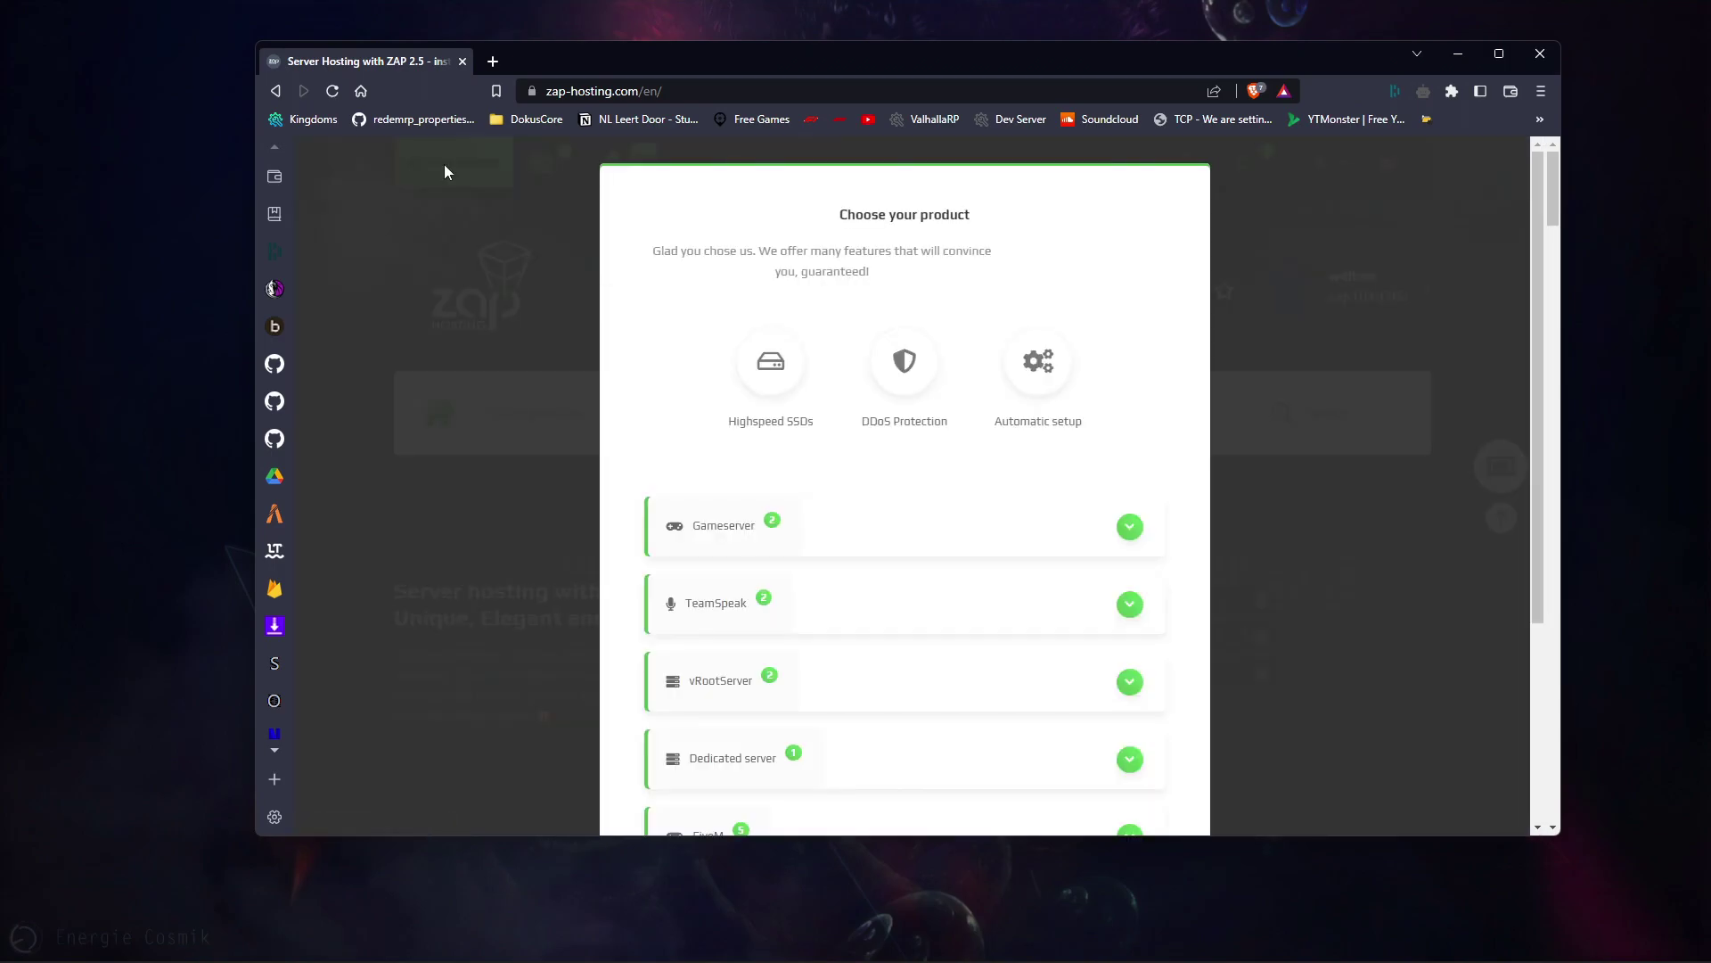
{"action": "left_click", "coordinate": [739, 543]}
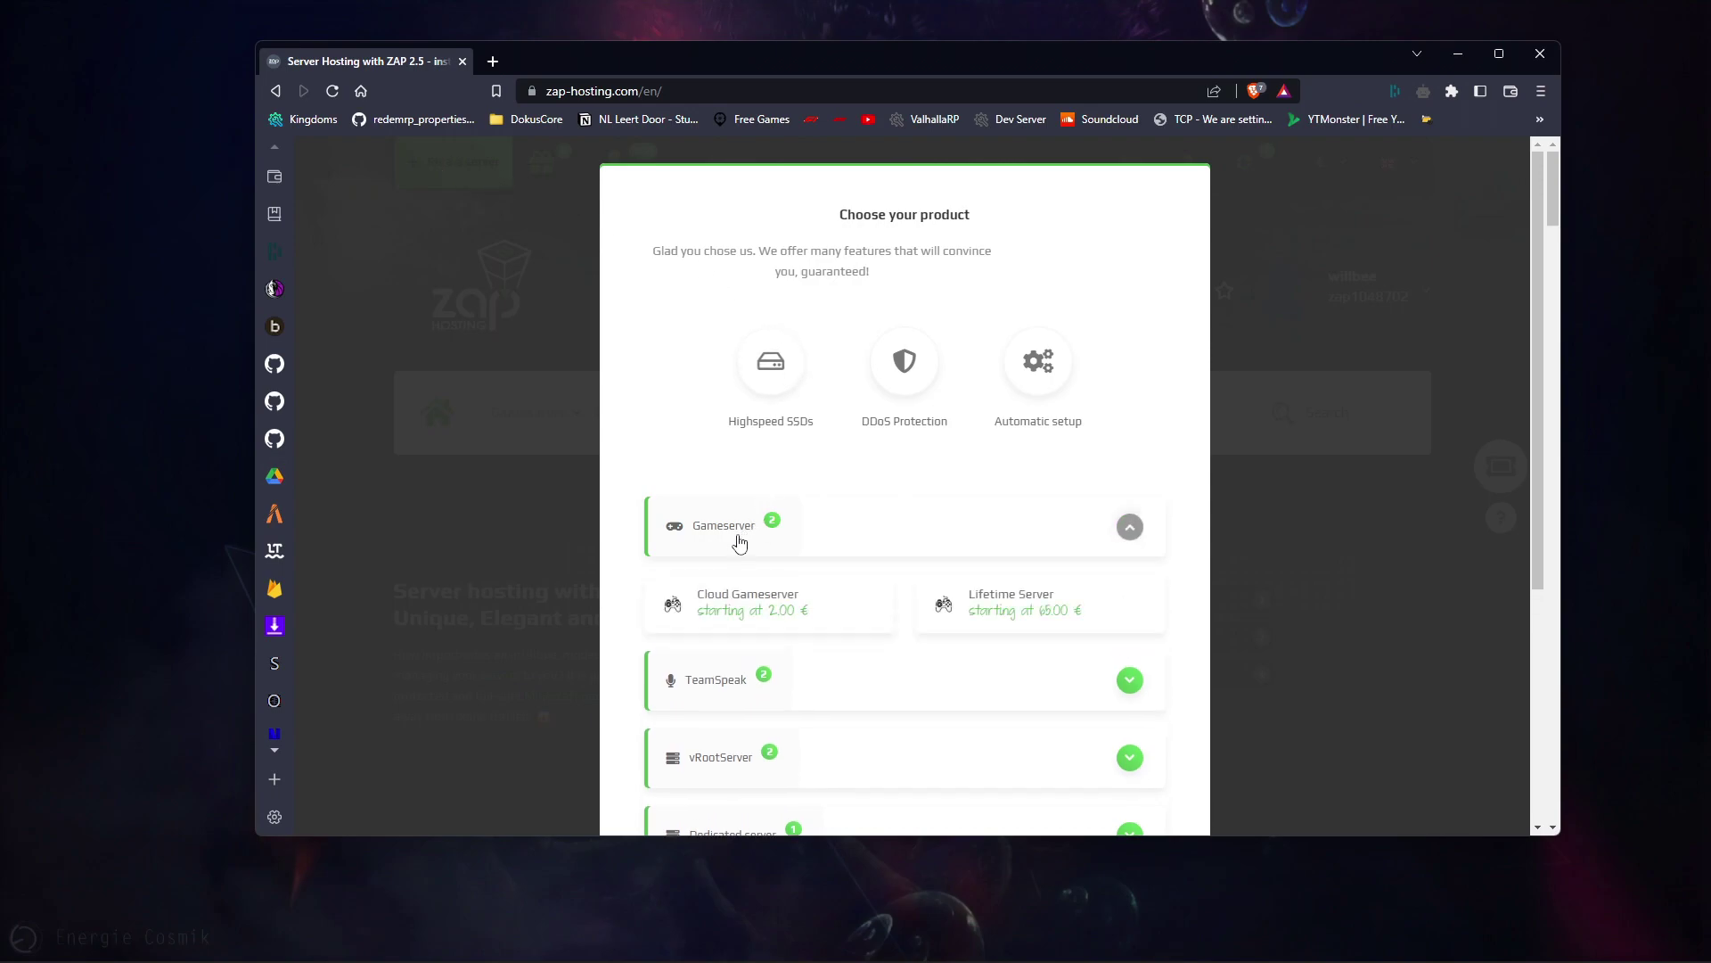
{"action": "left_click", "coordinate": [772, 626]}
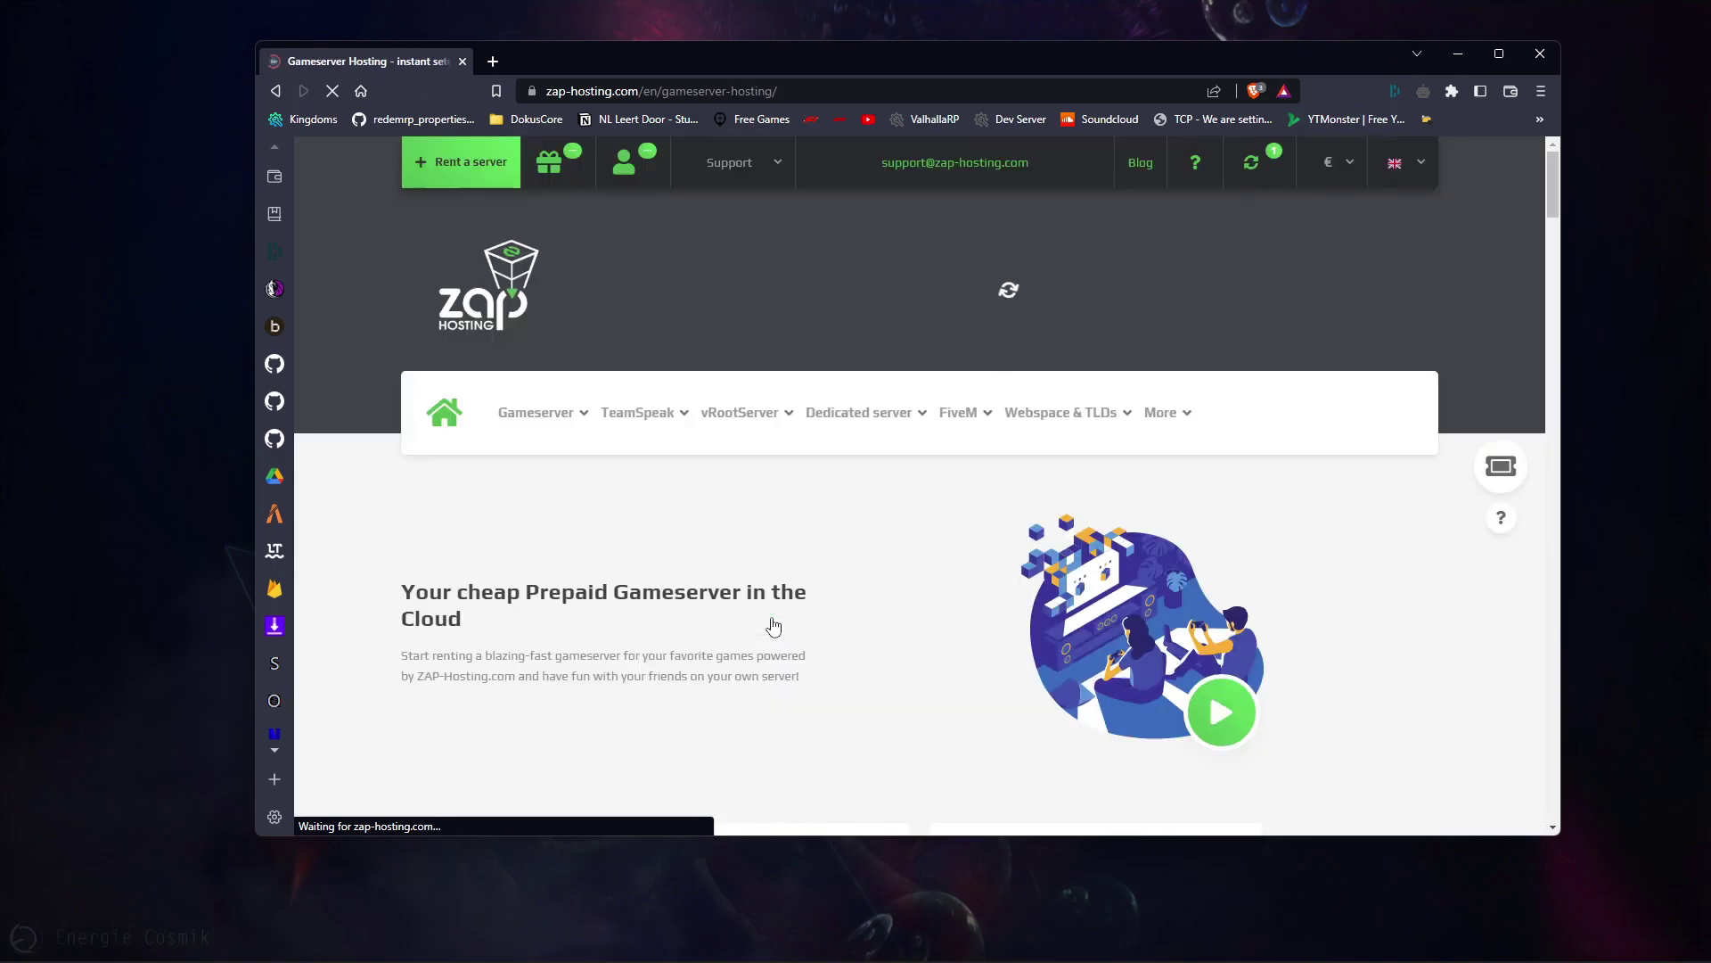
{"action": "scroll", "coordinate": [774, 625], "scroll_direction": "down", "scroll_amount": 5}
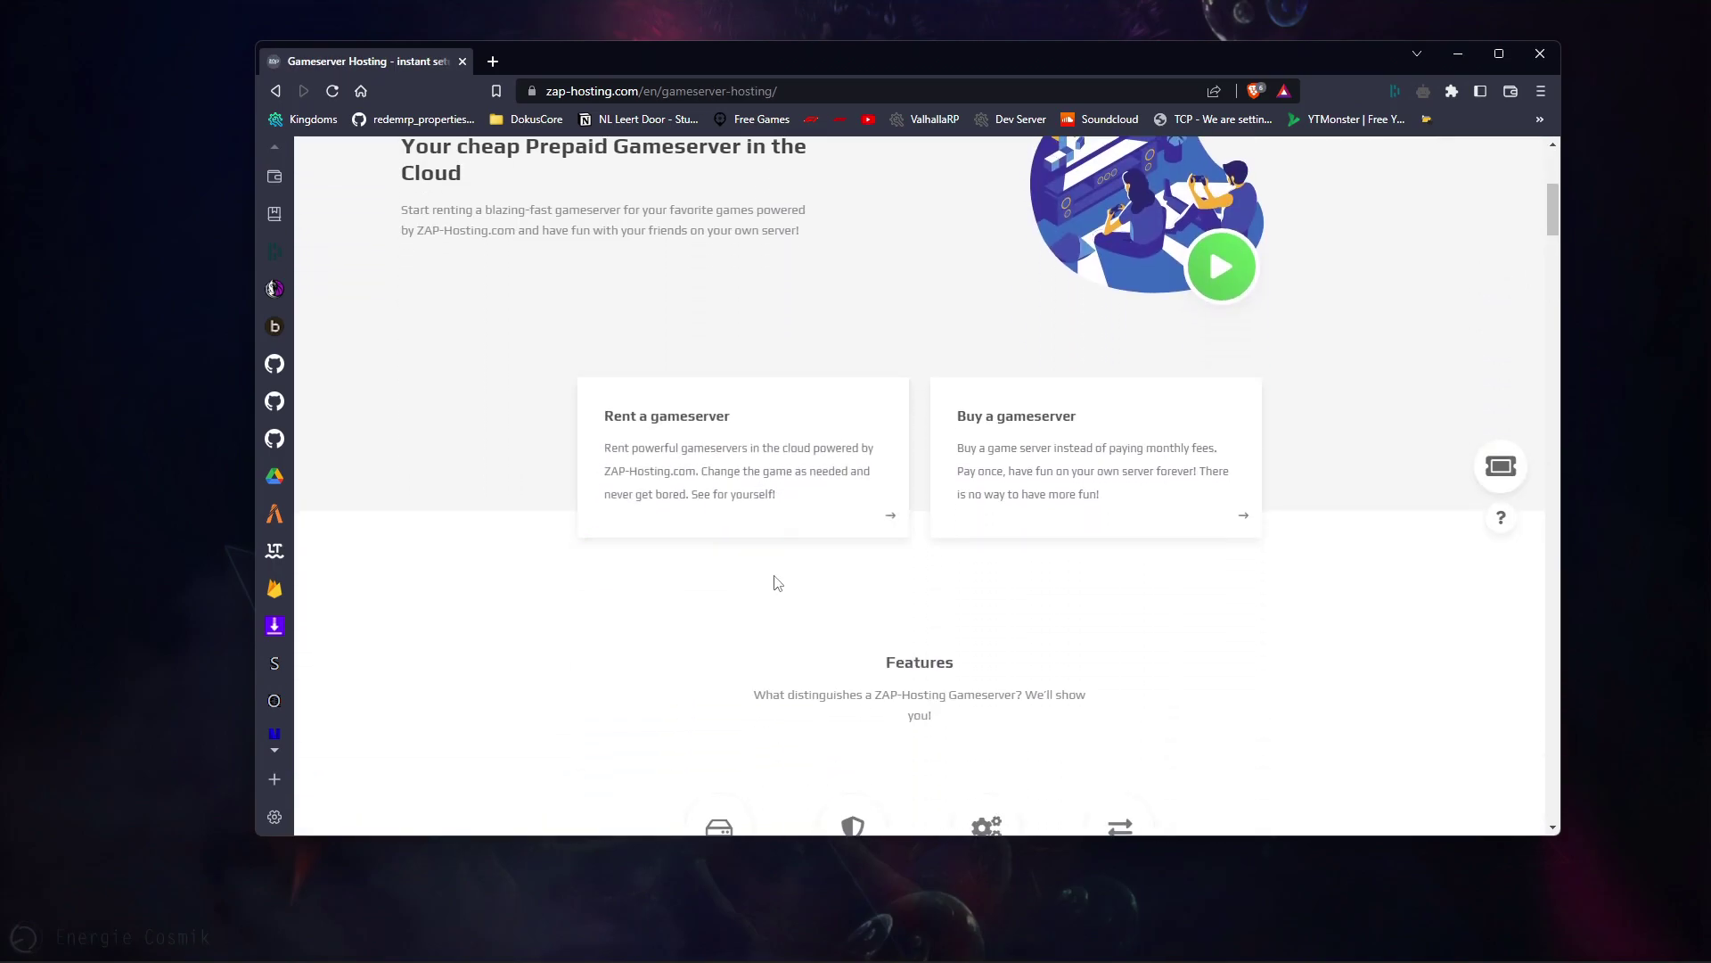
{"action": "left_click", "coordinate": [769, 491]}
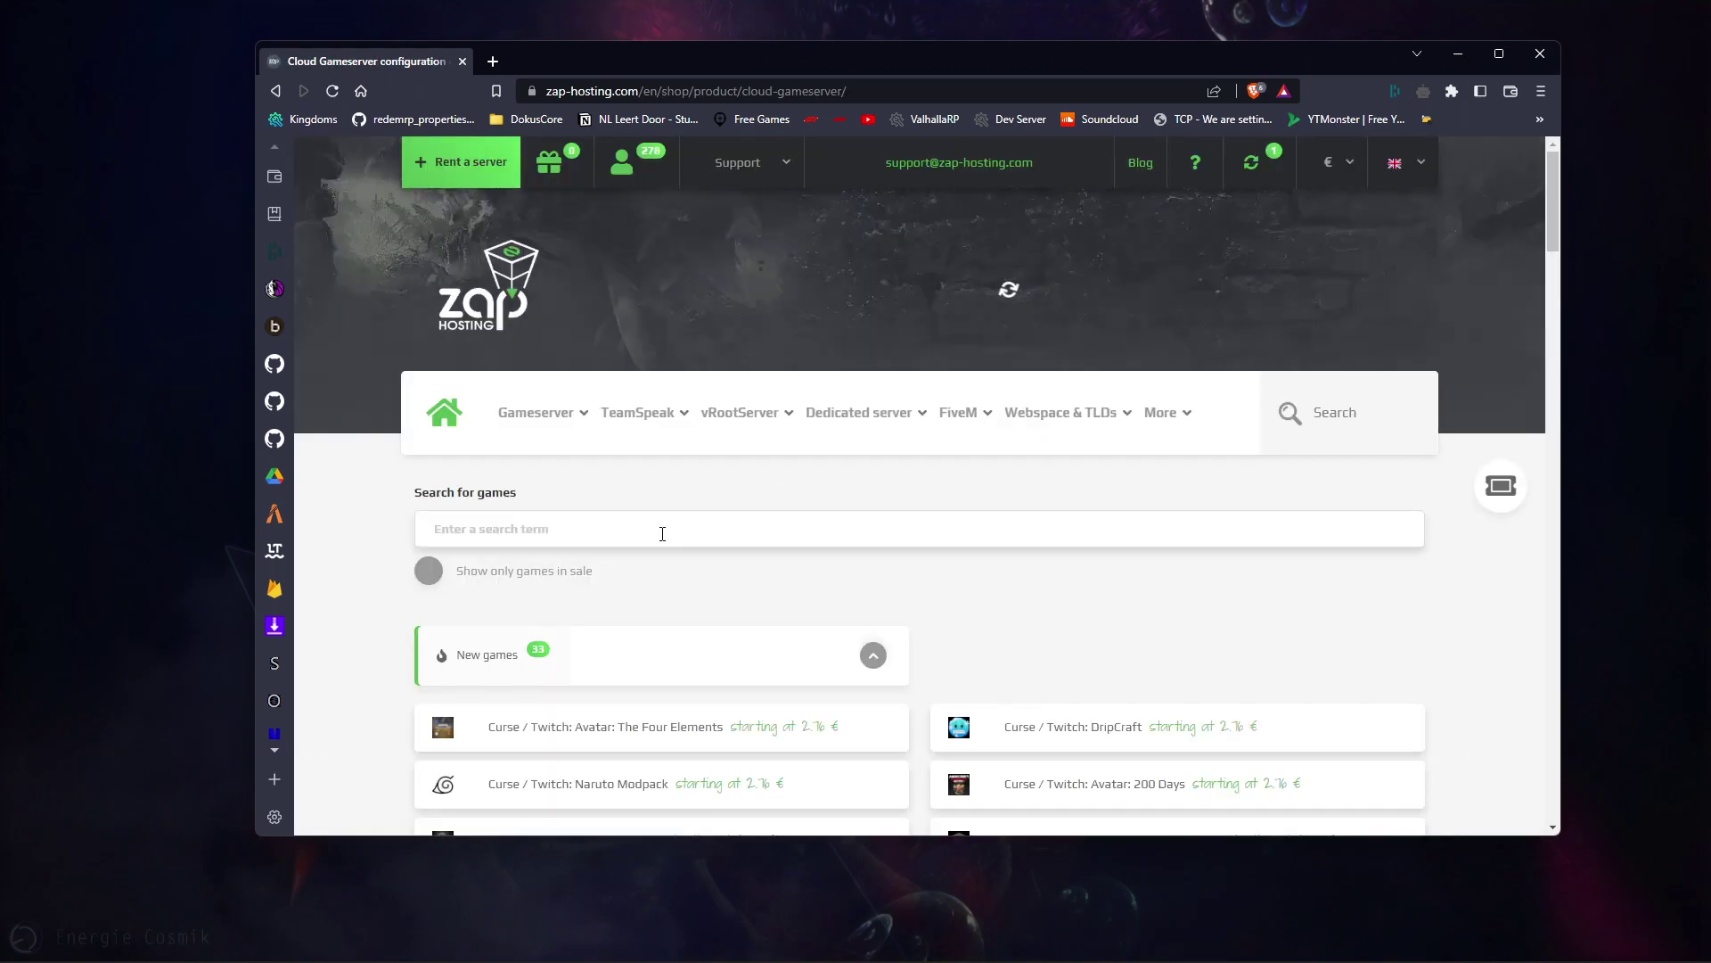
- Search the game list for "redm" and choose the RedM (Linux) gameserver
{"action": "left_click", "coordinate": [662, 533]}
{"action": "type", "text": "redm"}
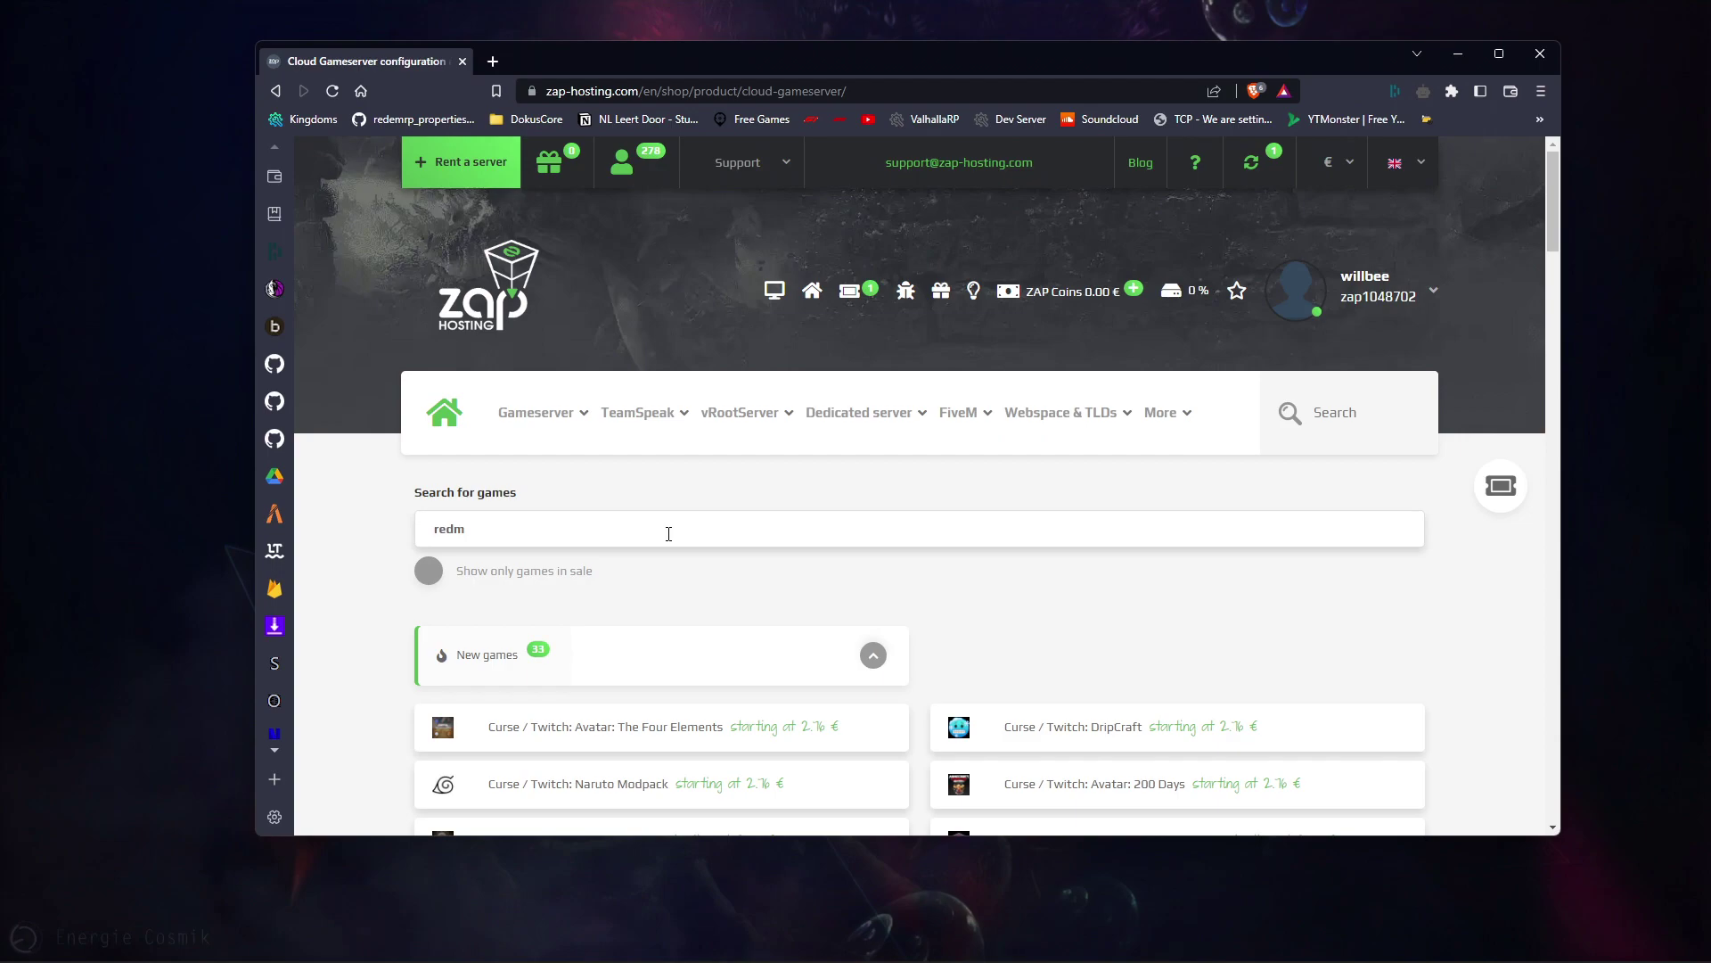
{"action": "scroll", "coordinate": [673, 535], "scroll_direction": "down", "scroll_amount": 5}
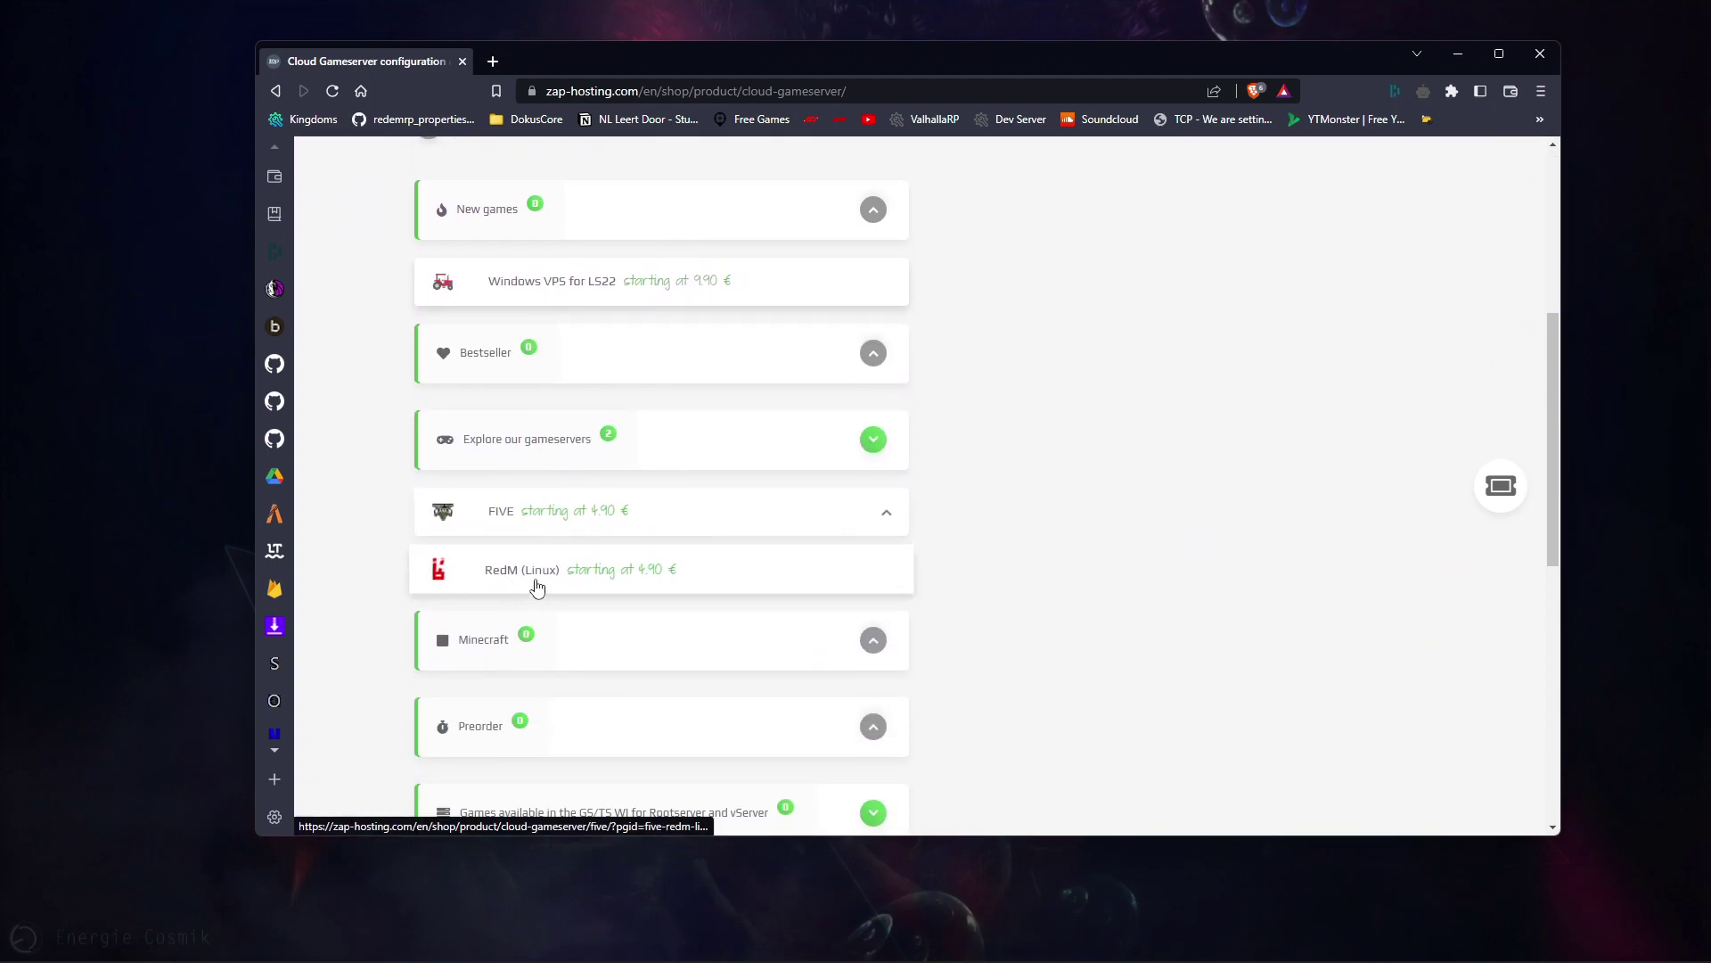
{"action": "left_click", "coordinate": [539, 585]}
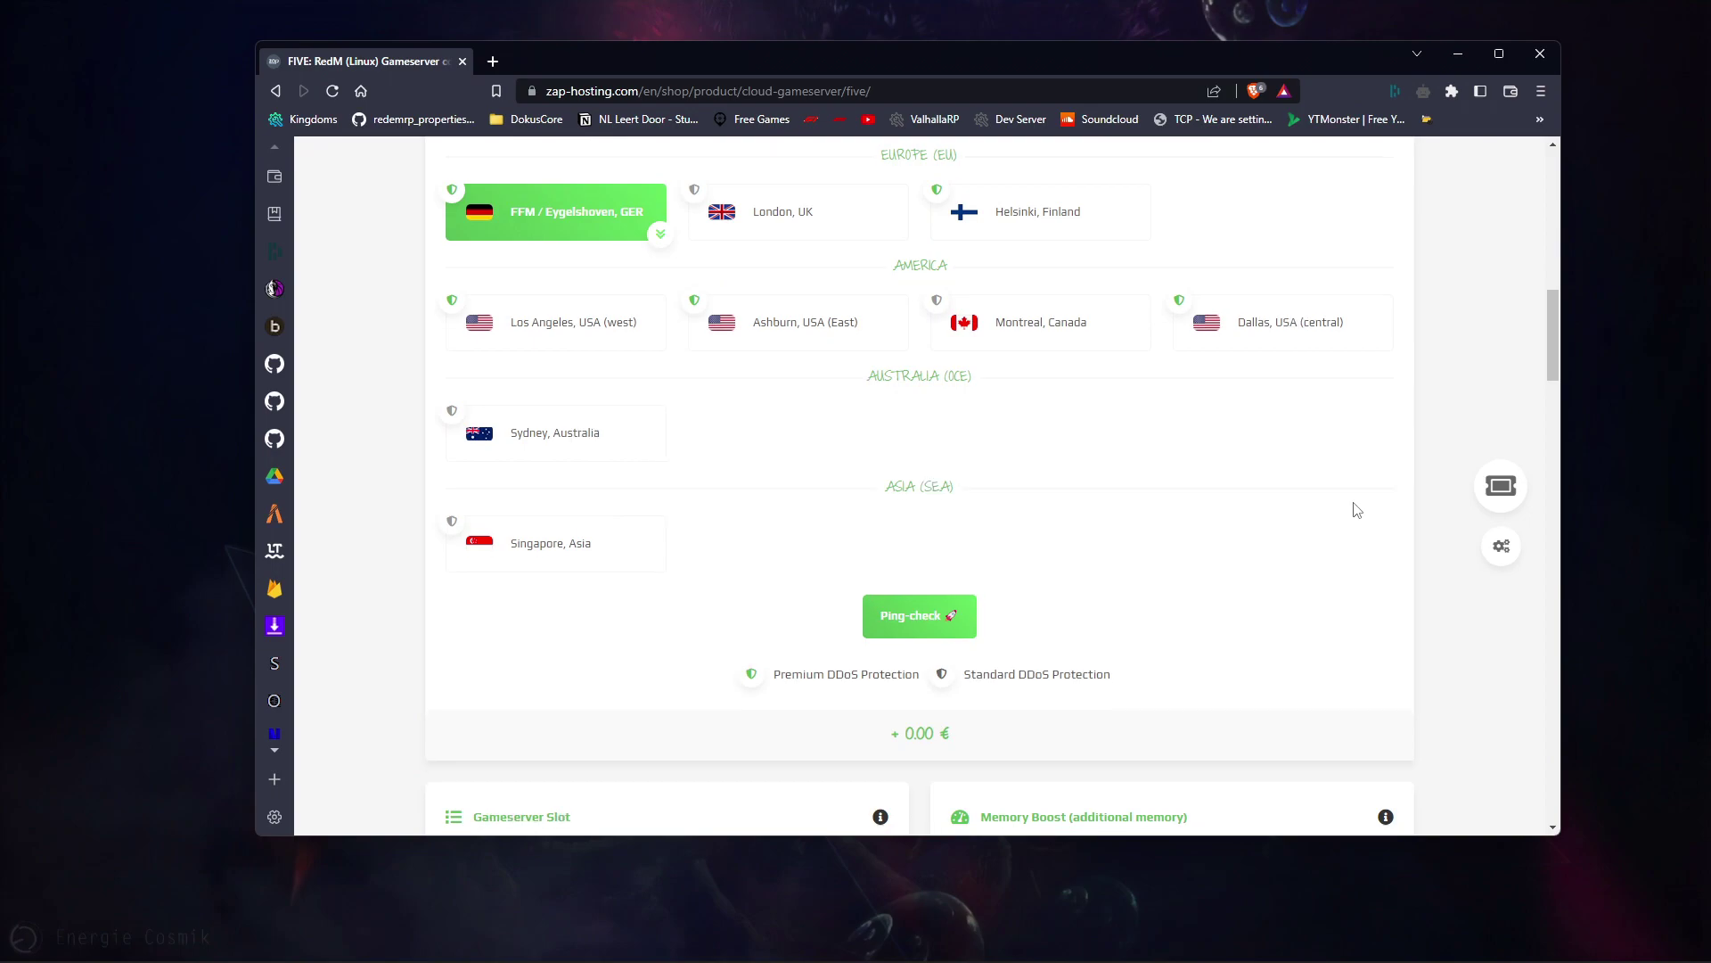
- Configure the RedM gameserver with 32 slots and a 2 GB RAM memory boost
{"action": "scroll", "coordinate": [1355, 512], "scroll_direction": "down", "scroll_amount": 5}
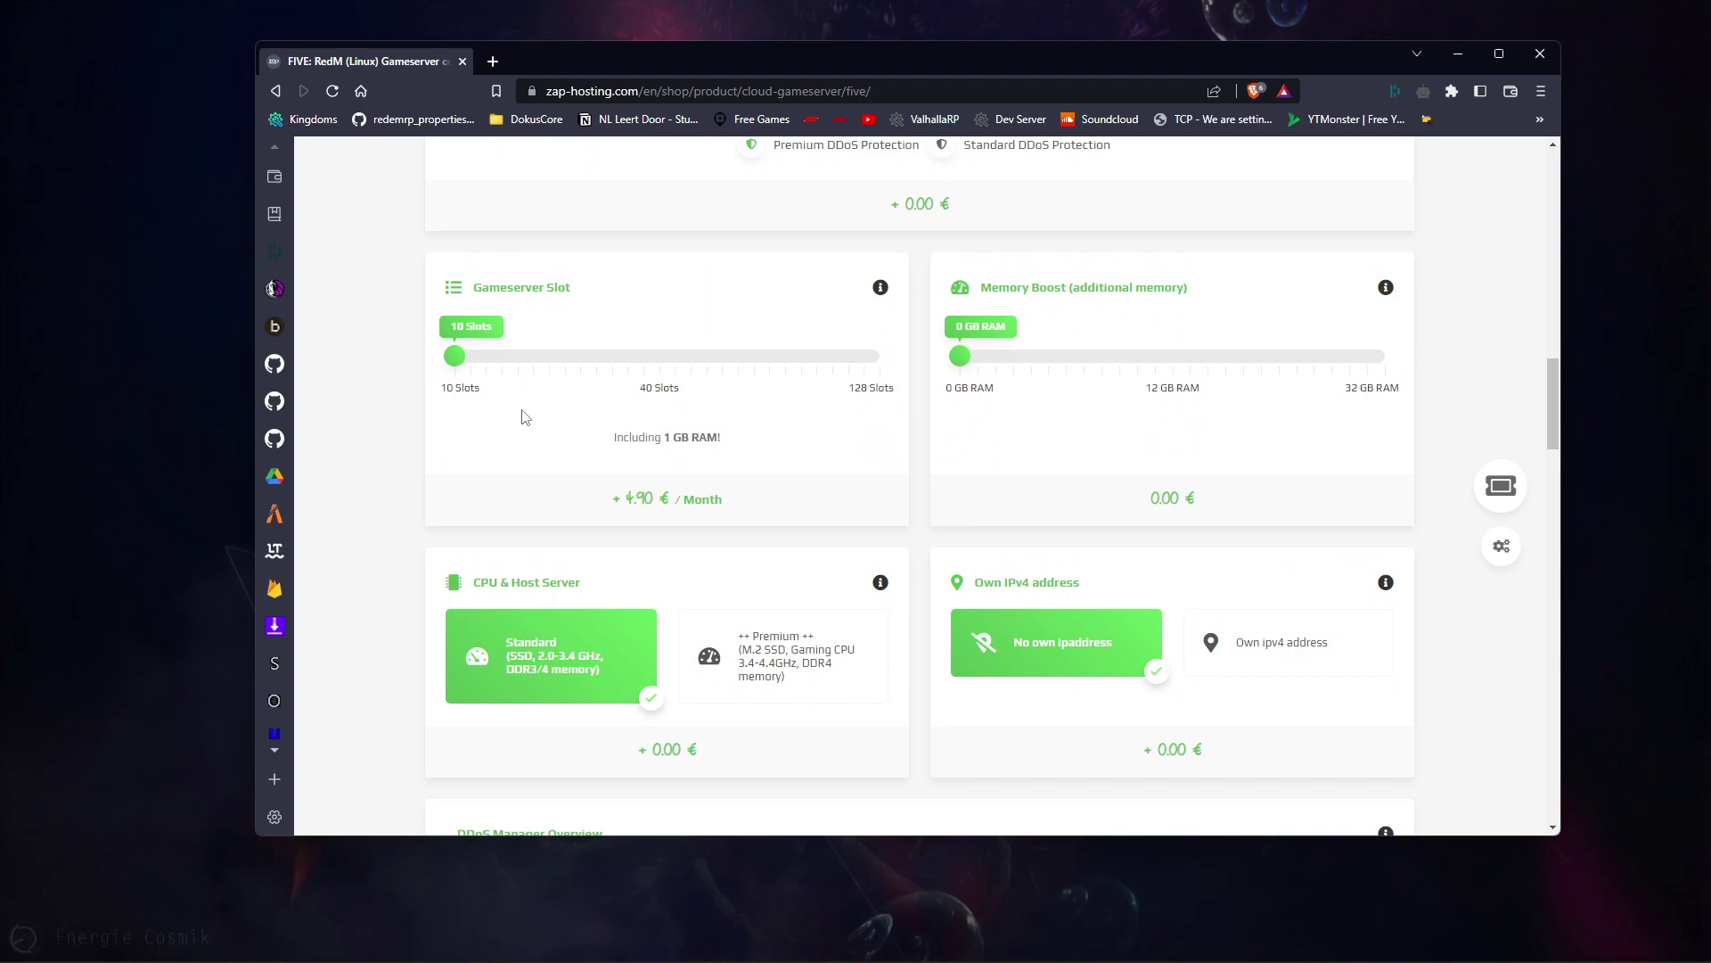
{"action": "left_click_drag", "start_coordinate": [454, 355], "coordinate": [581, 355]}
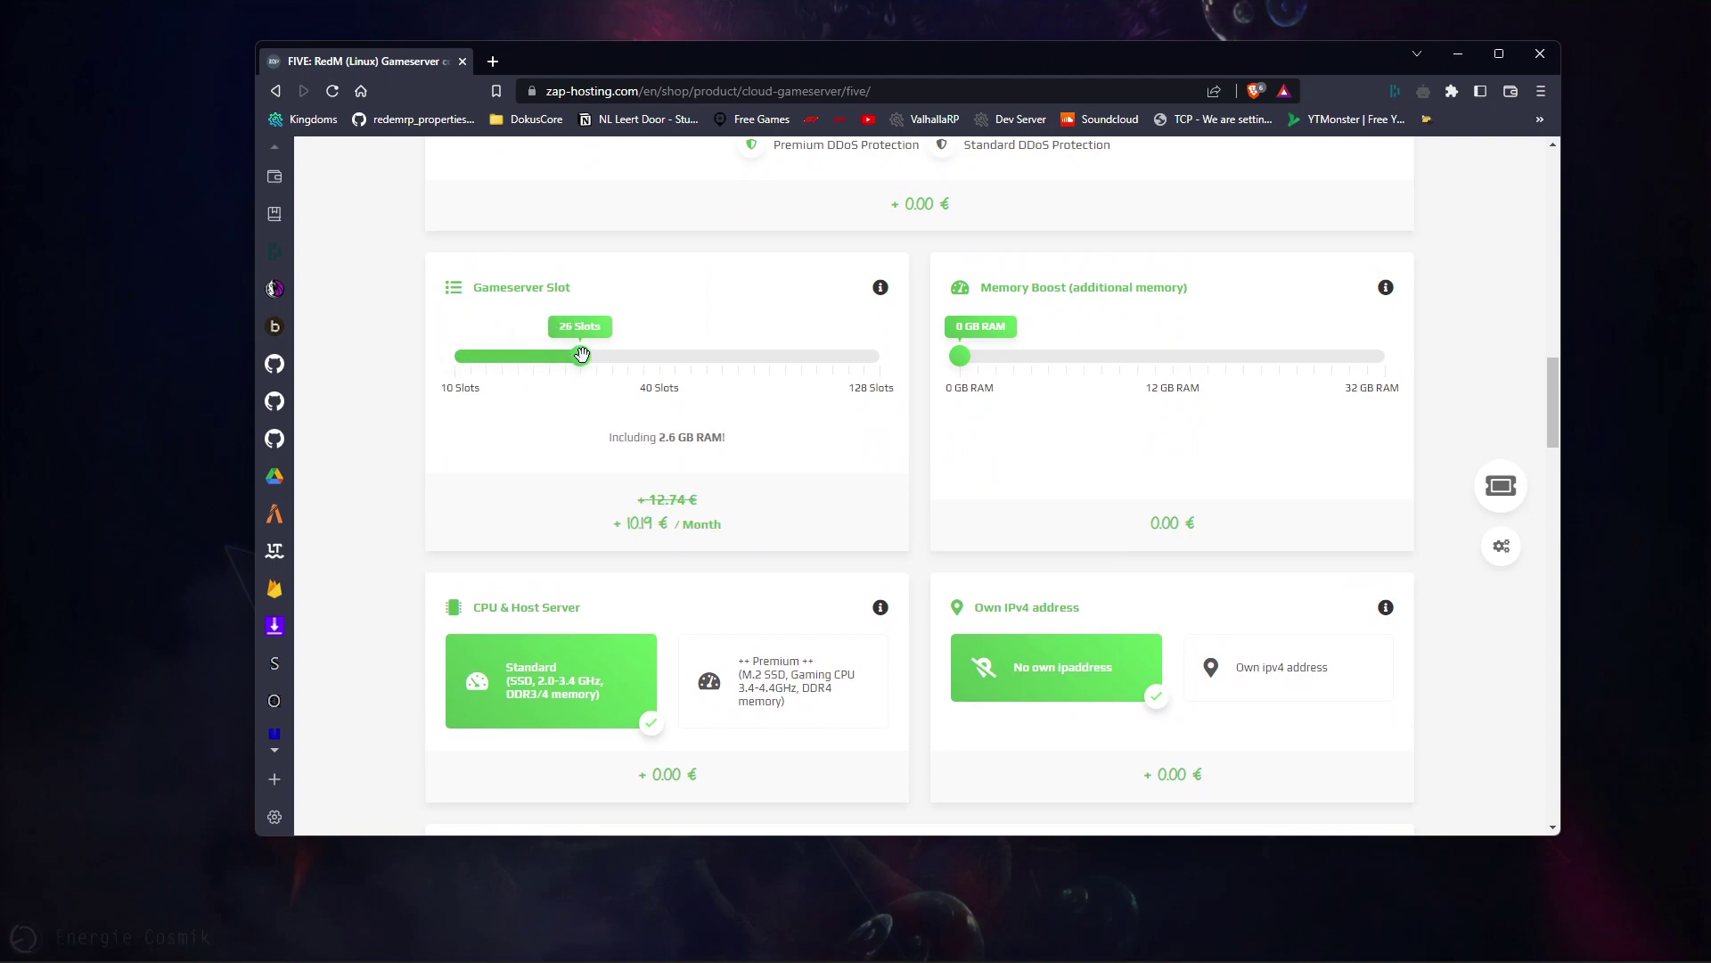
{"action": "left_click_drag", "start_coordinate": [582, 356], "coordinate": [628, 356]}
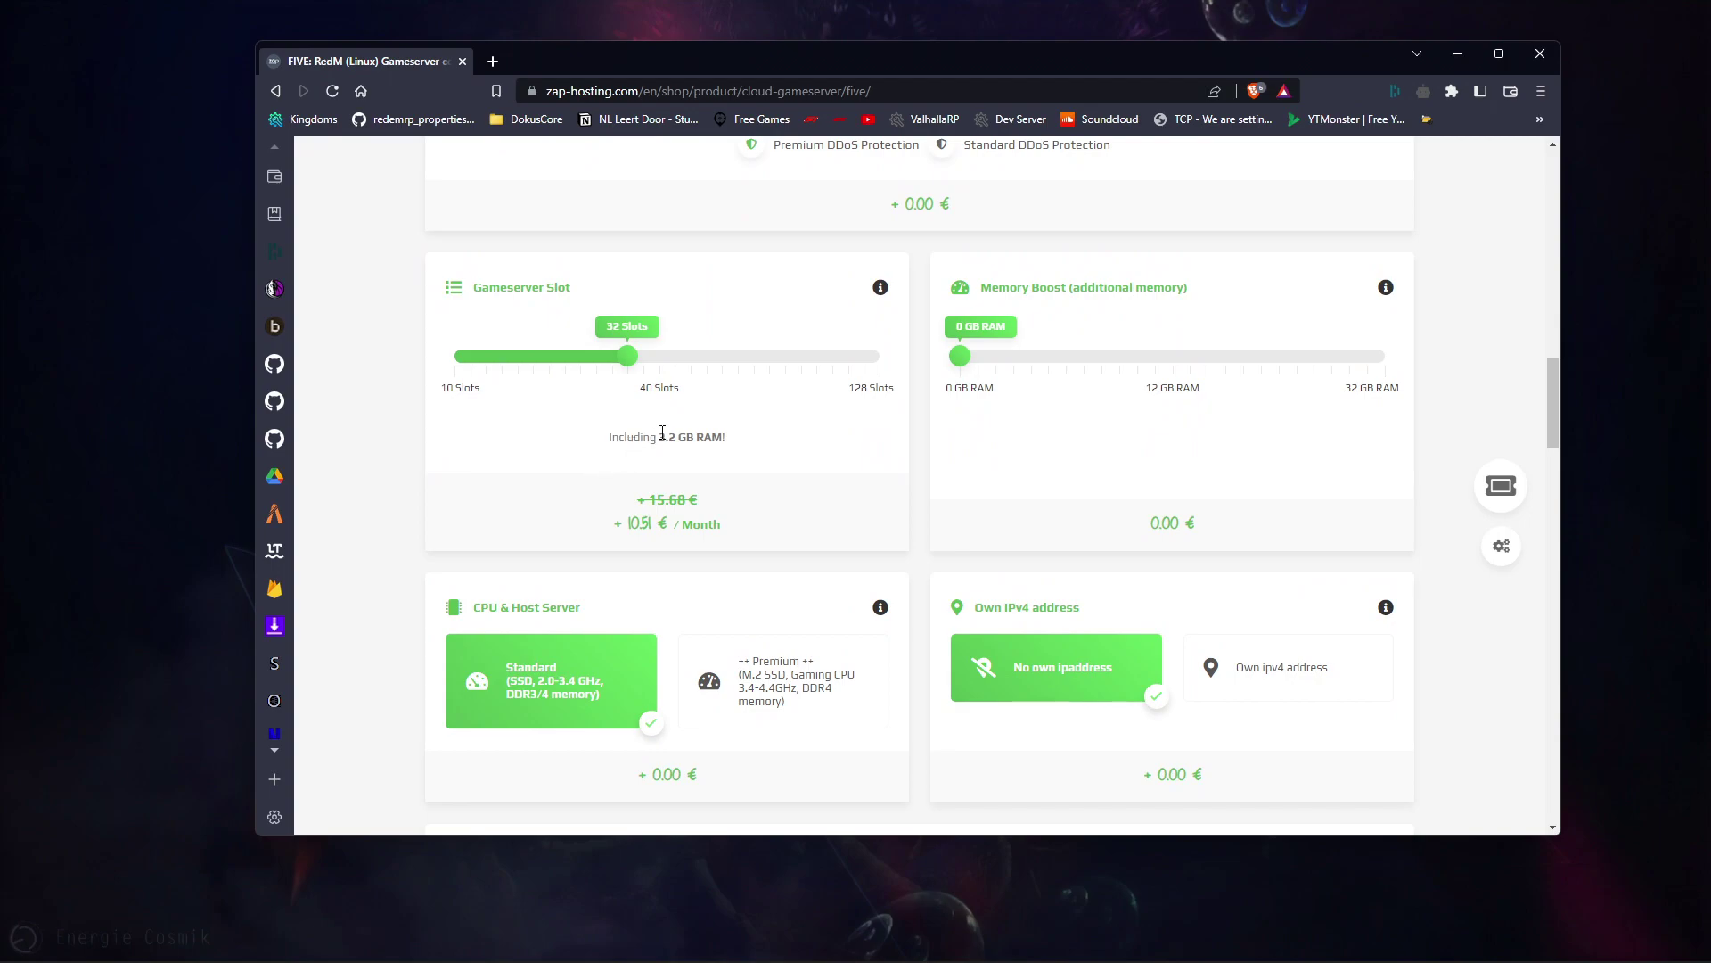
{"action": "left_click_drag", "start_coordinate": [660, 435], "coordinate": [725, 437]}
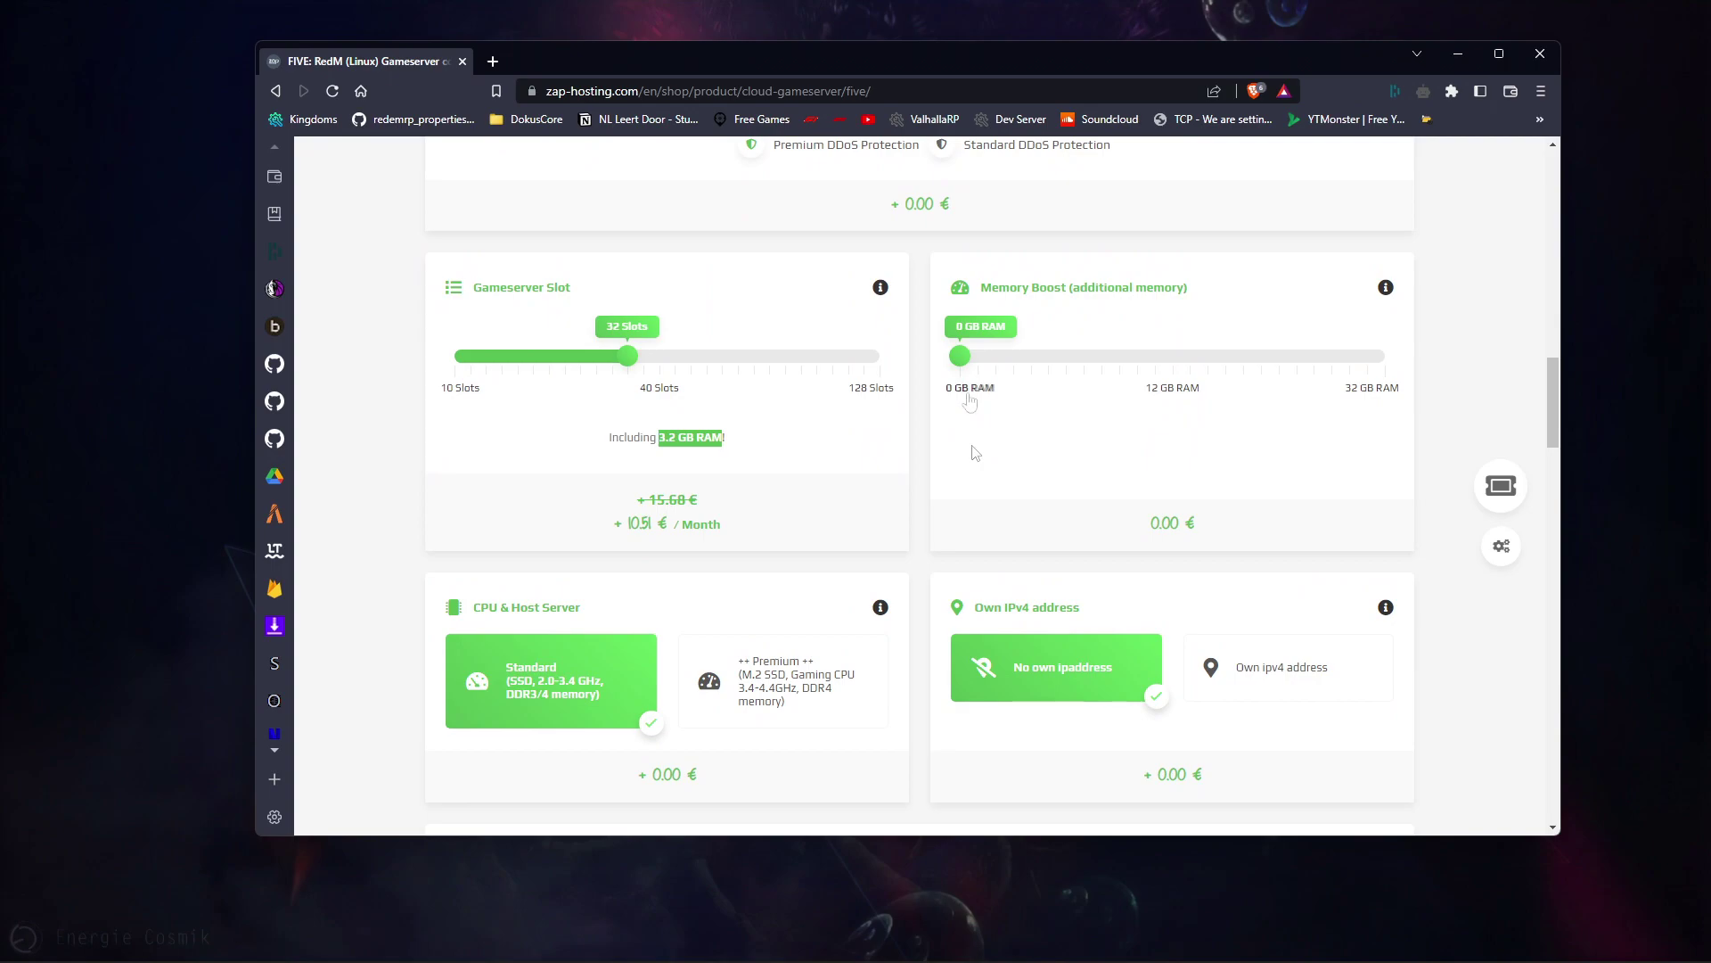
{"action": "left_click_drag", "start_coordinate": [963, 356], "coordinate": [997, 357]}
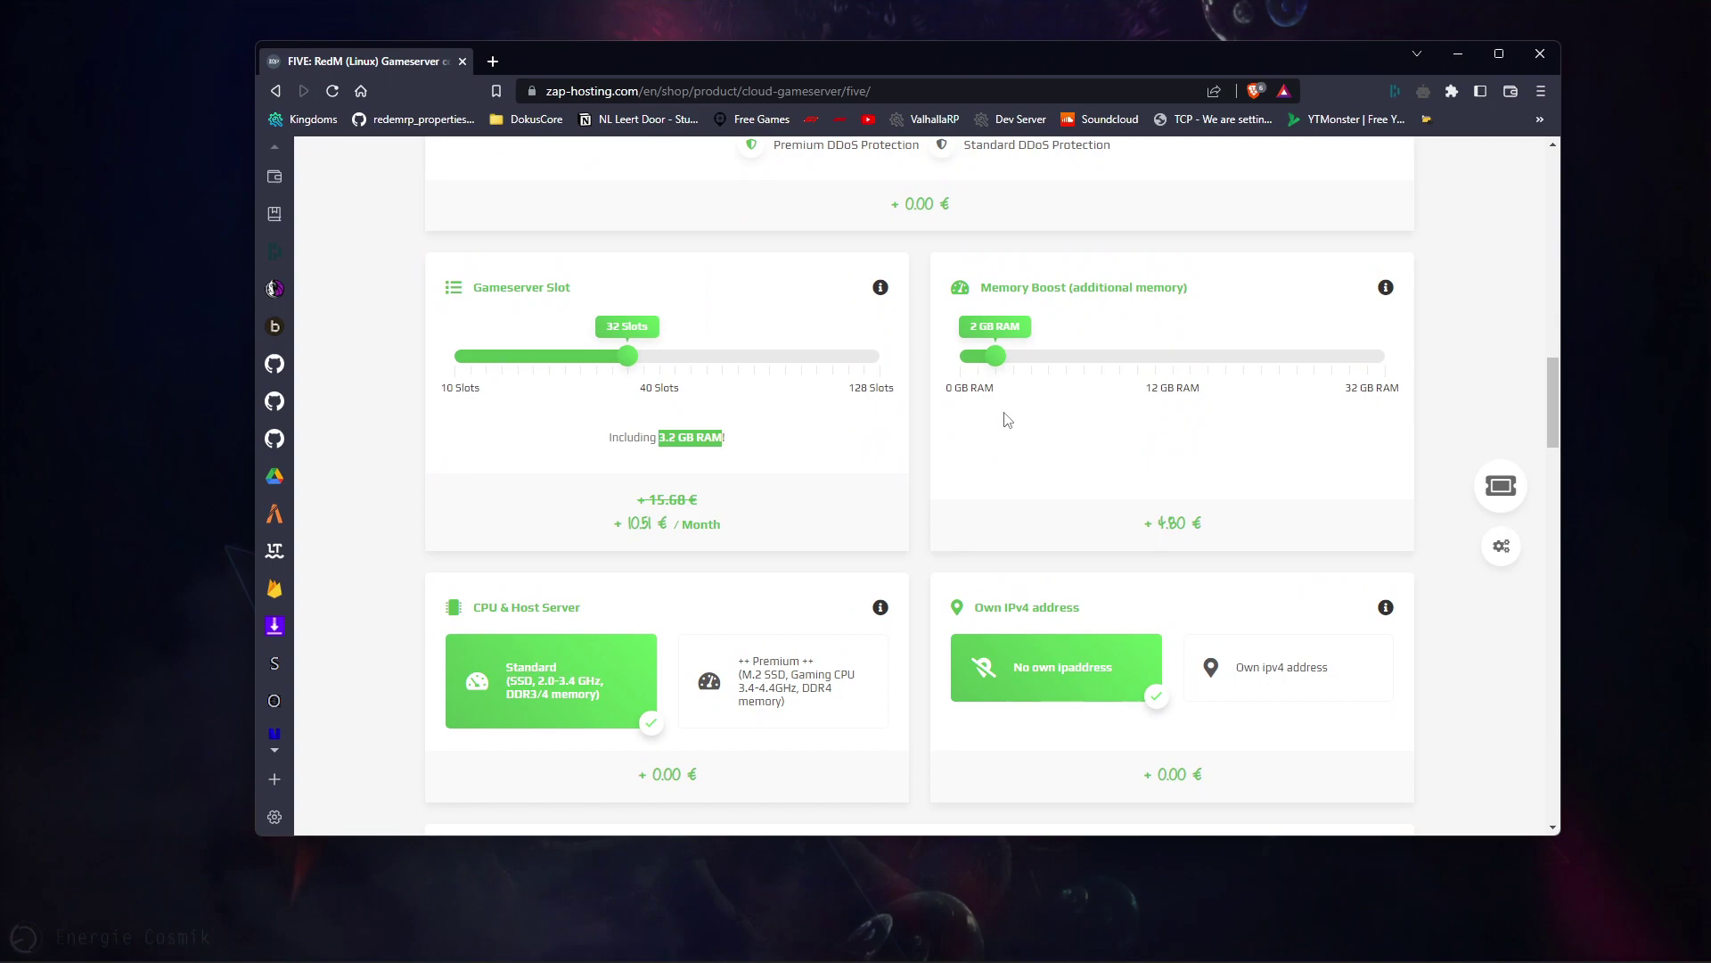
{"action": "scroll", "coordinate": [1008, 420], "scroll_direction": "down", "scroll_amount": 8}
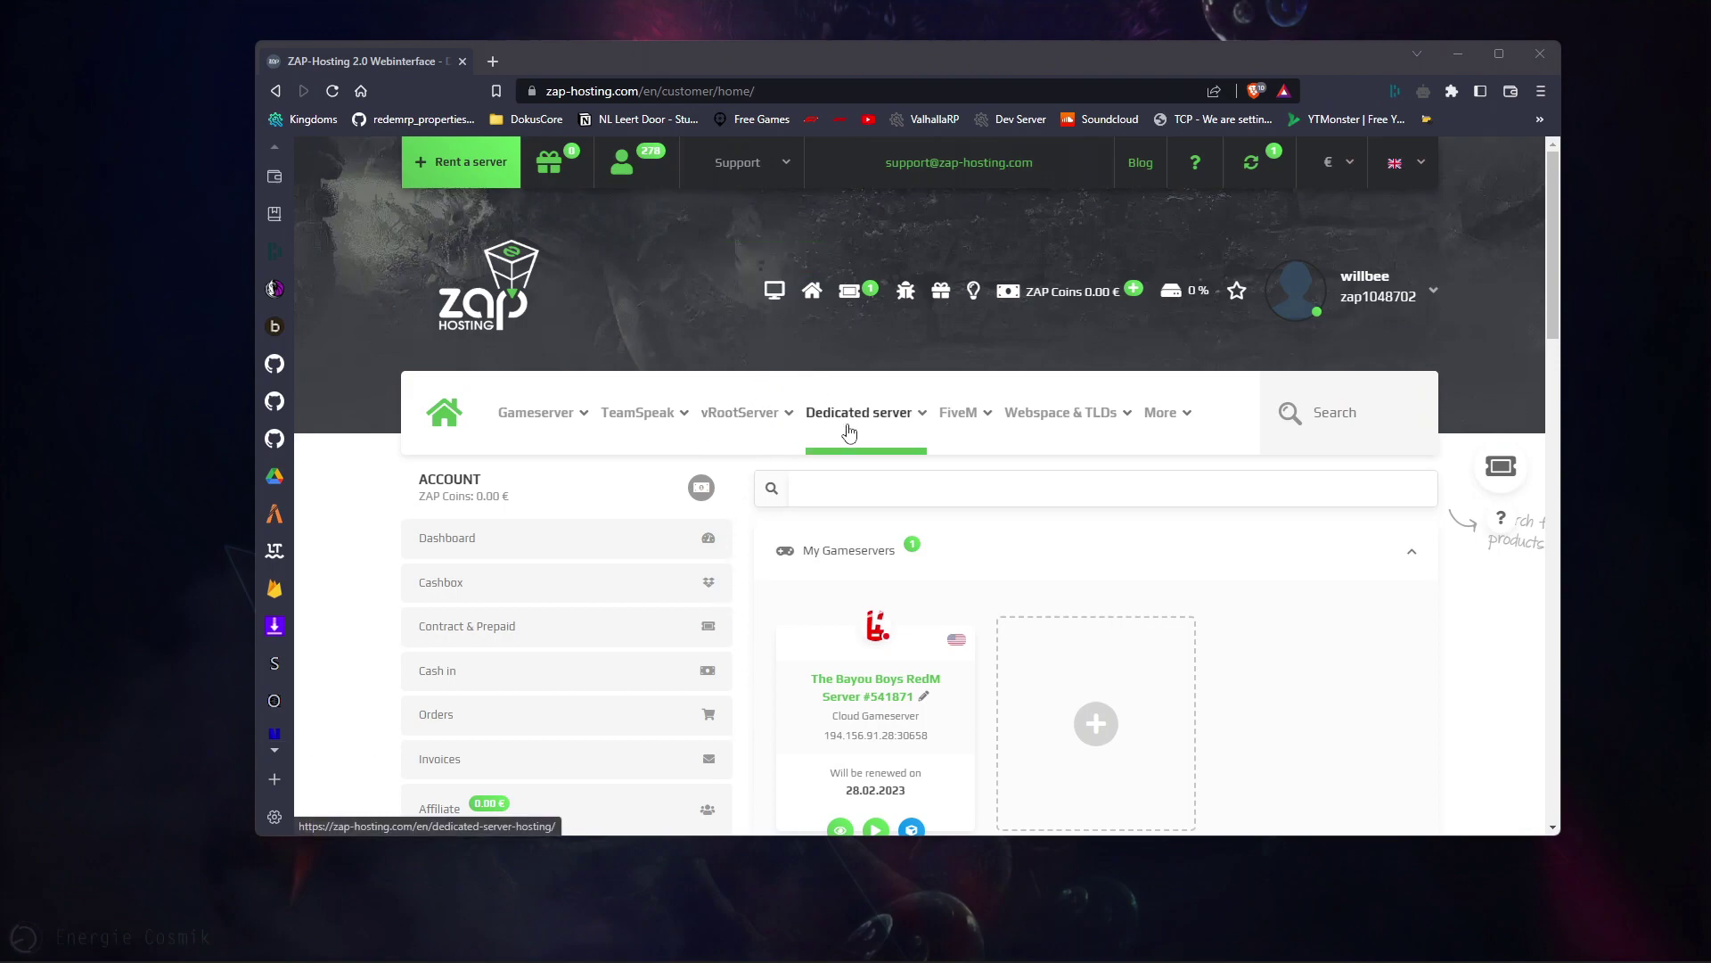
- Open The Bayou Boys RedM Server from My Gameservers and go to its Versions page
{"action": "scroll", "coordinate": [802, 419], "scroll_direction": "down", "scroll_amount": 2}
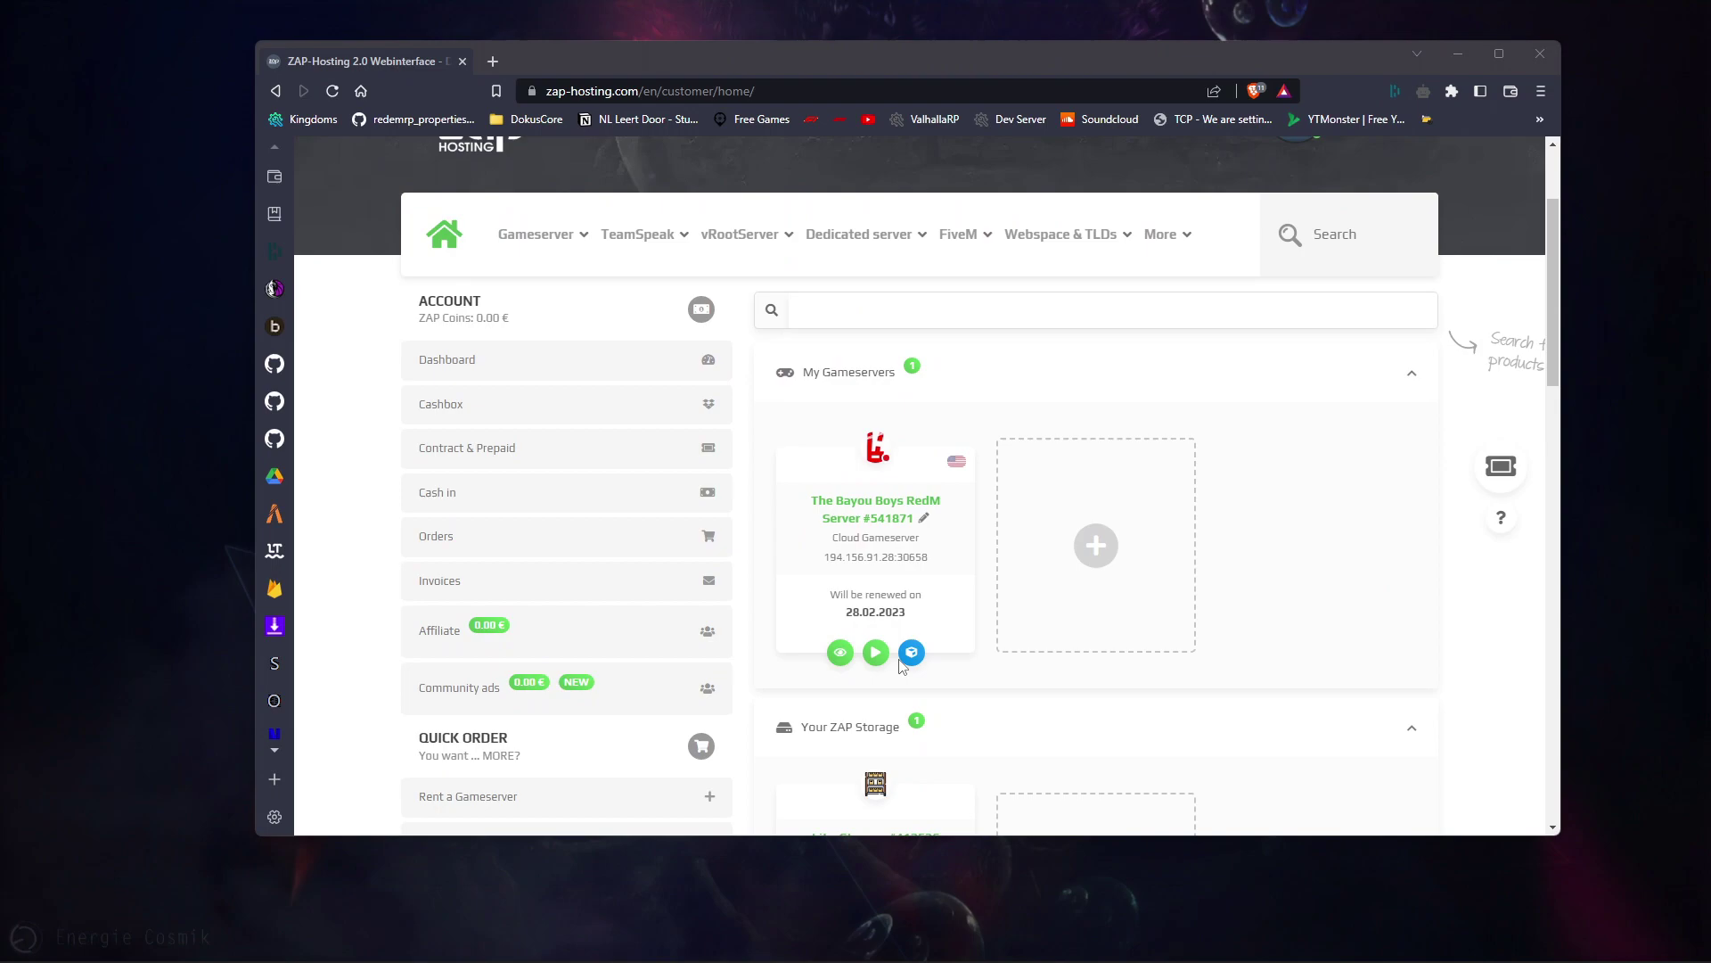
{"action": "left_click", "coordinate": [877, 519]}
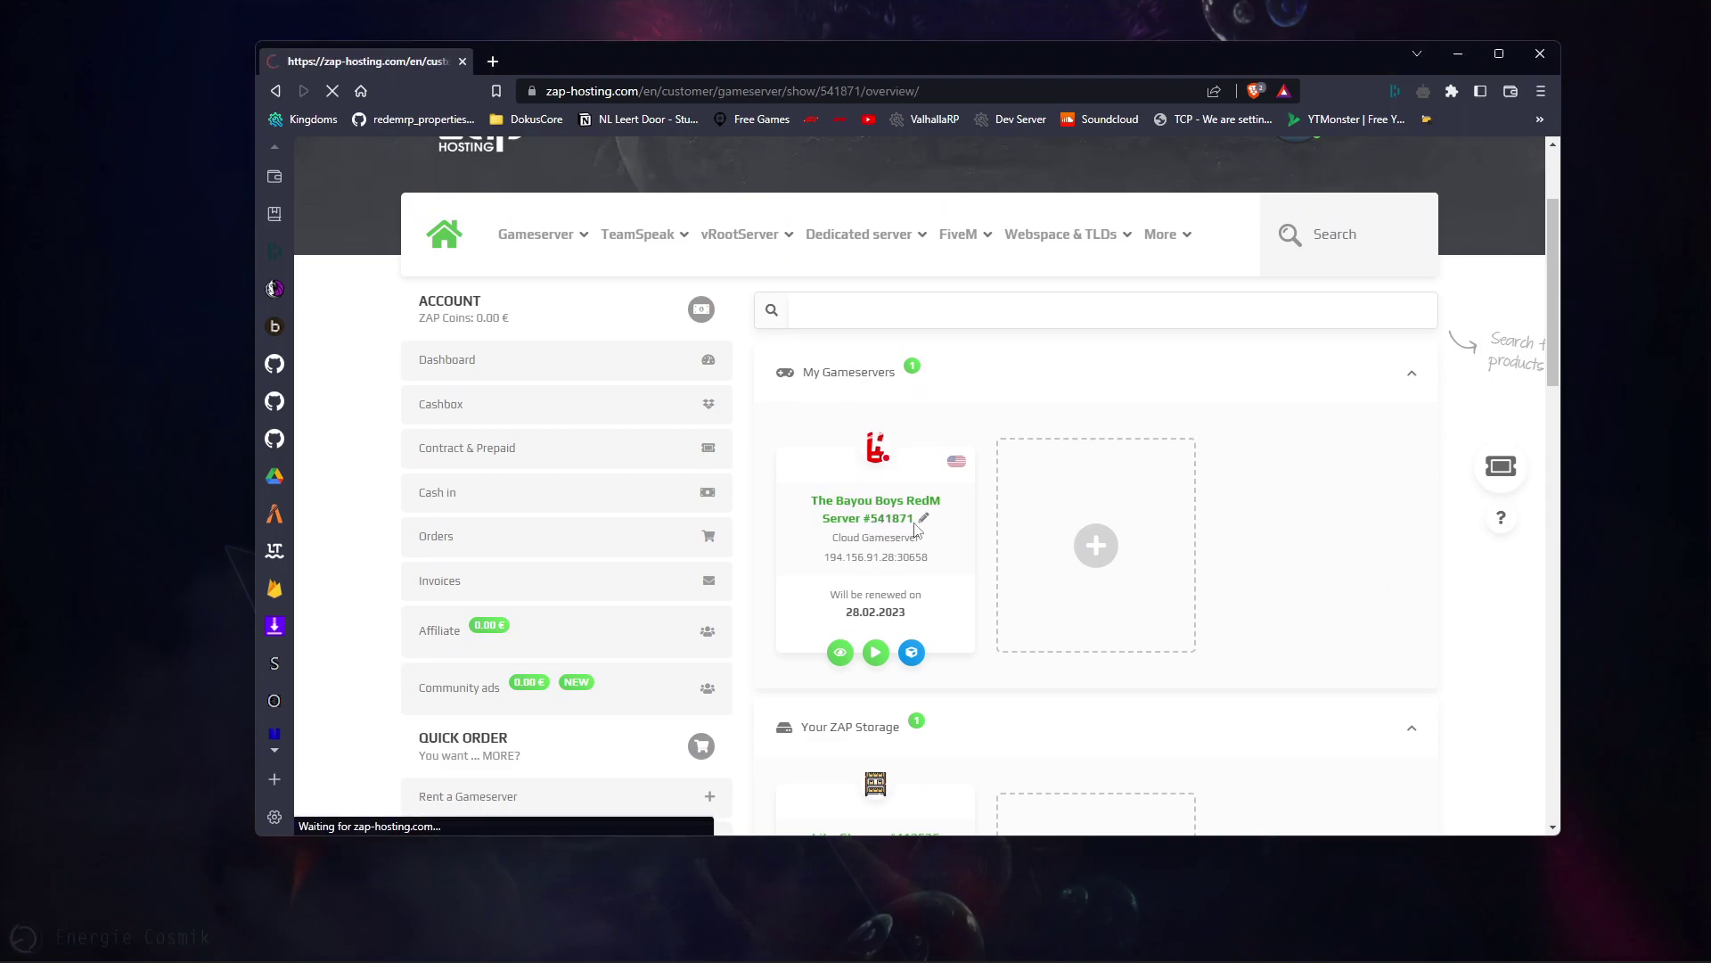
{"action": "scroll", "coordinate": [1132, 562], "scroll_direction": "down", "scroll_amount": 2}
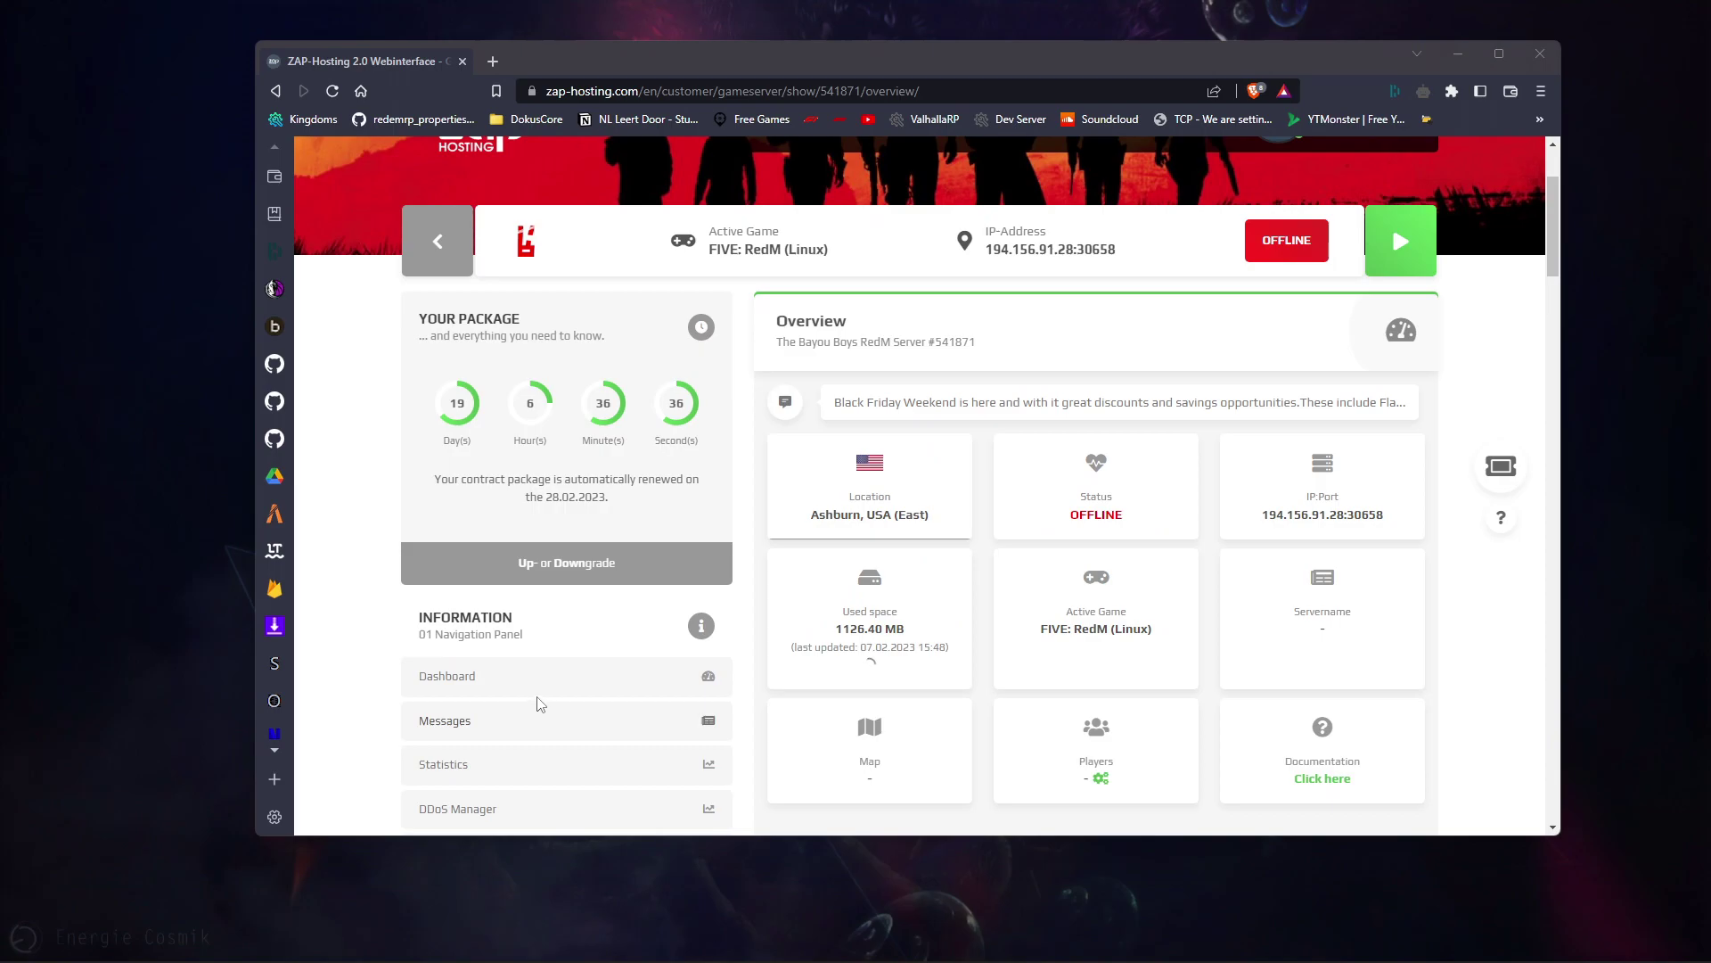
{"action": "scroll", "coordinate": [541, 704], "scroll_direction": "down", "scroll_amount": 4}
{"action": "scroll", "coordinate": [541, 704], "scroll_direction": "down", "scroll_amount": 3}
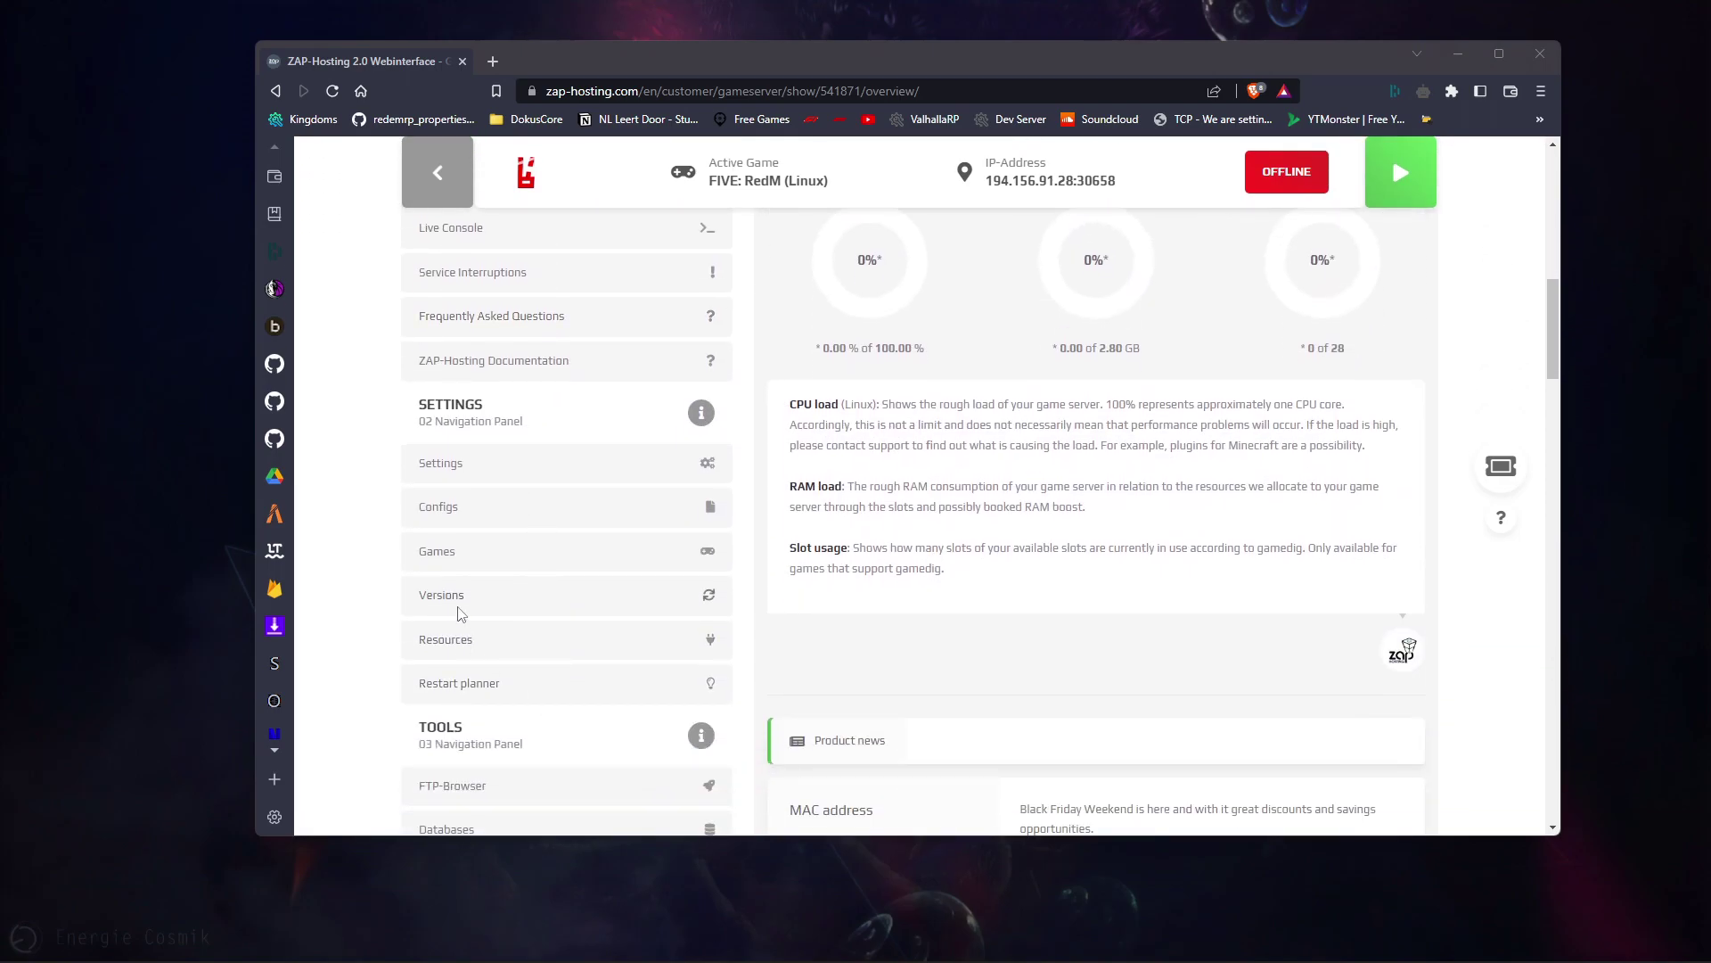
{"action": "left_click", "coordinate": [460, 609]}
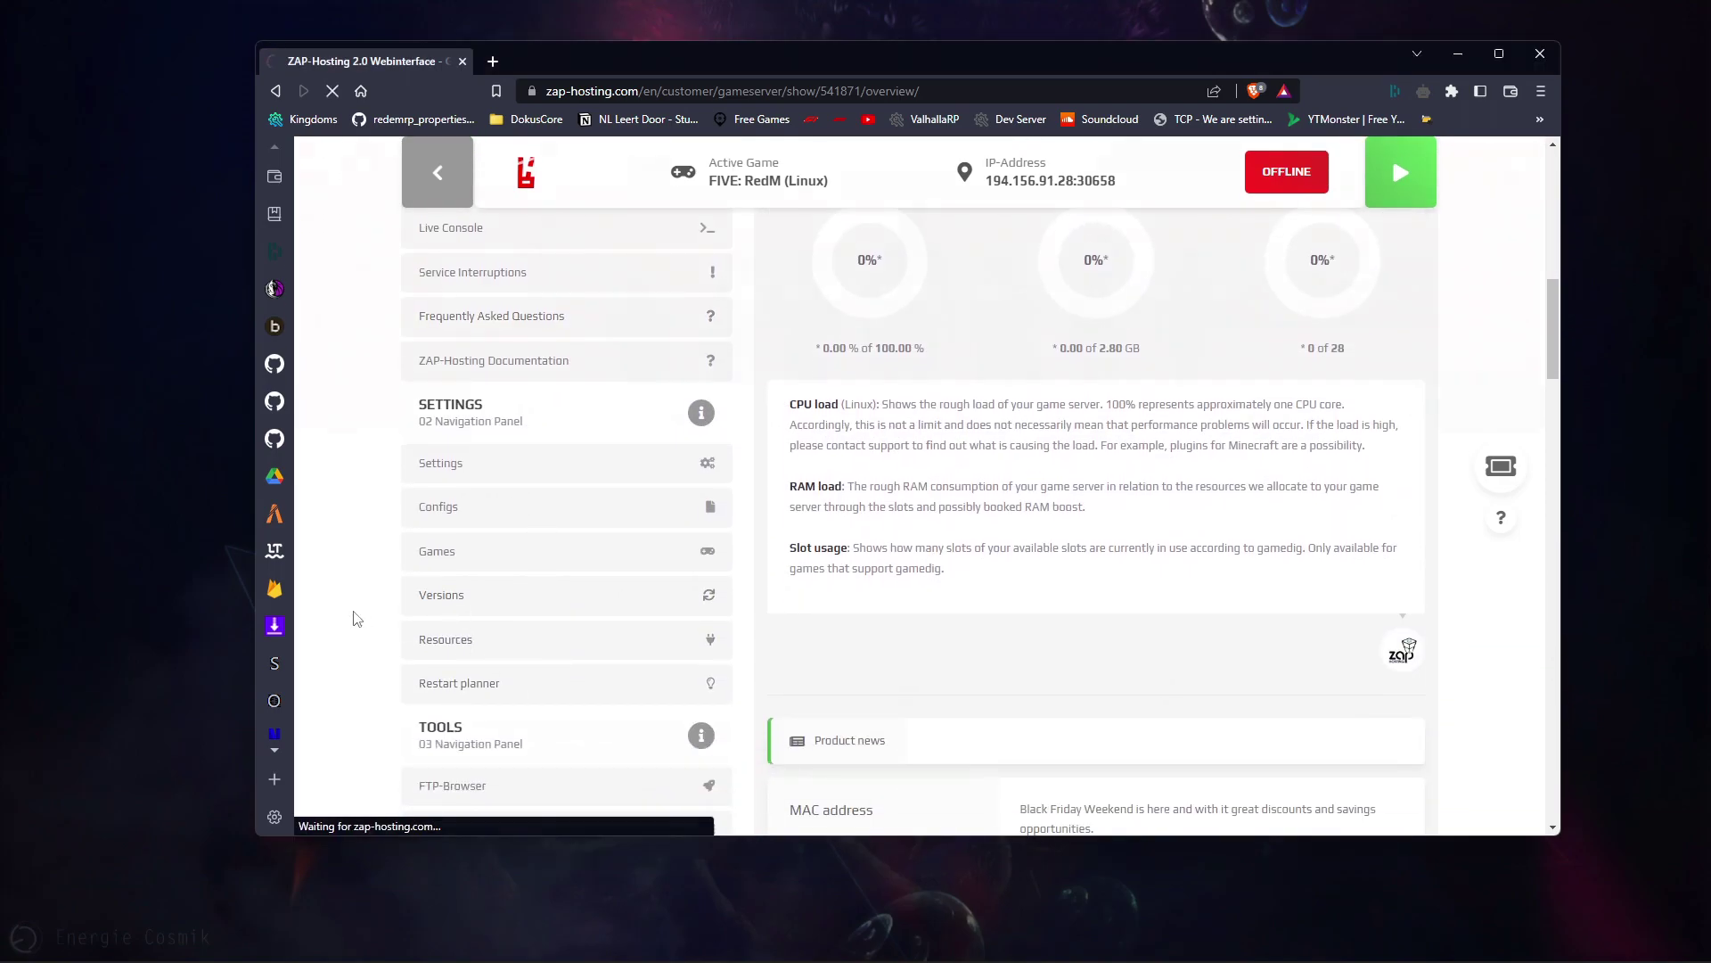
{"action": "scroll", "coordinate": [1052, 573], "scroll_direction": "down", "scroll_amount": 4}
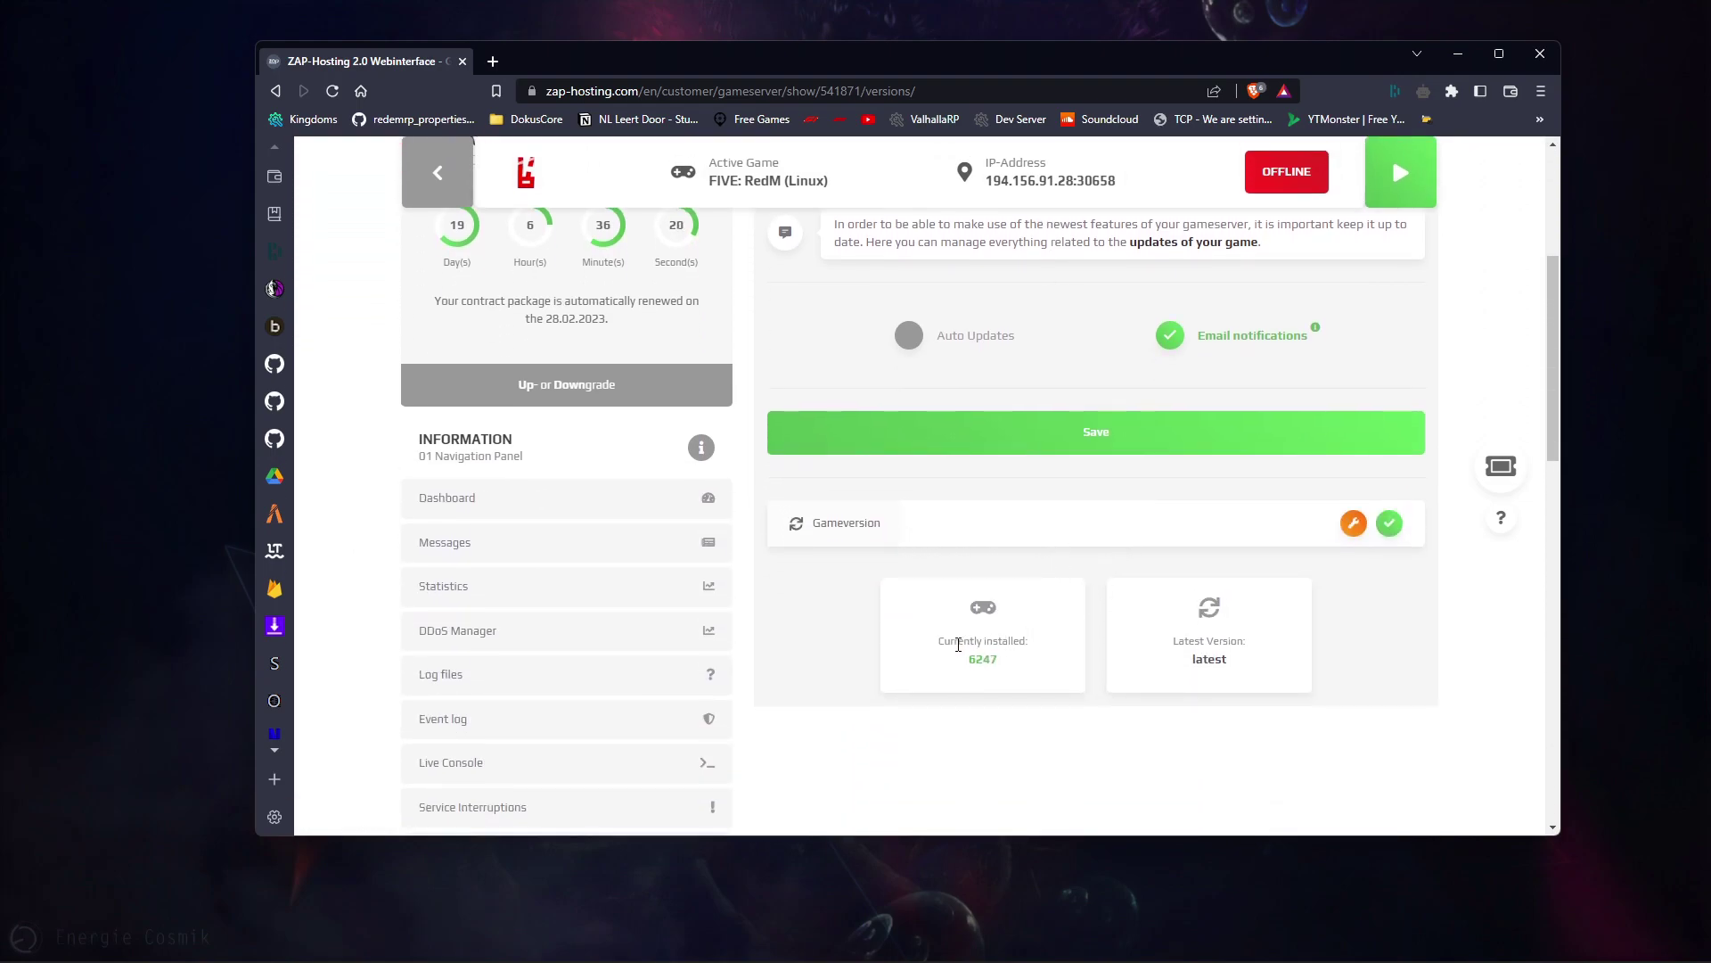
{"action": "mouse_move", "coordinate": [975, 659]}
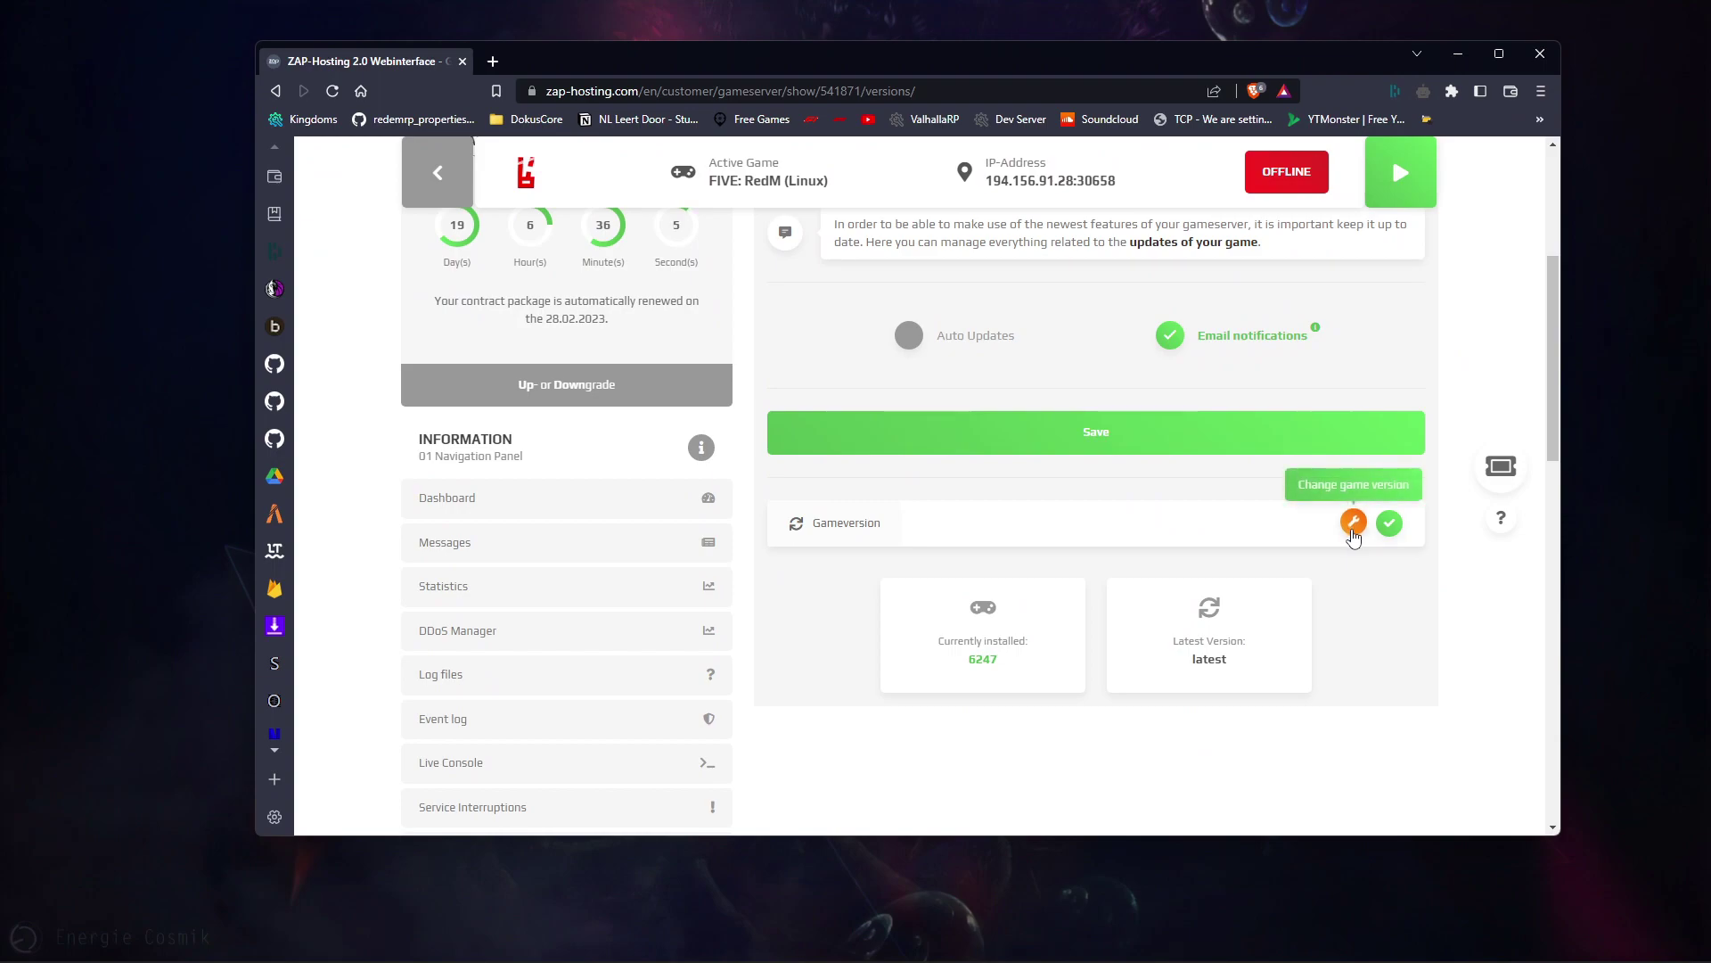
- Inspect the RedM versions offered for the gameserver and abort the version change
{"action": "left_click", "coordinate": [1353, 524]}
{"action": "left_click", "coordinate": [822, 283]}
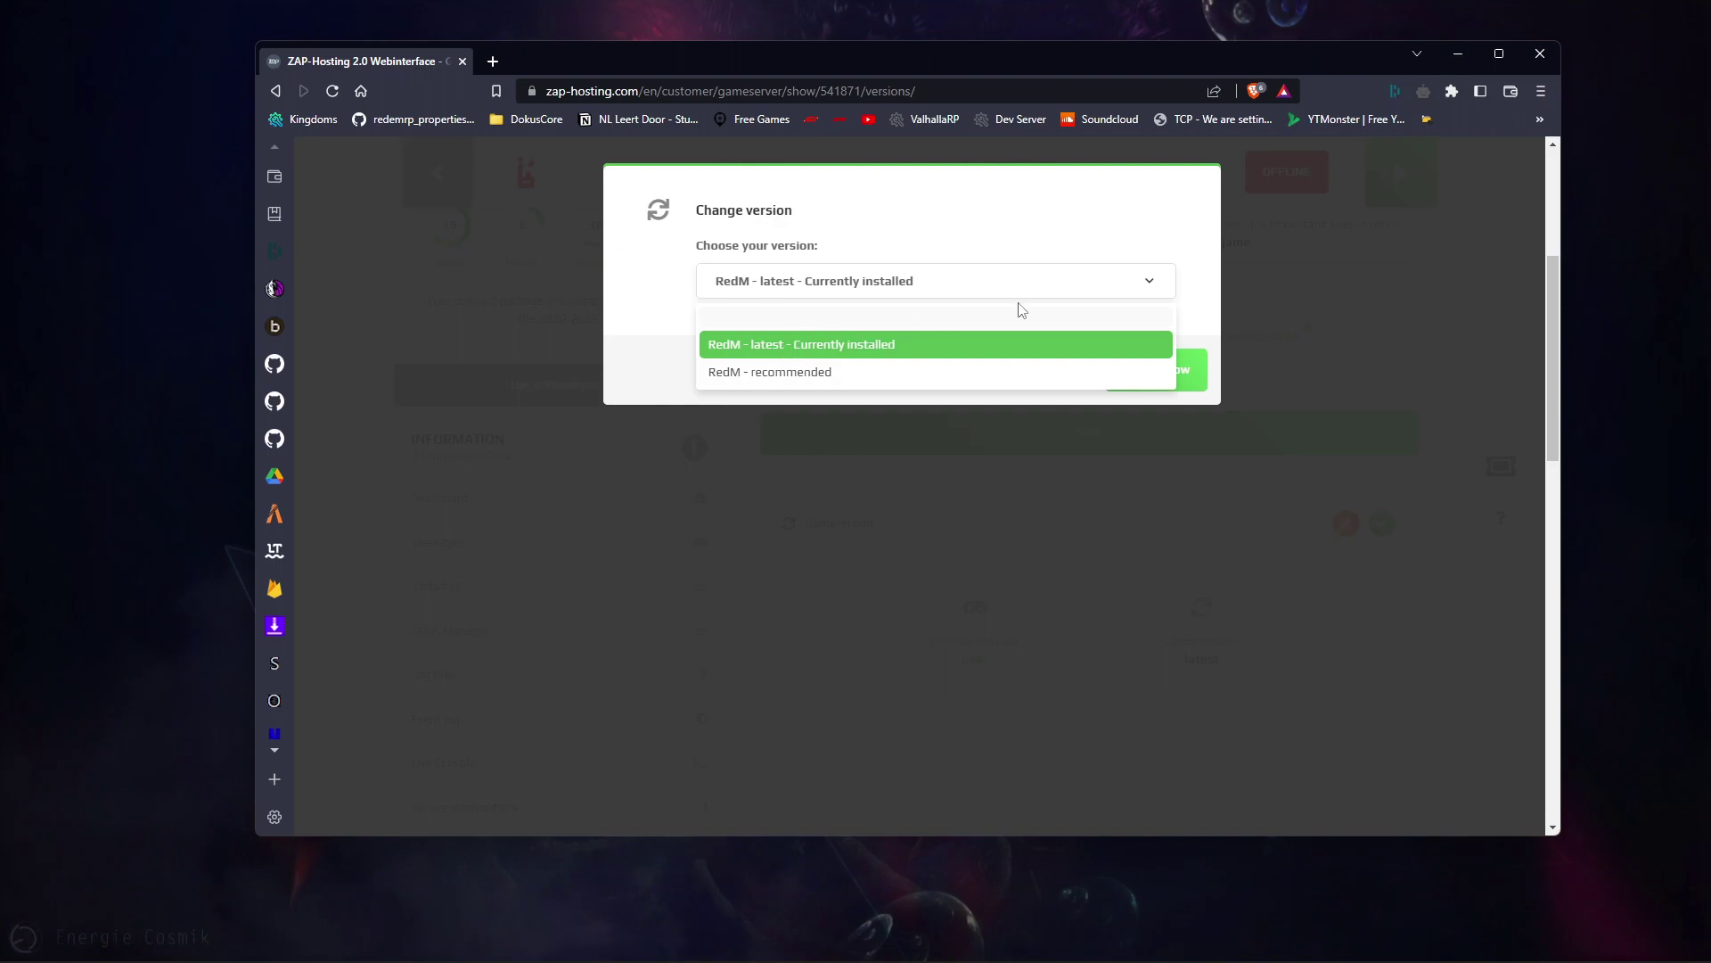
{"action": "left_click", "coordinate": [1185, 290]}
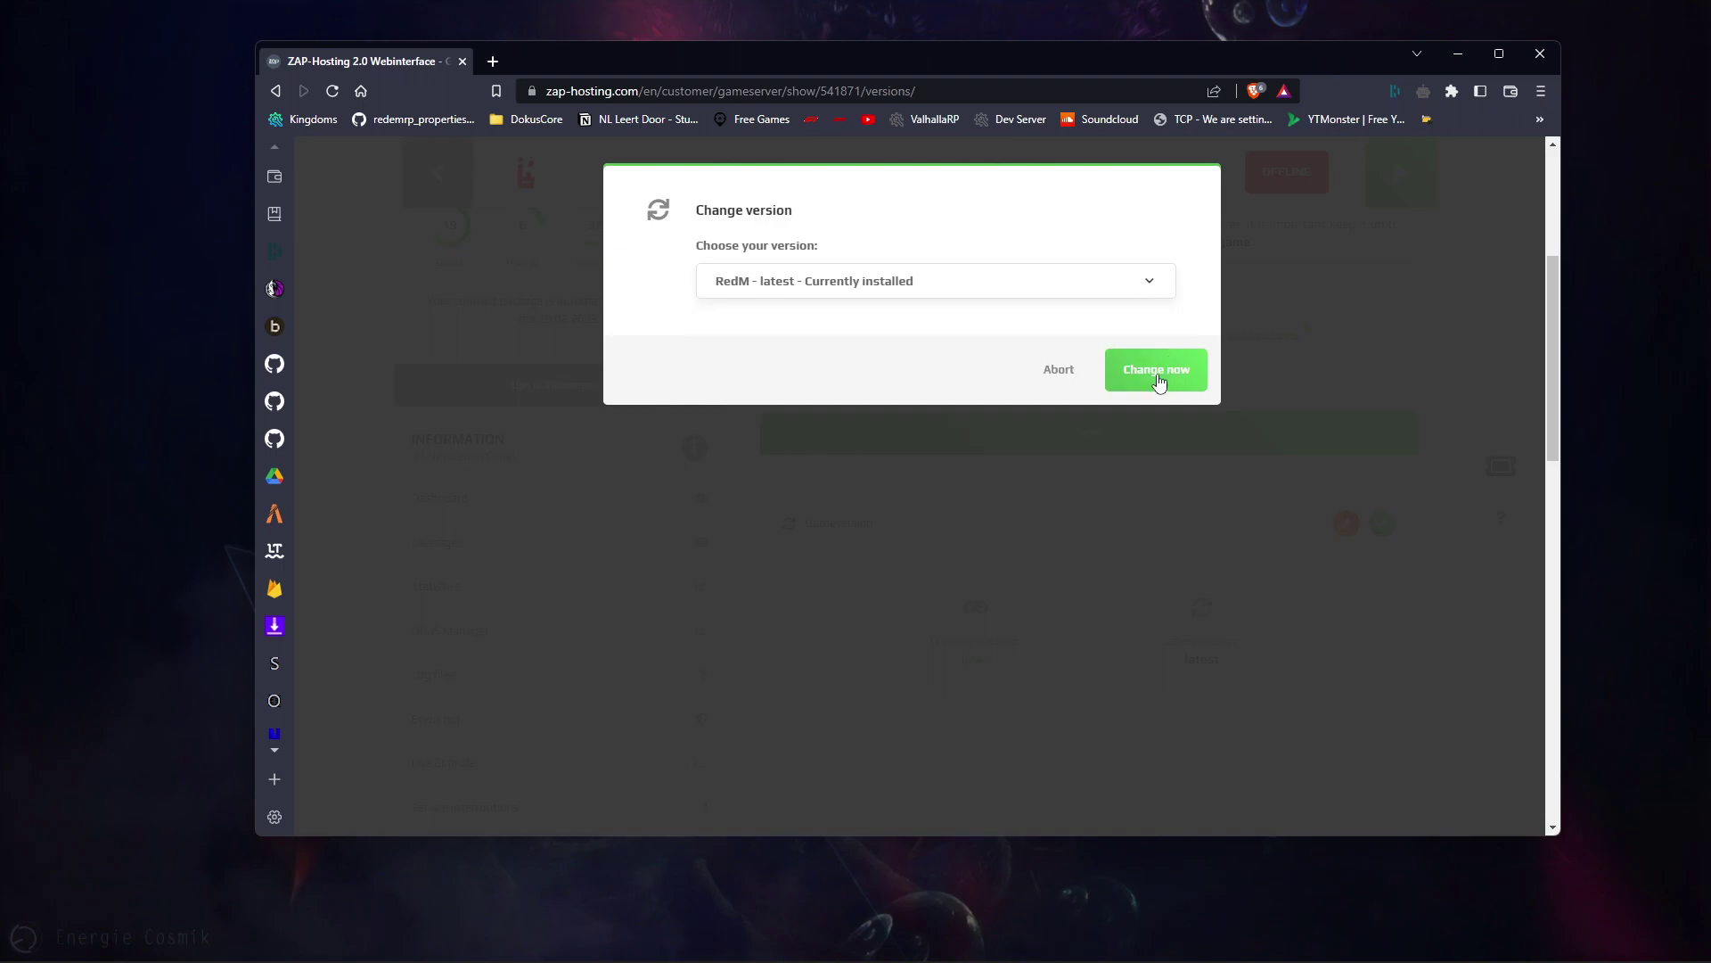
{"action": "left_click", "coordinate": [1060, 371]}
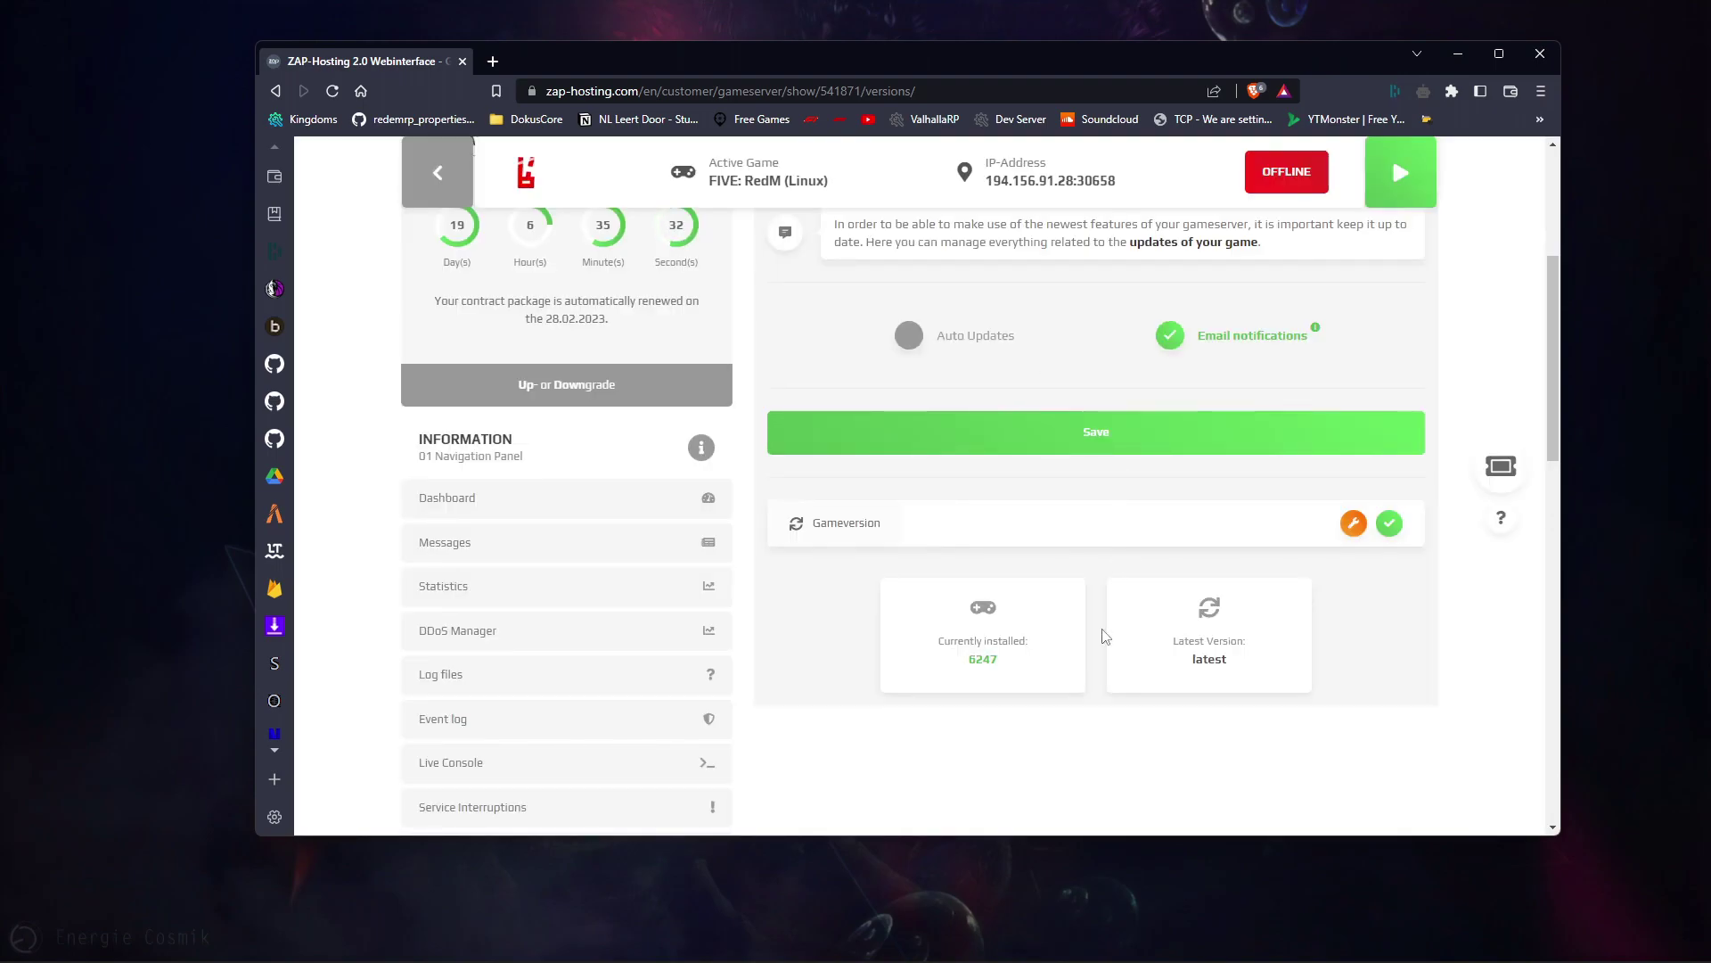
- Save the game update settings and open the server's general Settings page
{"action": "left_click", "coordinate": [1114, 443]}
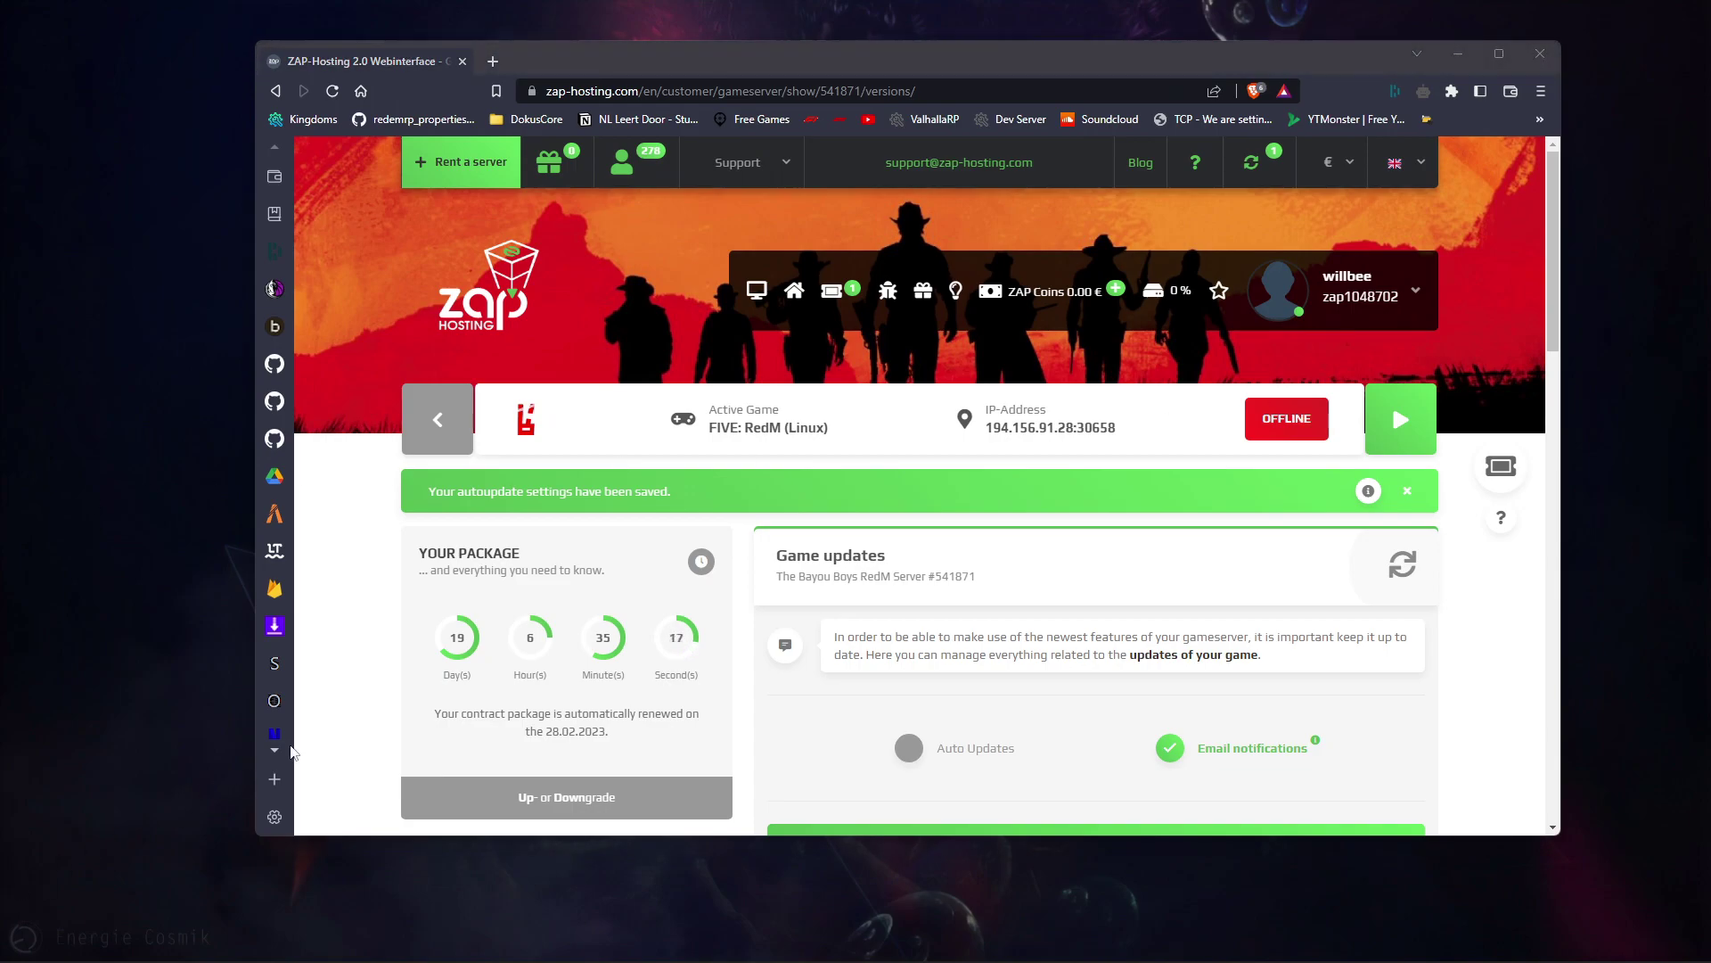
{"action": "scroll", "coordinate": [352, 726], "scroll_direction": "down", "scroll_amount": 6}
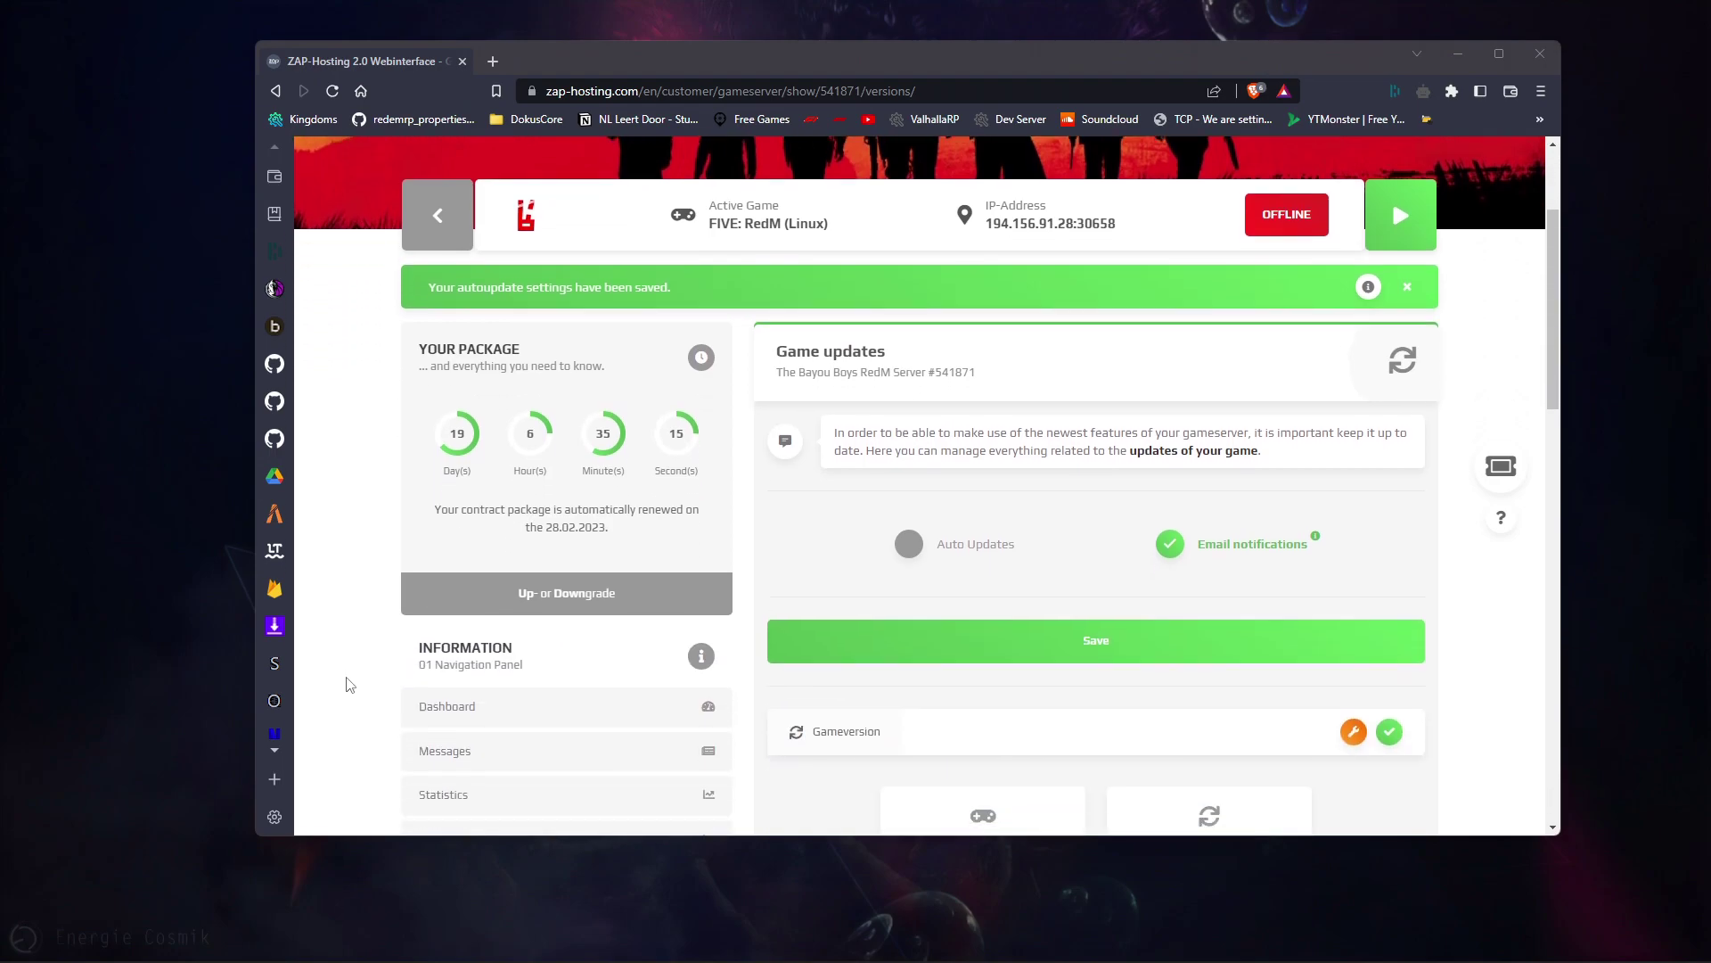
{"action": "scroll", "coordinate": [349, 667], "scroll_direction": "down", "scroll_amount": 2}
{"action": "scroll", "coordinate": [352, 661], "scroll_direction": "down", "scroll_amount": 1}
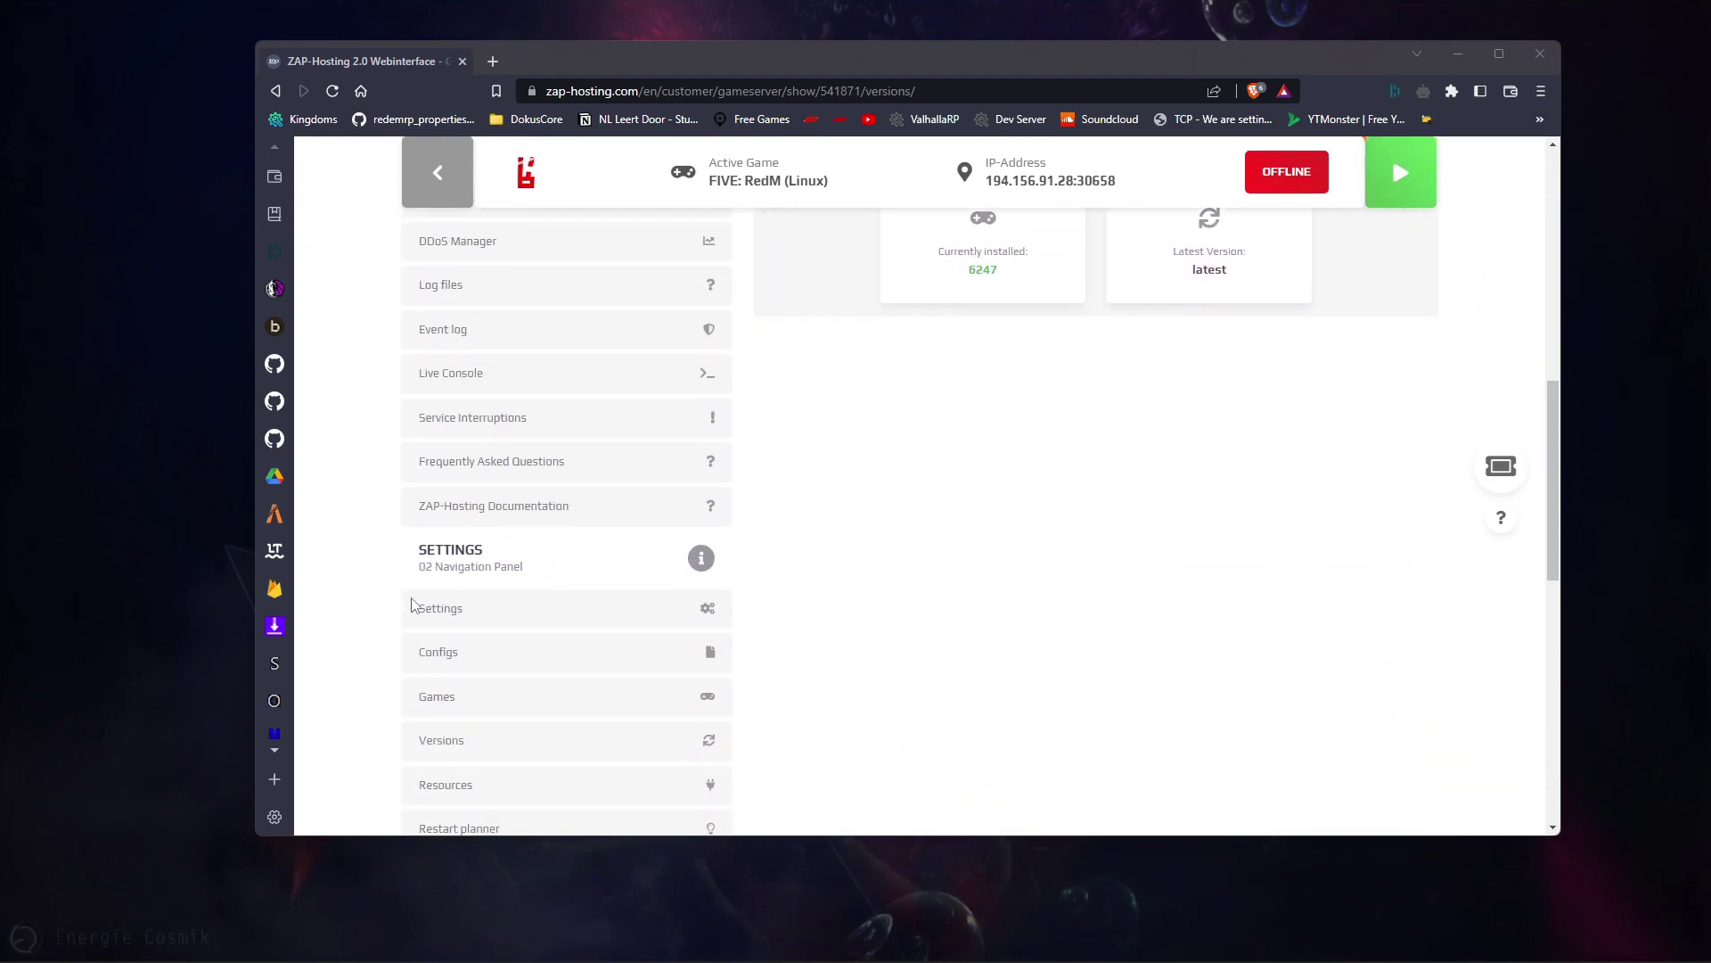
{"action": "left_click", "coordinate": [432, 613]}
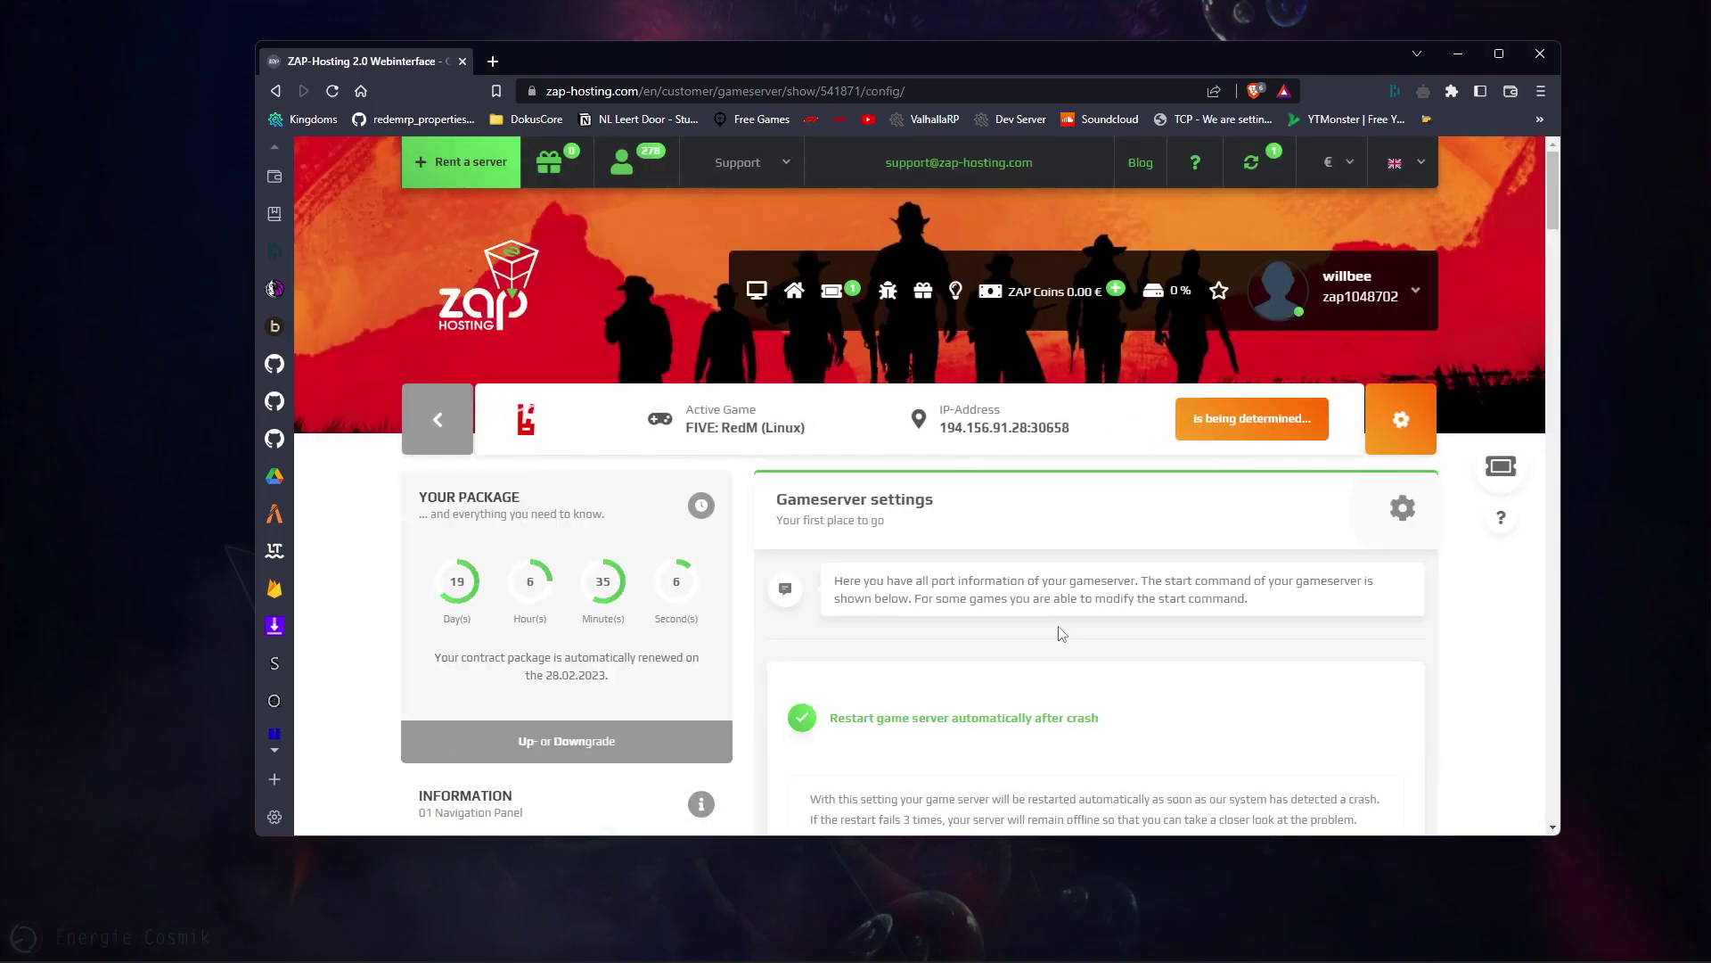
- Examine the gameserver settings, from the automatic restart option through the basic settings to the server tags
{"action": "scroll", "coordinate": [1281, 613], "scroll_direction": "down", "scroll_amount": 2}
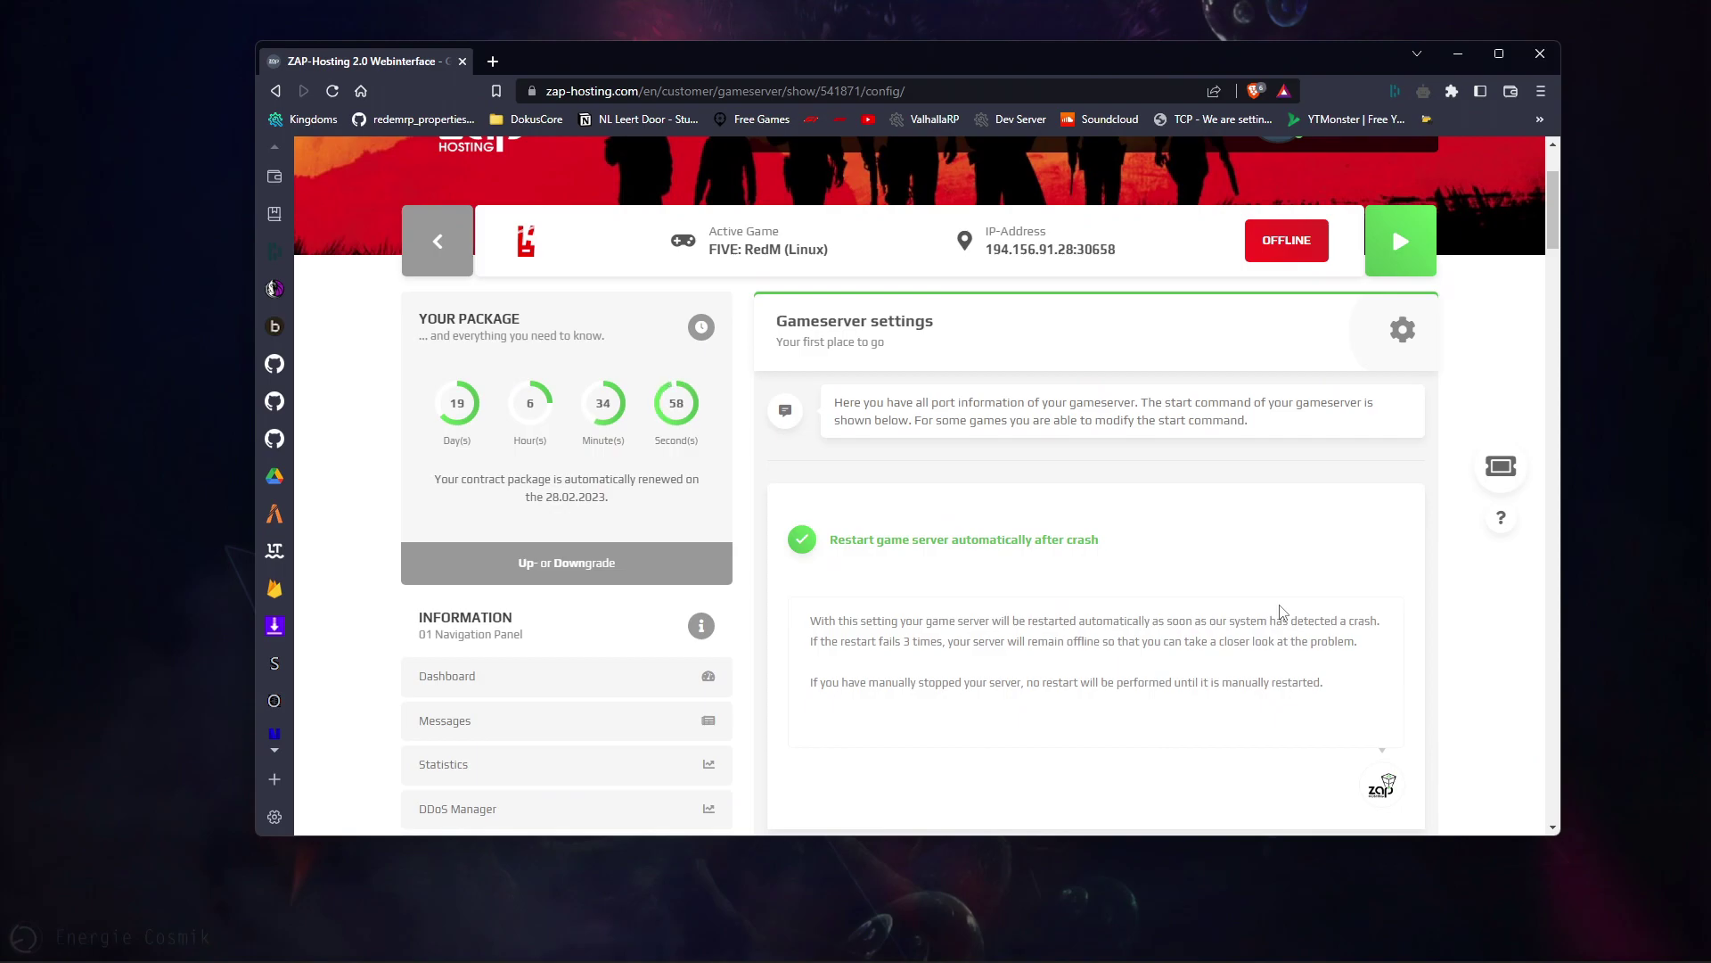
{"action": "scroll", "coordinate": [1281, 613], "scroll_direction": "down", "scroll_amount": 3}
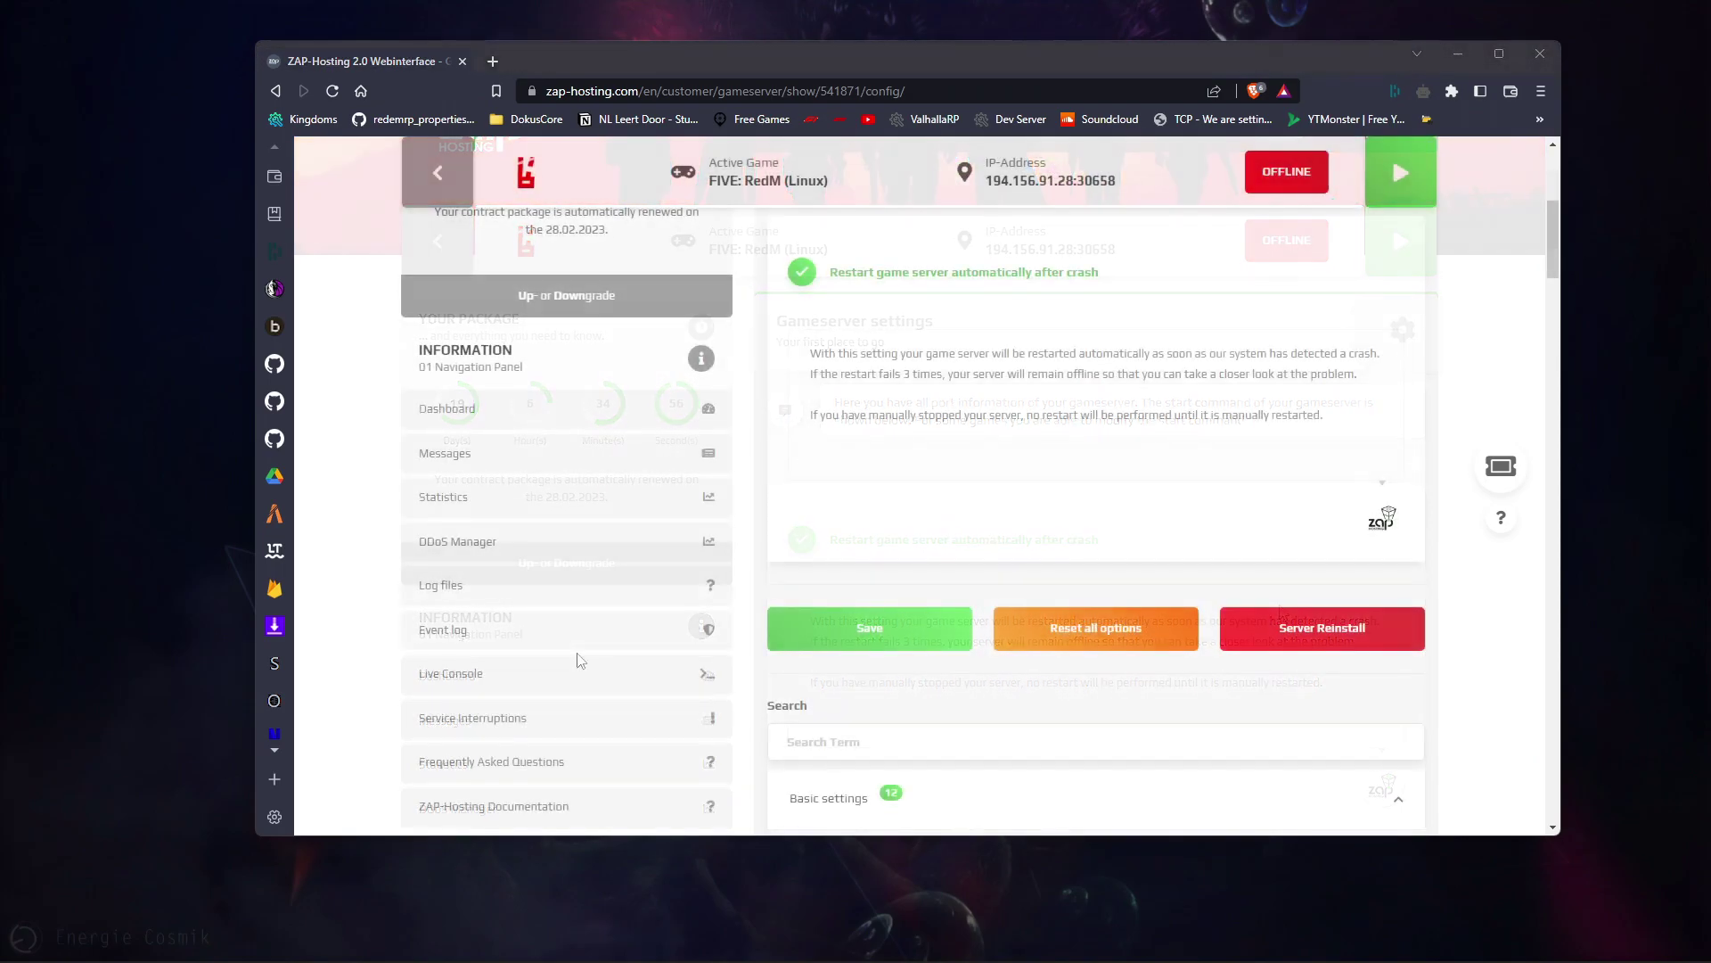
{"action": "scroll", "coordinate": [1046, 573], "scroll_direction": "down", "scroll_amount": 6}
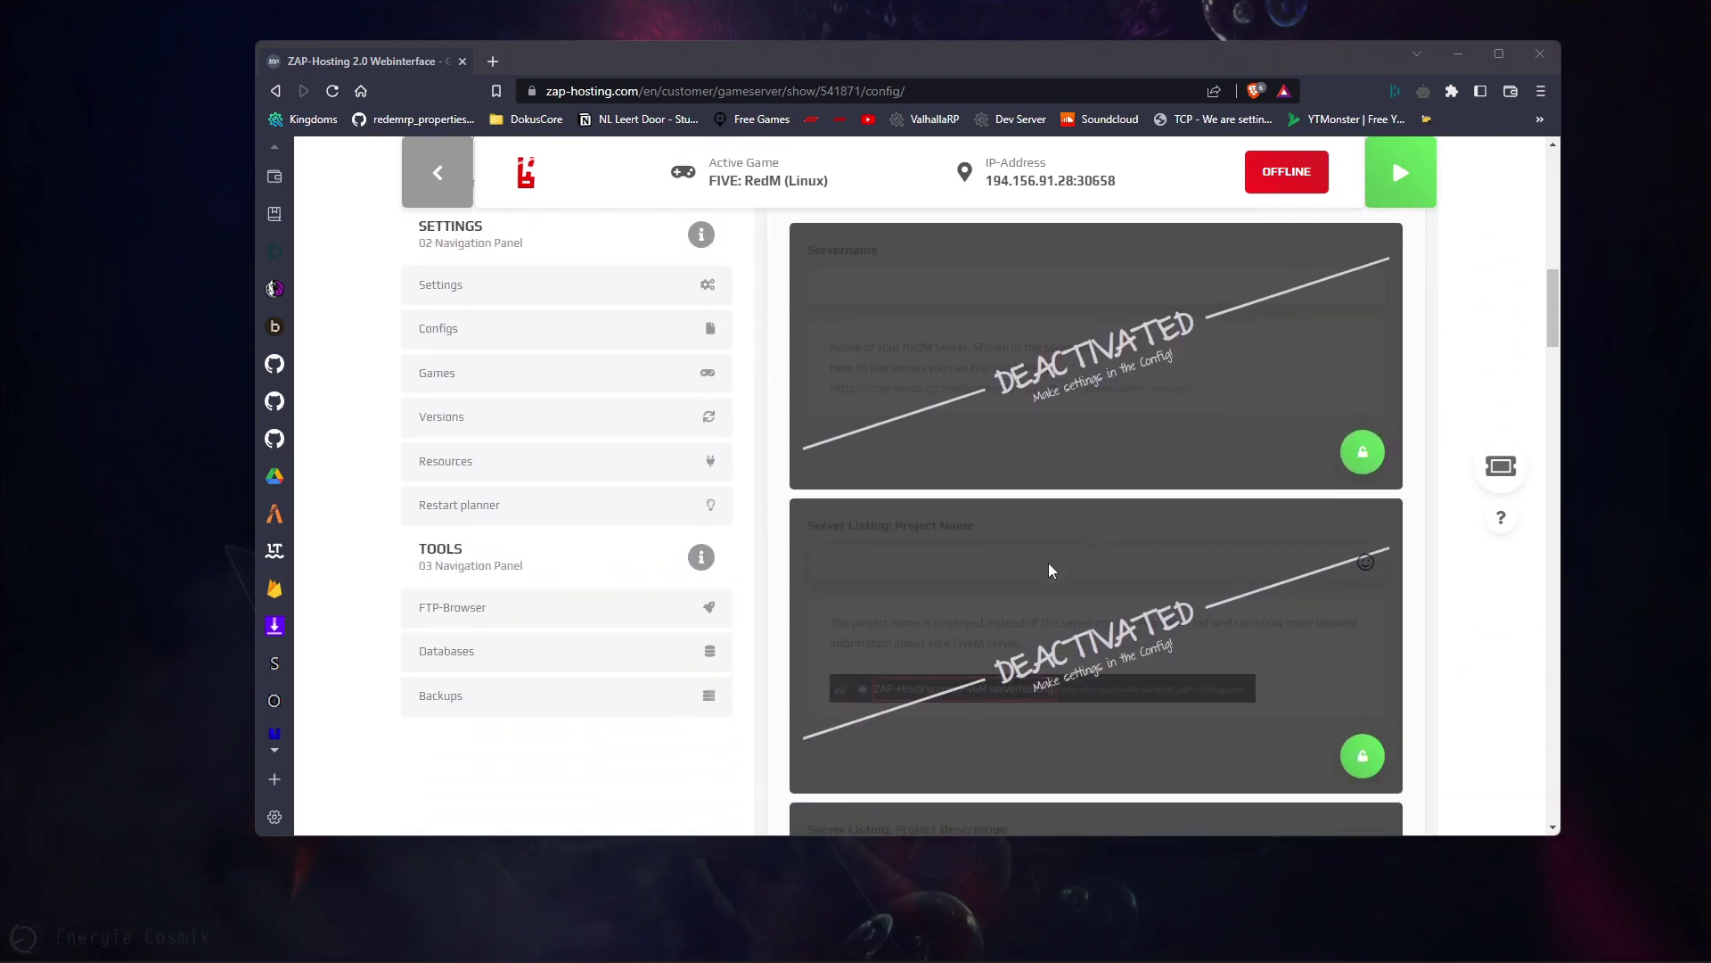
{"action": "scroll", "coordinate": [1048, 563], "scroll_direction": "up", "scroll_amount": 1}
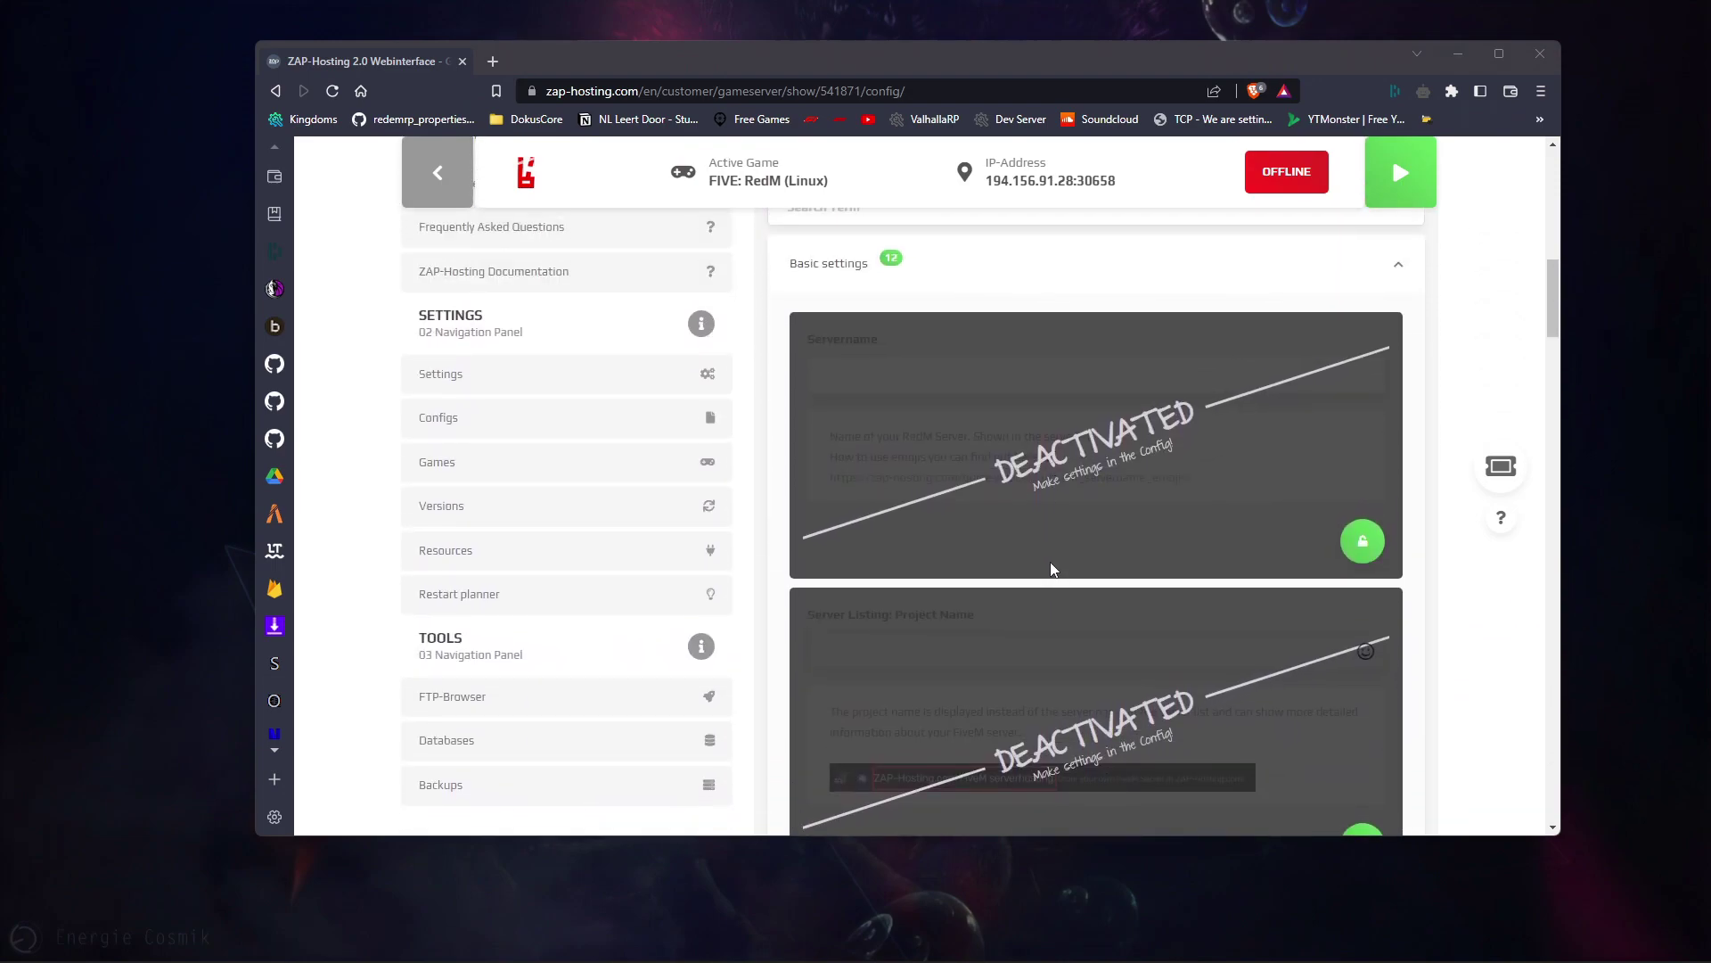
{"action": "scroll", "coordinate": [1051, 566], "scroll_direction": "down", "scroll_amount": 5}
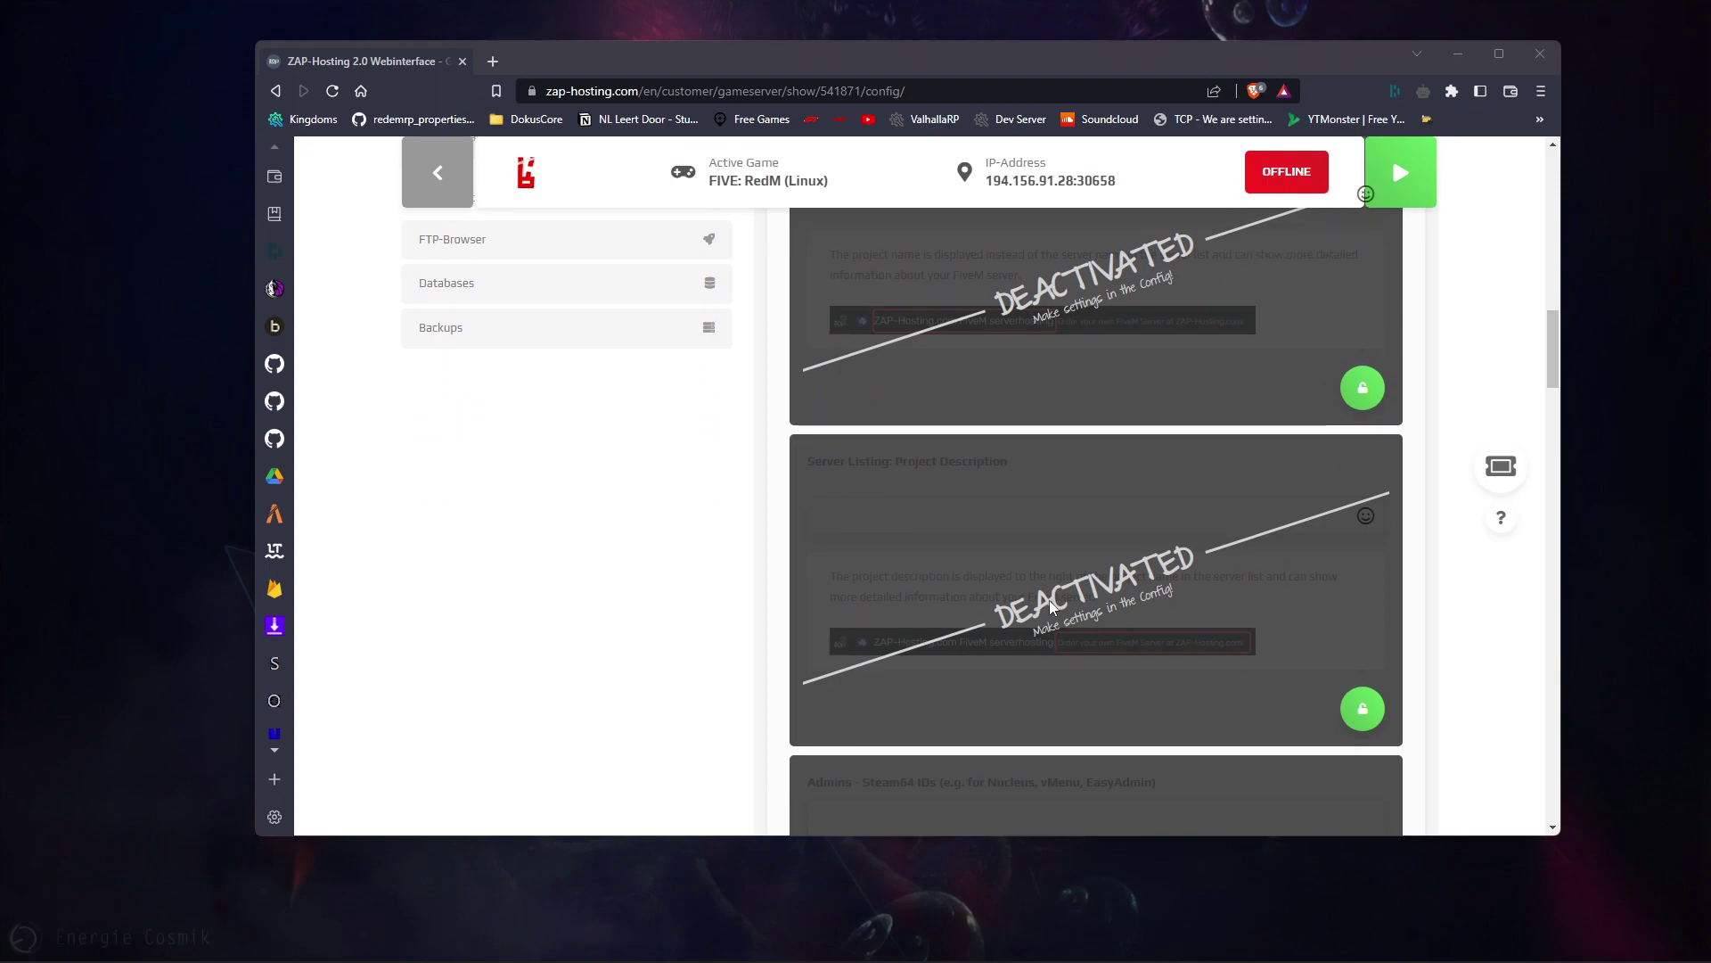
{"action": "scroll", "coordinate": [1051, 606], "scroll_direction": "down", "scroll_amount": 7}
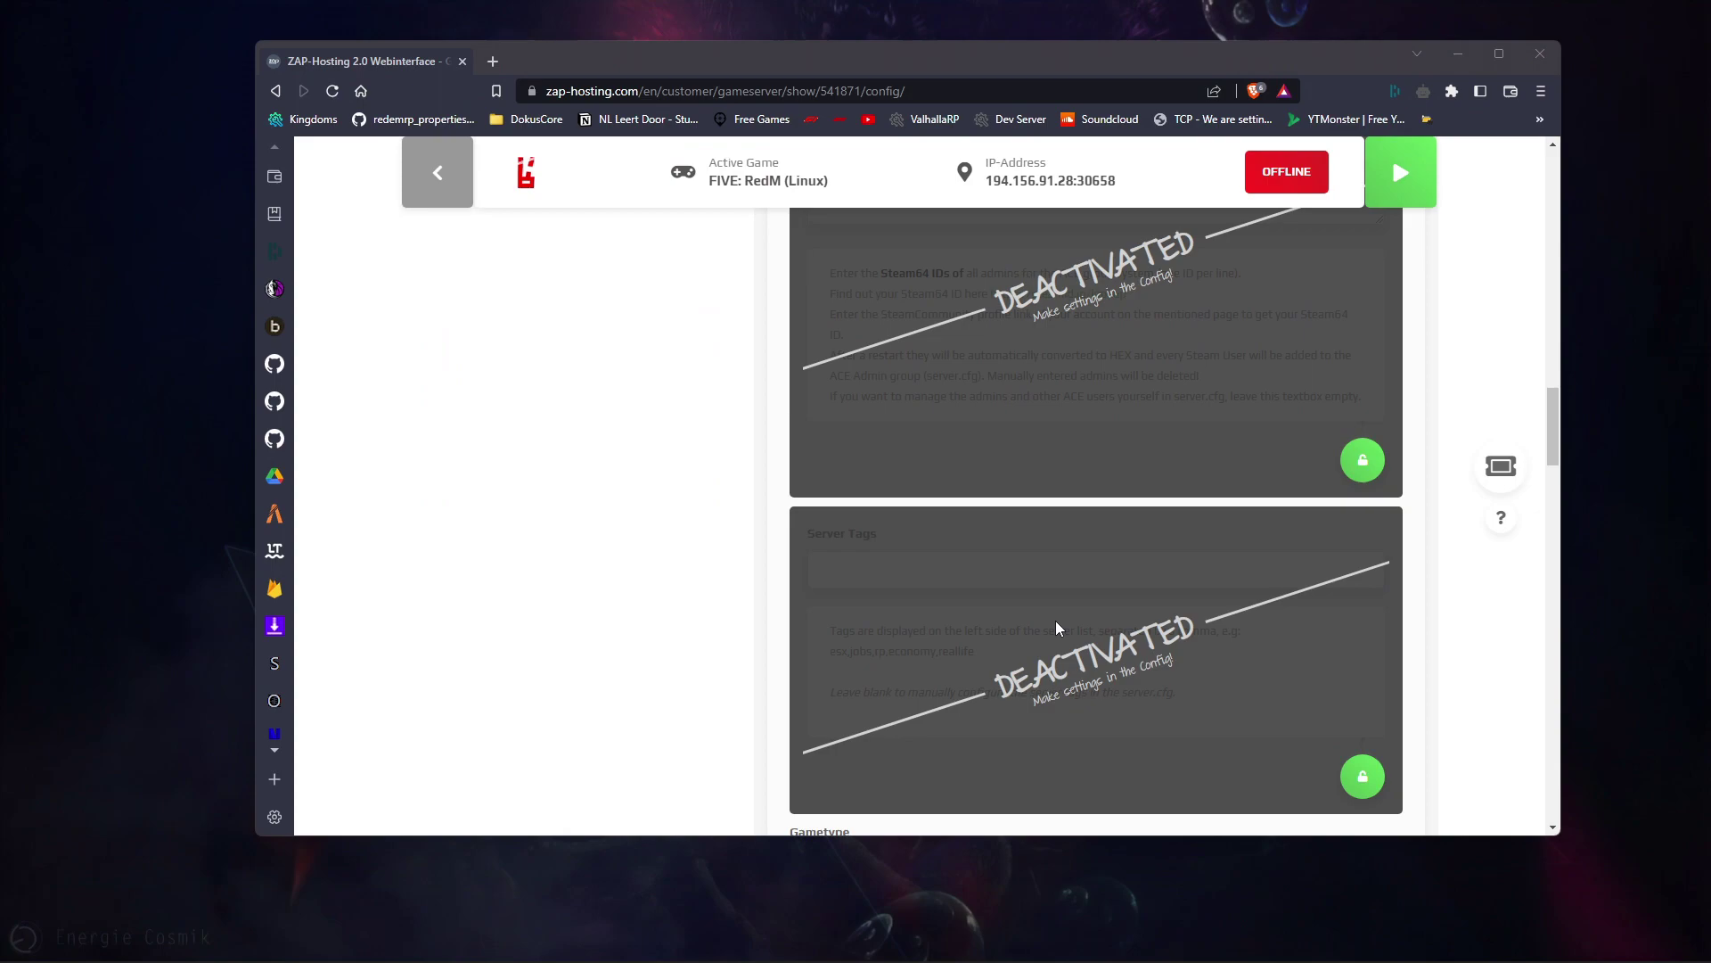
{"action": "scroll", "coordinate": [1057, 629], "scroll_direction": "up", "scroll_amount": 2}
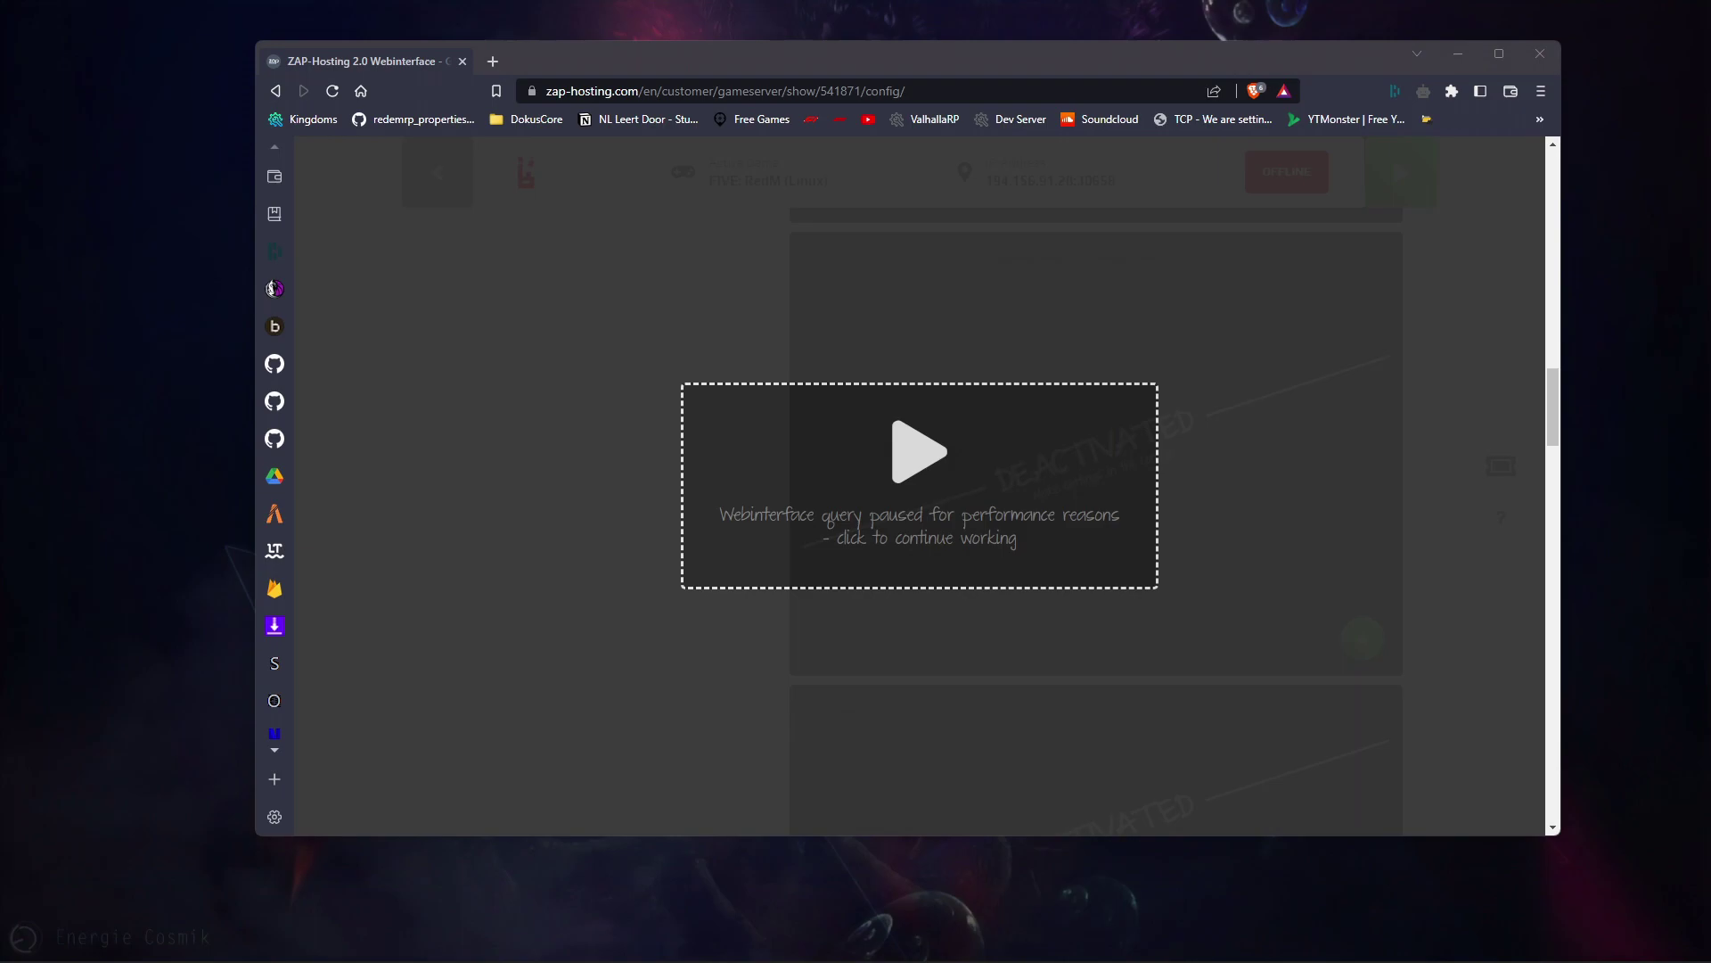
- Resume the paused web interface and examine the settings from Gametype through database configuration, server language and the Onesync options to the Steam WebApi Key
{"action": "left_click", "coordinate": [465, 553]}
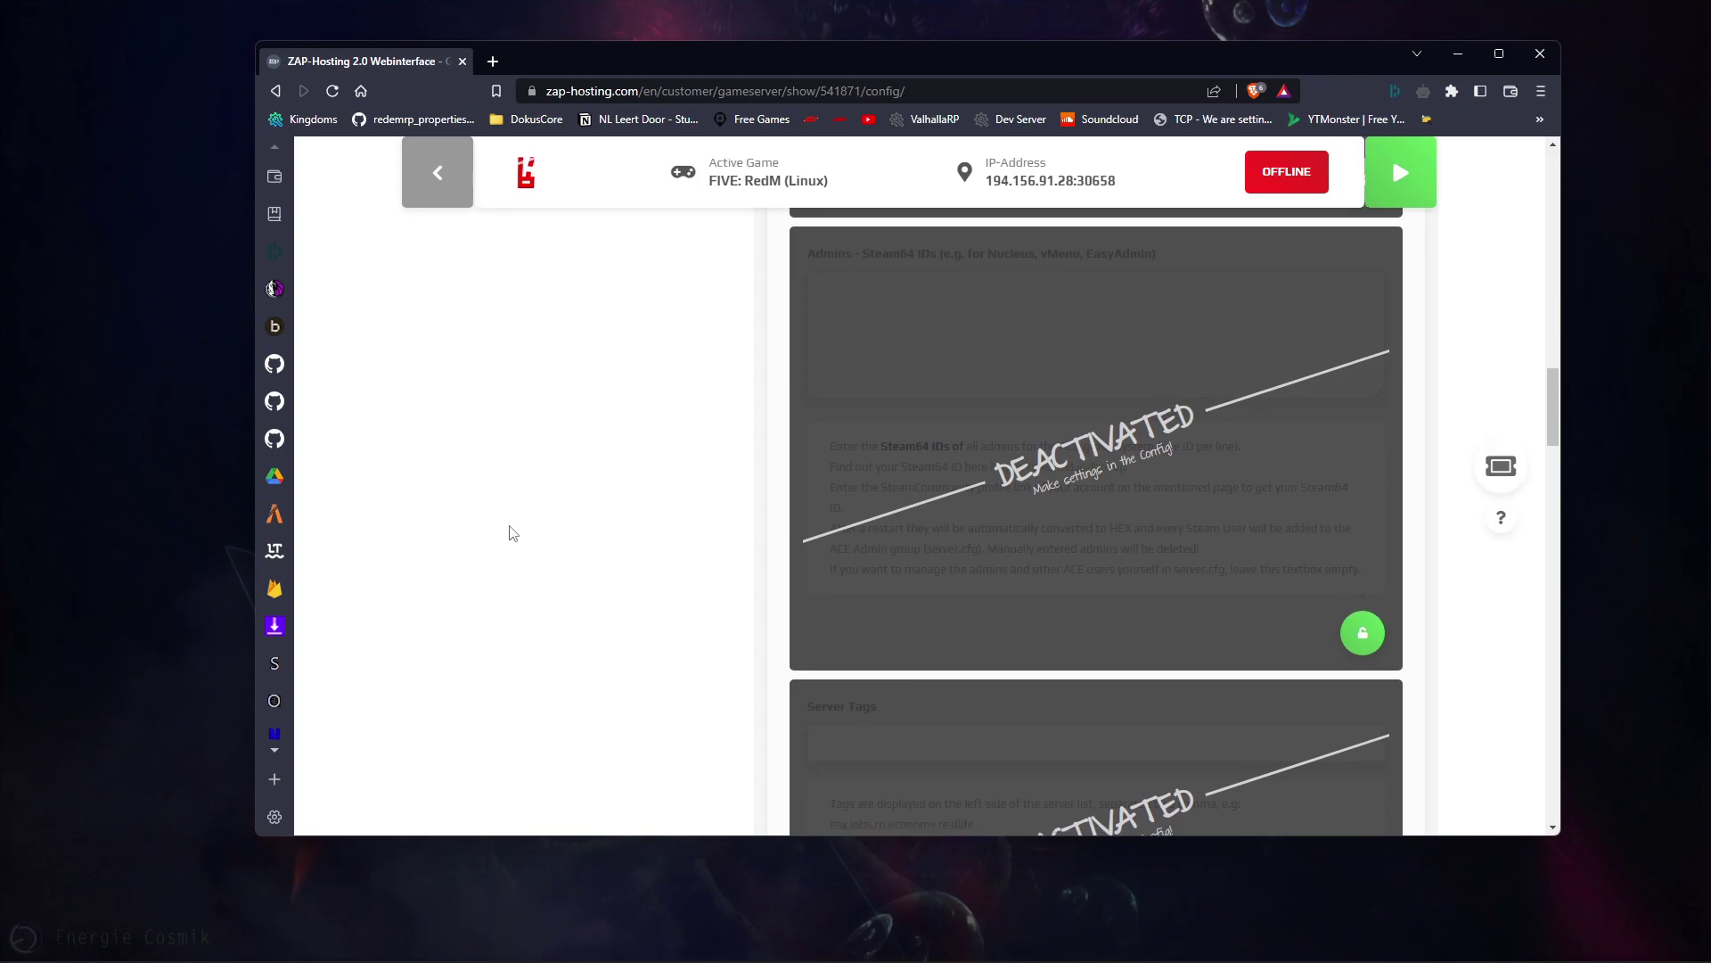
{"action": "scroll", "coordinate": [508, 532], "scroll_direction": "down", "scroll_amount": 2}
{"action": "scroll", "coordinate": [517, 533], "scroll_direction": "down", "scroll_amount": 2}
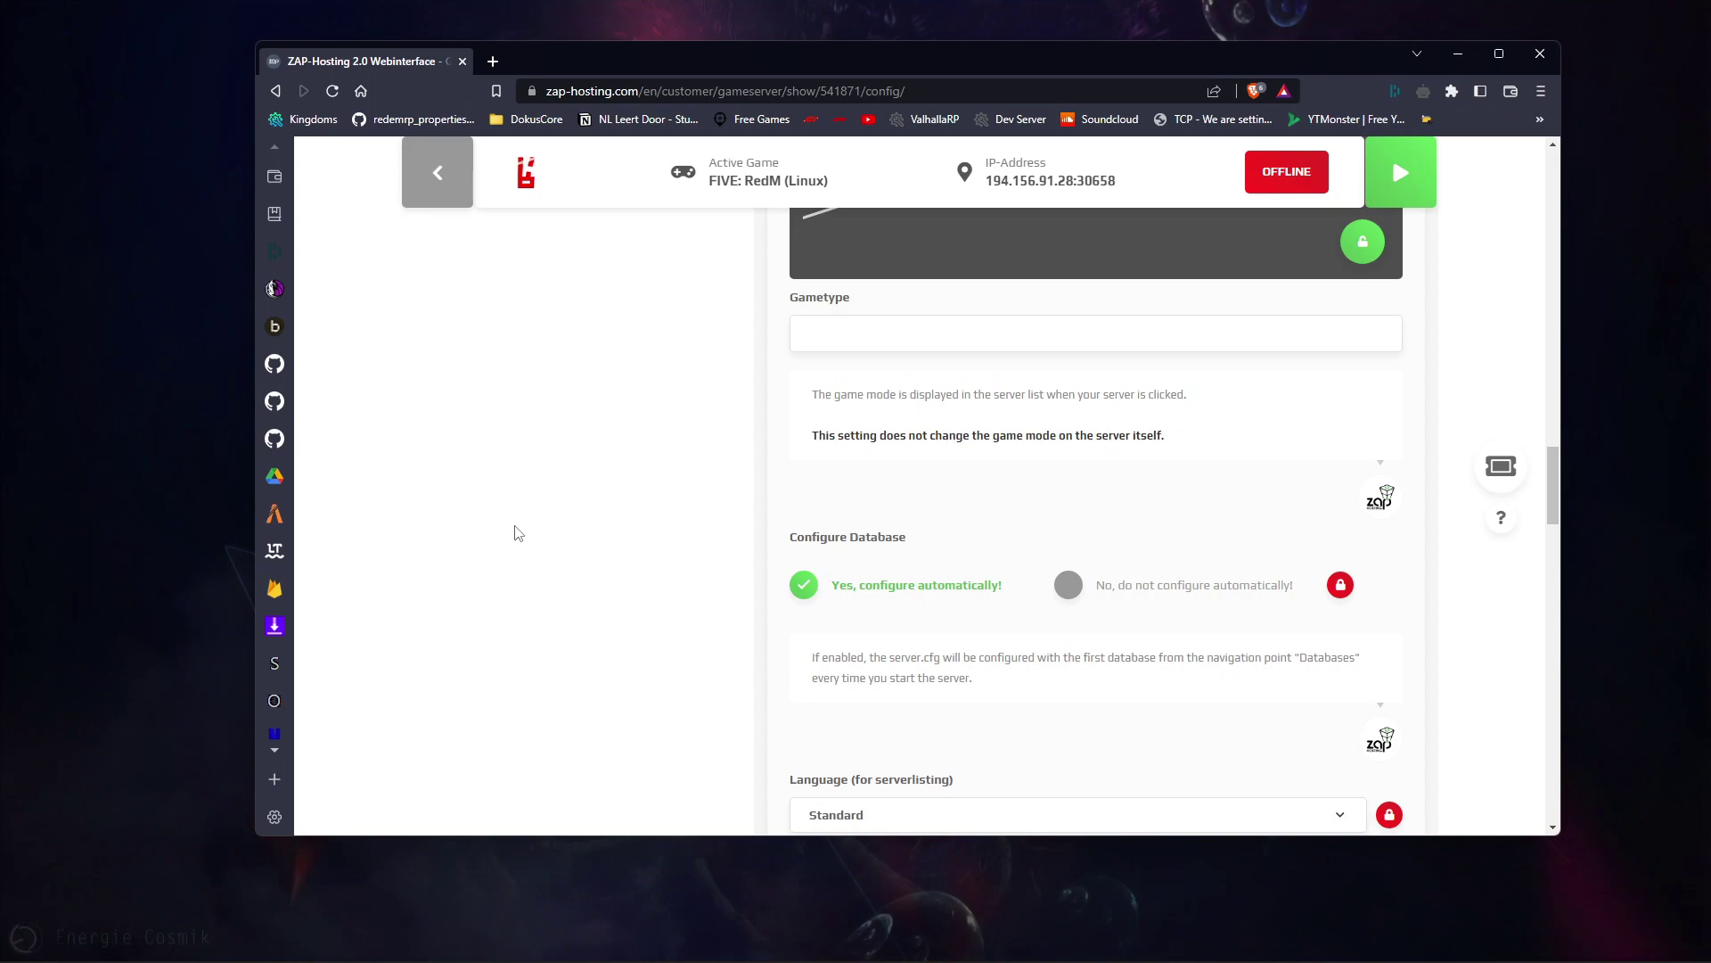
{"action": "scroll", "coordinate": [517, 532], "scroll_direction": "down", "scroll_amount": 2}
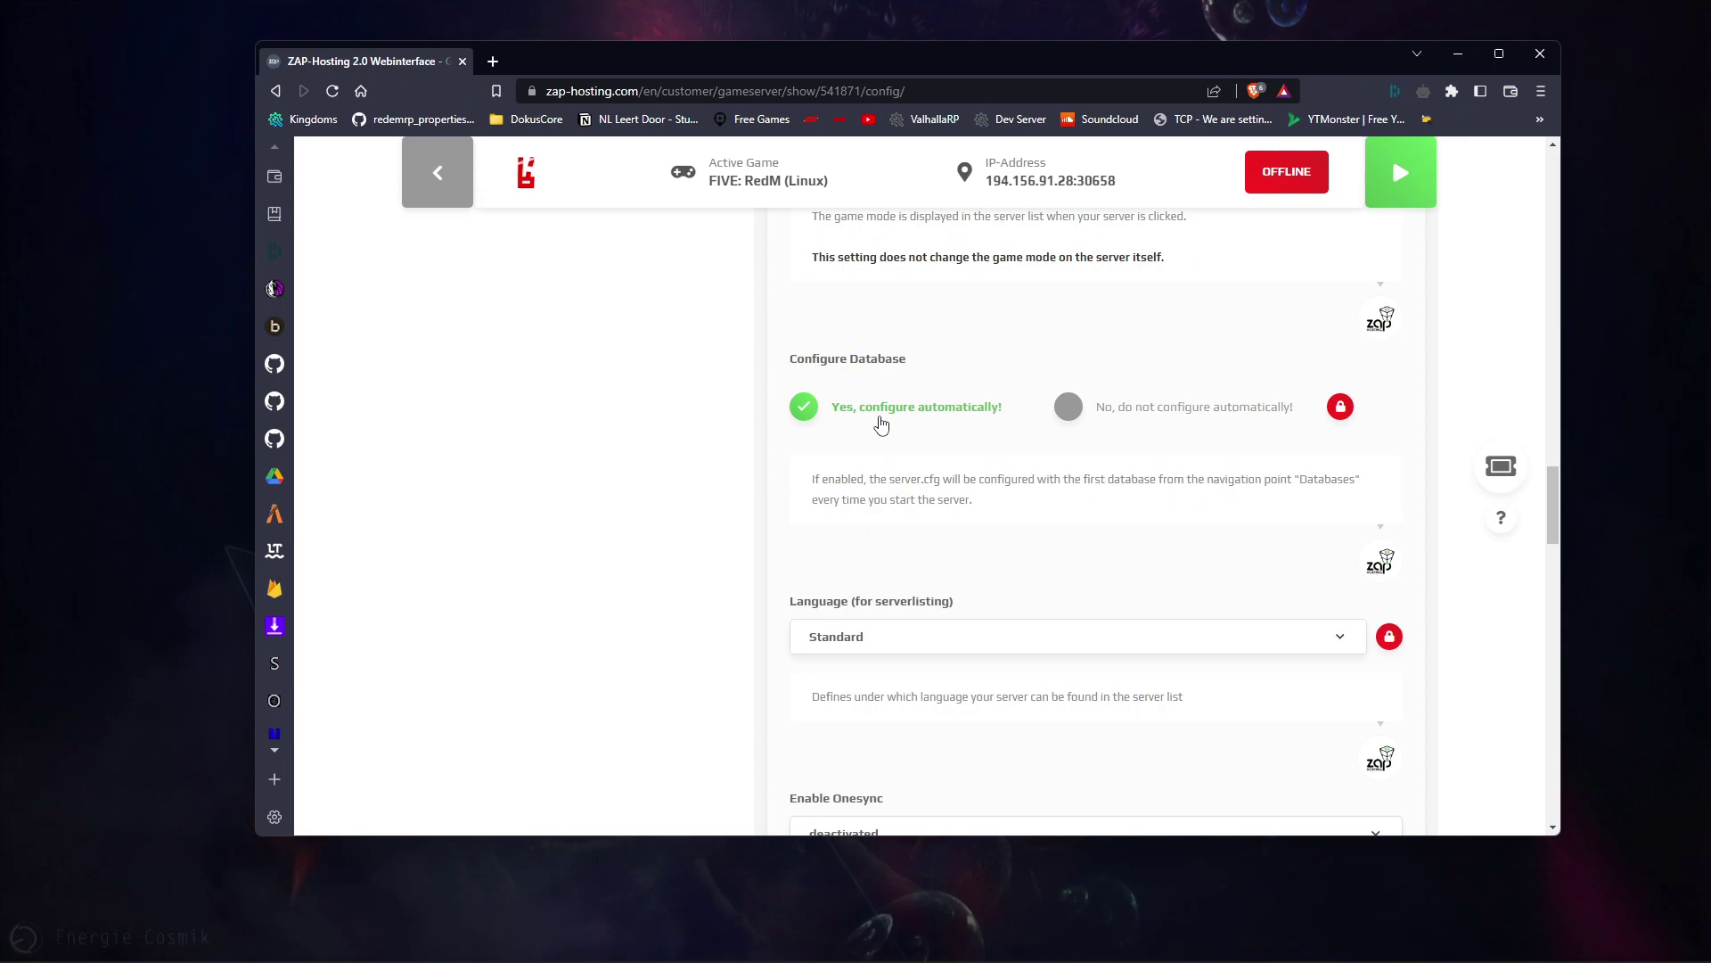
{"action": "scroll", "coordinate": [881, 424], "scroll_direction": "down", "scroll_amount": 2}
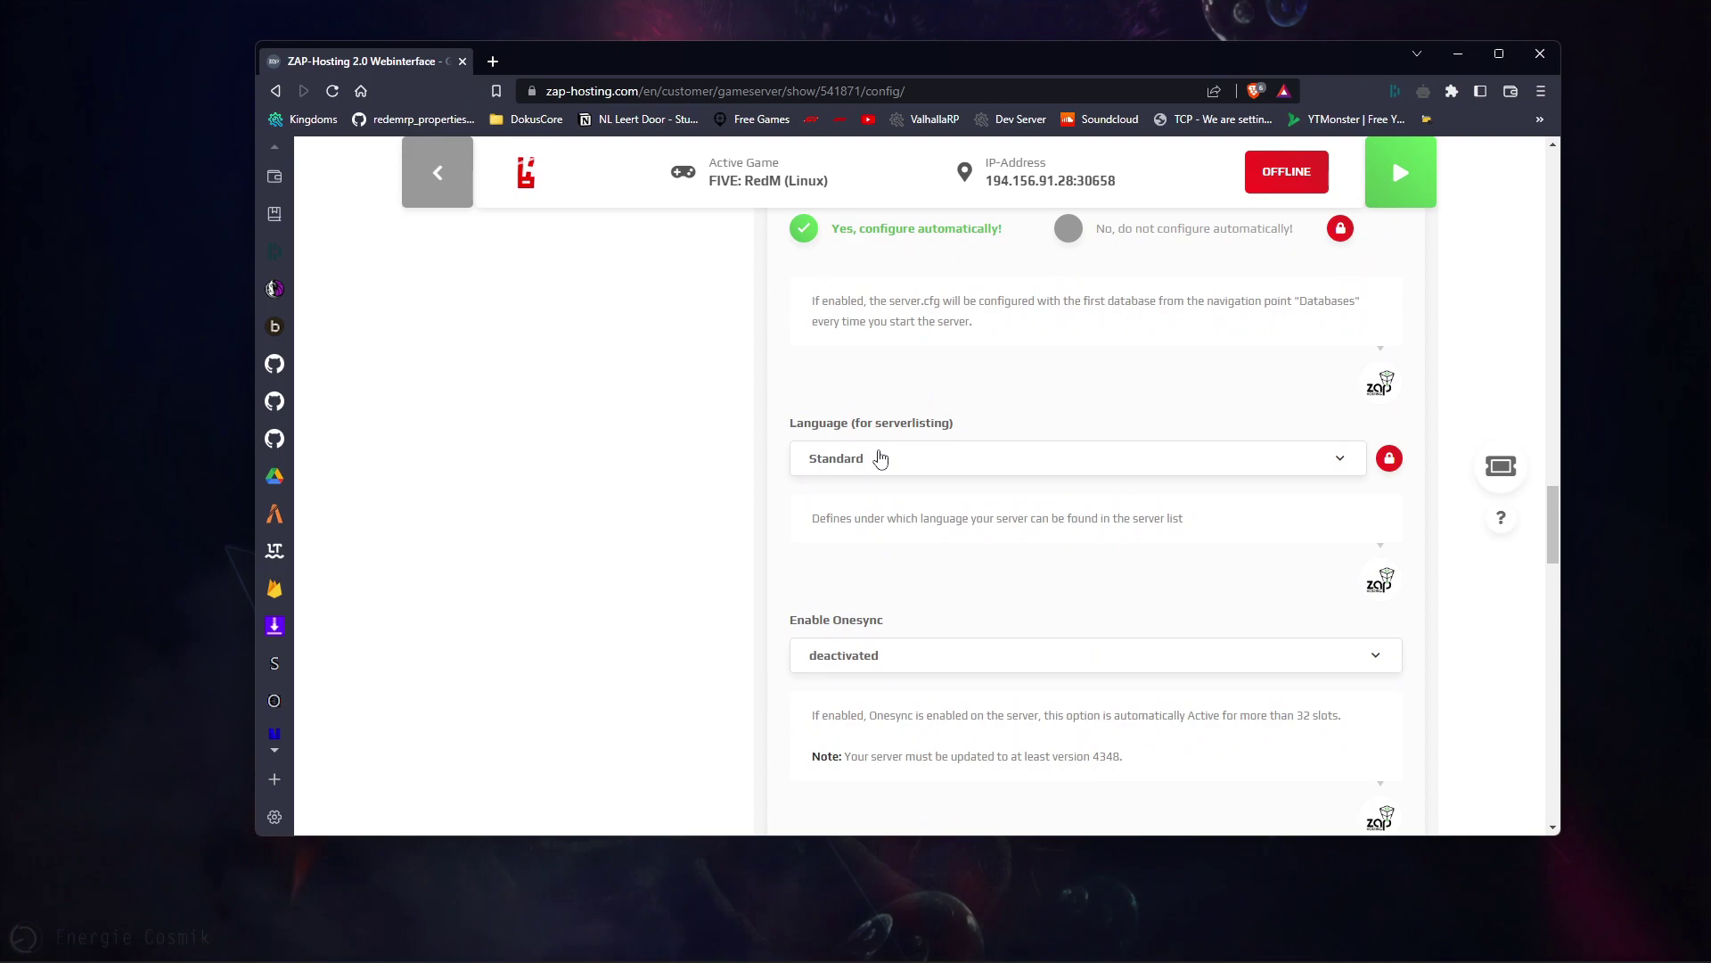
{"action": "scroll", "coordinate": [881, 458], "scroll_direction": "down", "scroll_amount": 3}
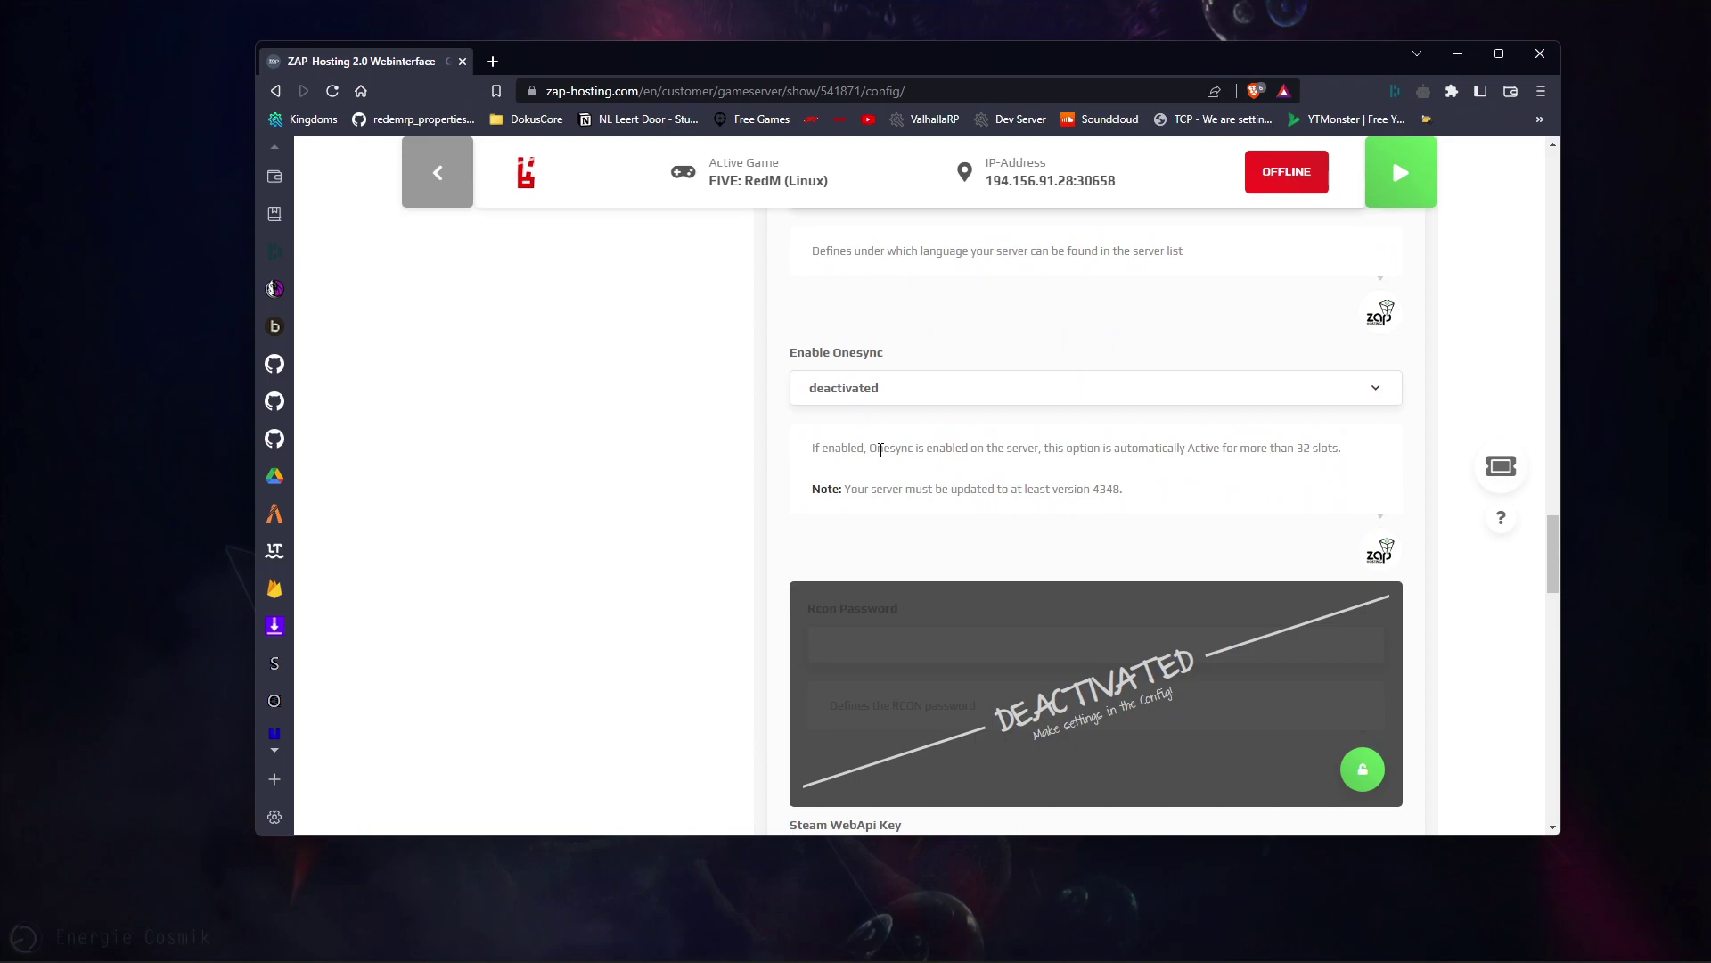
{"action": "left_click", "coordinate": [894, 396]}
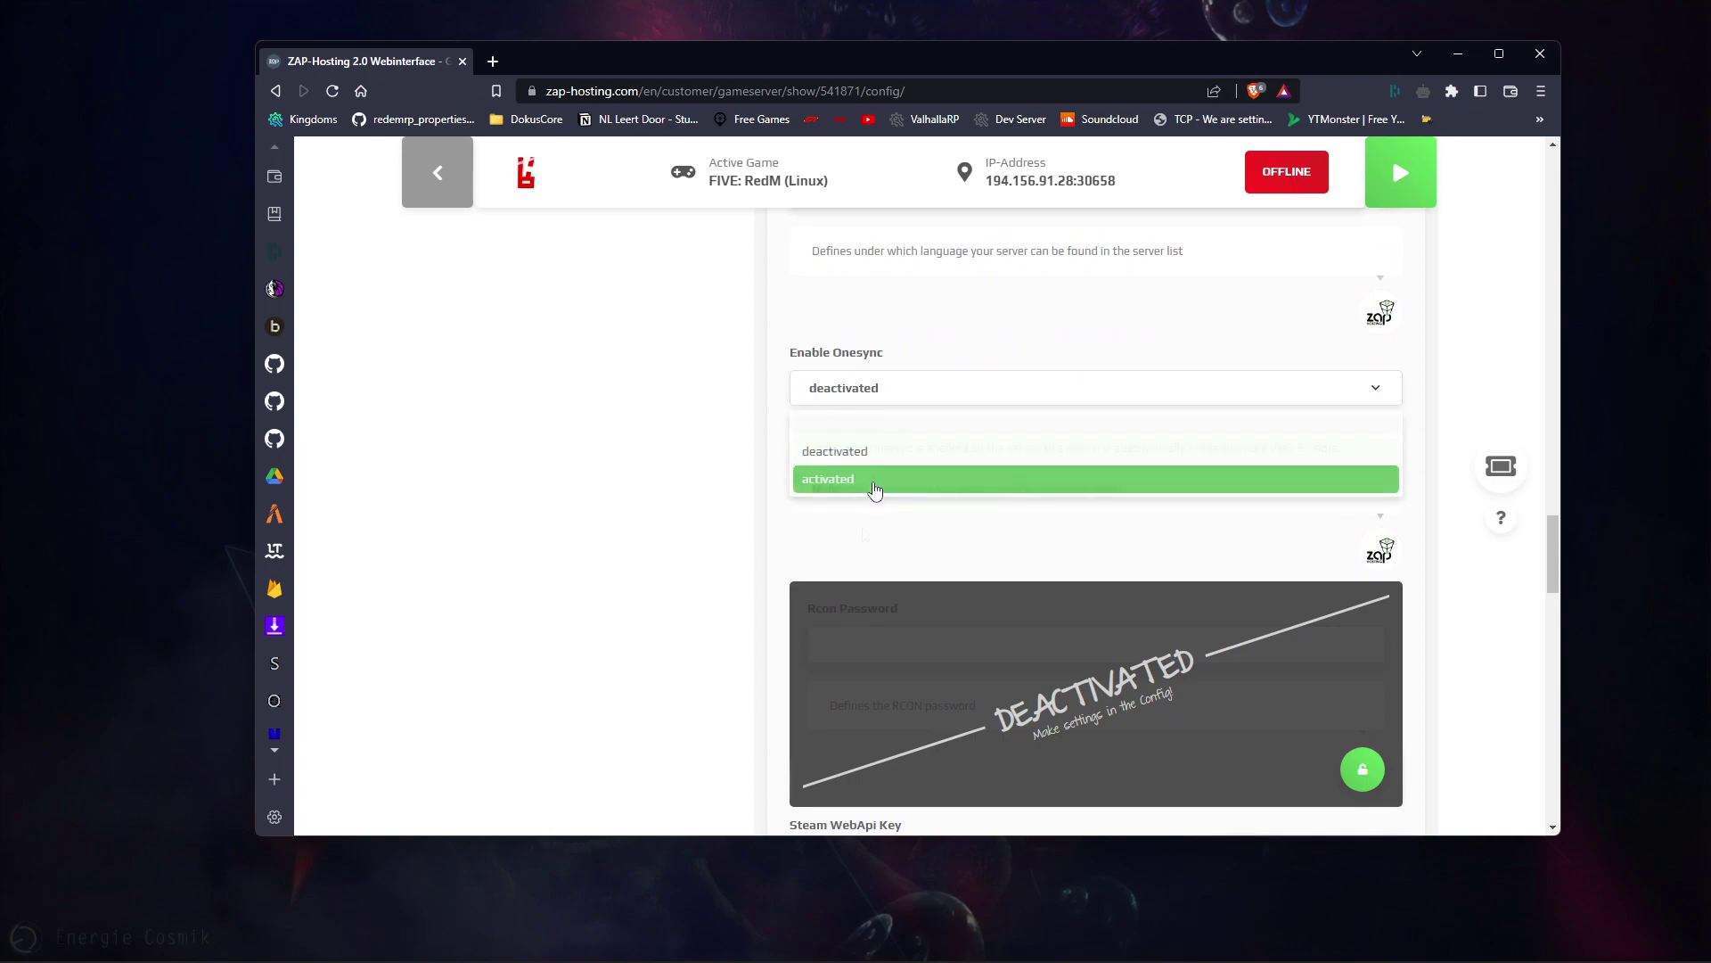
{"action": "scroll", "coordinate": [869, 493], "scroll_direction": "down", "scroll_amount": 1}
{"action": "scroll", "coordinate": [847, 490], "scroll_direction": "down", "scroll_amount": 2}
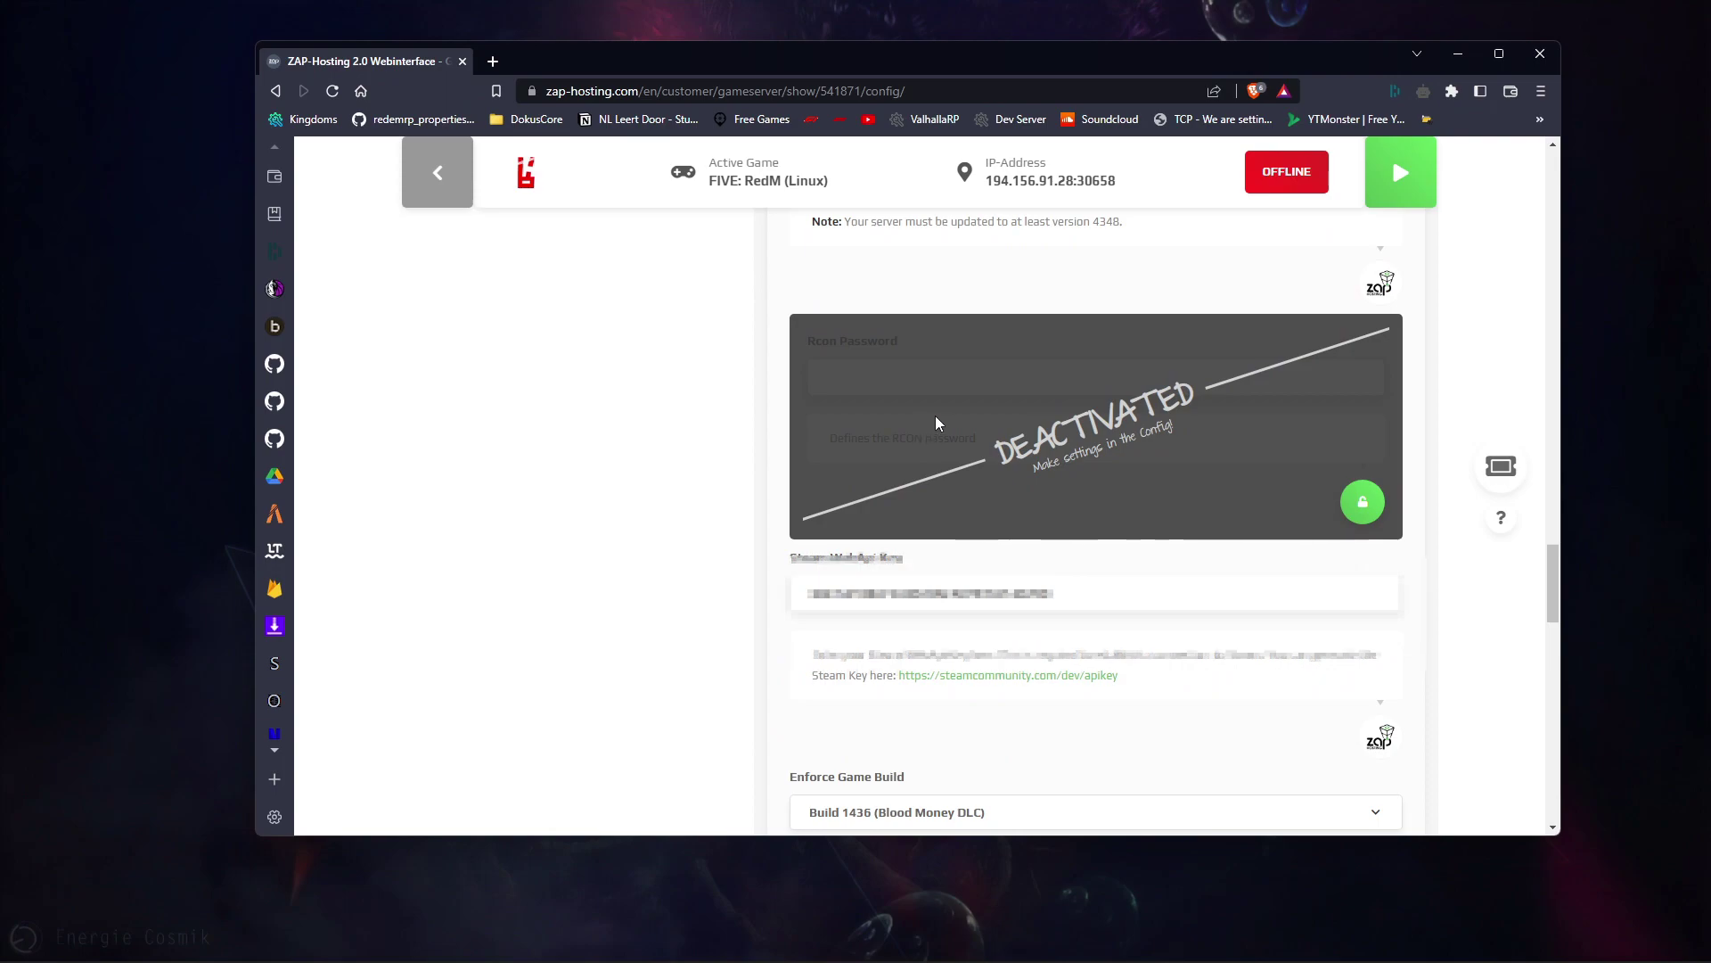
{"action": "scroll", "coordinate": [934, 415], "scroll_direction": "down", "scroll_amount": 3}
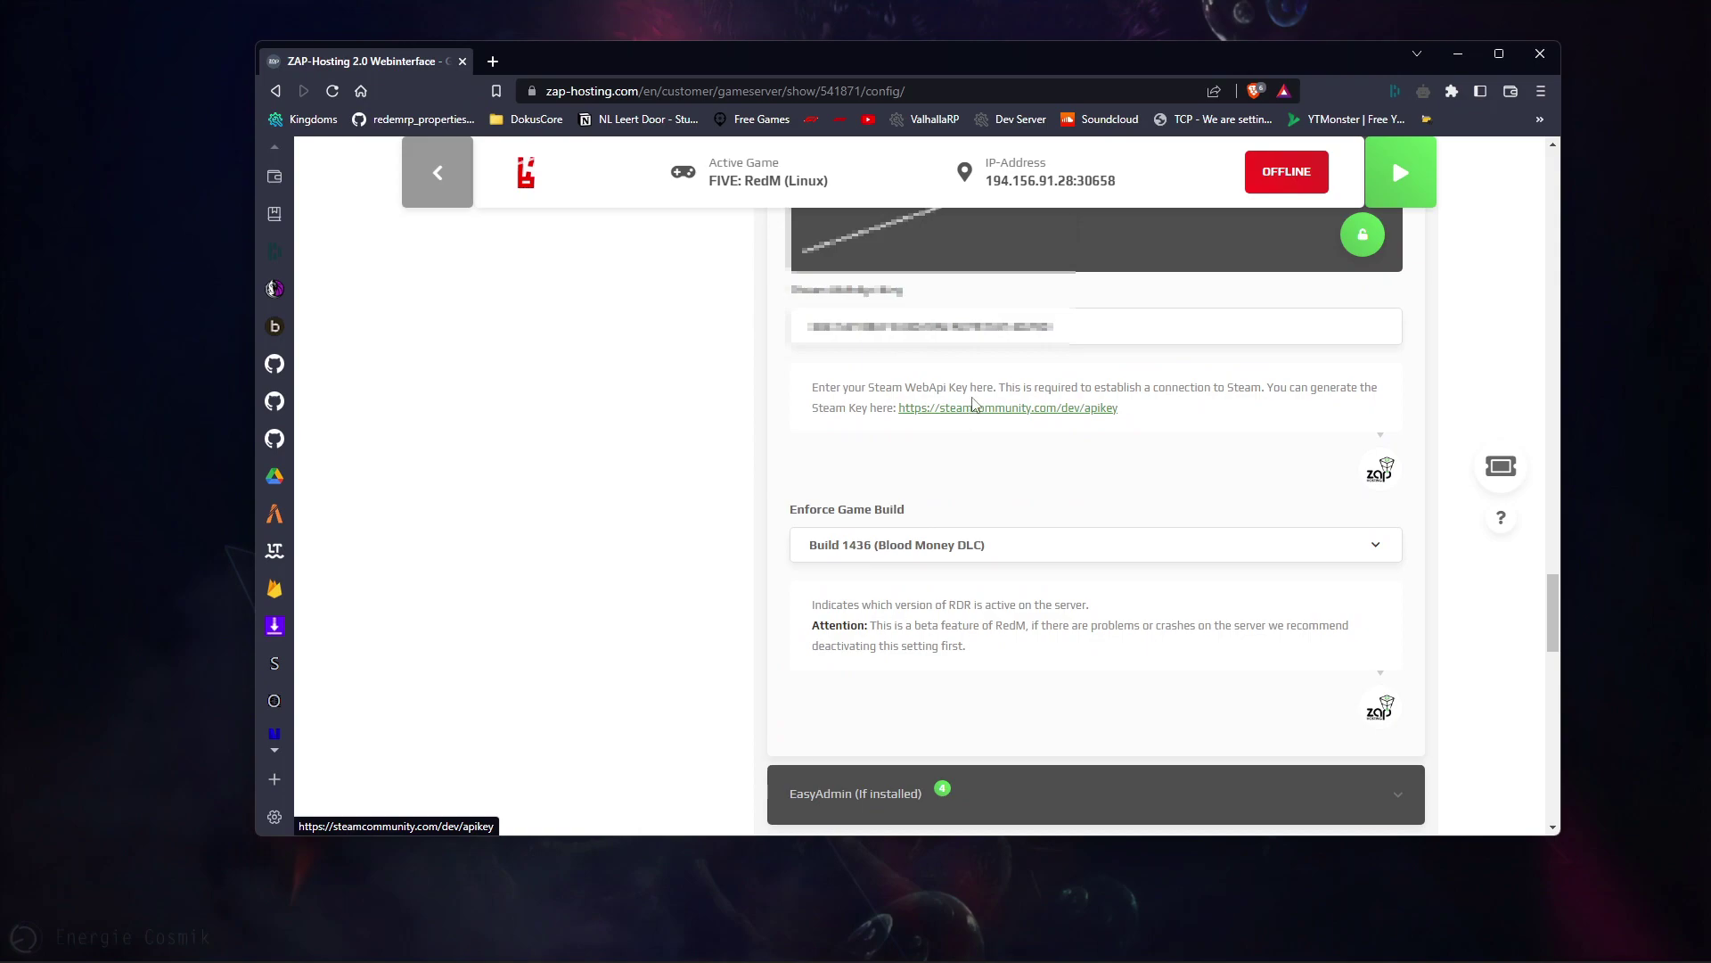
- Set Enforce Game Build to Build 1491 (September 2022 update)
{"action": "scroll", "coordinate": [972, 417], "scroll_direction": "down", "scroll_amount": 2}
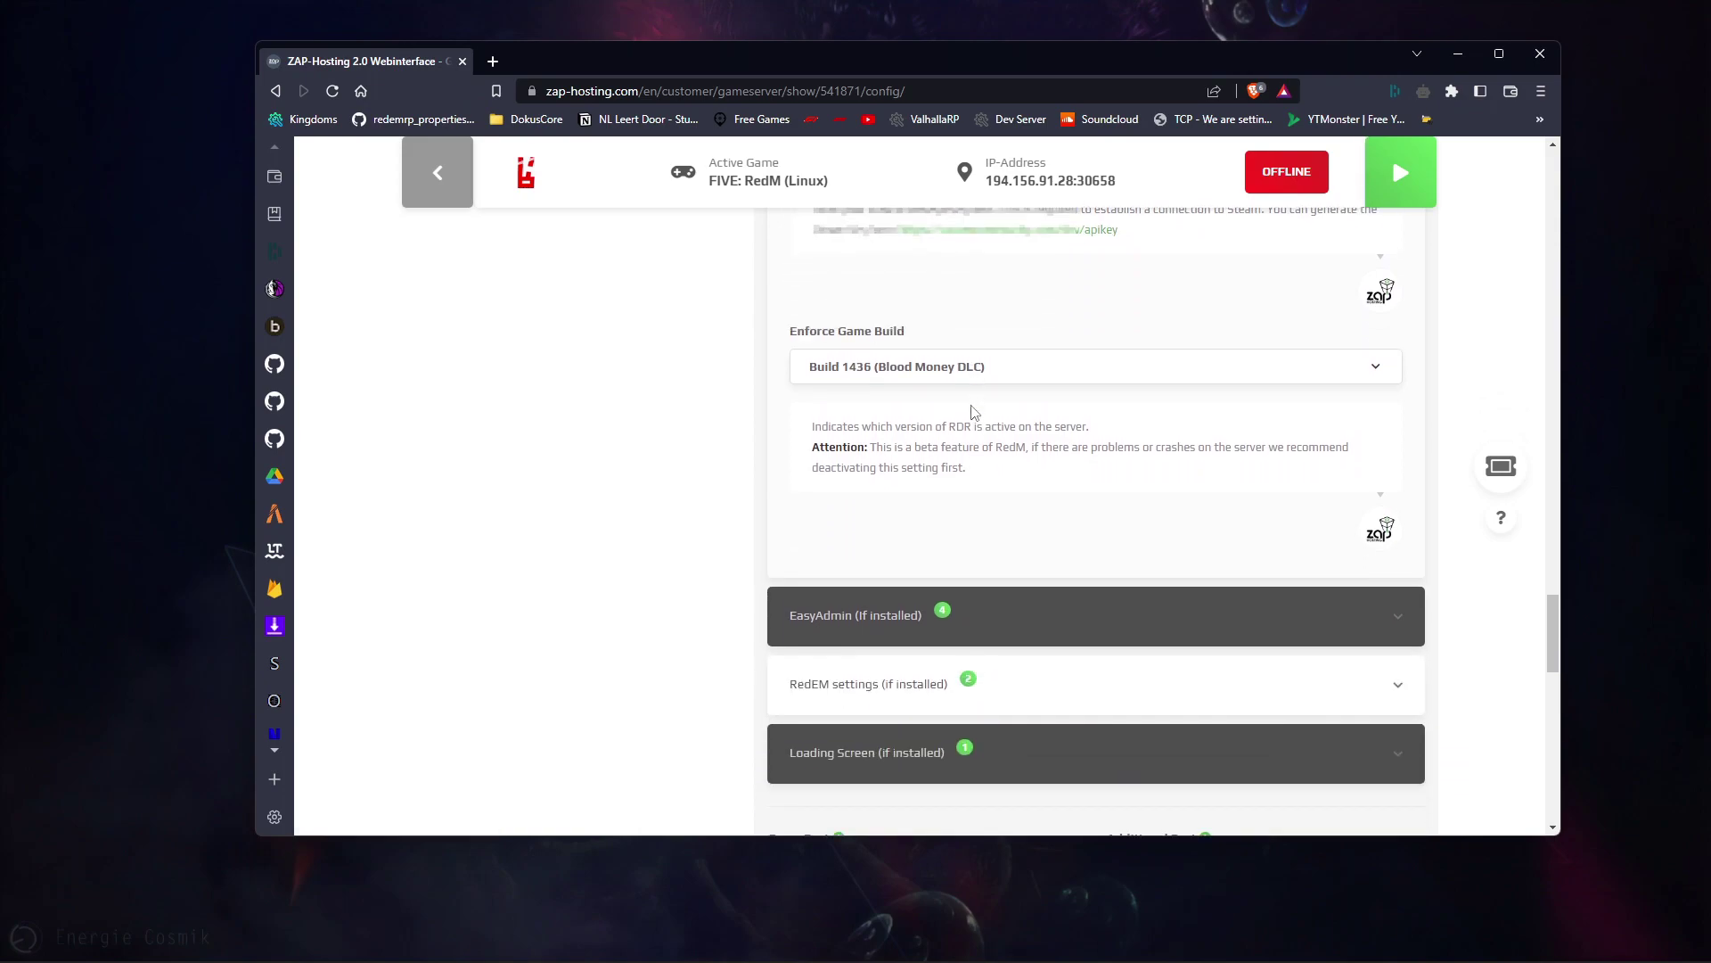
{"action": "left_click", "coordinate": [821, 378]}
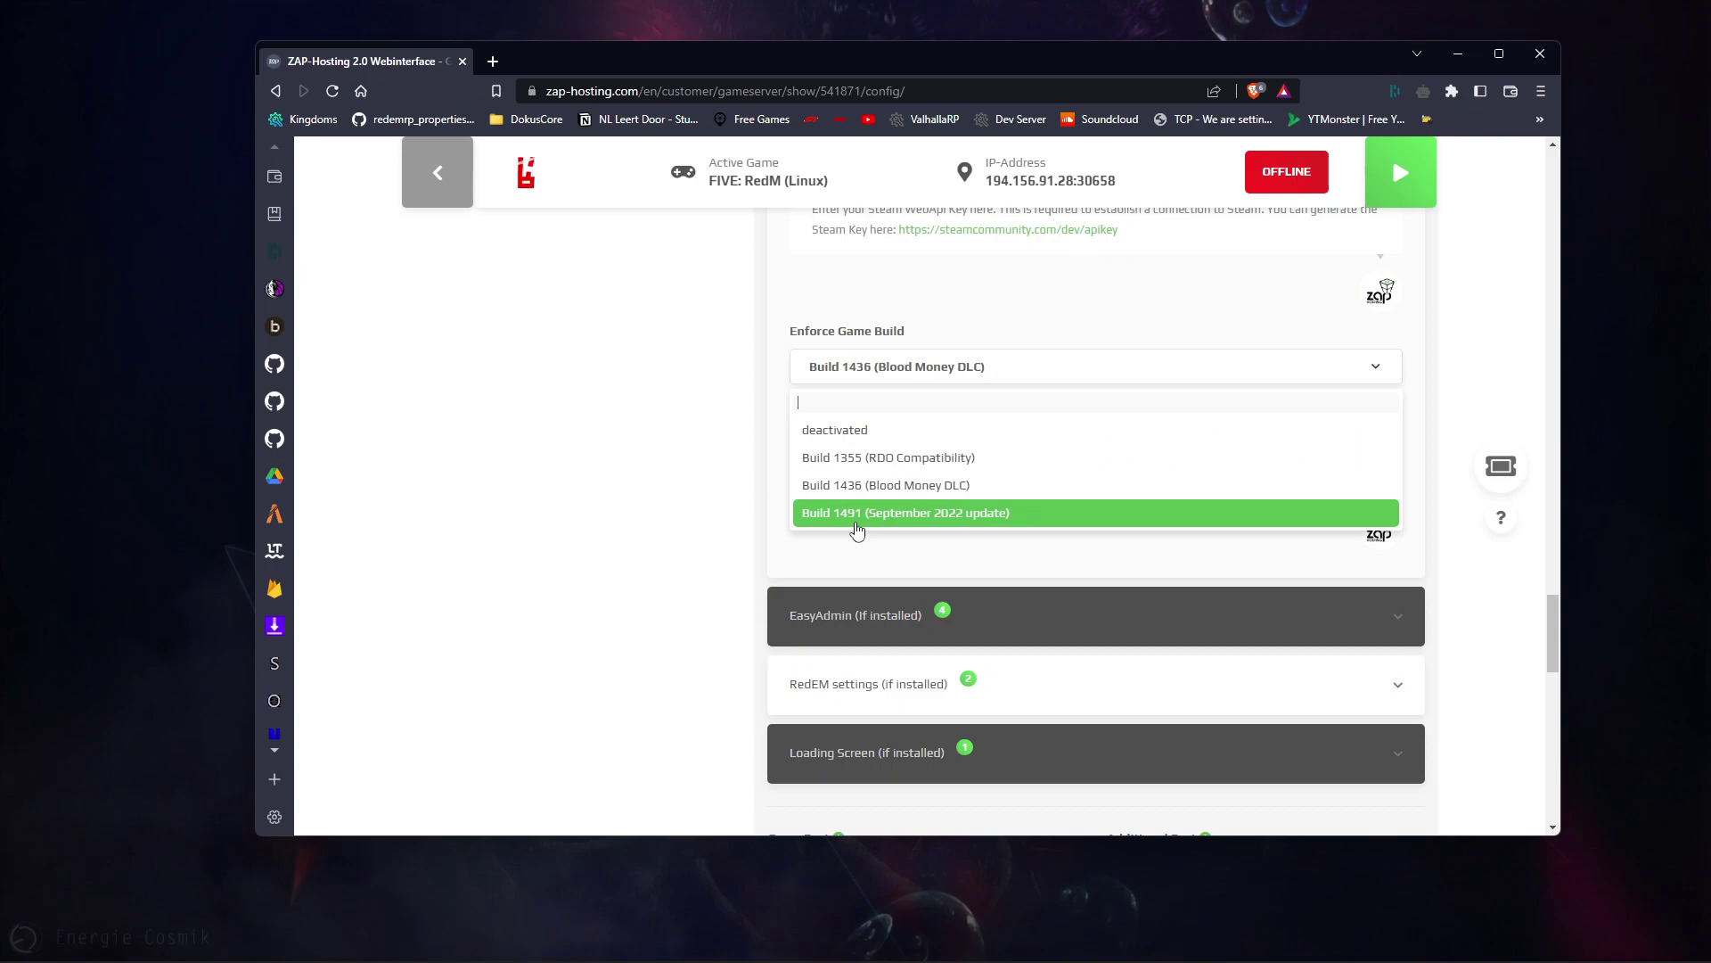
{"action": "left_click", "coordinate": [857, 514]}
- Check the notice for the optional custom license key, leave the field empty and save the gameserver settings
{"action": "scroll", "coordinate": [851, 526], "scroll_direction": "down", "scroll_amount": 5}
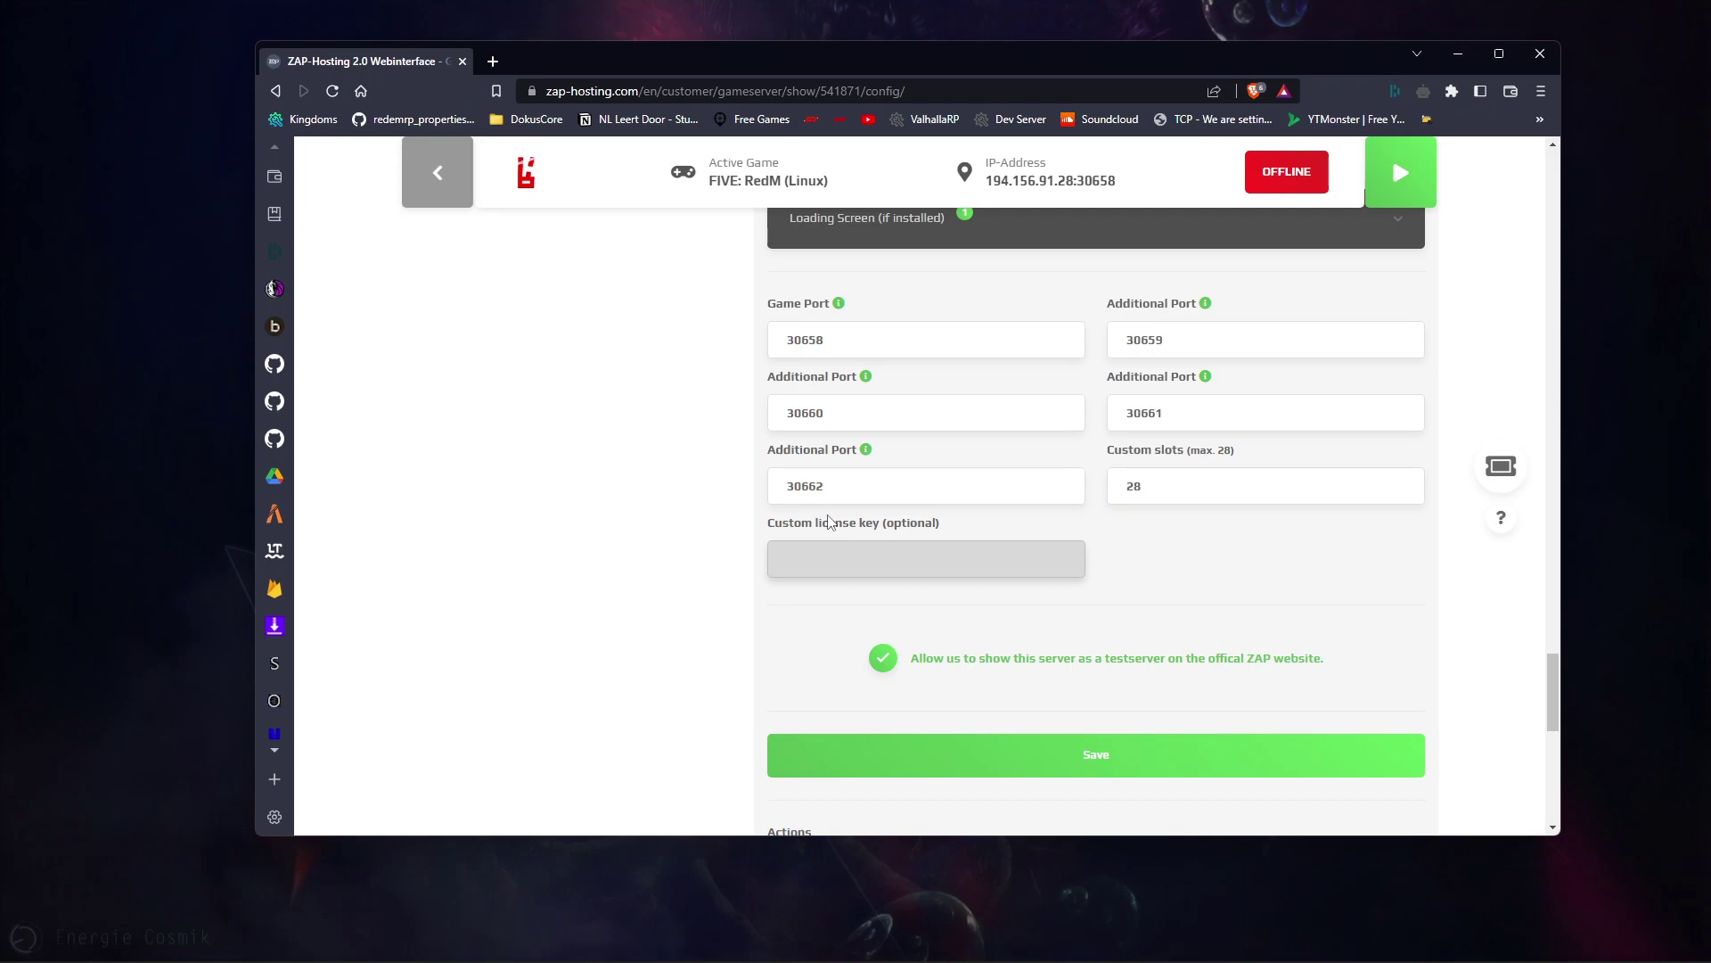
{"action": "left_click", "coordinate": [851, 558]}
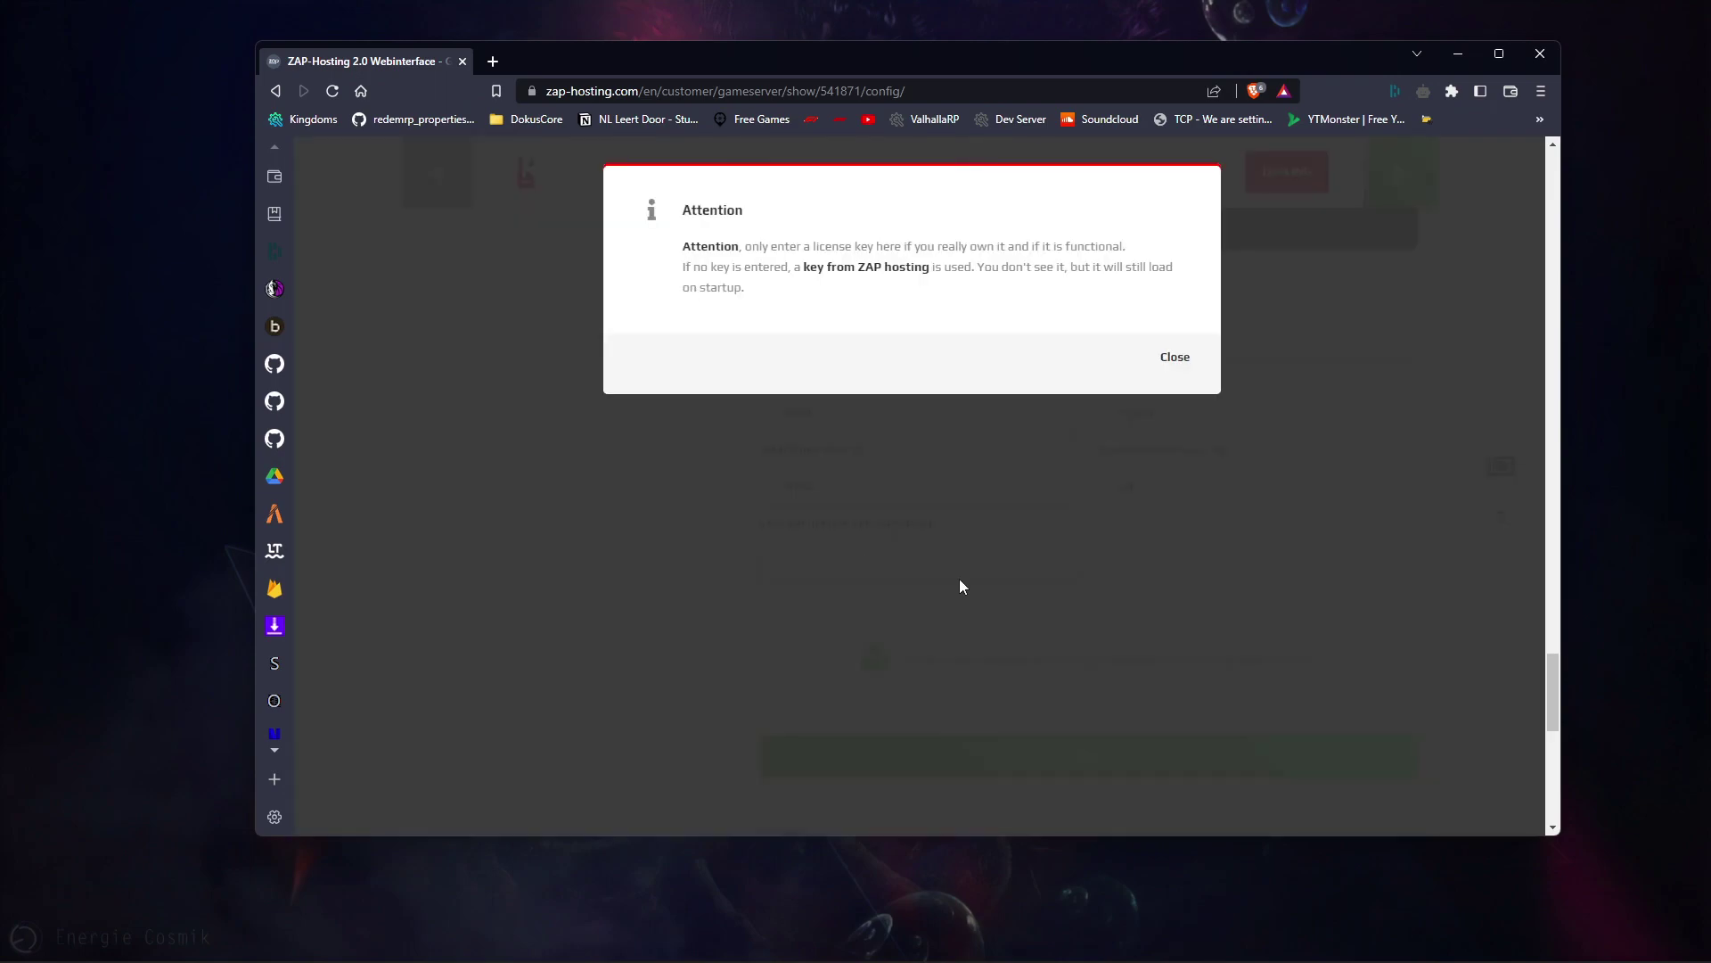
{"action": "left_click", "coordinate": [992, 497]}
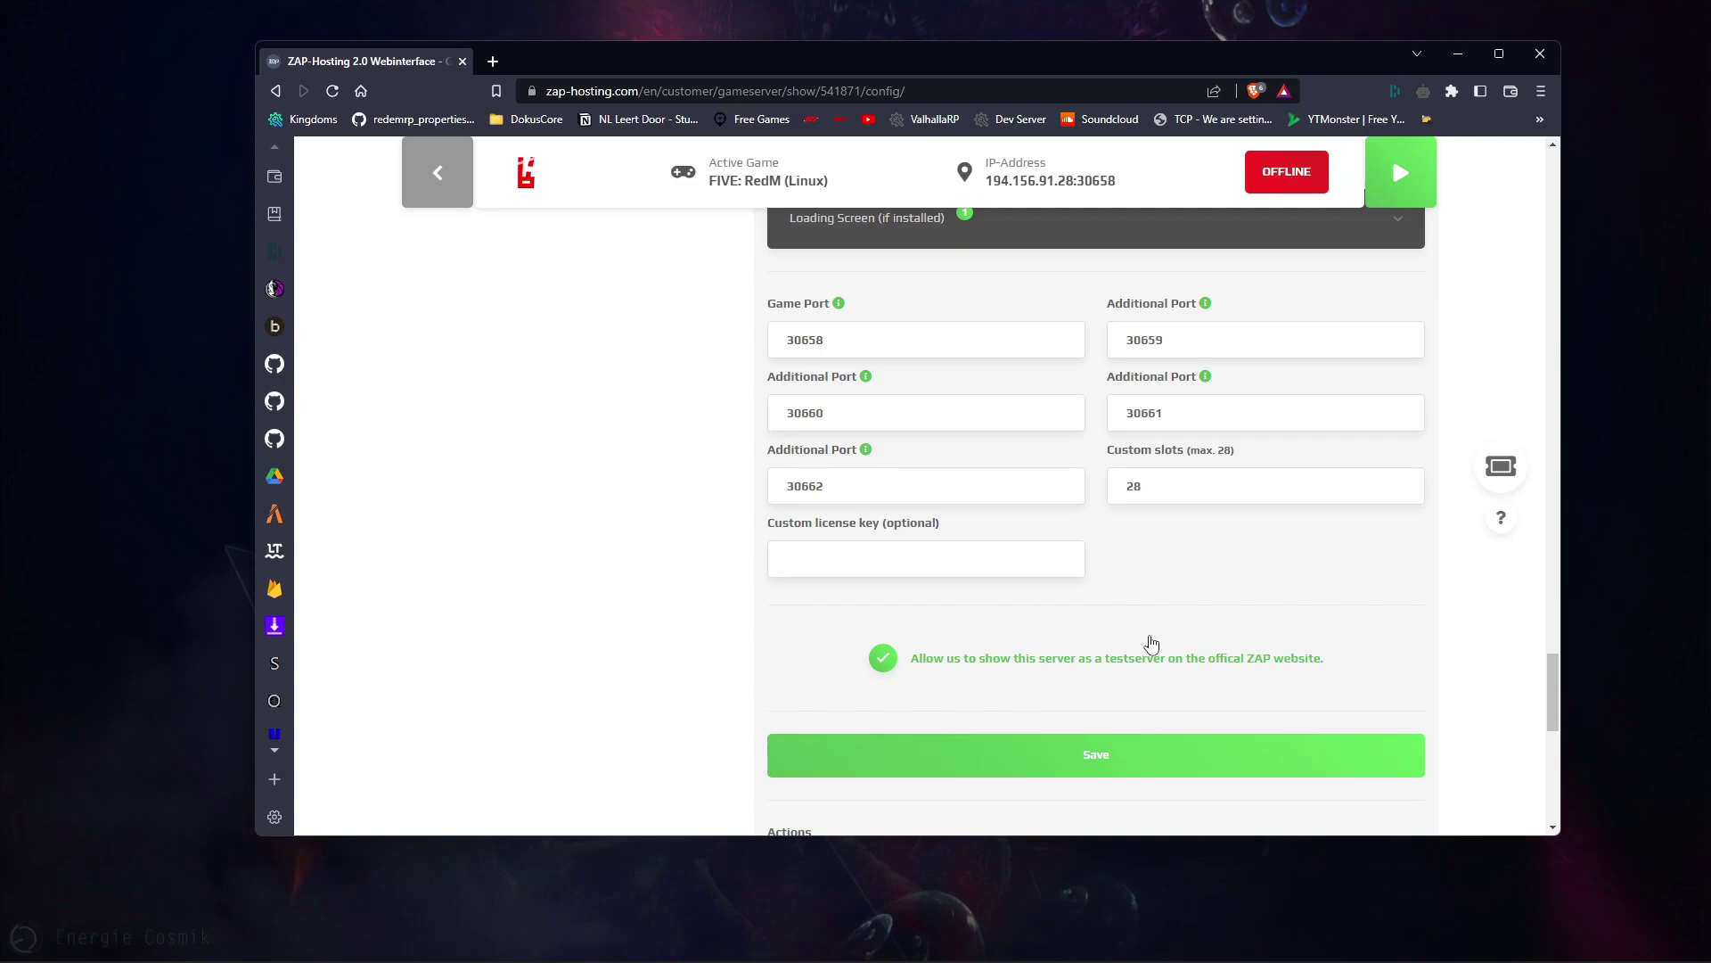
{"action": "scroll", "coordinate": [1112, 731], "scroll_direction": "down", "scroll_amount": 2}
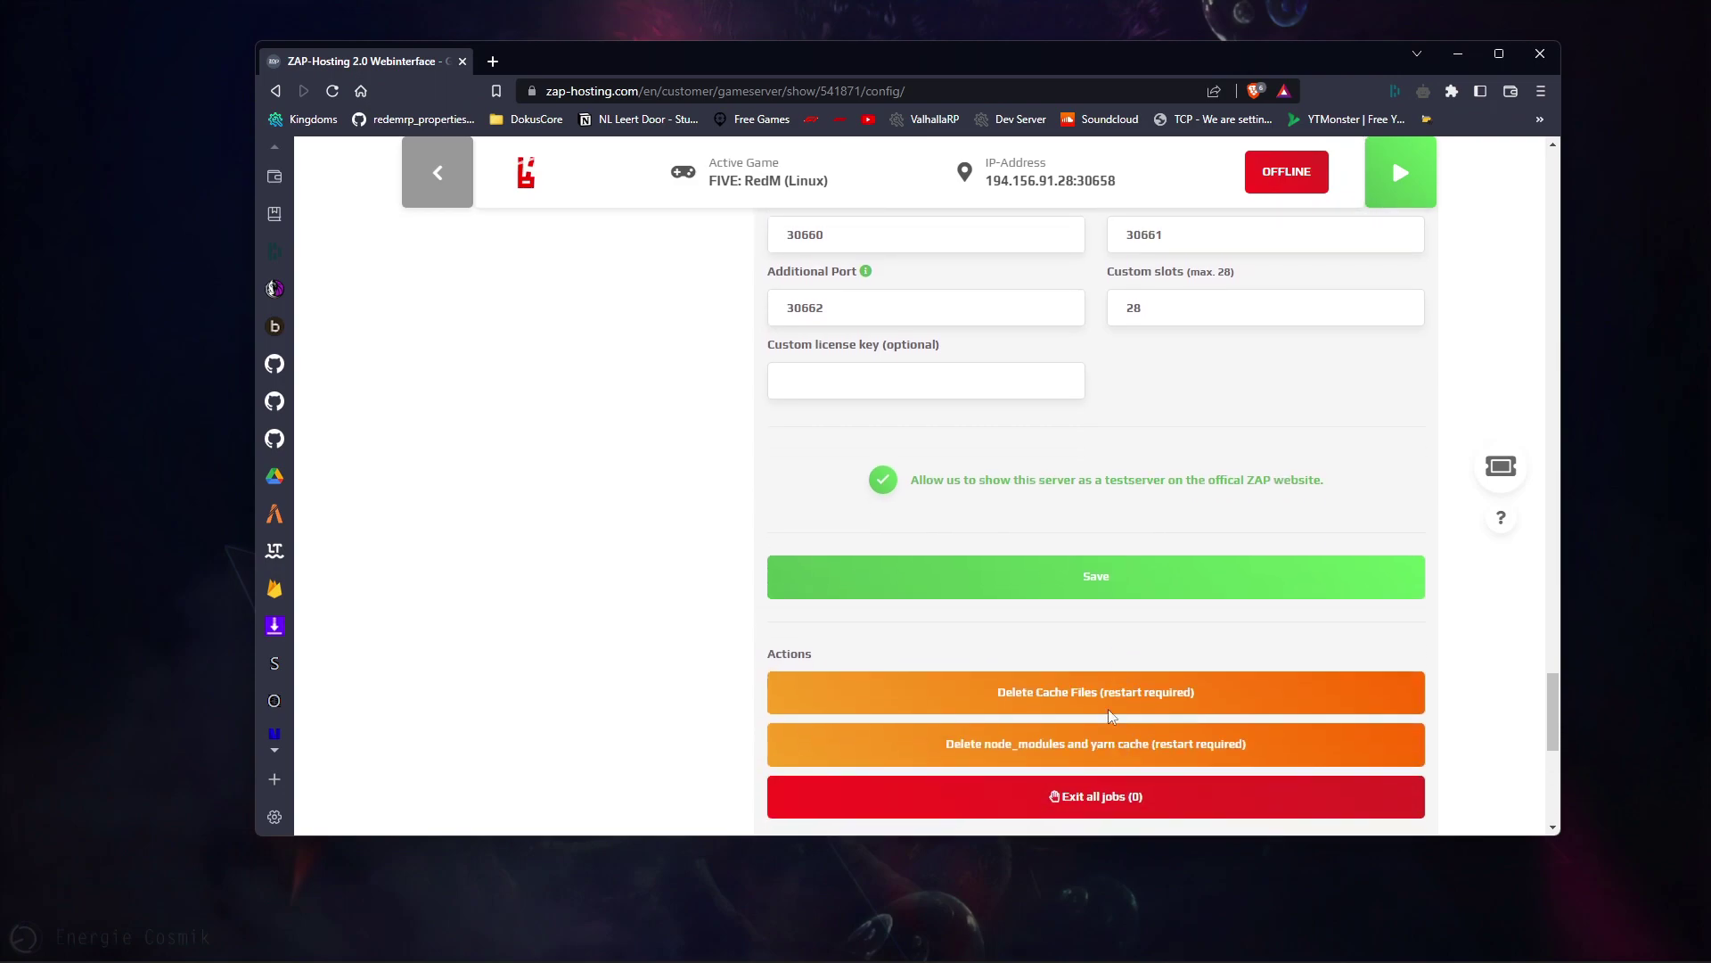
{"action": "left_click", "coordinate": [1120, 584]}
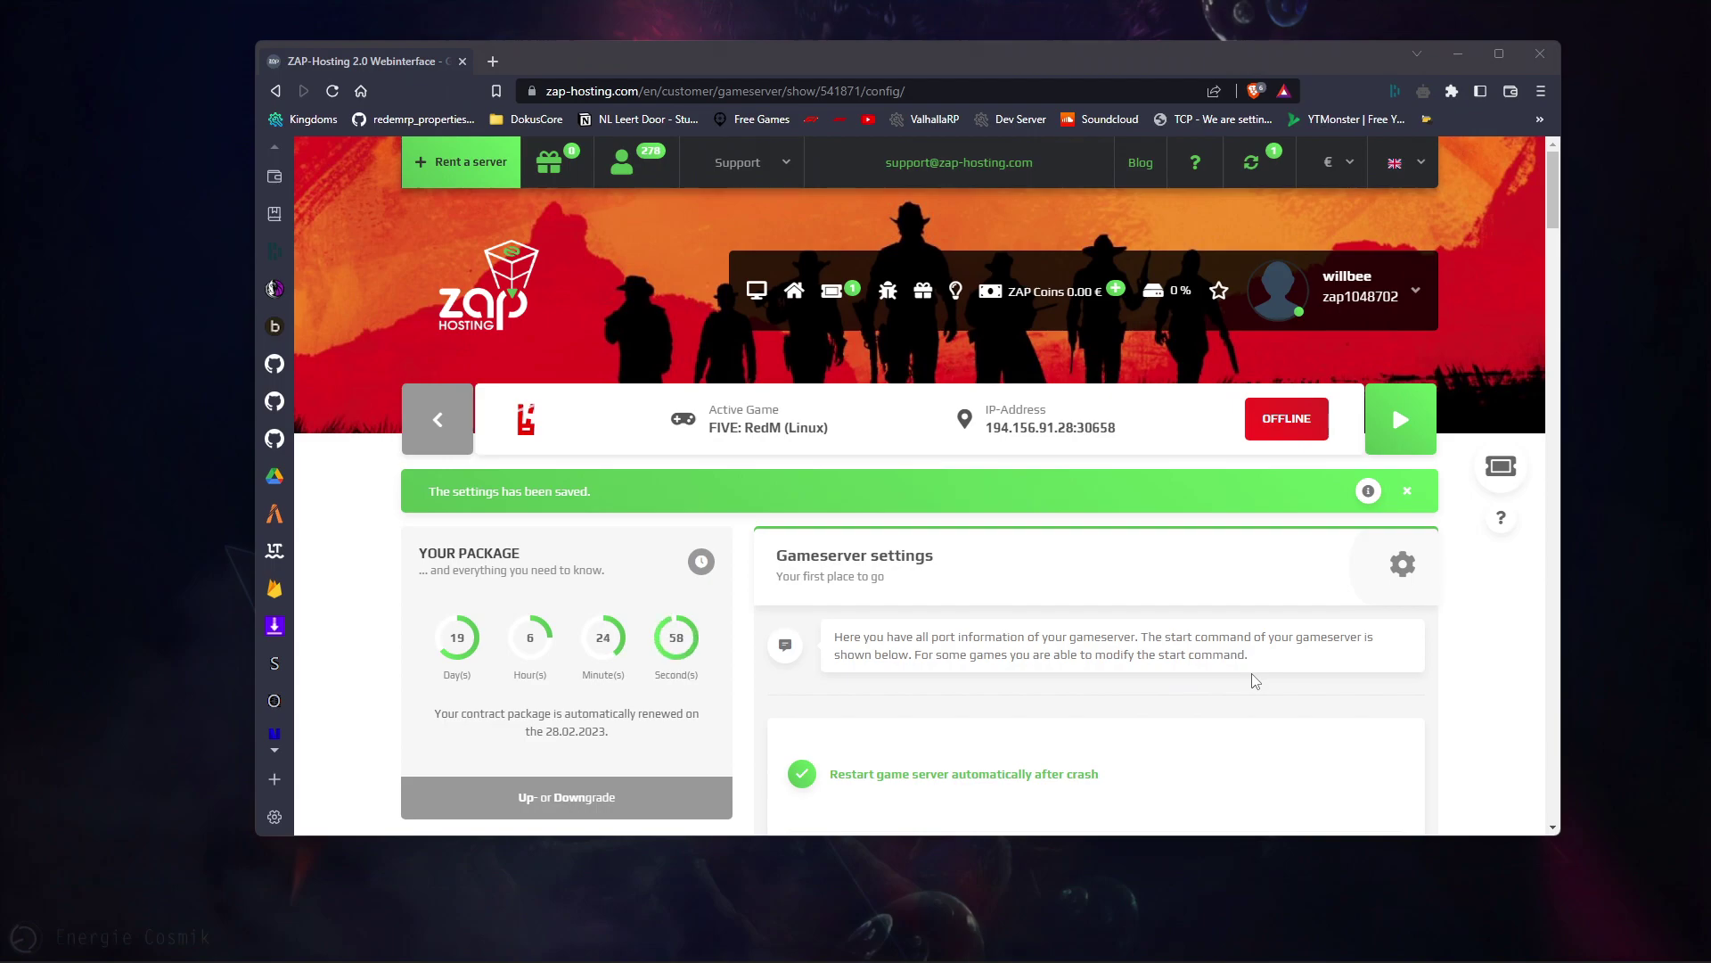
- Run the actions that delete the gameserver's cache files and its node_modules and yarn cache
{"action": "scroll", "coordinate": [1255, 682], "scroll_direction": "down", "scroll_amount": 15}
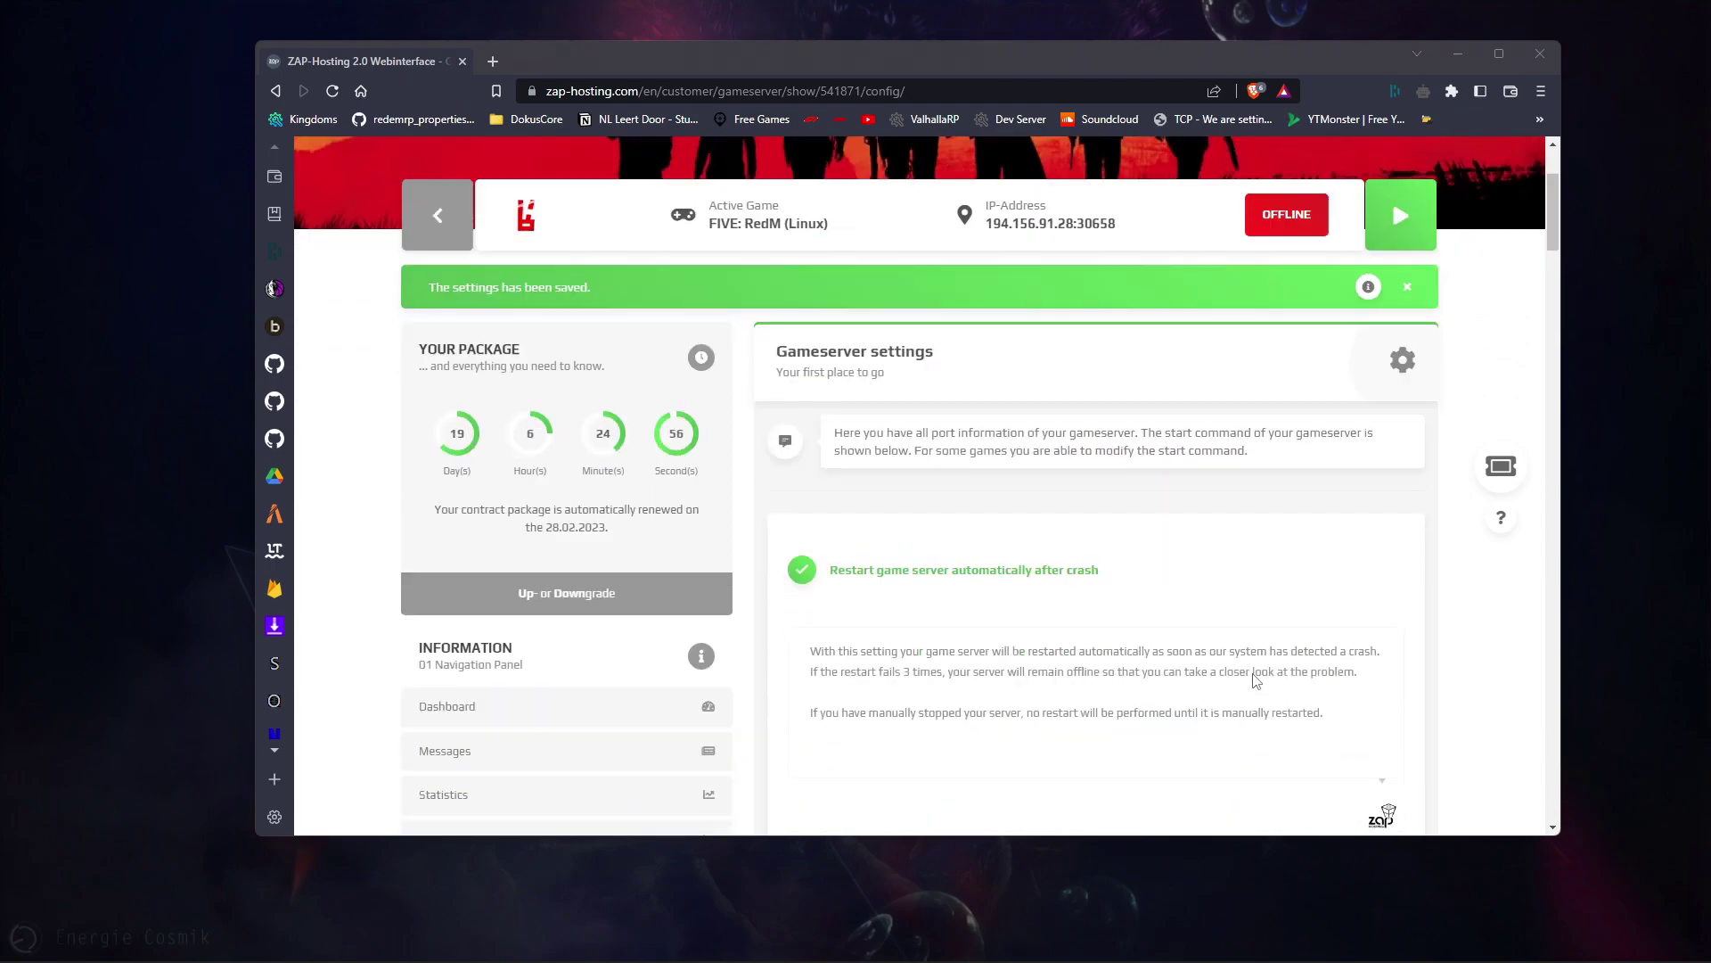
{"action": "scroll", "coordinate": [1278, 654], "scroll_direction": "down", "scroll_amount": 20}
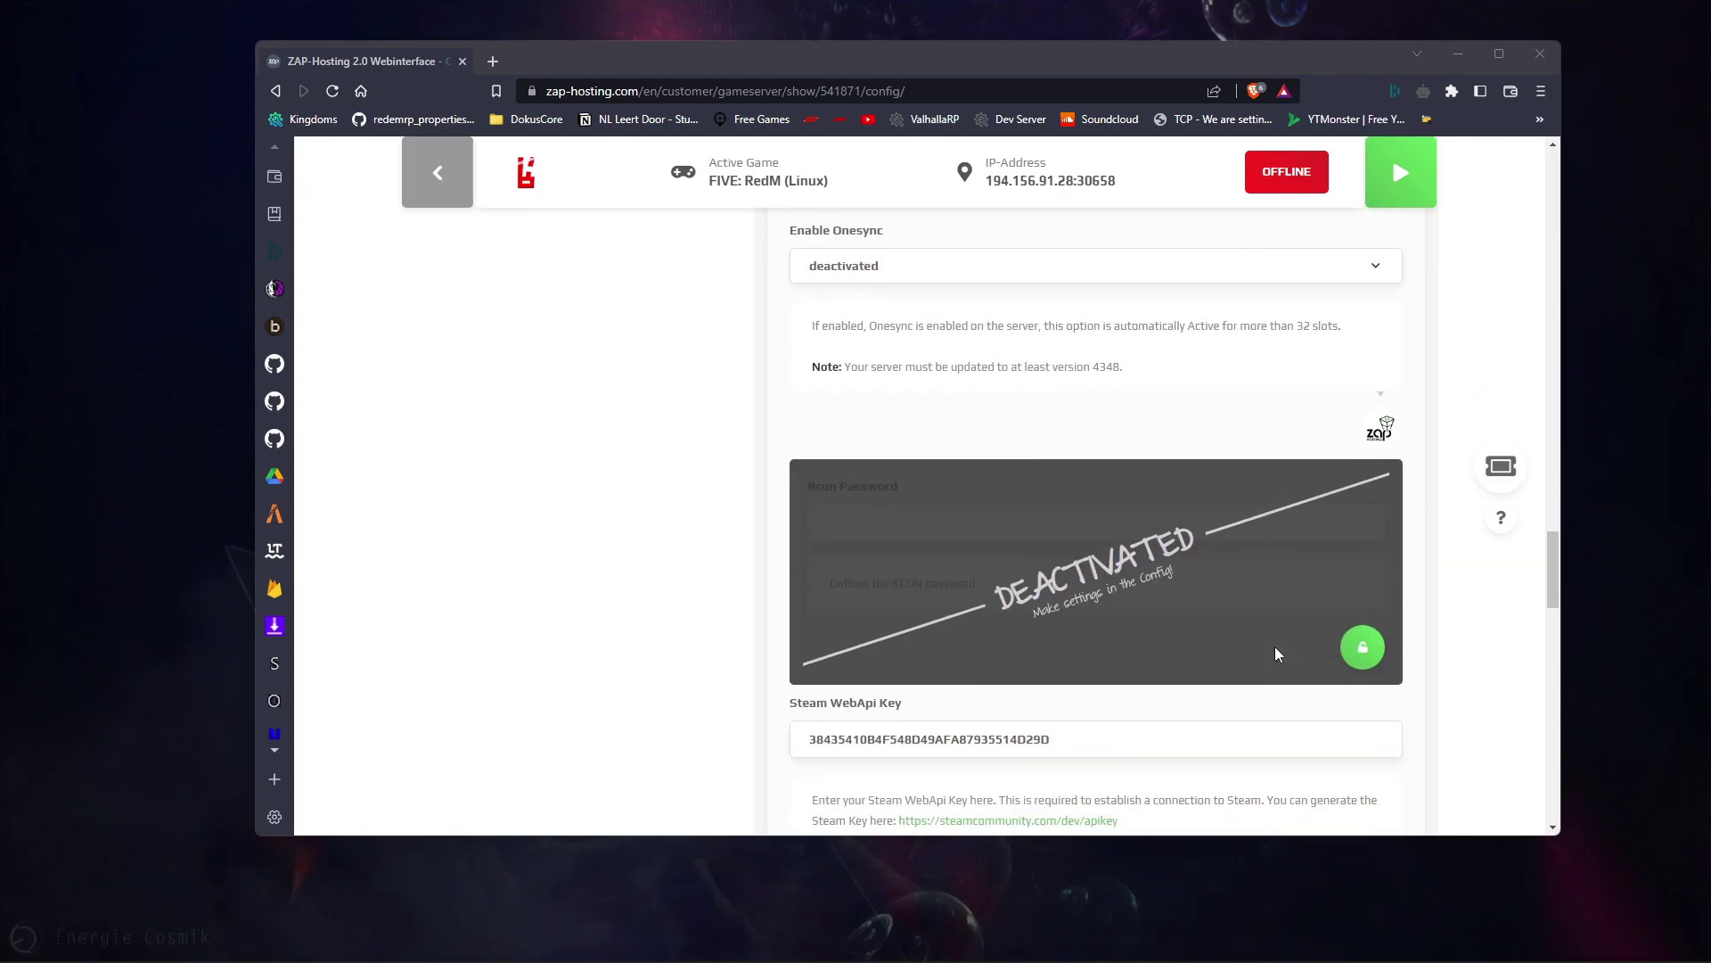
{"action": "scroll", "coordinate": [1276, 643], "scroll_direction": "up", "scroll_amount": 1}
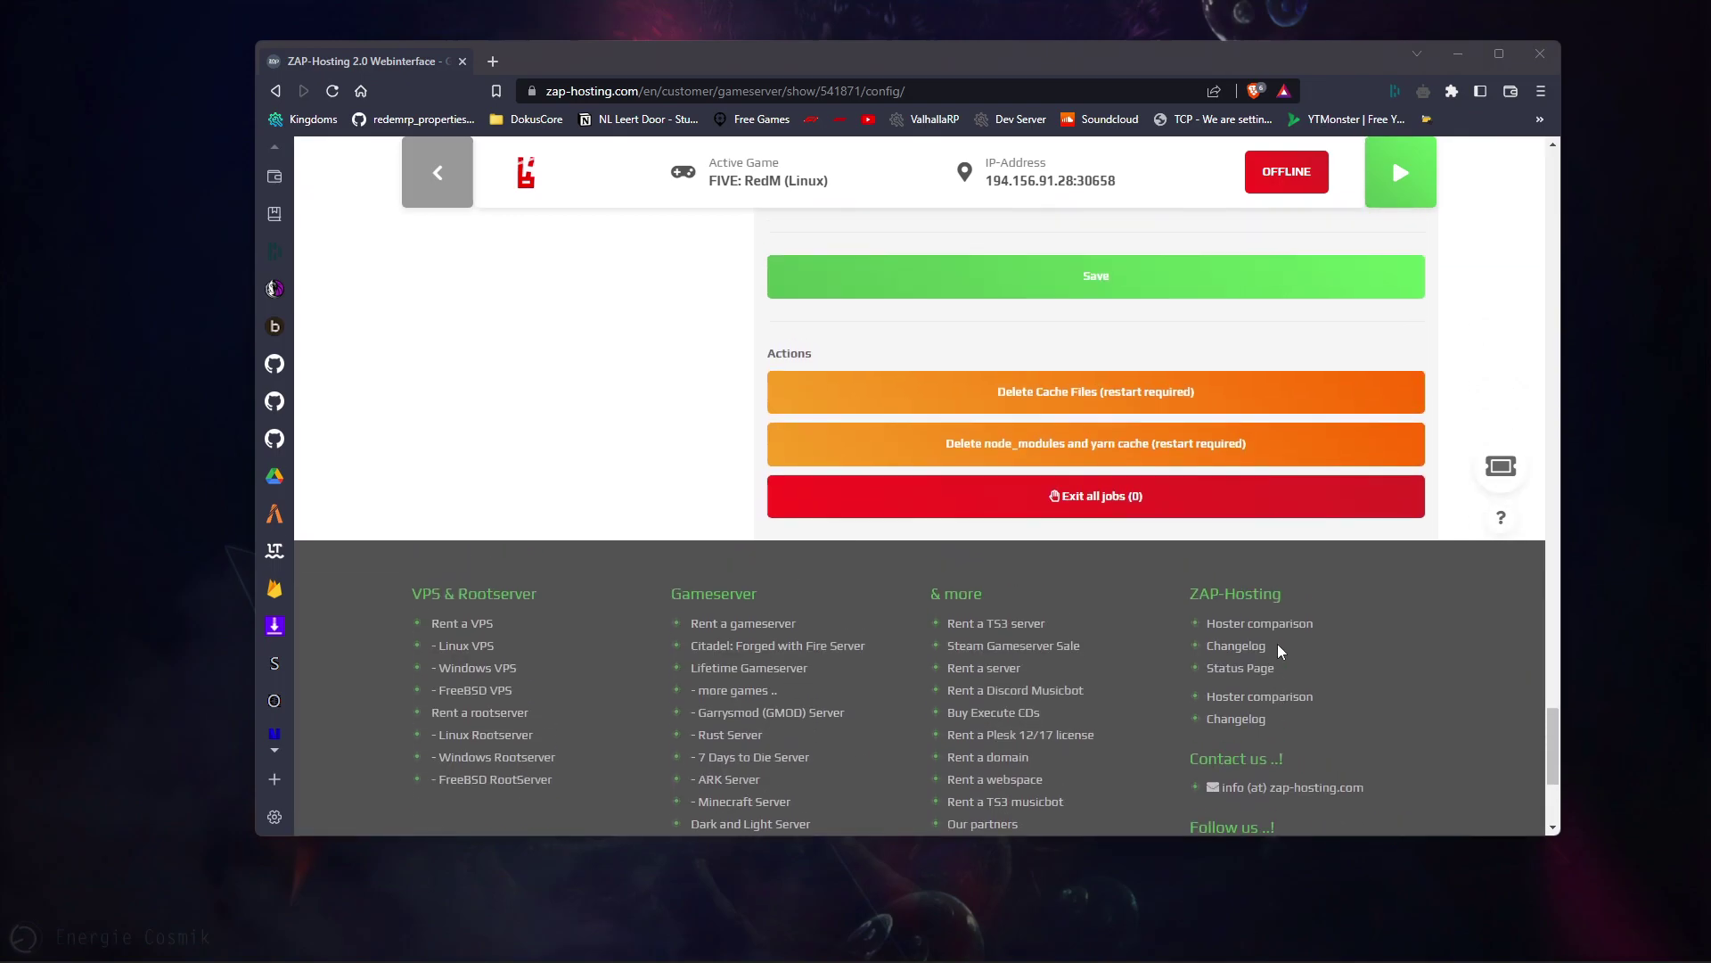
{"action": "left_click", "coordinate": [1071, 404]}
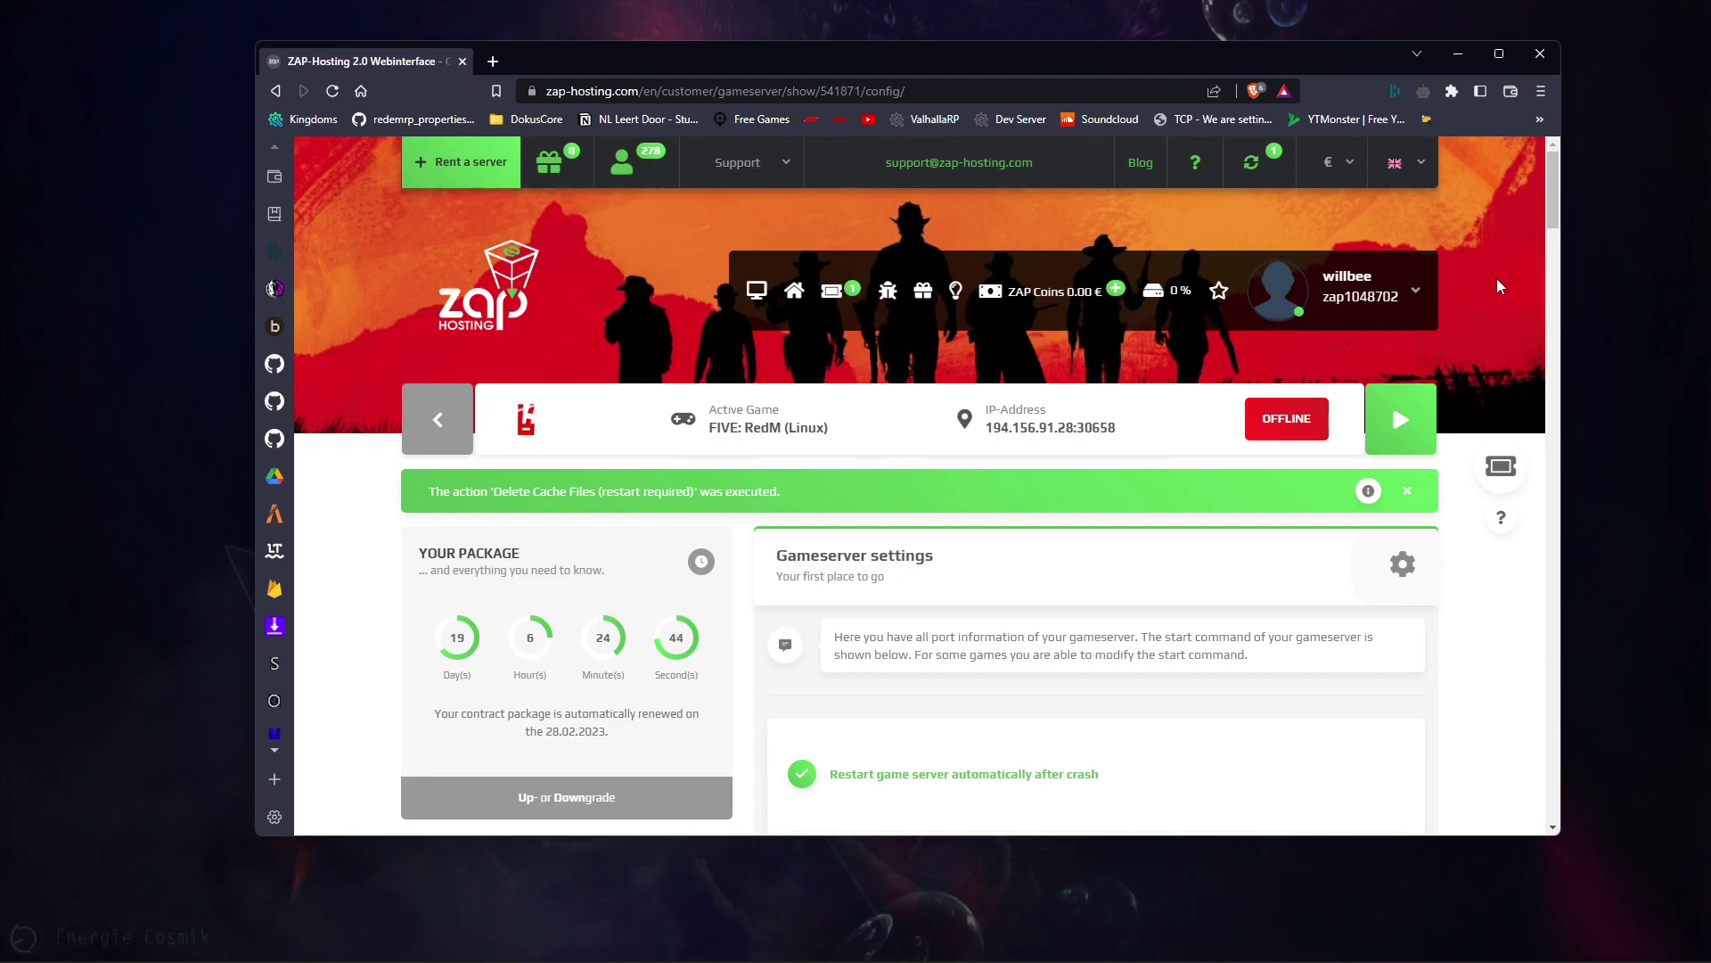
{"action": "left_click_drag", "start_coordinate": [1551, 205], "coordinate": [1527, 746]}
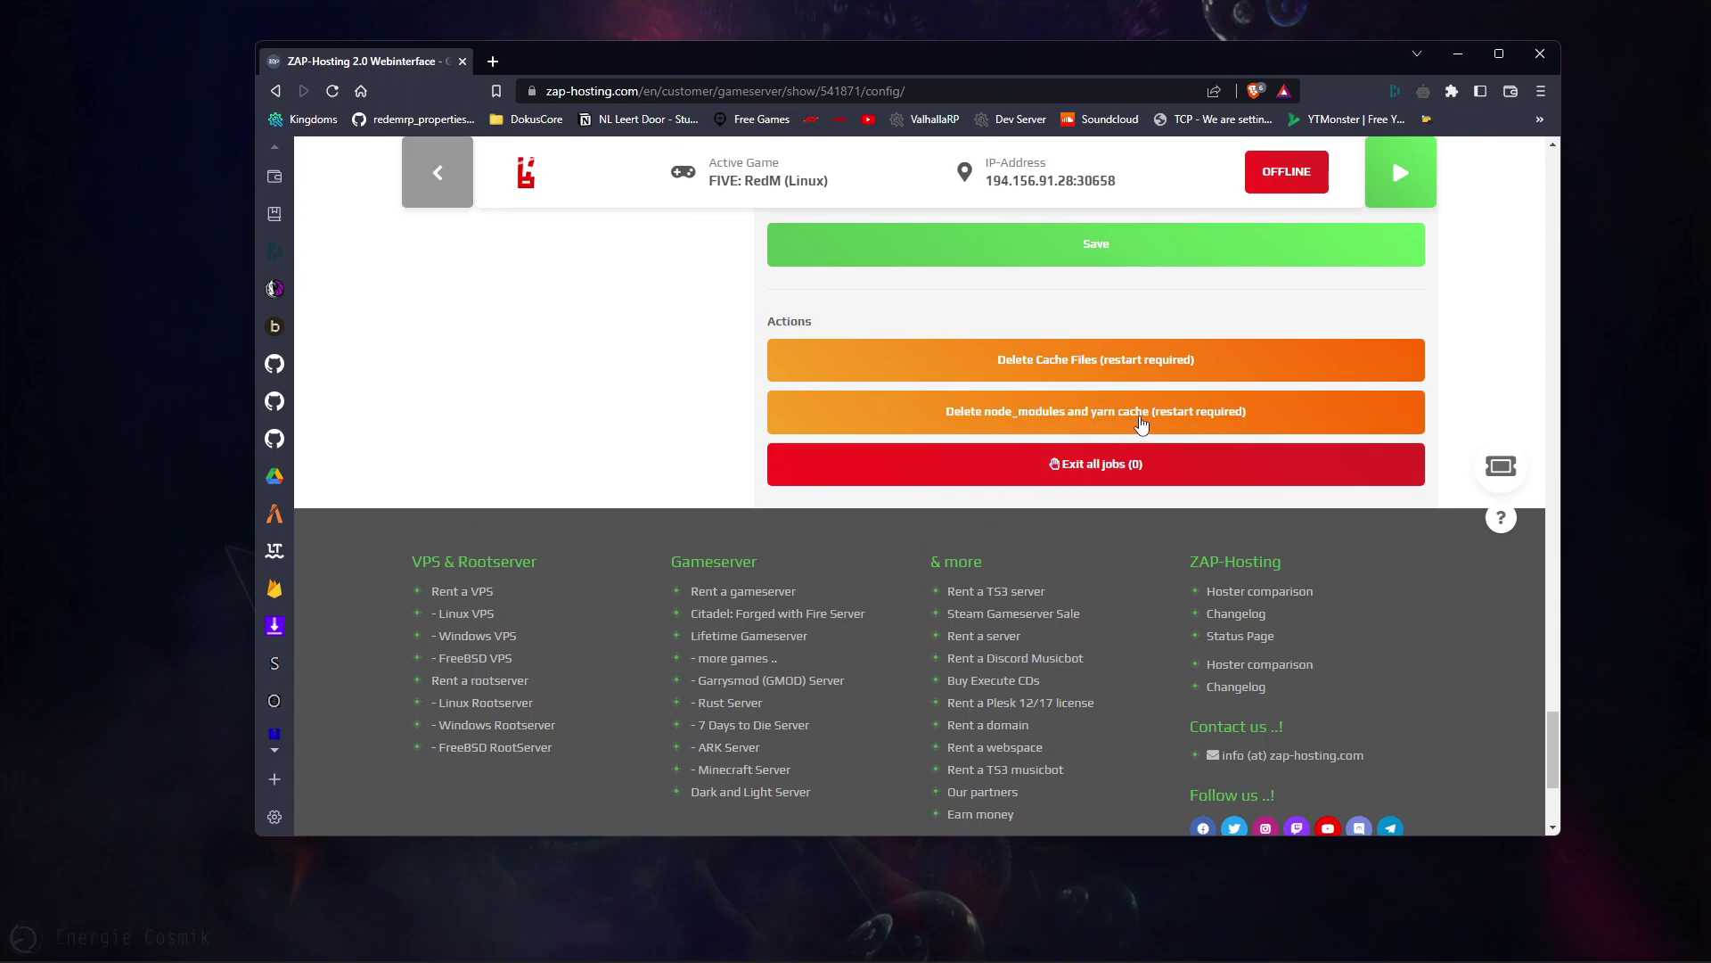
{"action": "left_click", "coordinate": [1141, 424]}
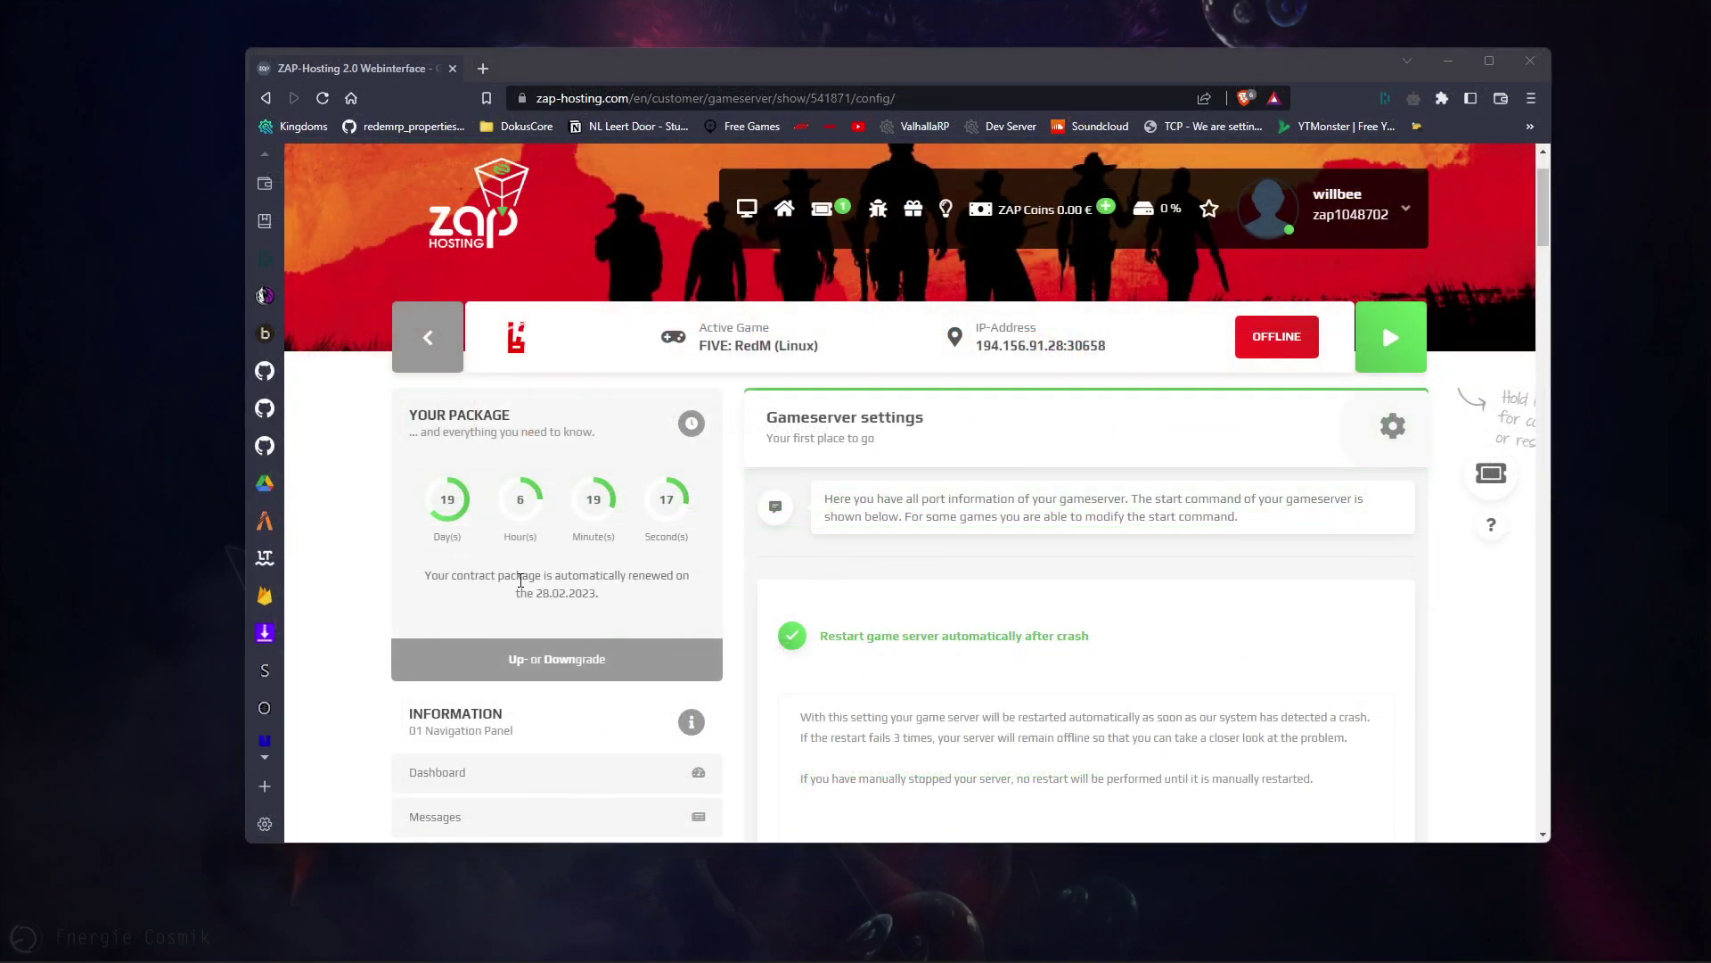
- Open the gameserver's FTP-Browser page and bring up its FTP access details
{"action": "scroll", "coordinate": [532, 580], "scroll_direction": "down", "scroll_amount": 12}
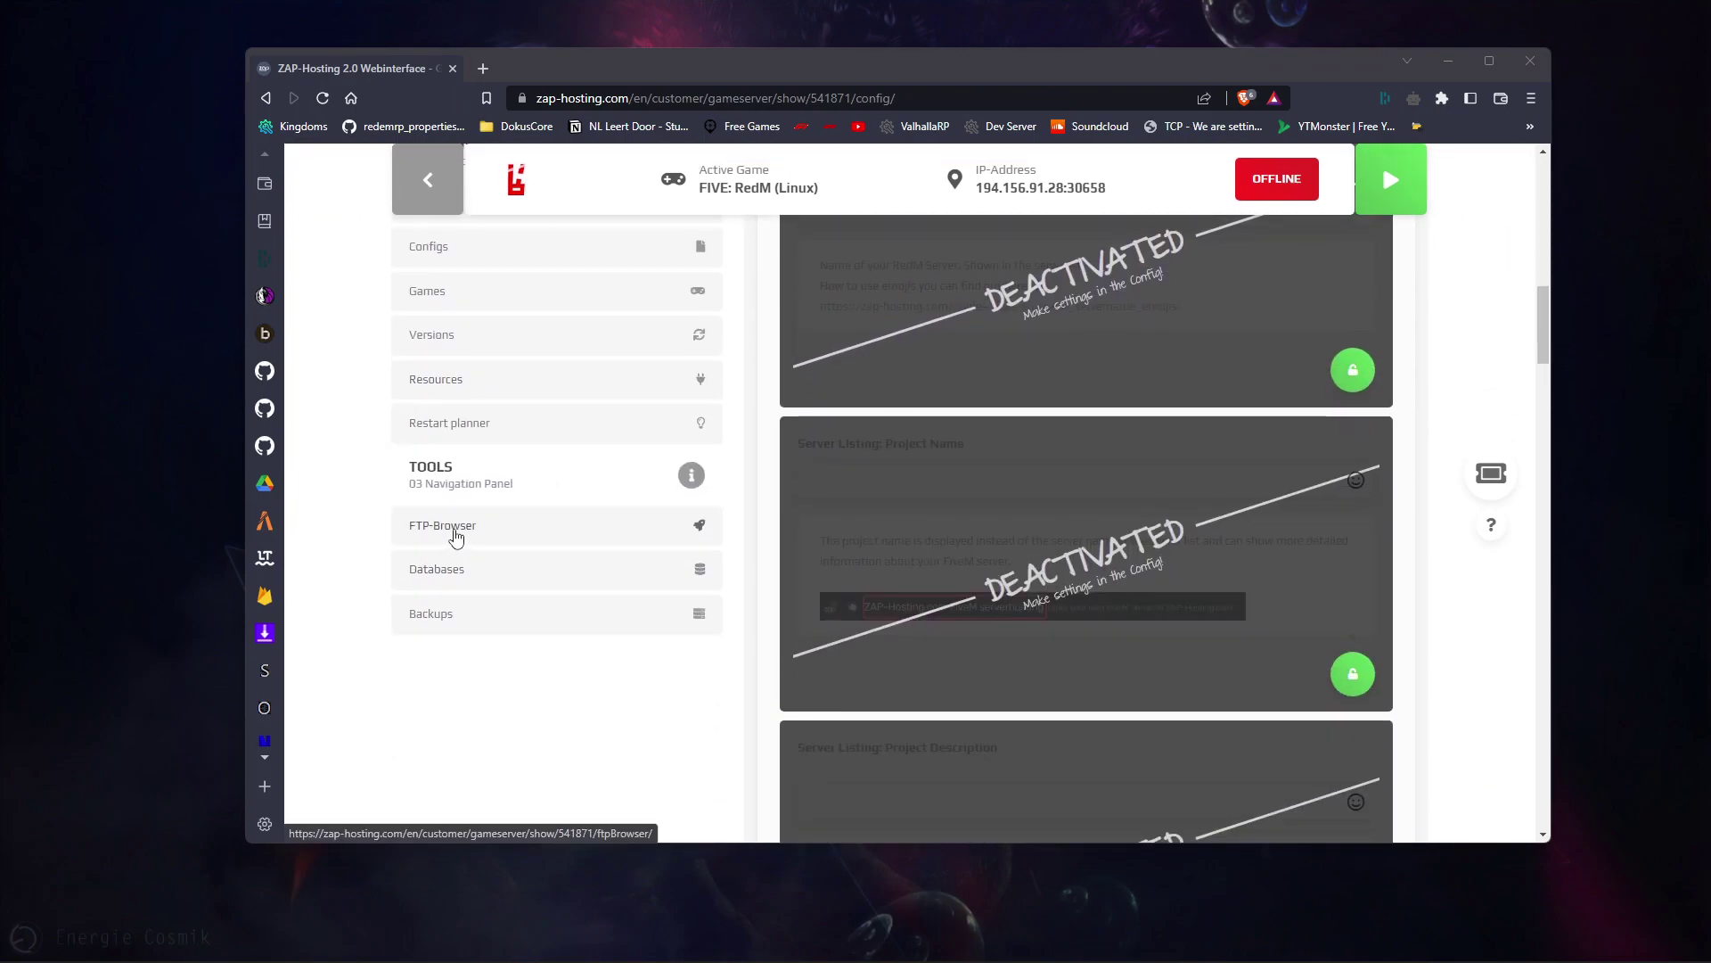
{"action": "left_click", "coordinate": [456, 533]}
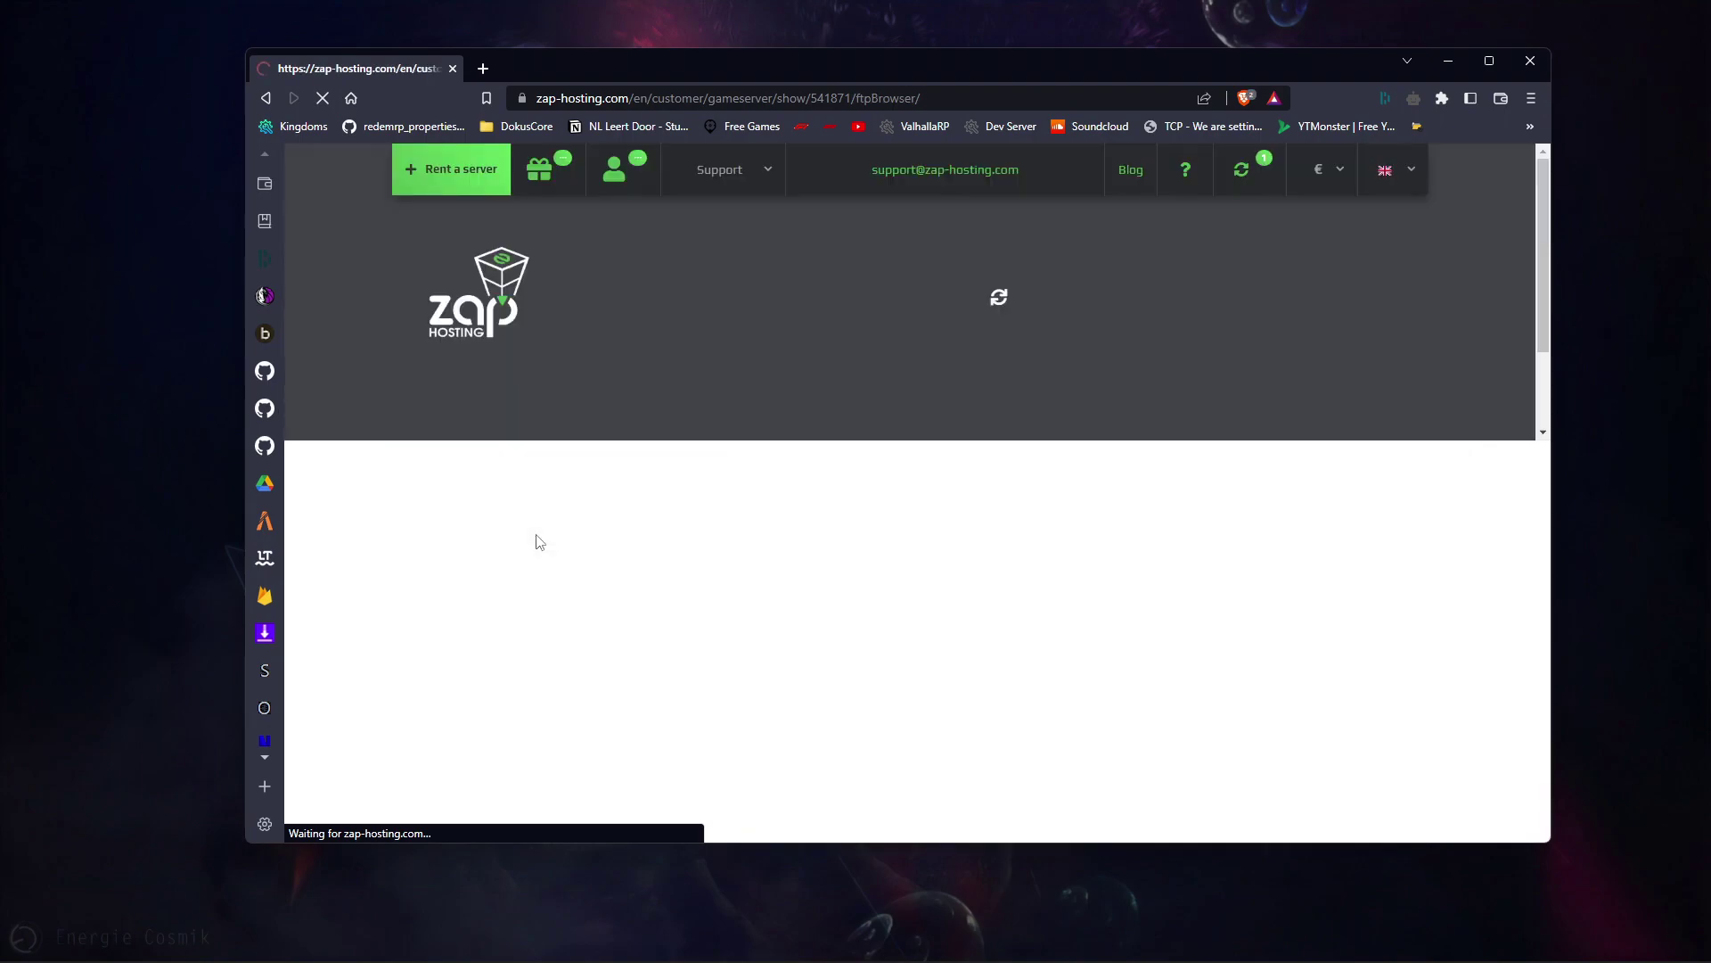
{"action": "scroll", "coordinate": [692, 545], "scroll_direction": "down", "scroll_amount": 4}
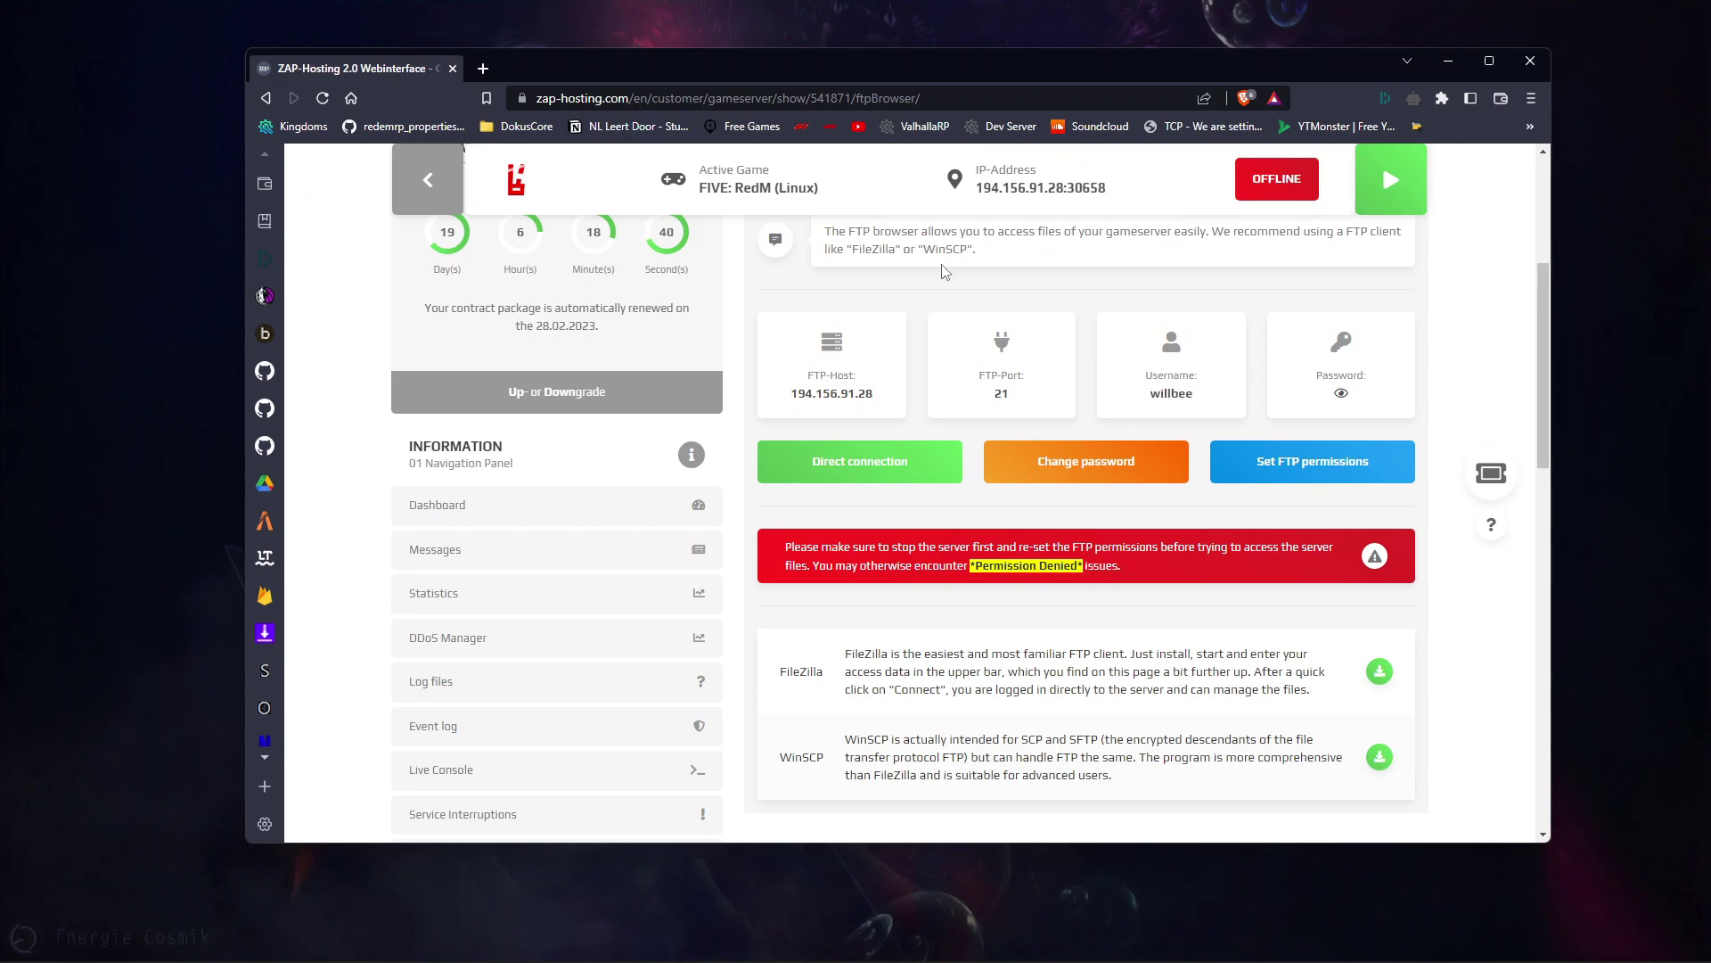
- Launch FileZilla and arrange its window beside the browser so both are accessible
{"action": "key", "text": "super"}
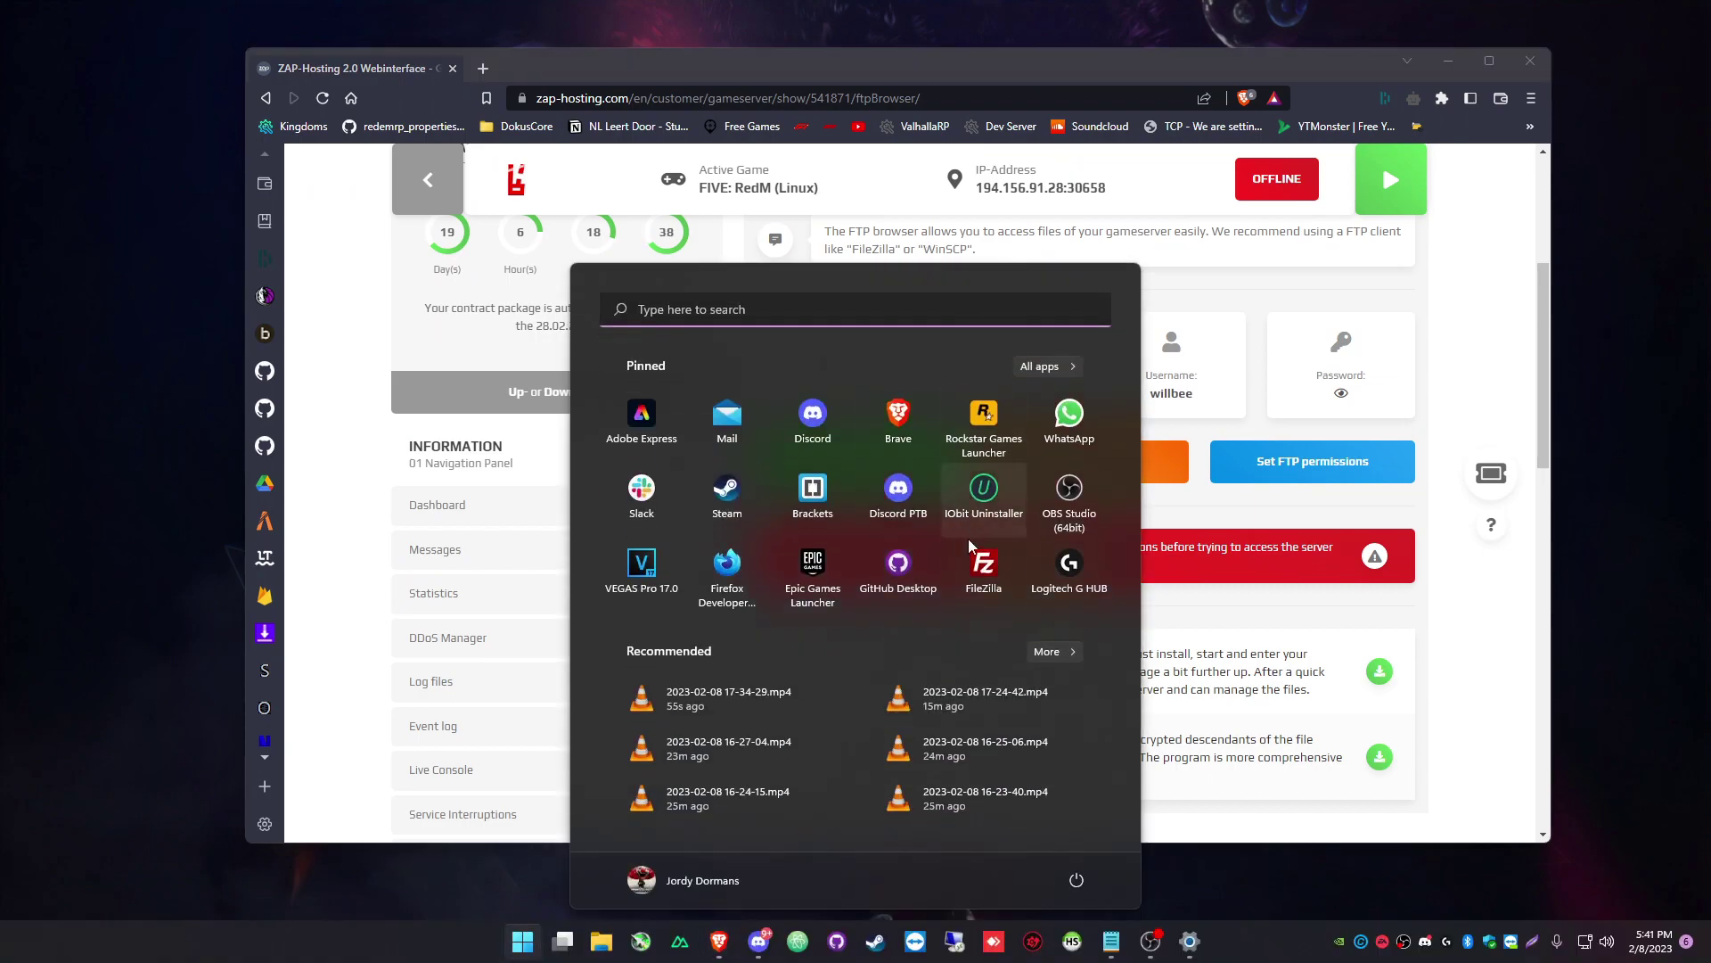
{"action": "left_click", "coordinate": [981, 492]}
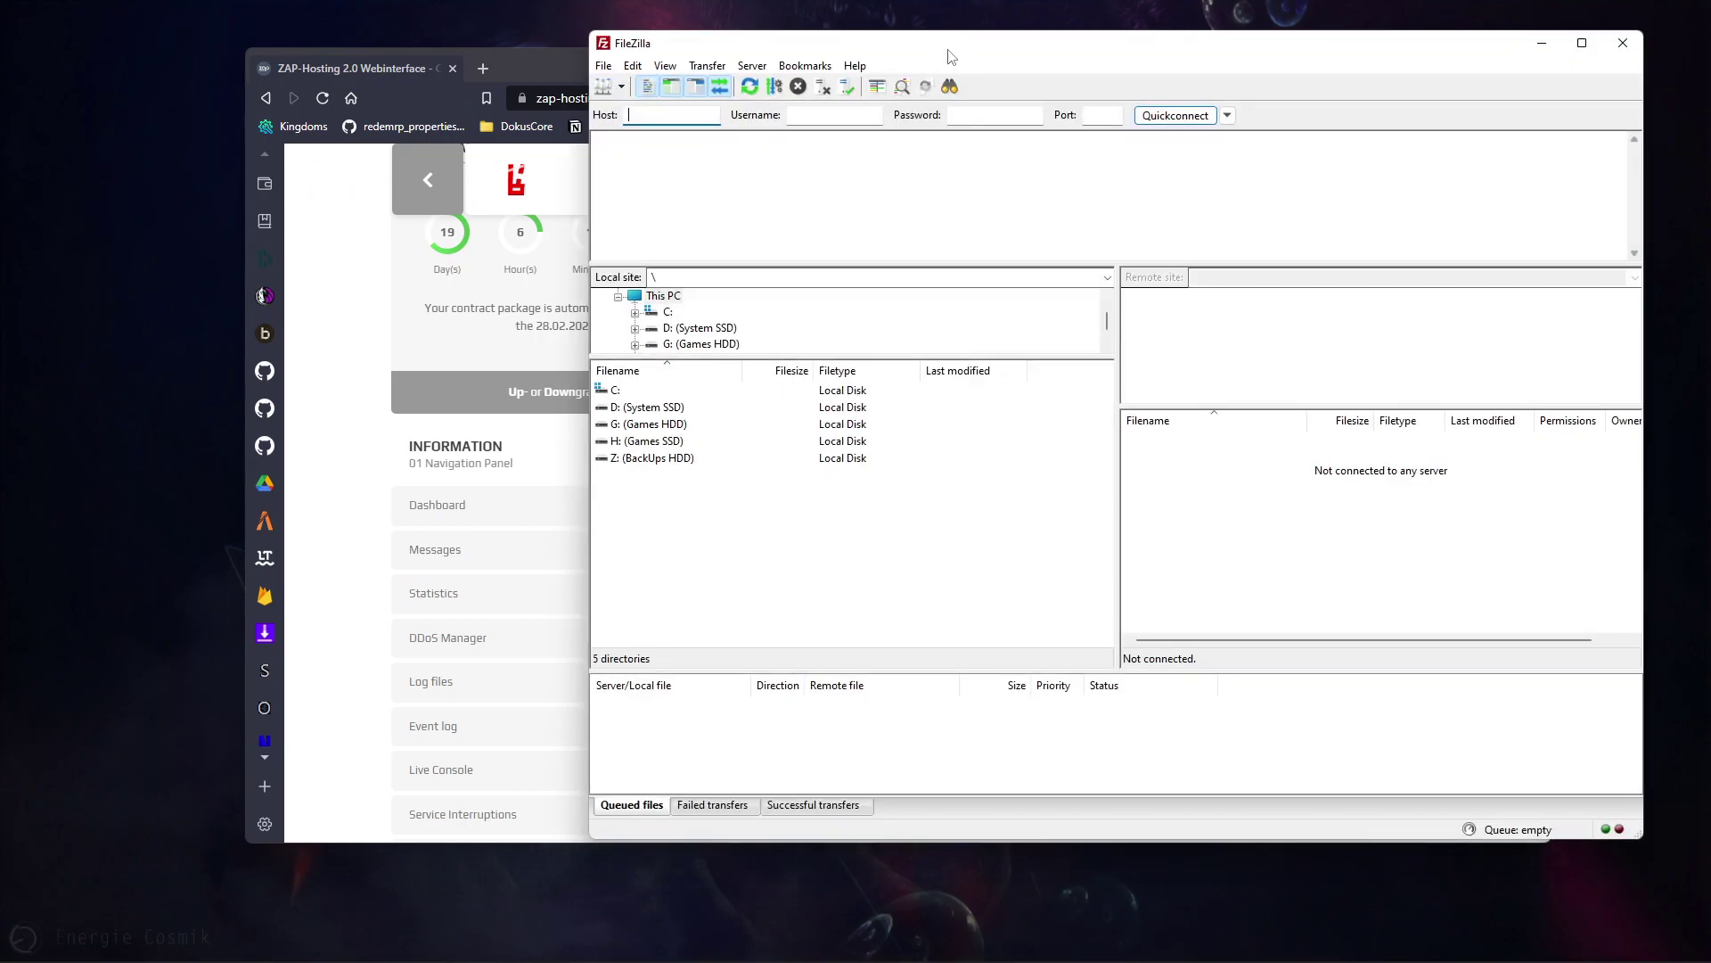
{"action": "left_click_drag", "start_coordinate": [948, 55], "coordinate": [528, 78]}
{"action": "left_click_drag", "start_coordinate": [1253, 79], "coordinate": [1421, 87]}
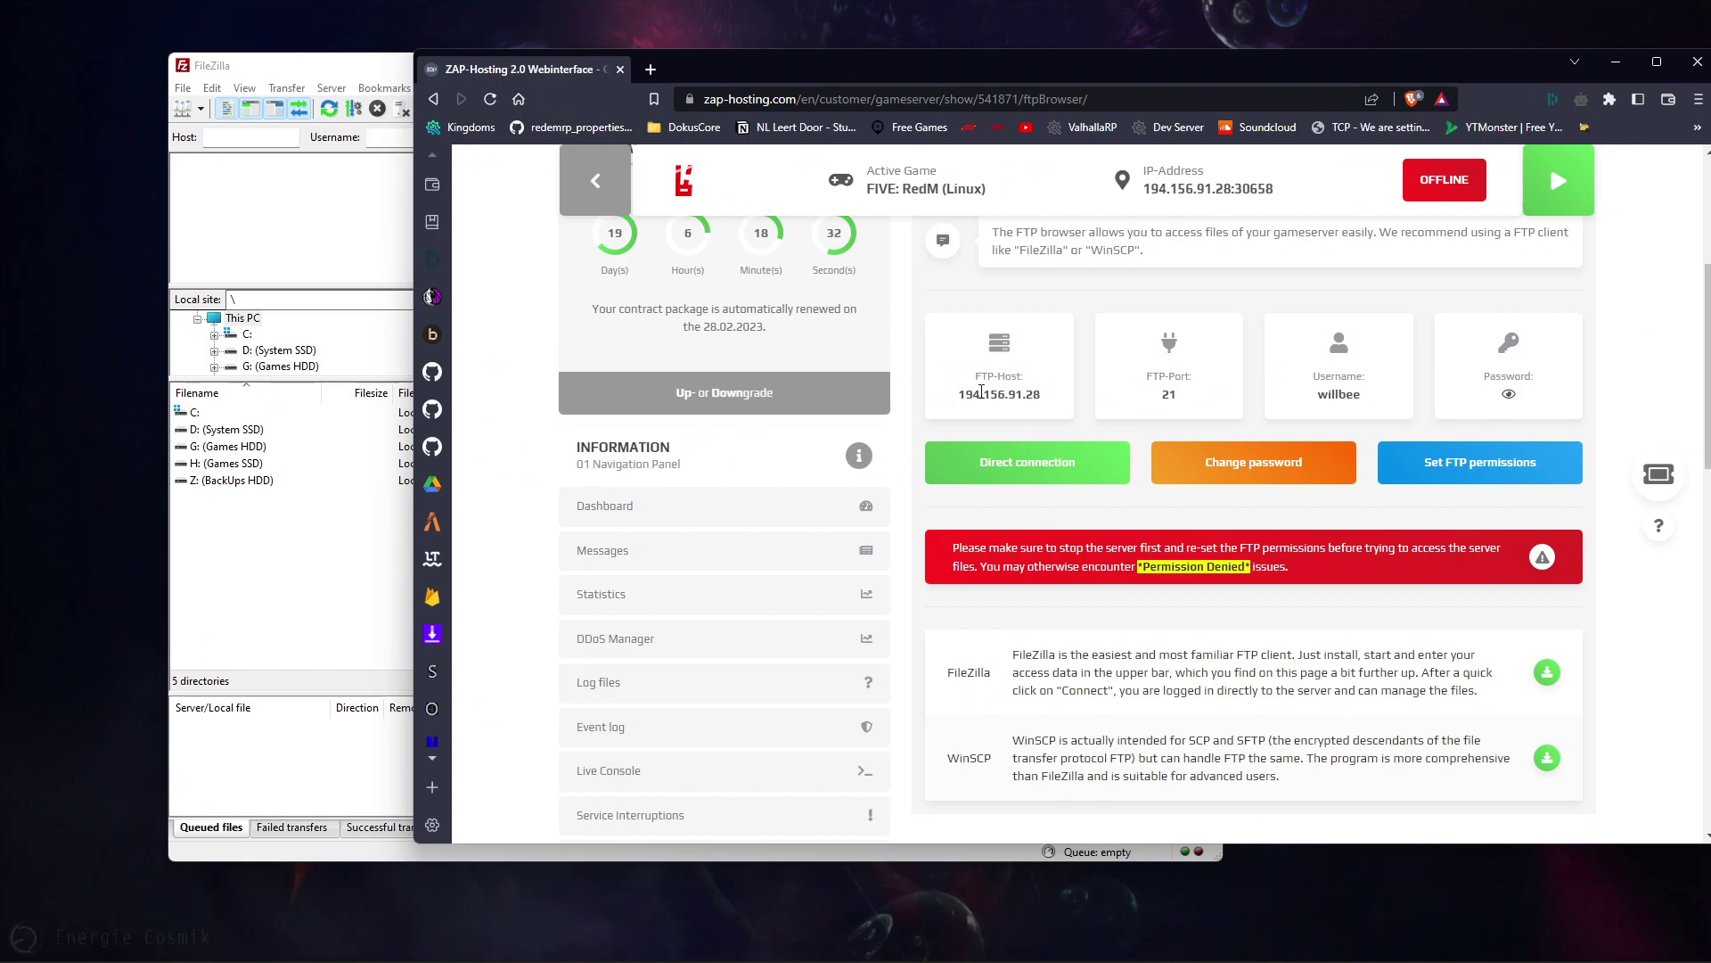
- Copy the FTP host 194.156.91.28 and the FTP username from the web interface into FileZilla's connection fields
{"action": "left_click_drag", "start_coordinate": [959, 395], "coordinate": [1045, 403]}
{"action": "key", "text": "ctrl+c"}
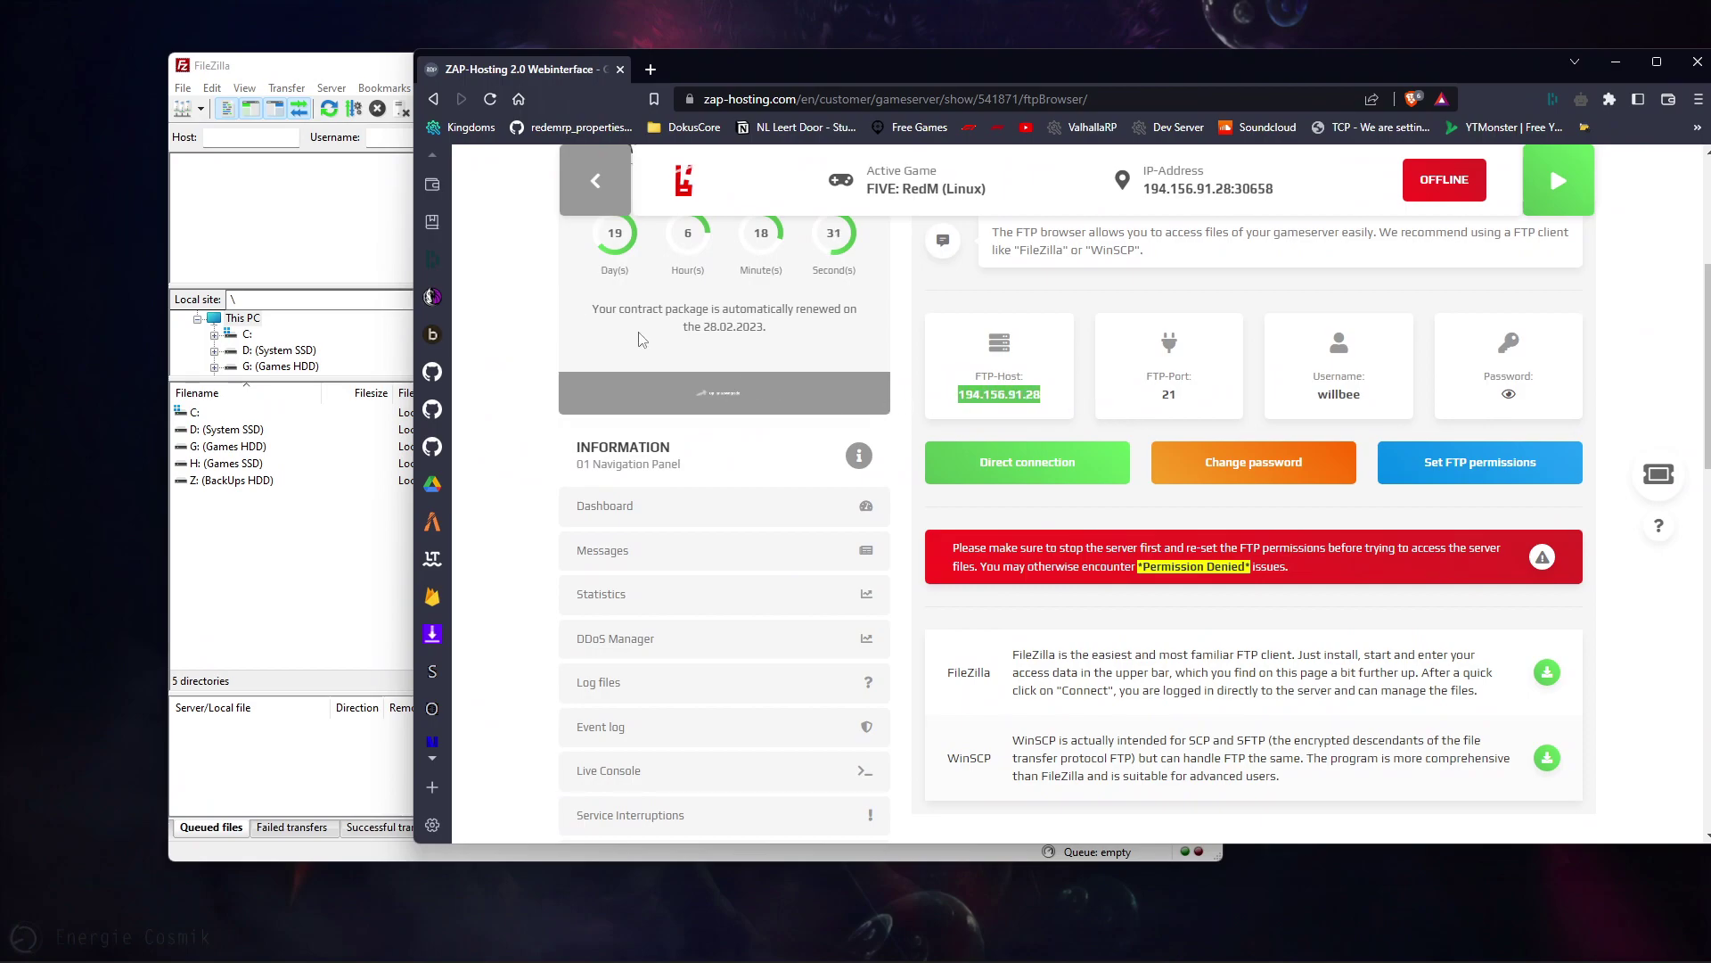
{"action": "left_click", "coordinate": [290, 151]}
{"action": "key", "text": "ctrl+v"}
{"action": "left_click", "coordinate": [1240, 72]}
{"action": "left_click_drag", "start_coordinate": [1312, 399], "coordinate": [1369, 403]}
{"action": "key", "text": "ctrl+c"}
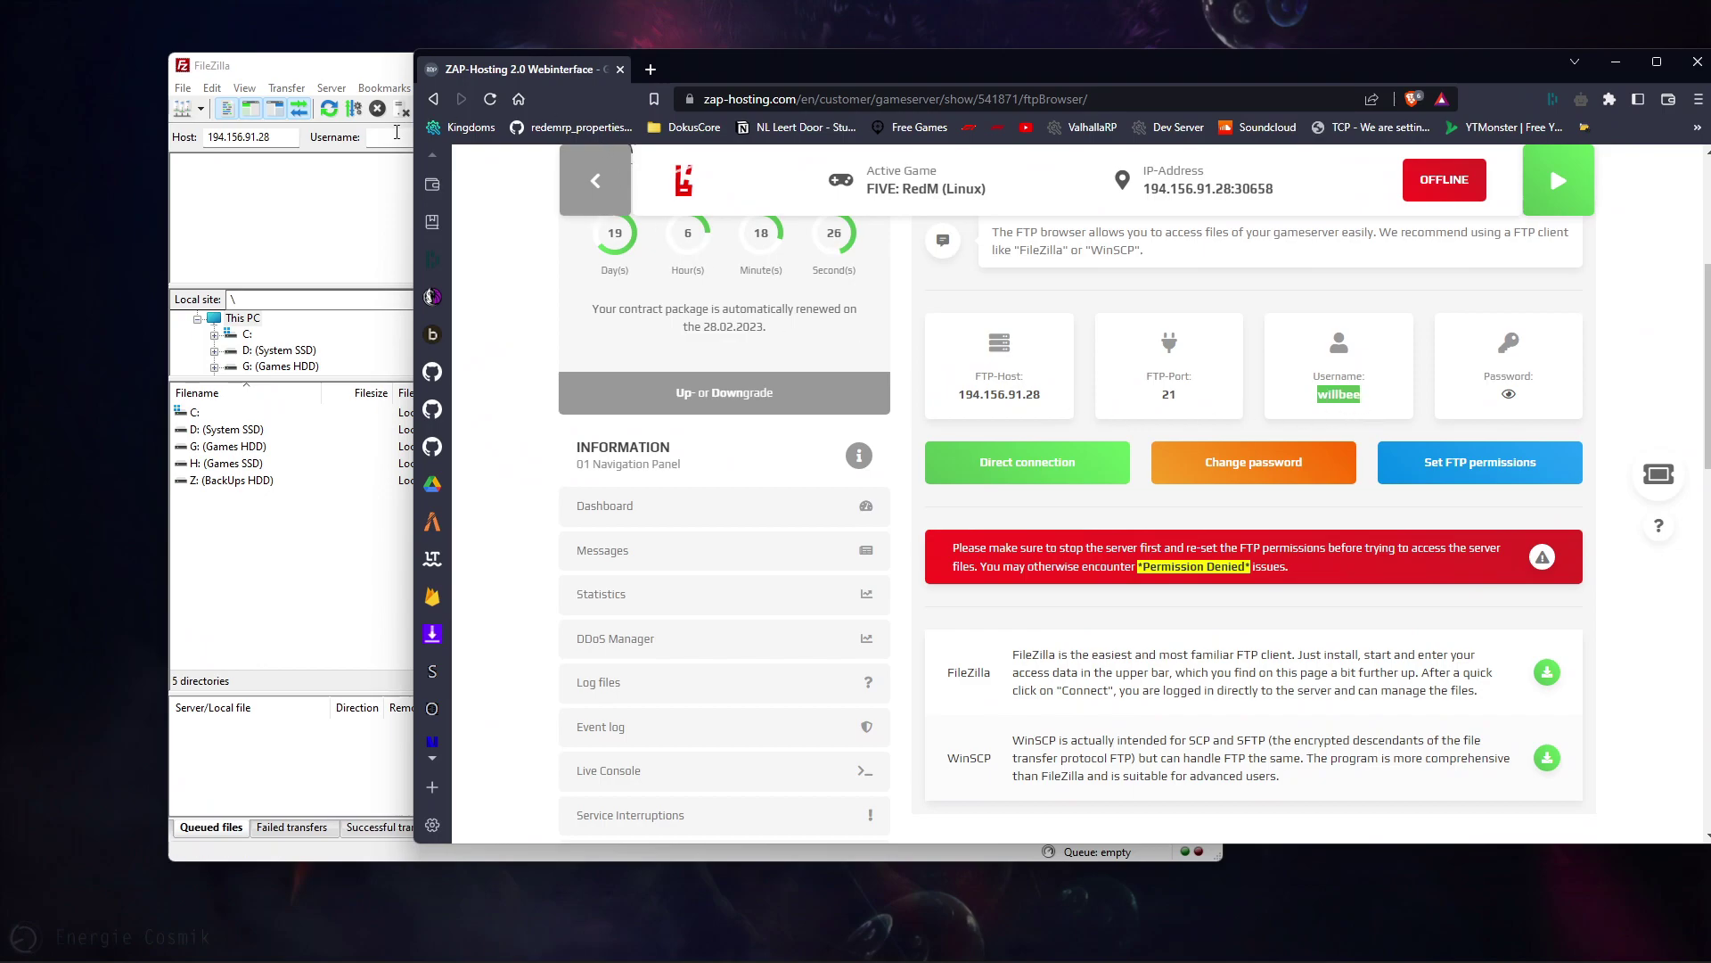
{"action": "left_click", "coordinate": [401, 138]}
{"action": "key", "text": "ctrl+v"}
- Reveal the FTP password in the web interface and copy it into FileZilla's password field
{"action": "left_click", "coordinate": [1508, 394]}
{"action": "double_click", "coordinate": [1508, 394]}
{"action": "key", "text": "ctrl+c"}
{"action": "left_click", "coordinate": [375, 64]}
{"action": "left_click", "coordinate": [574, 137]}
{"action": "key", "text": "ctrl+v"}
{"action": "left_click", "coordinate": [1341, 144]}
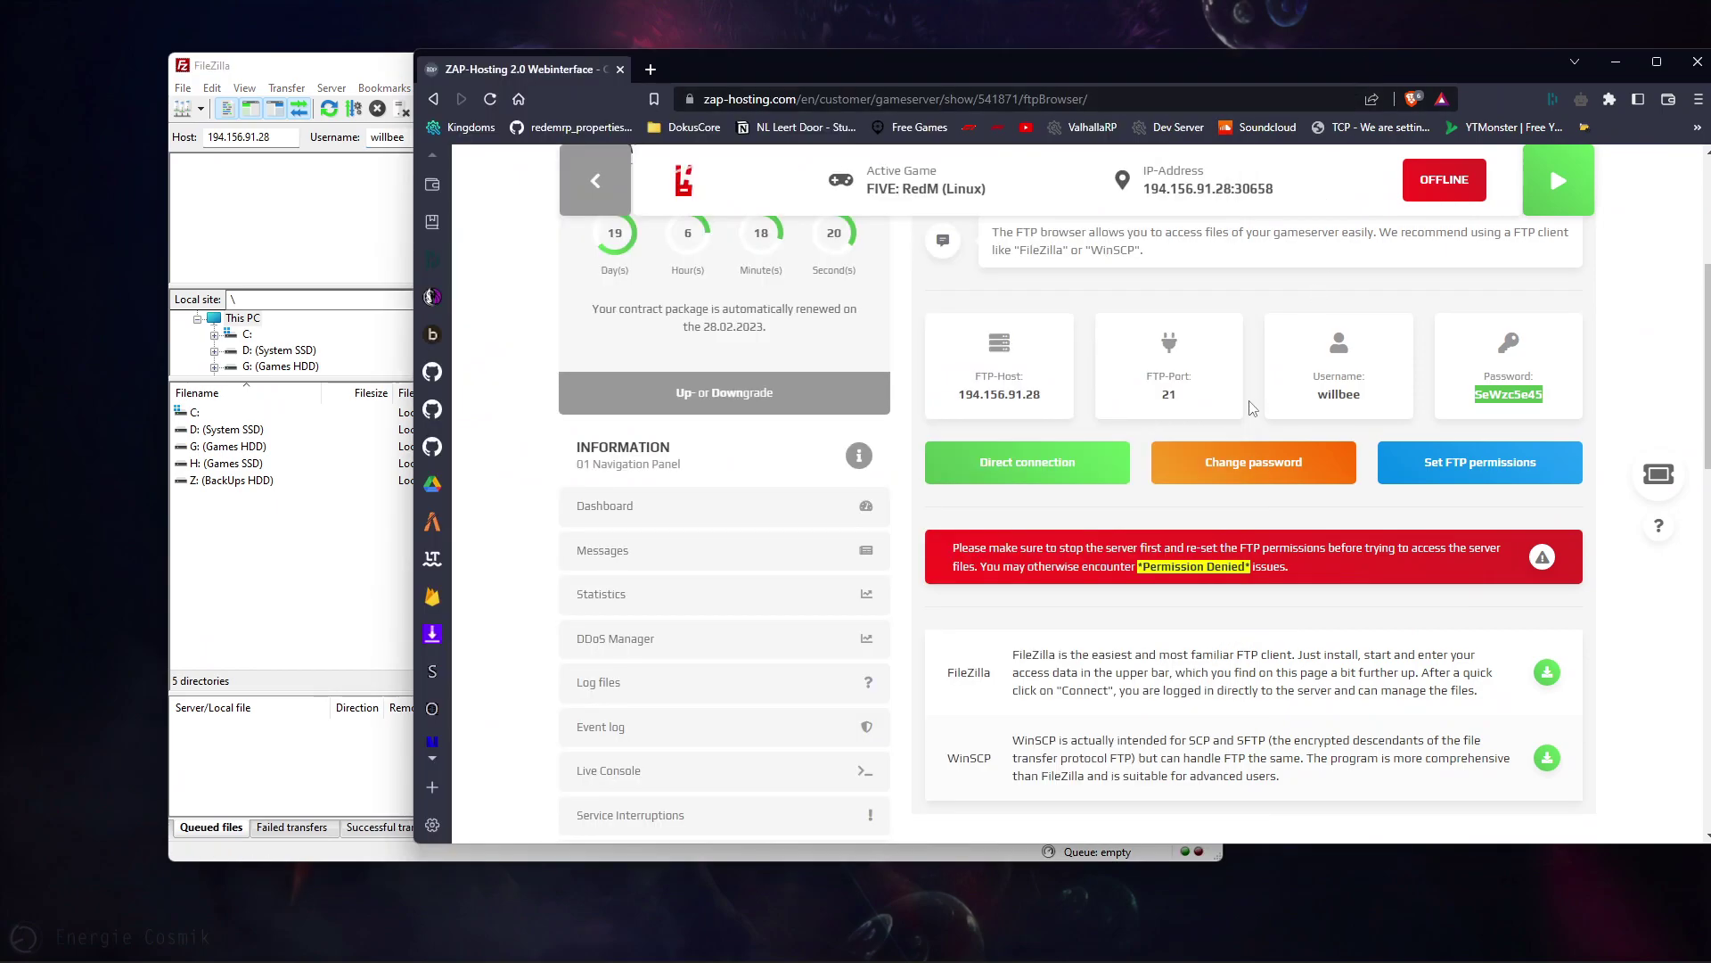
- Copy FTP port 21 from the web interface into FileZilla and connect to the server
{"action": "double_click", "coordinate": [1171, 394]}
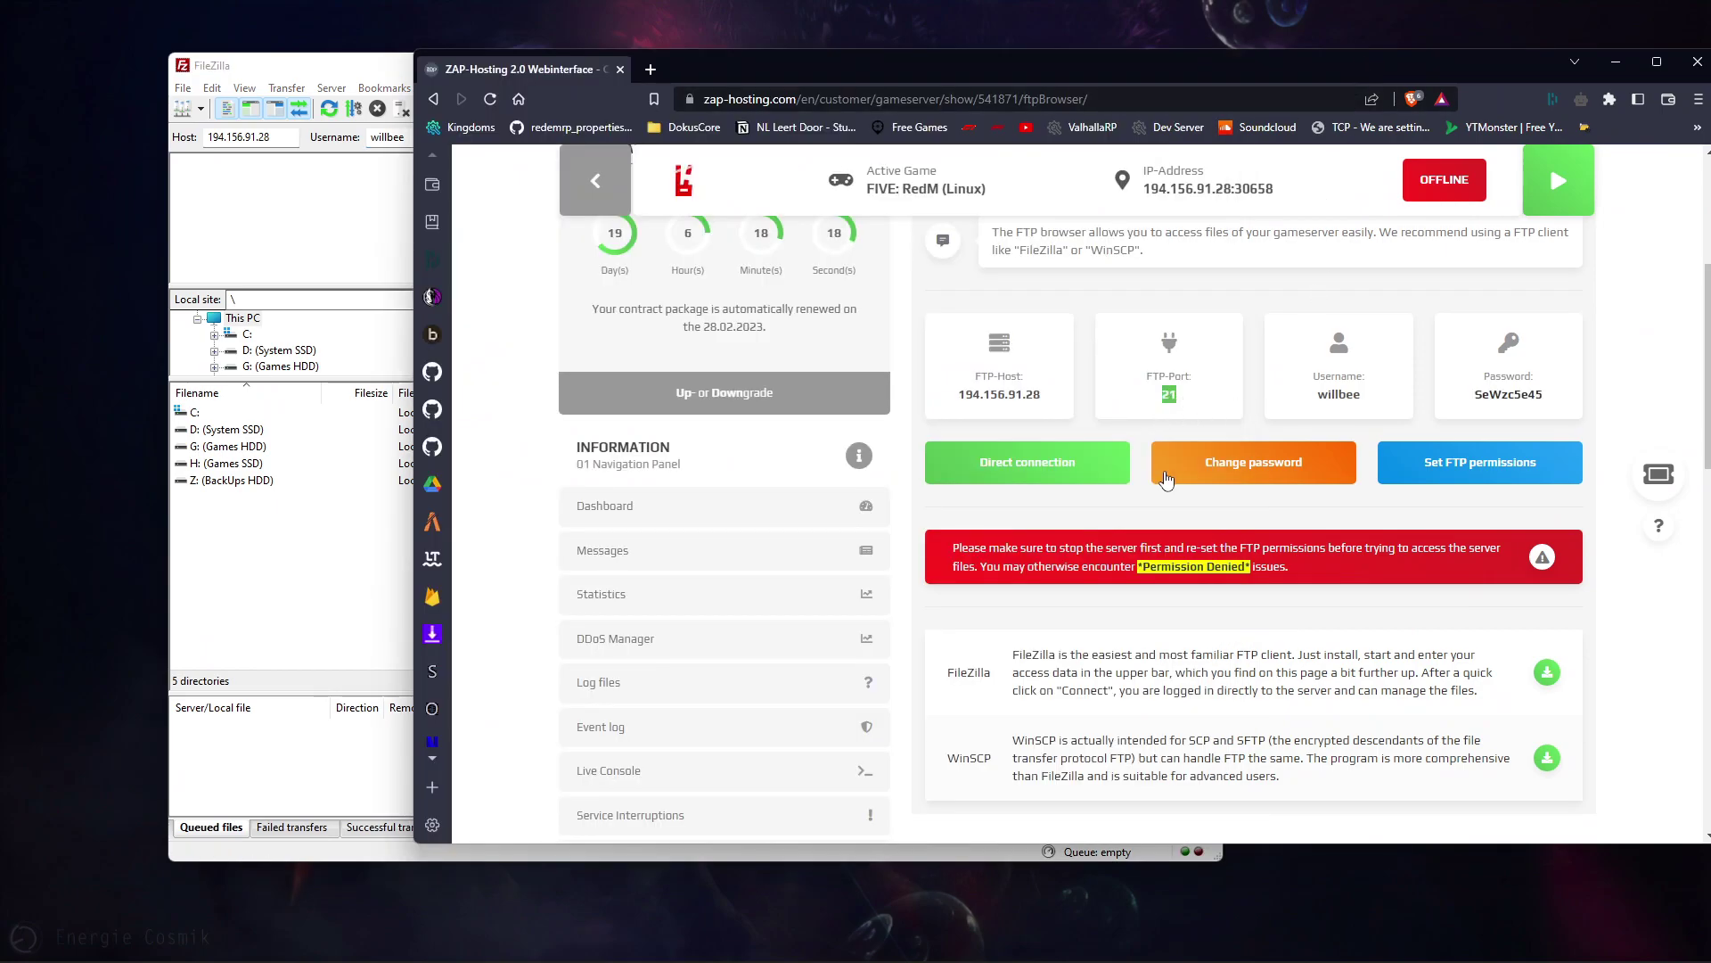
{"action": "left_click", "coordinate": [392, 71]}
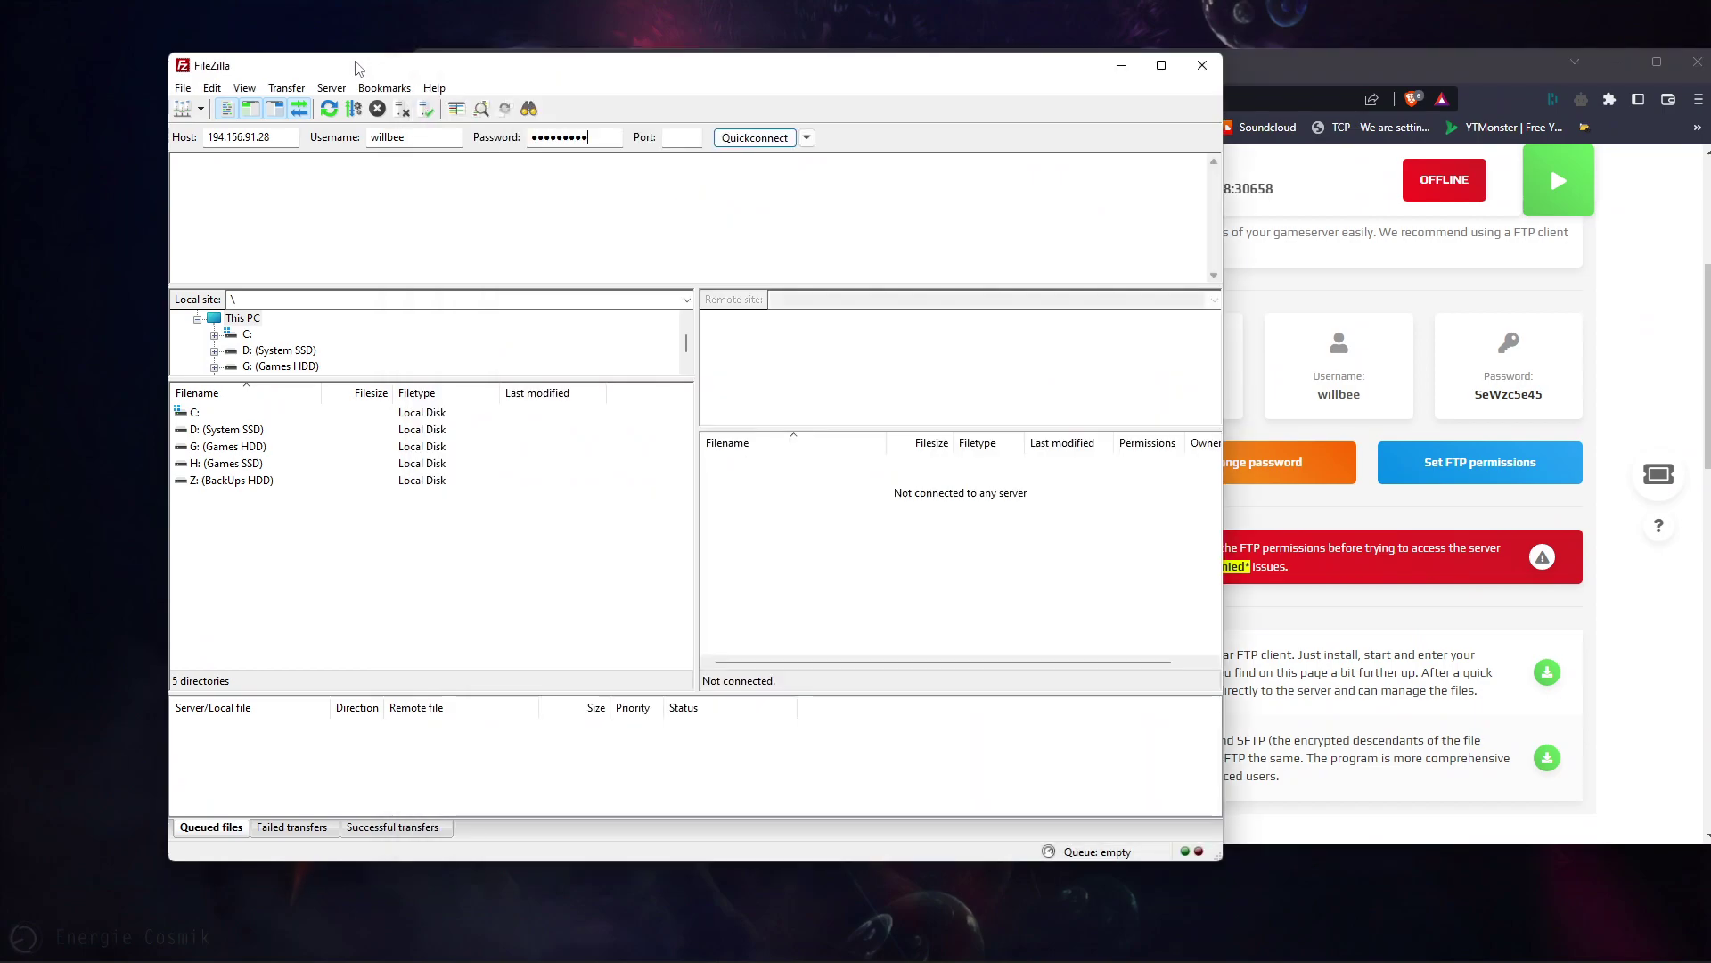
{"action": "left_click", "coordinate": [679, 137]}
{"action": "key", "text": "ctrl+v"}
{"action": "left_click", "coordinate": [754, 138]}
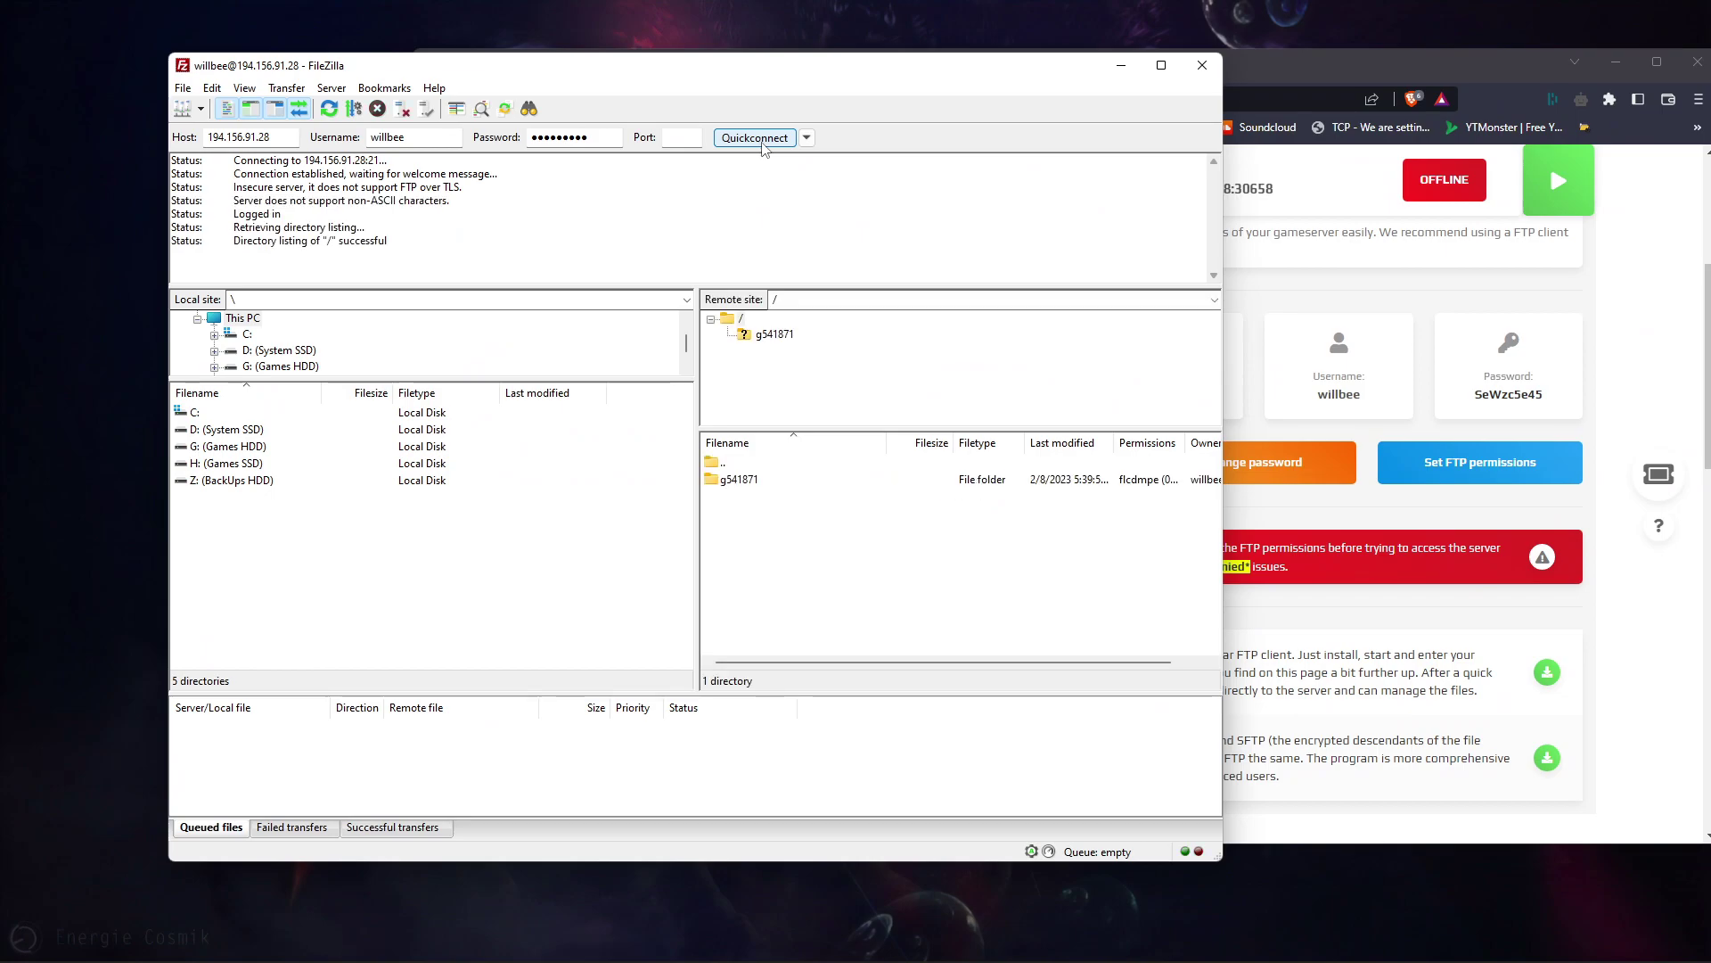
- Open the gameserver's main folder on the remote site and its redm subfolder
{"action": "double_click", "coordinate": [742, 481]}
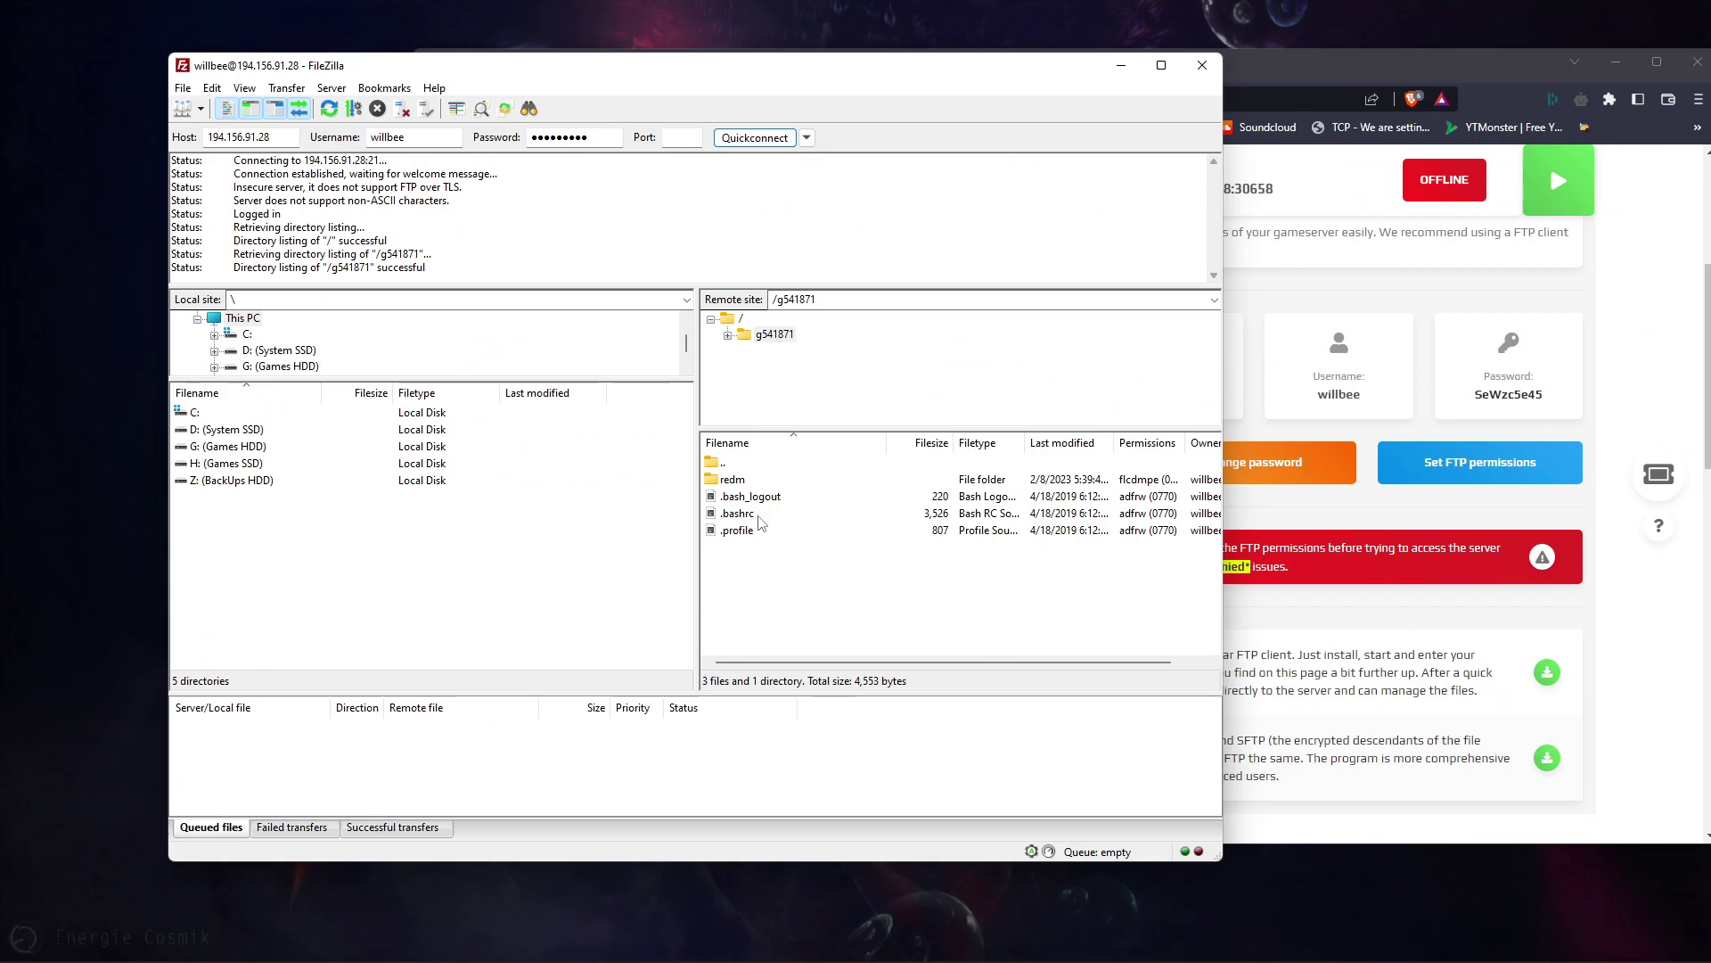
{"action": "double_click", "coordinate": [737, 482]}
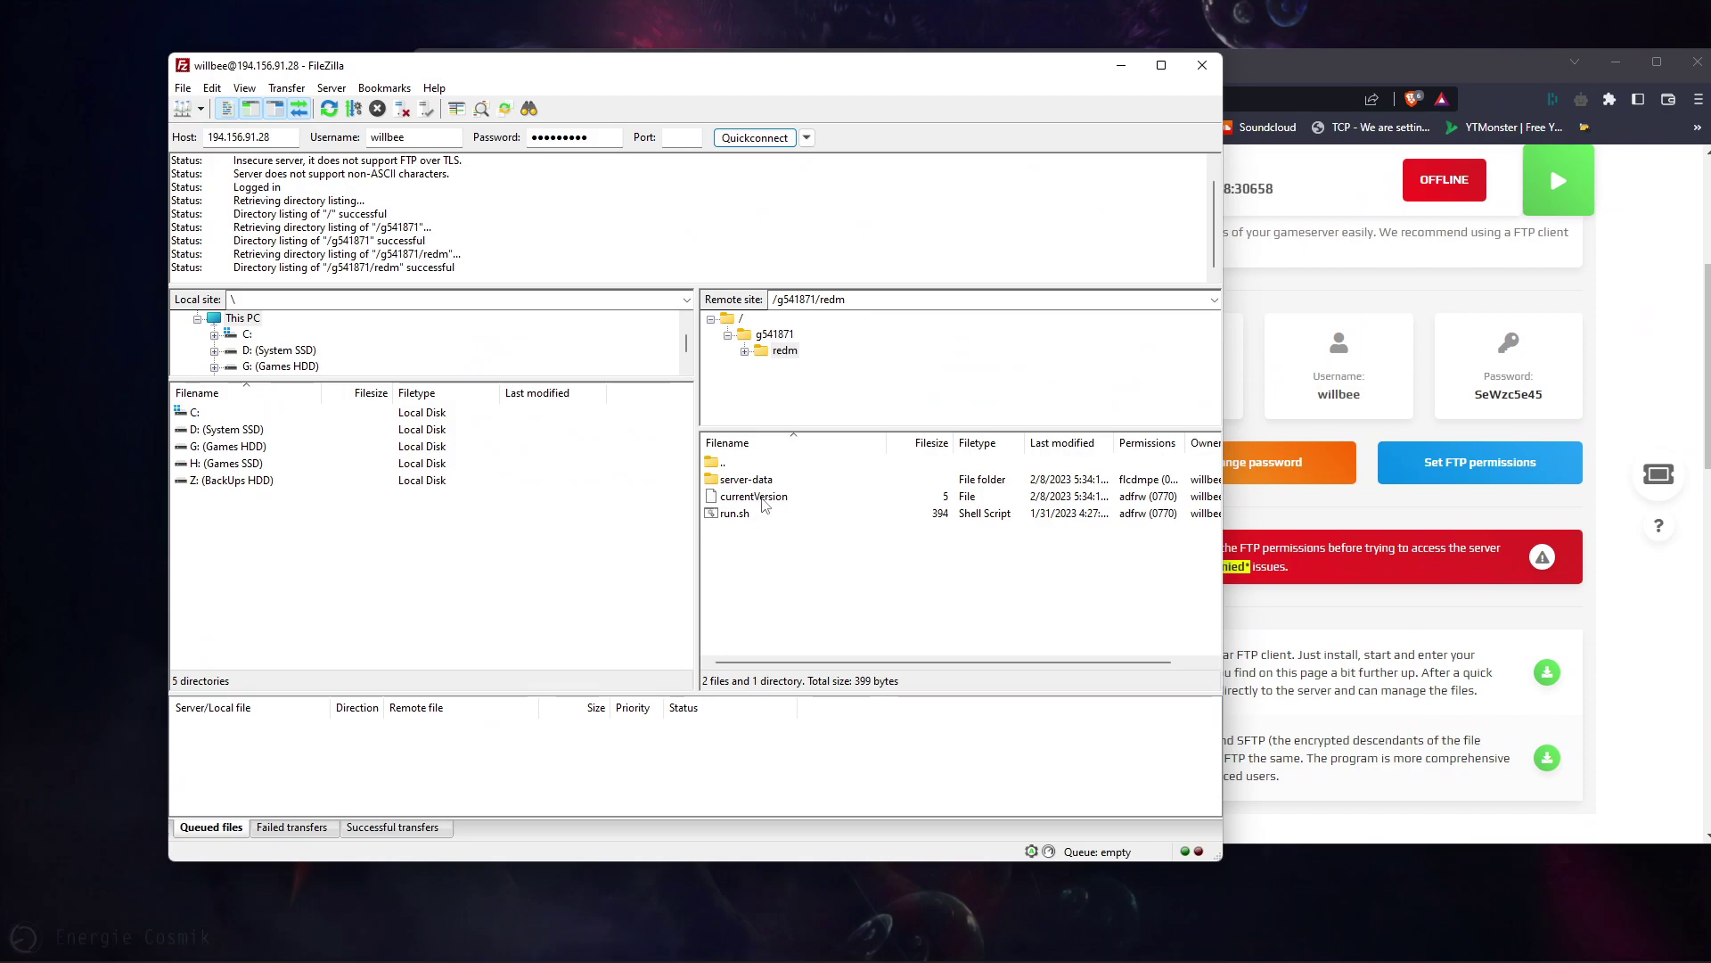
- View the contents of the currentVersion file in the remote redm folder, then close it
{"action": "right_click", "coordinate": [764, 504]}
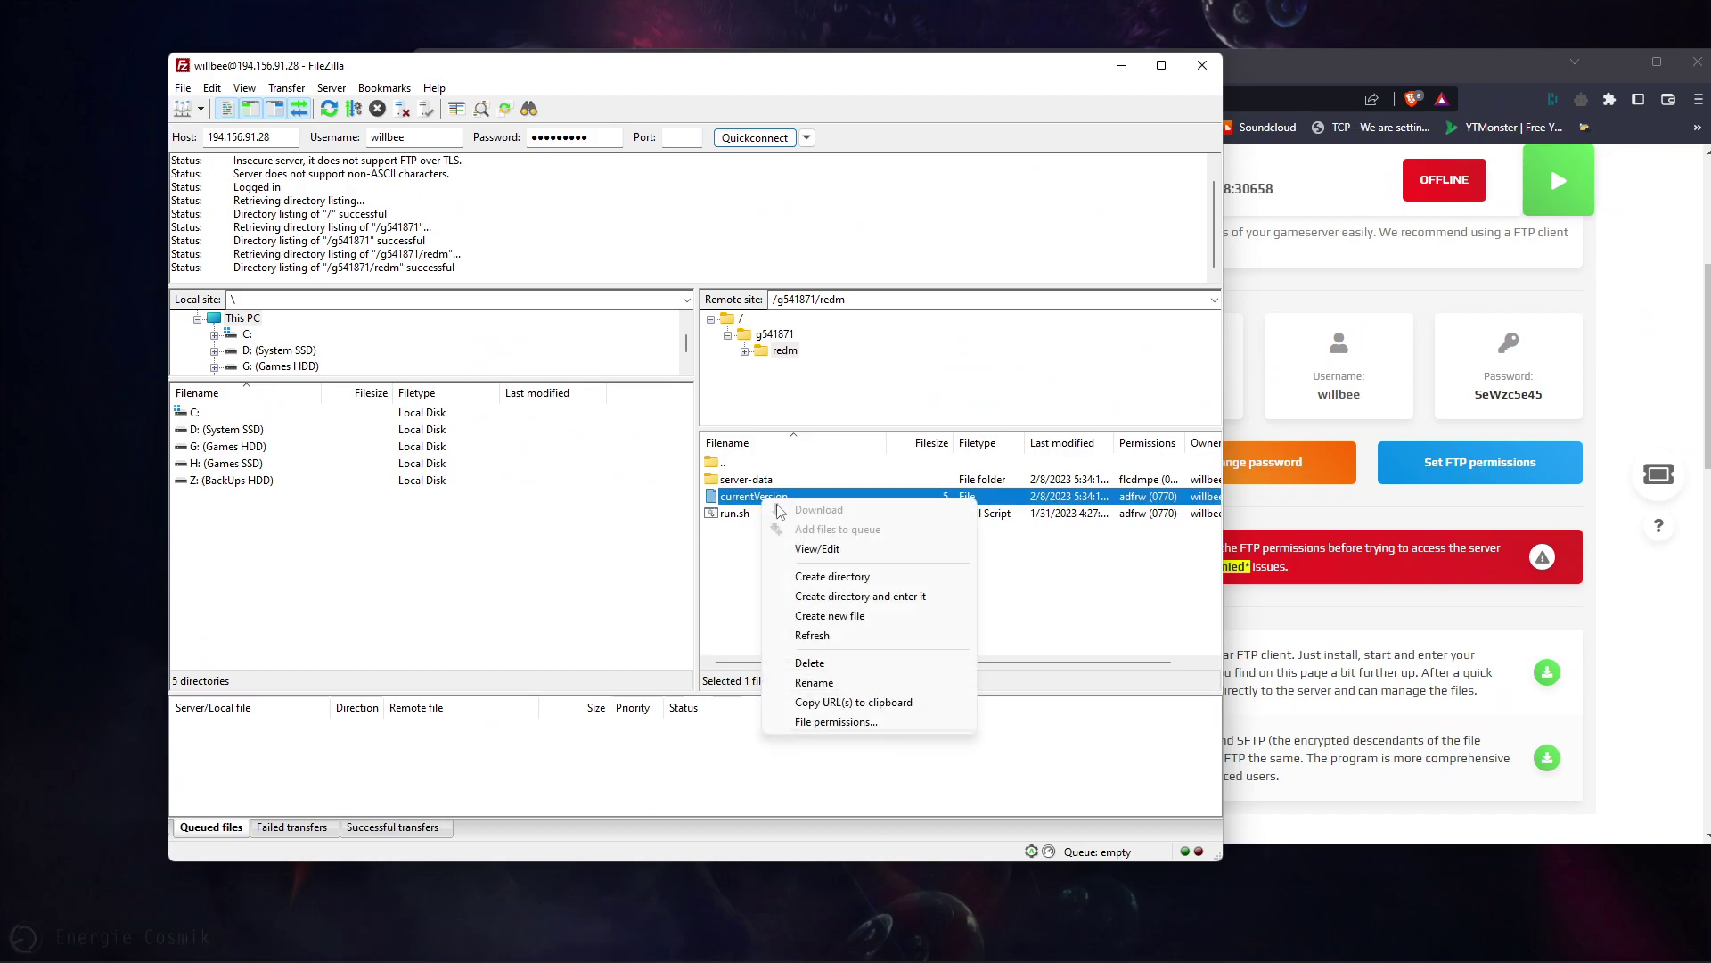
{"action": "left_click", "coordinate": [826, 550]}
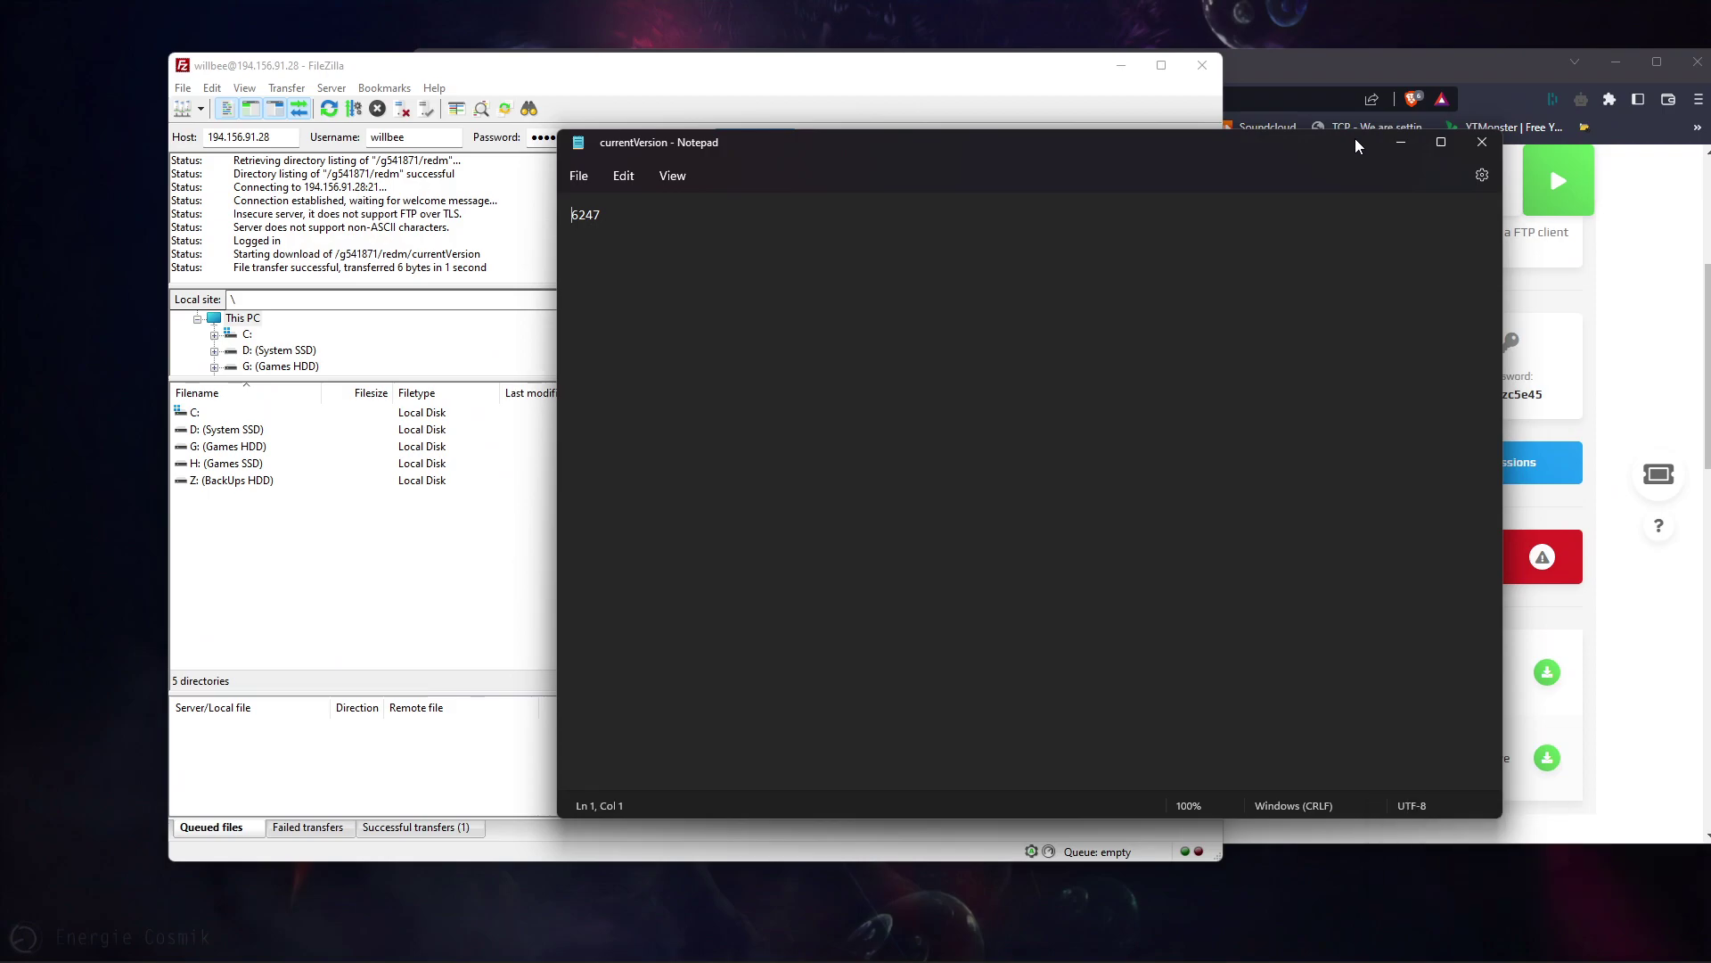
{"action": "left_click", "coordinate": [1489, 145]}
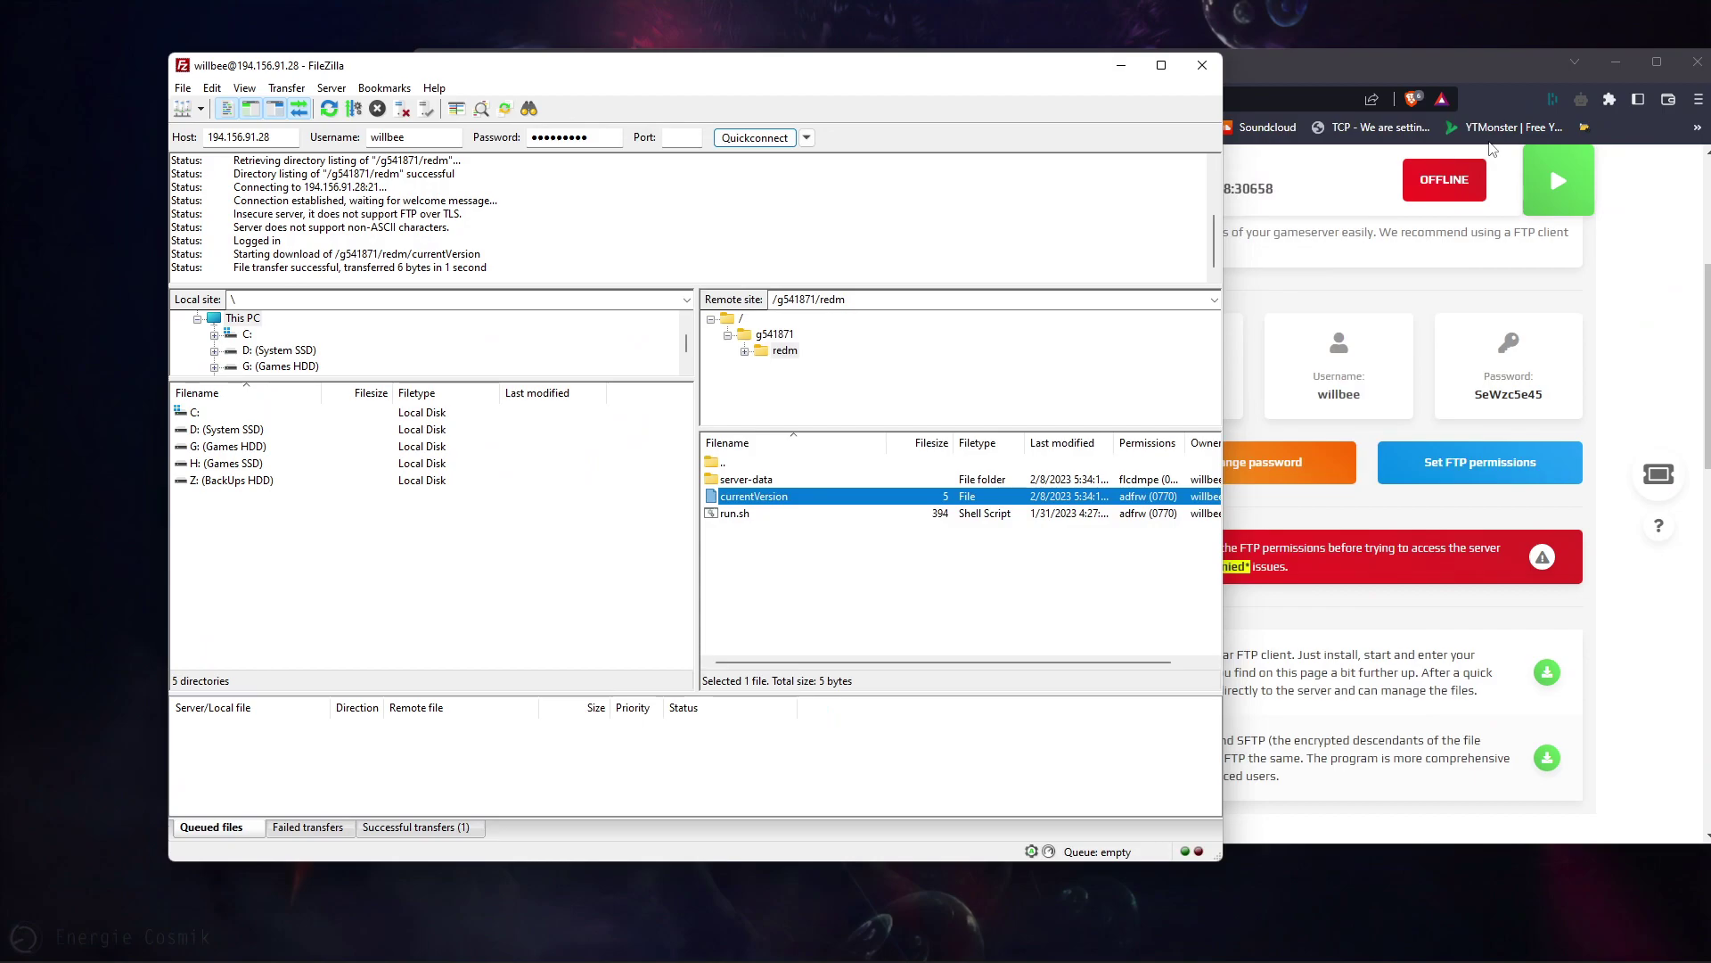
- Open the remote server-data folder and download its server.cfg file to the desktop
{"action": "double_click", "coordinate": [757, 481]}
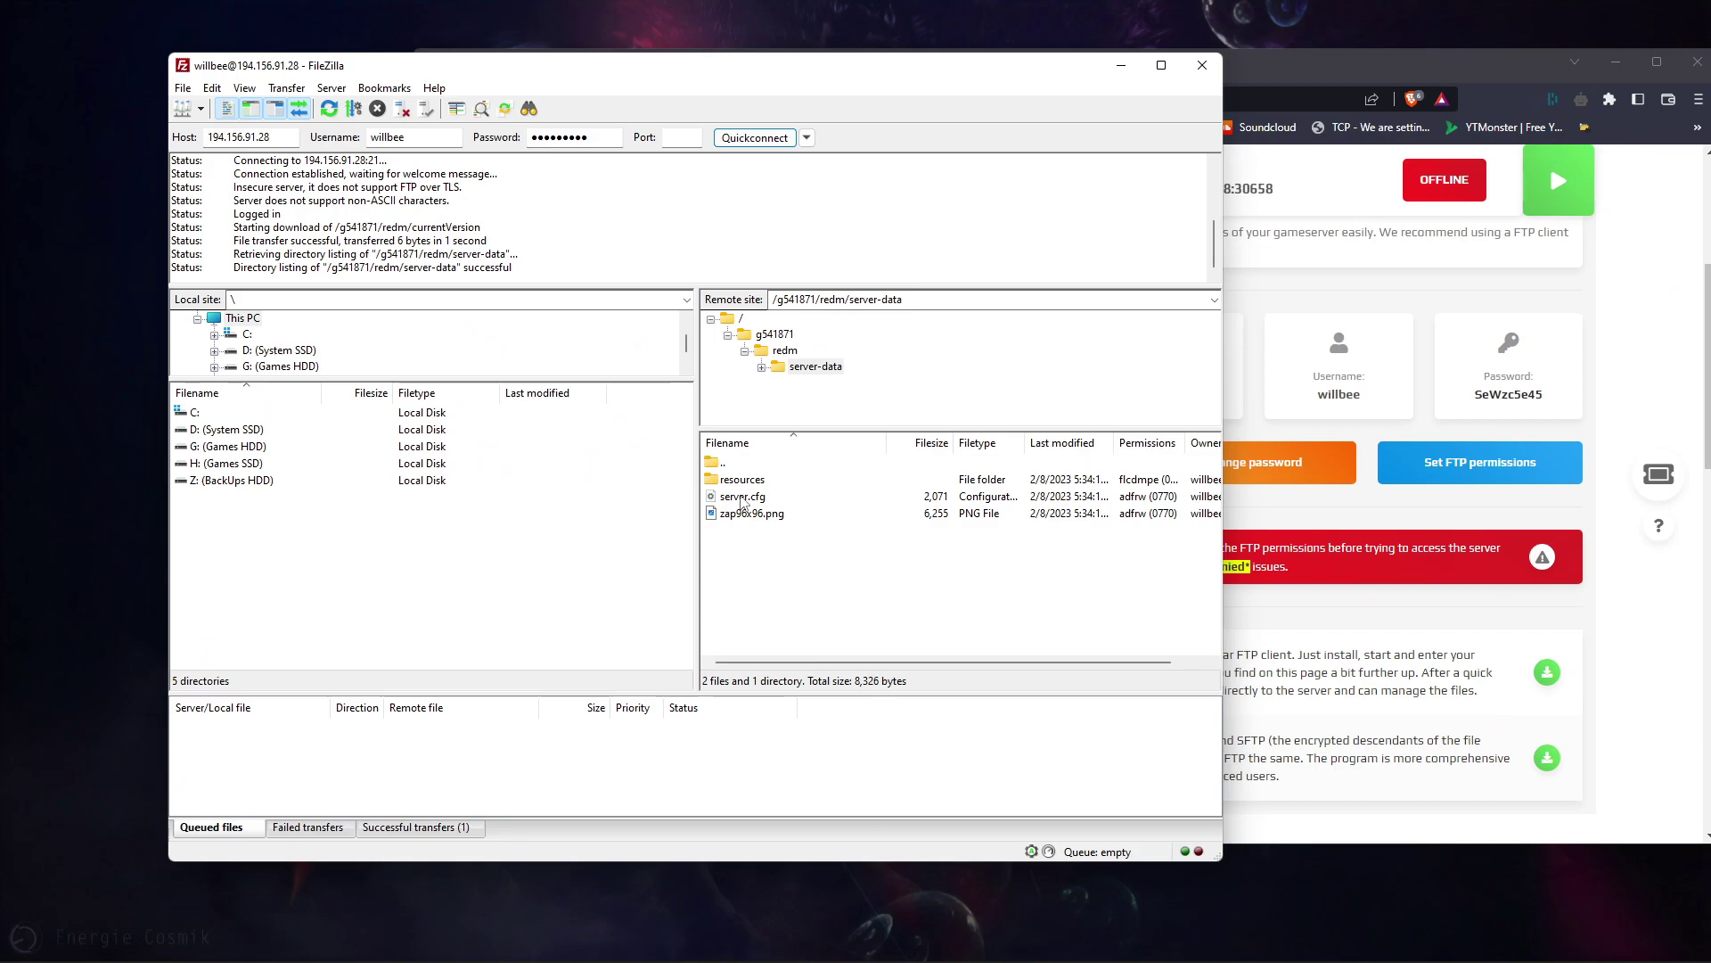
{"action": "left_click_drag", "start_coordinate": [741, 502], "coordinate": [82, 347]}
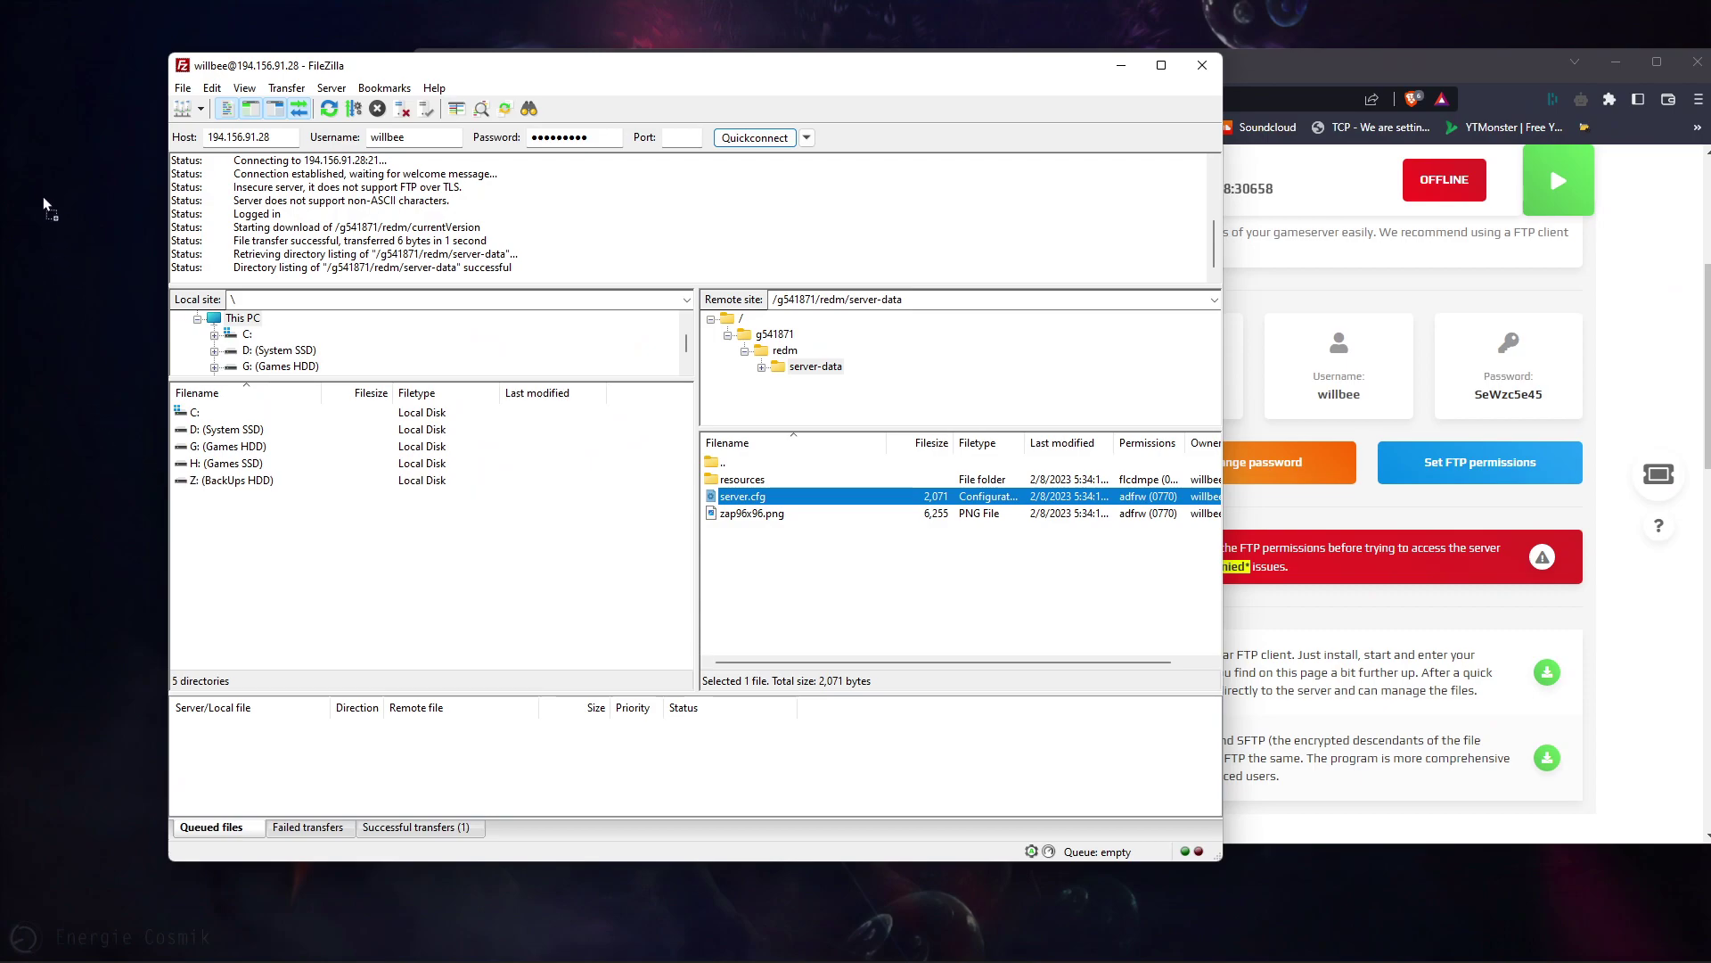
{"action": "left_click_drag", "start_coordinate": [43, 196], "coordinate": [43, 197]}
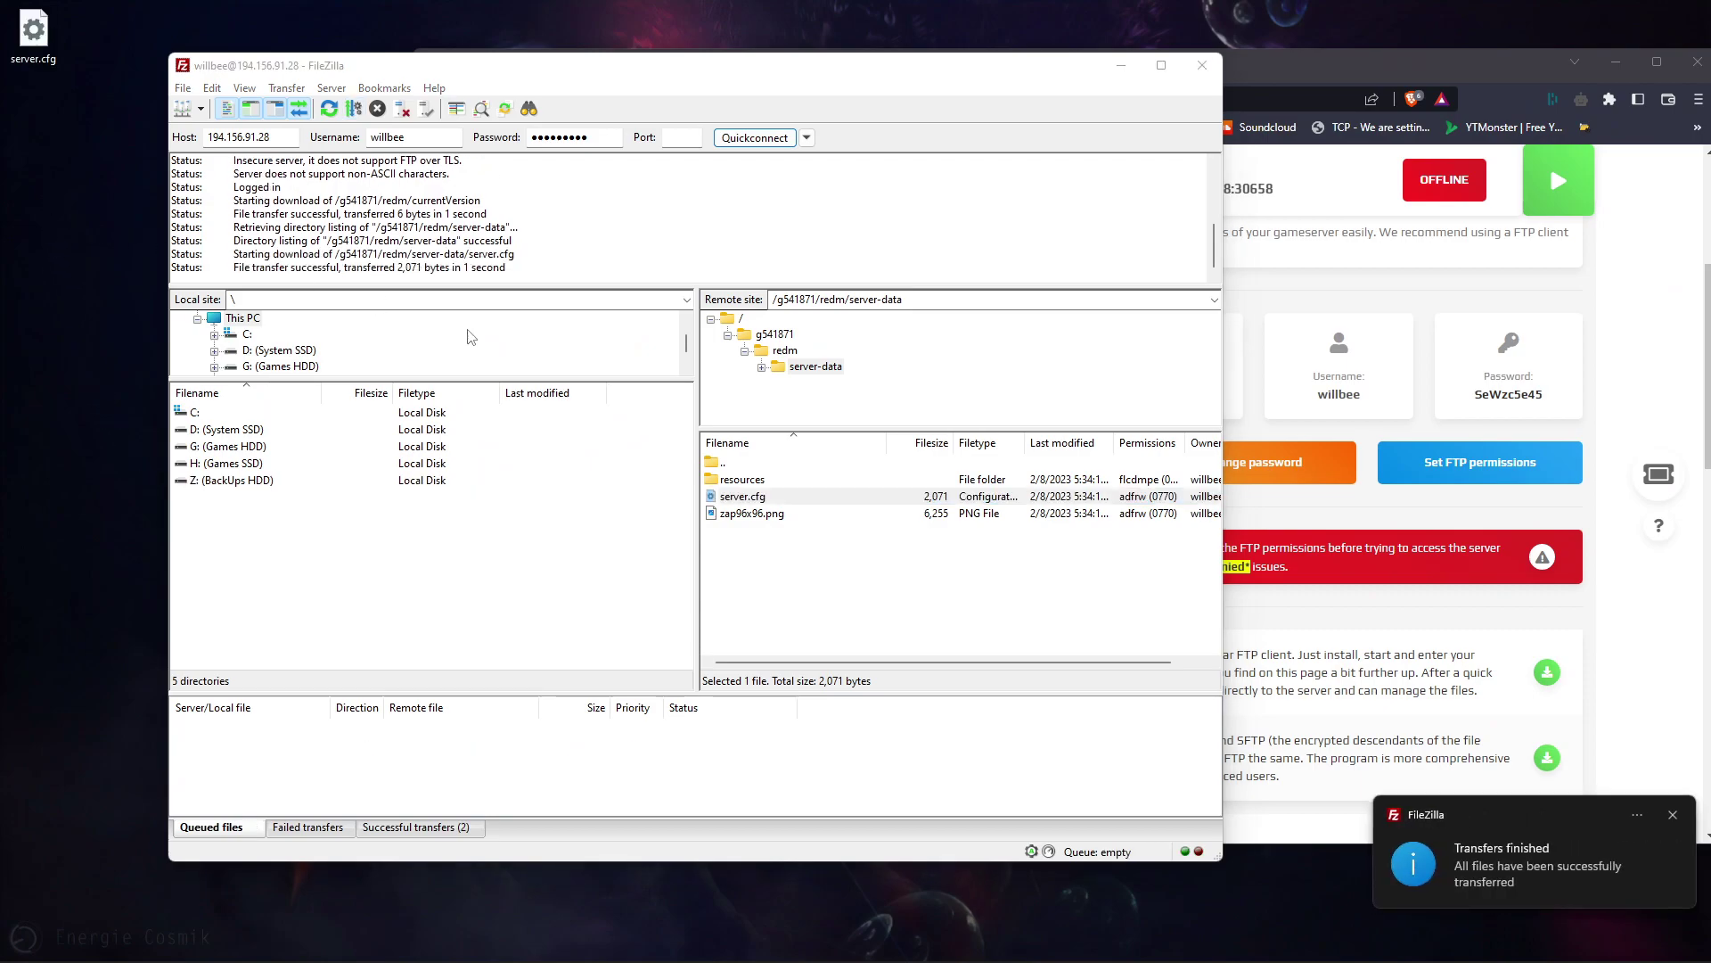
- Delete server.cfg and zap96x96.png from the remote server-data folder
{"action": "left_click", "coordinate": [759, 516]}
{"action": "left_click", "coordinate": [758, 515], "text": "shift"}
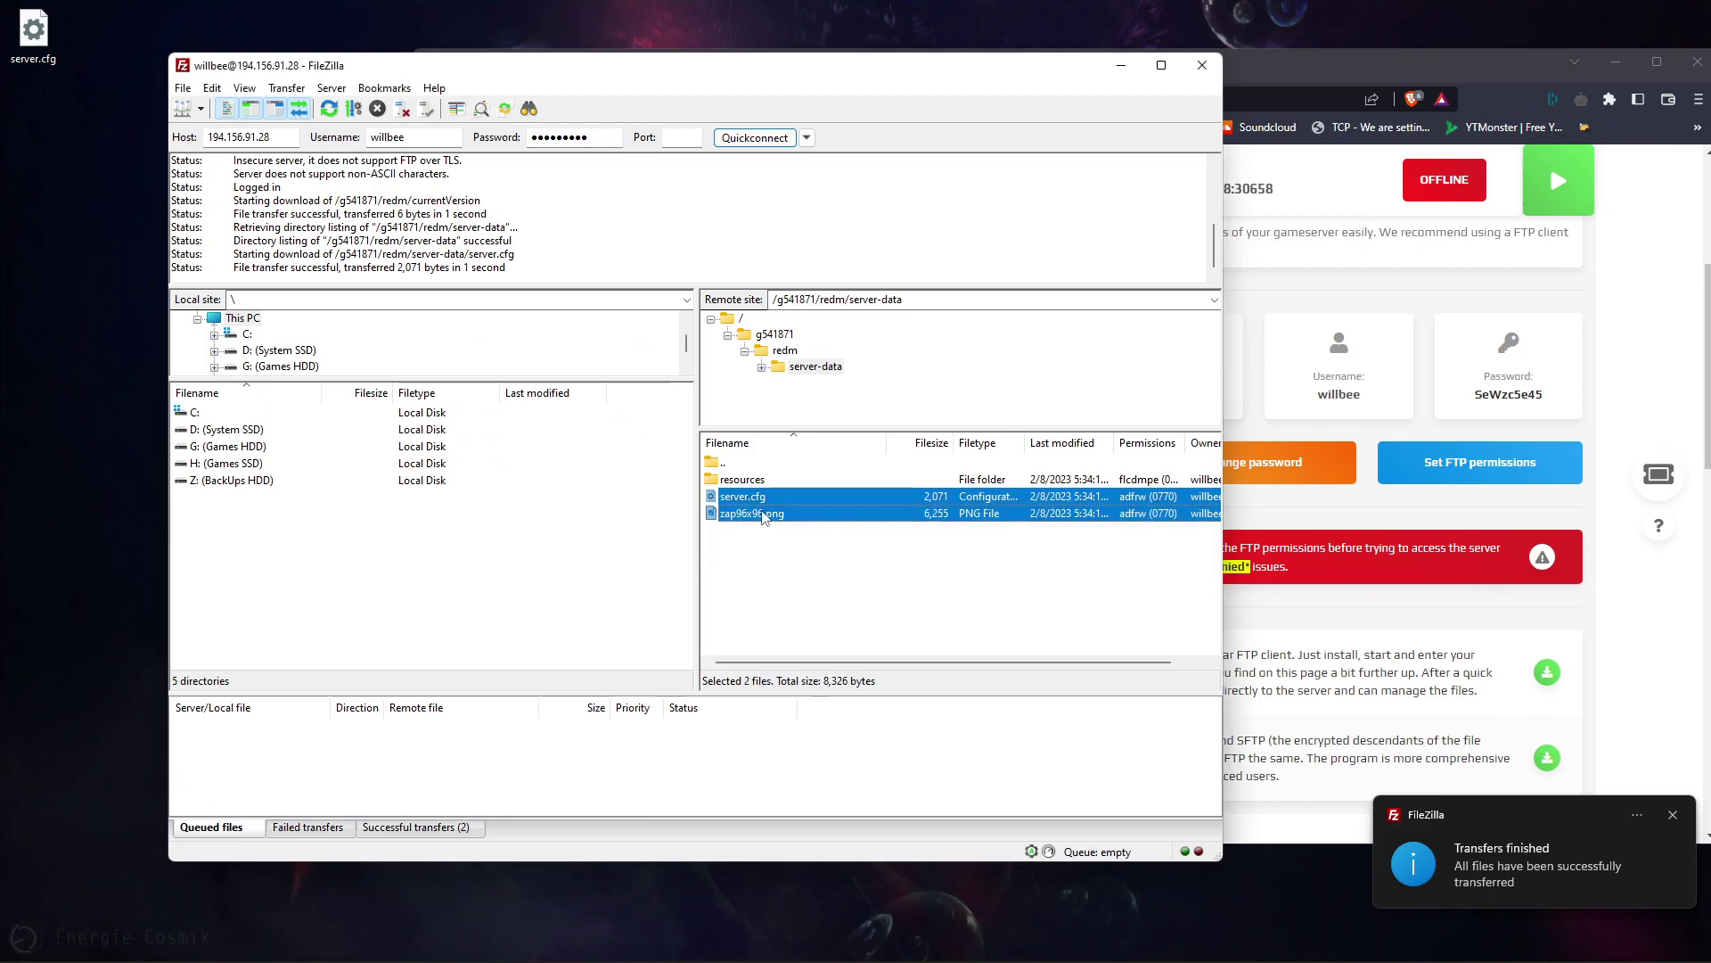
{"action": "key", "text": "Delete"}
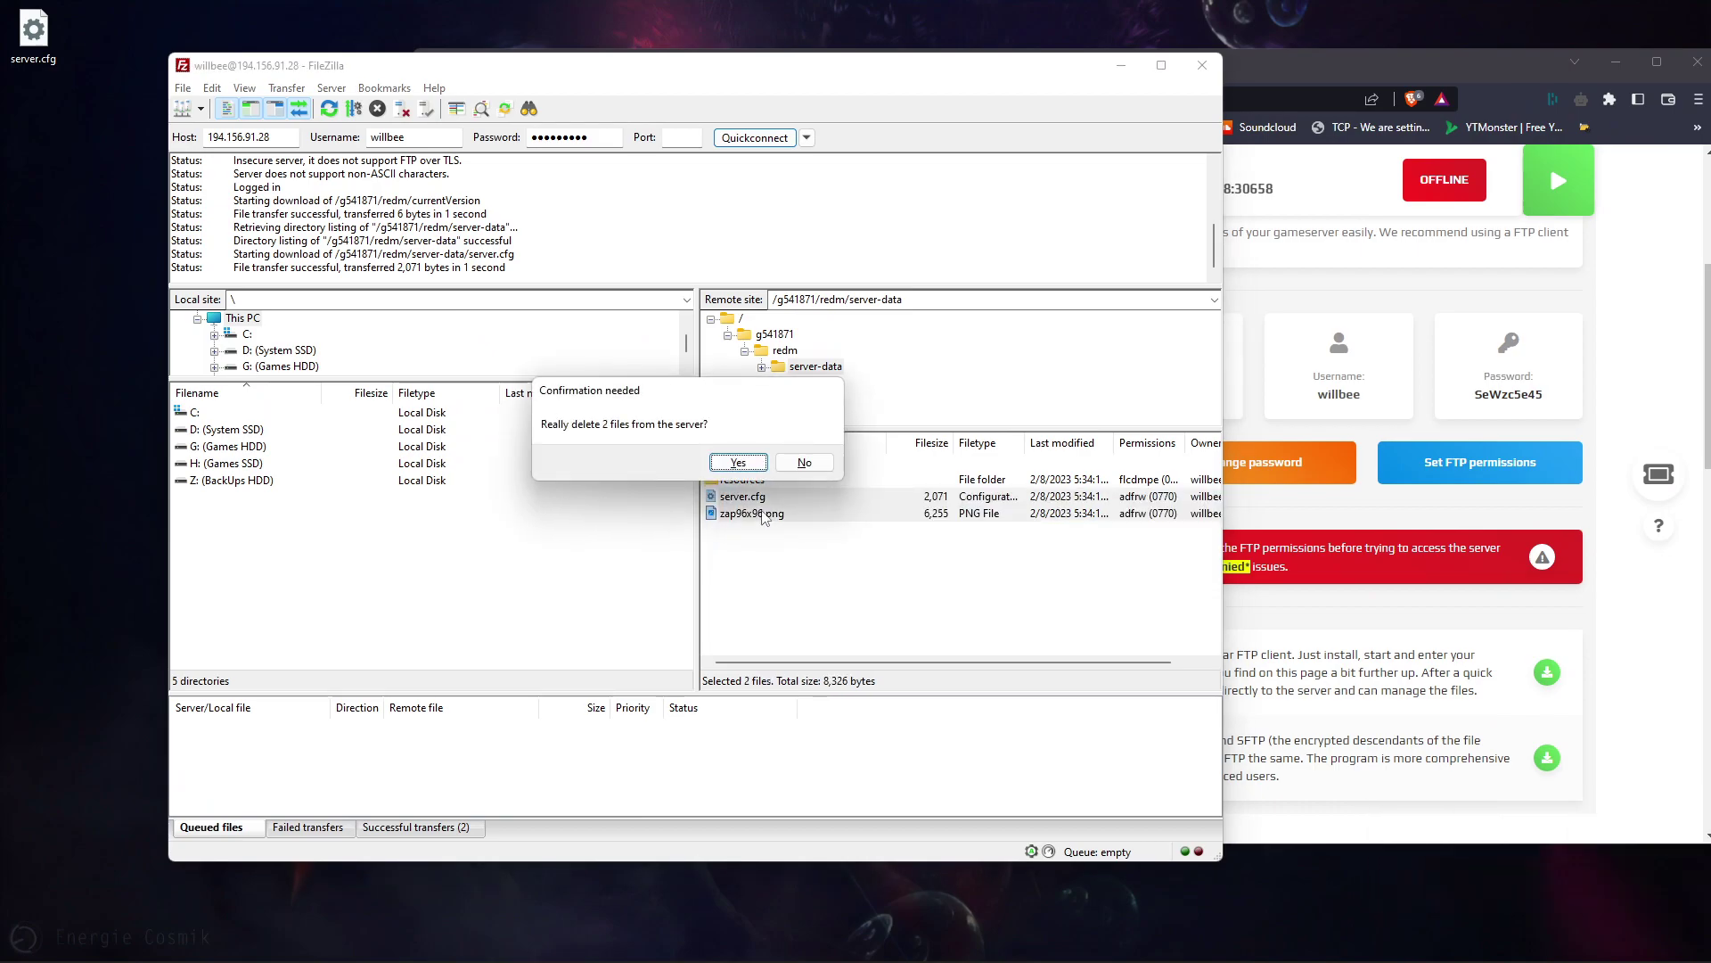
{"action": "left_click", "coordinate": [738, 463]}
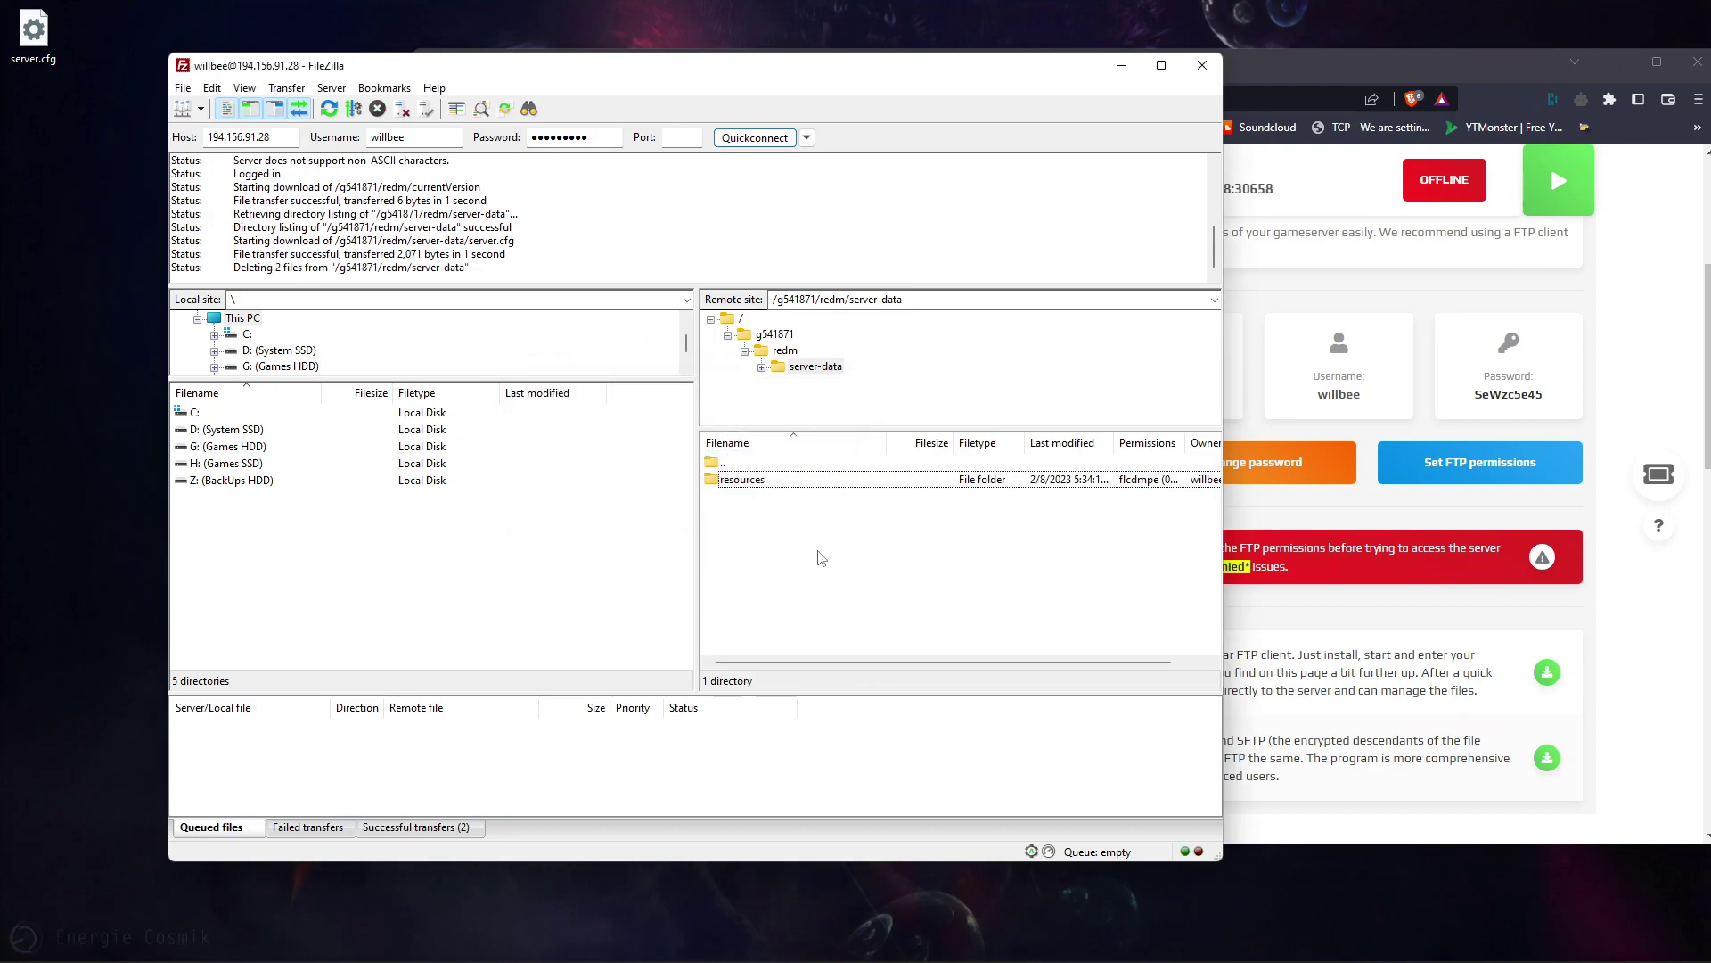
- Delete all folders inside server-data/resources on the remote site, from [gamemodes] to [test], and reopen the resources folder
{"action": "double_click", "coordinate": [736, 481]}
{"action": "left_click_drag", "start_coordinate": [816, 615], "coordinate": [765, 486]}
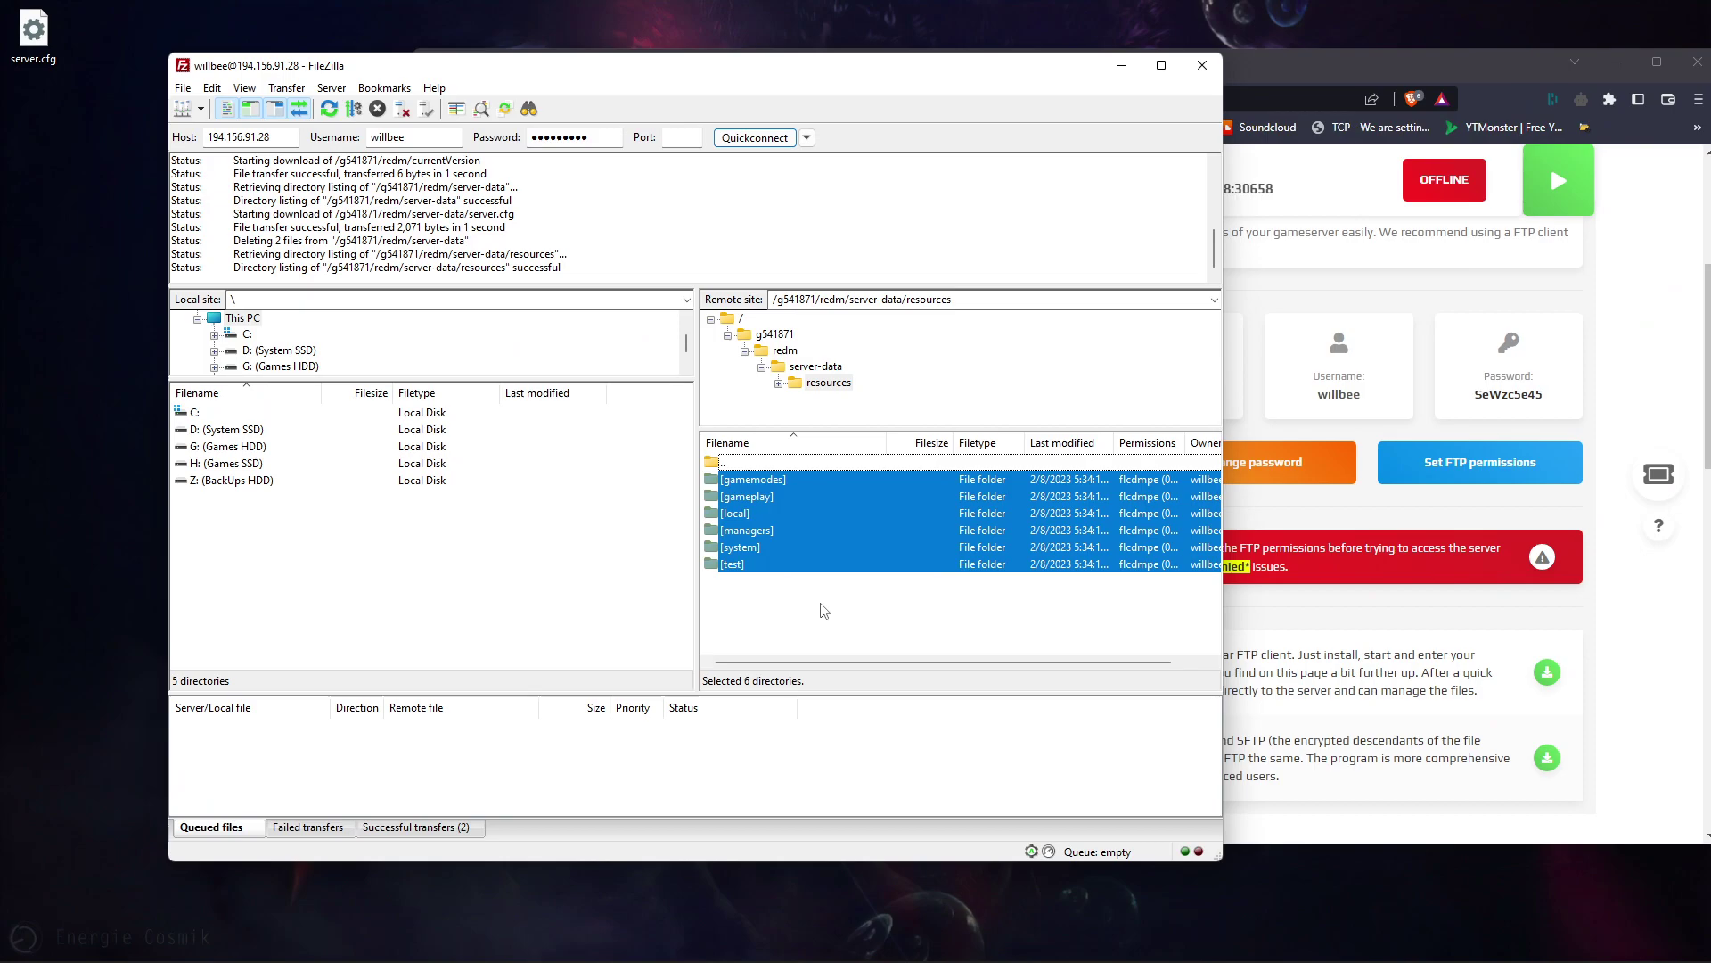
{"action": "key", "text": "Delete"}
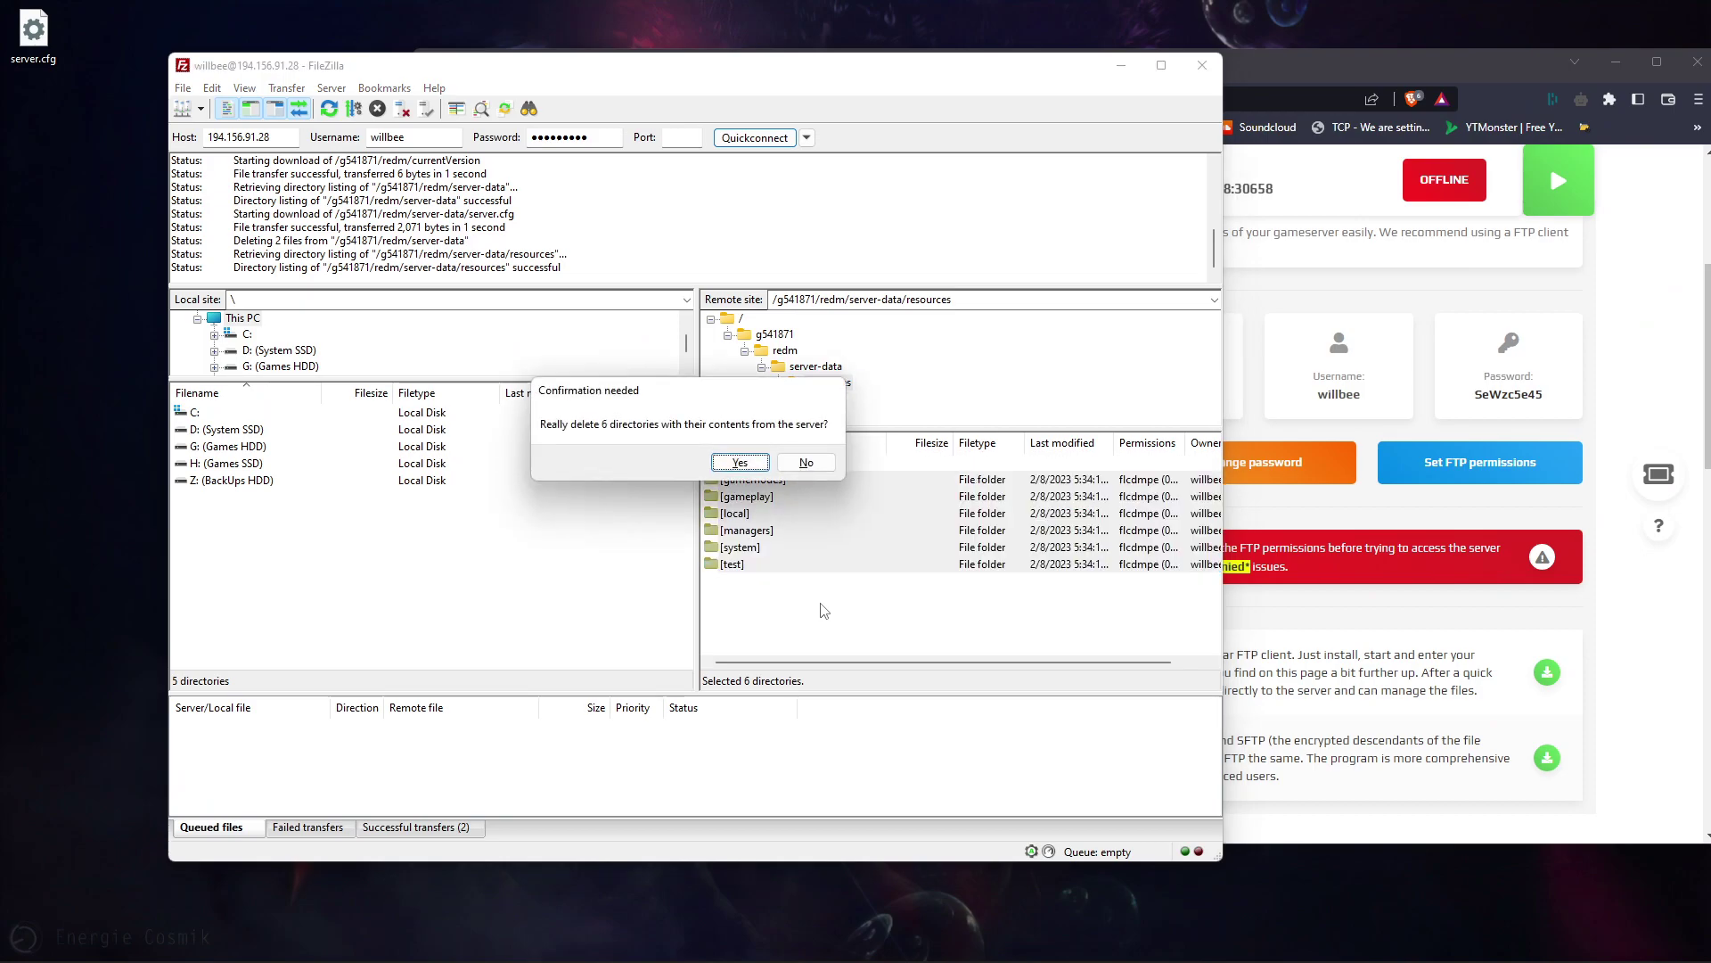
{"action": "key", "text": "Return"}
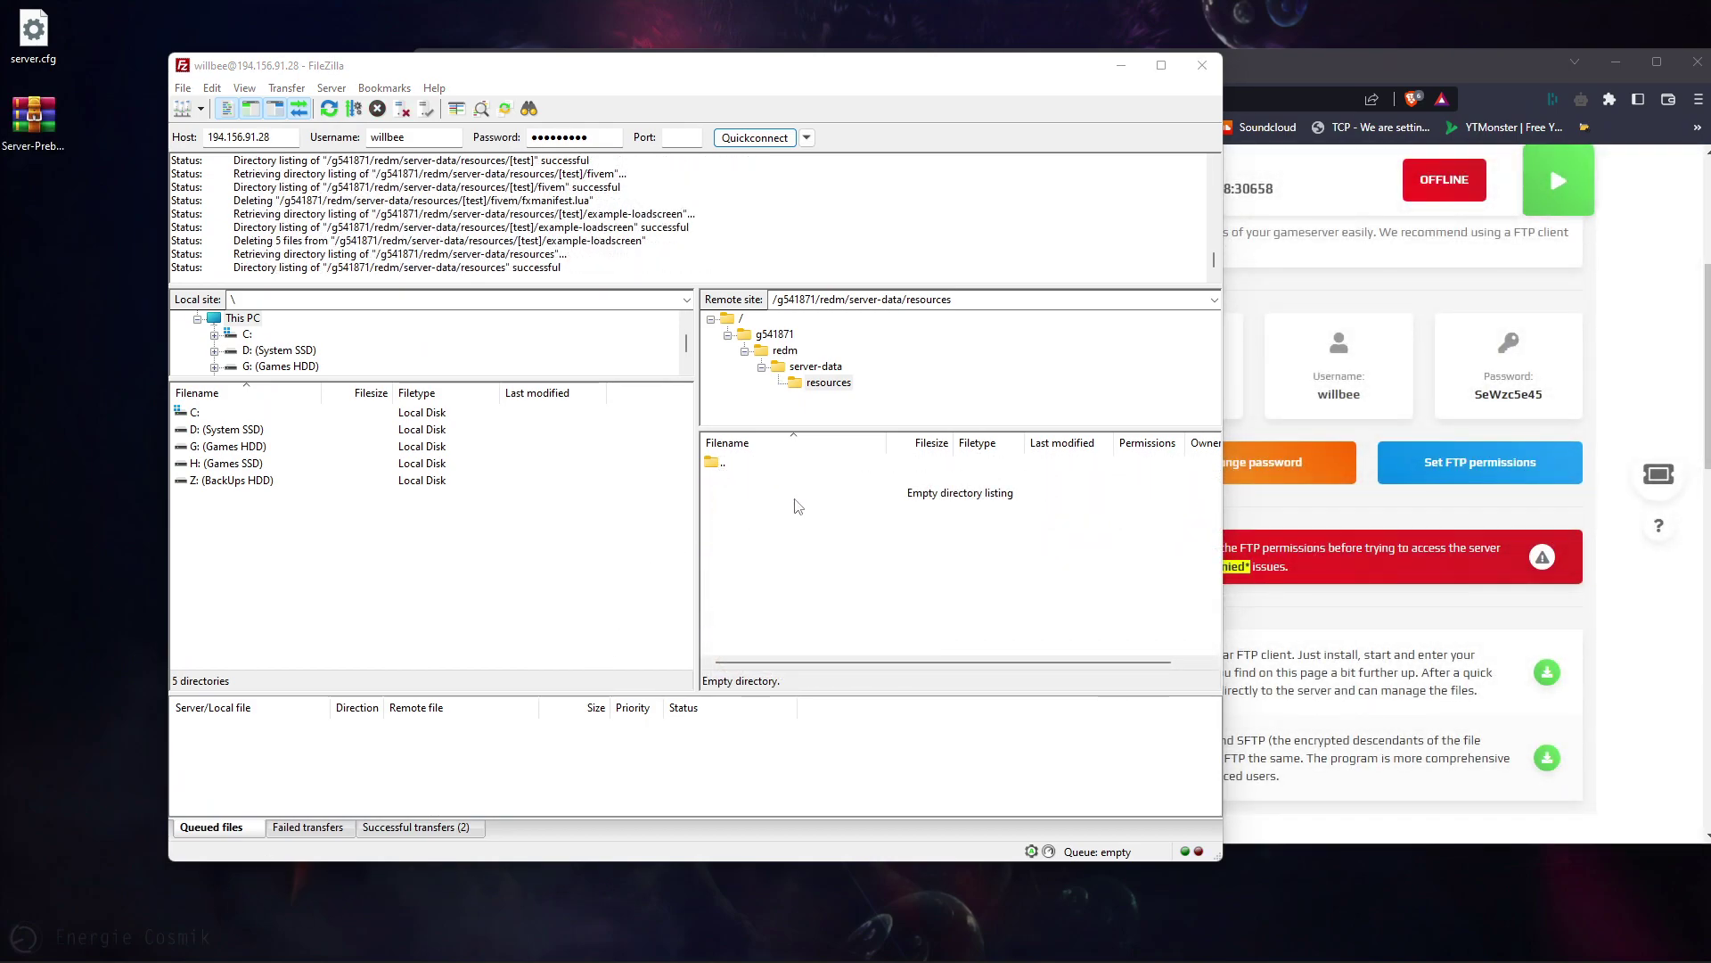
{"action": "left_click", "coordinate": [814, 368]}
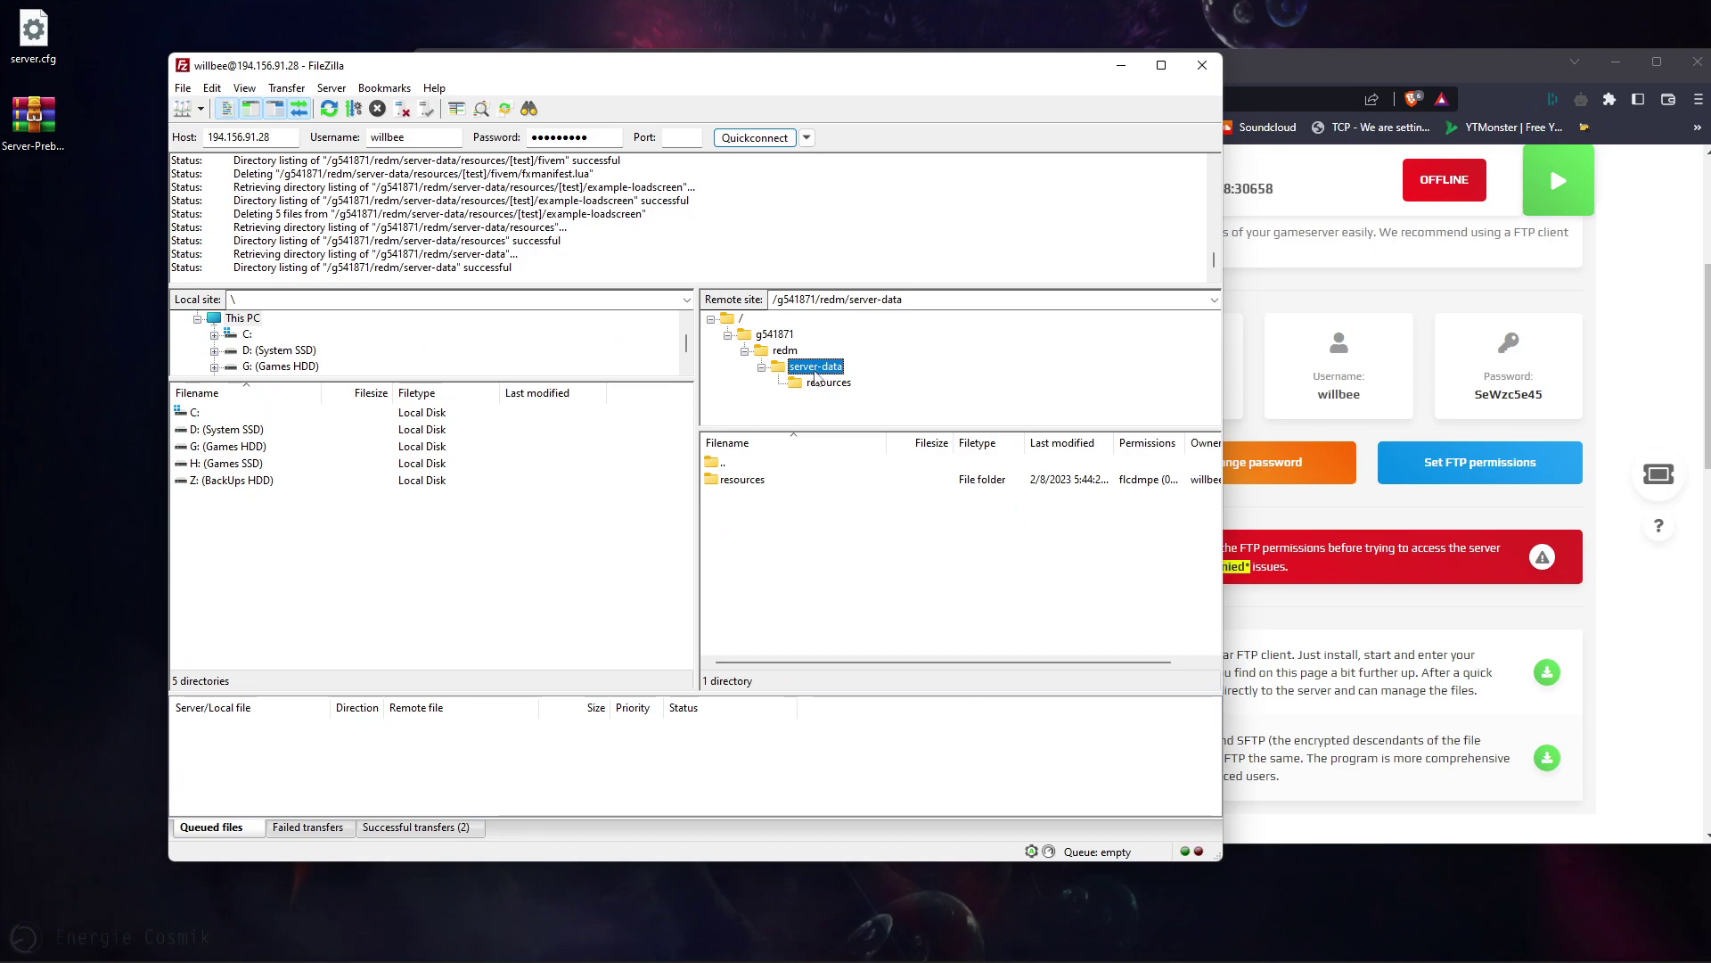
{"action": "double_click", "coordinate": [752, 481]}
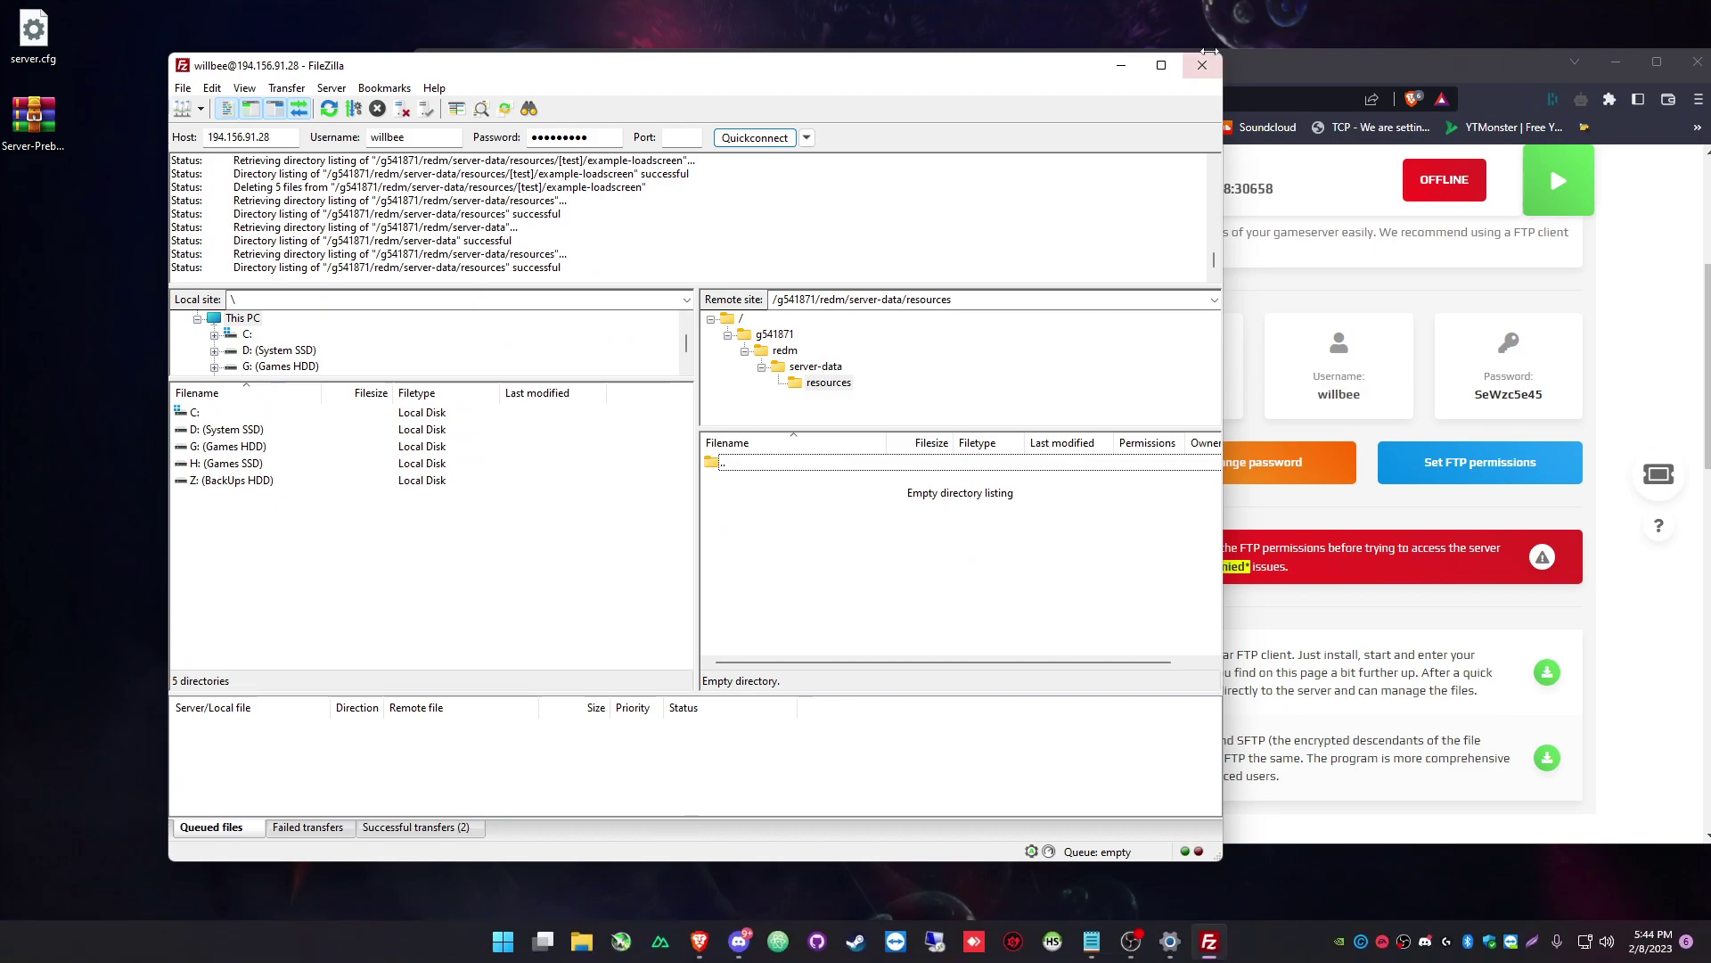
- In the browser, open DokusCore's Server-Prebuild repository on GitHub and show its code download options
{"action": "left_click", "coordinate": [1275, 60]}
{"action": "left_click", "coordinate": [651, 69]}
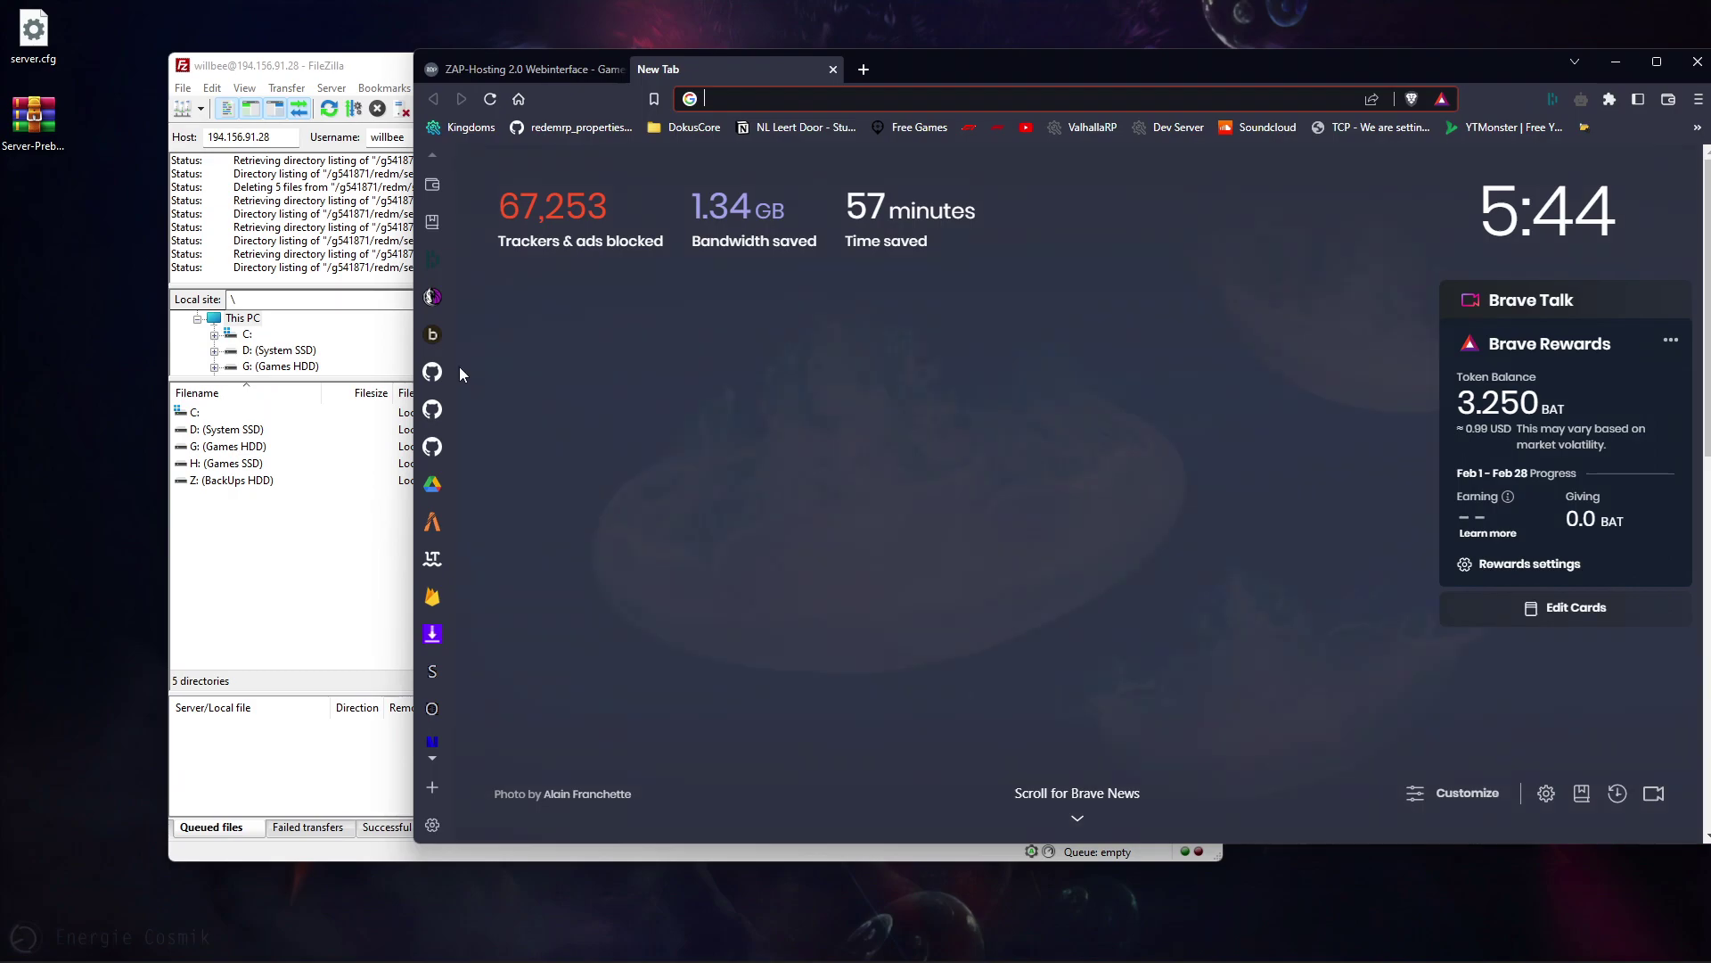
{"action": "left_click", "coordinate": [432, 371]}
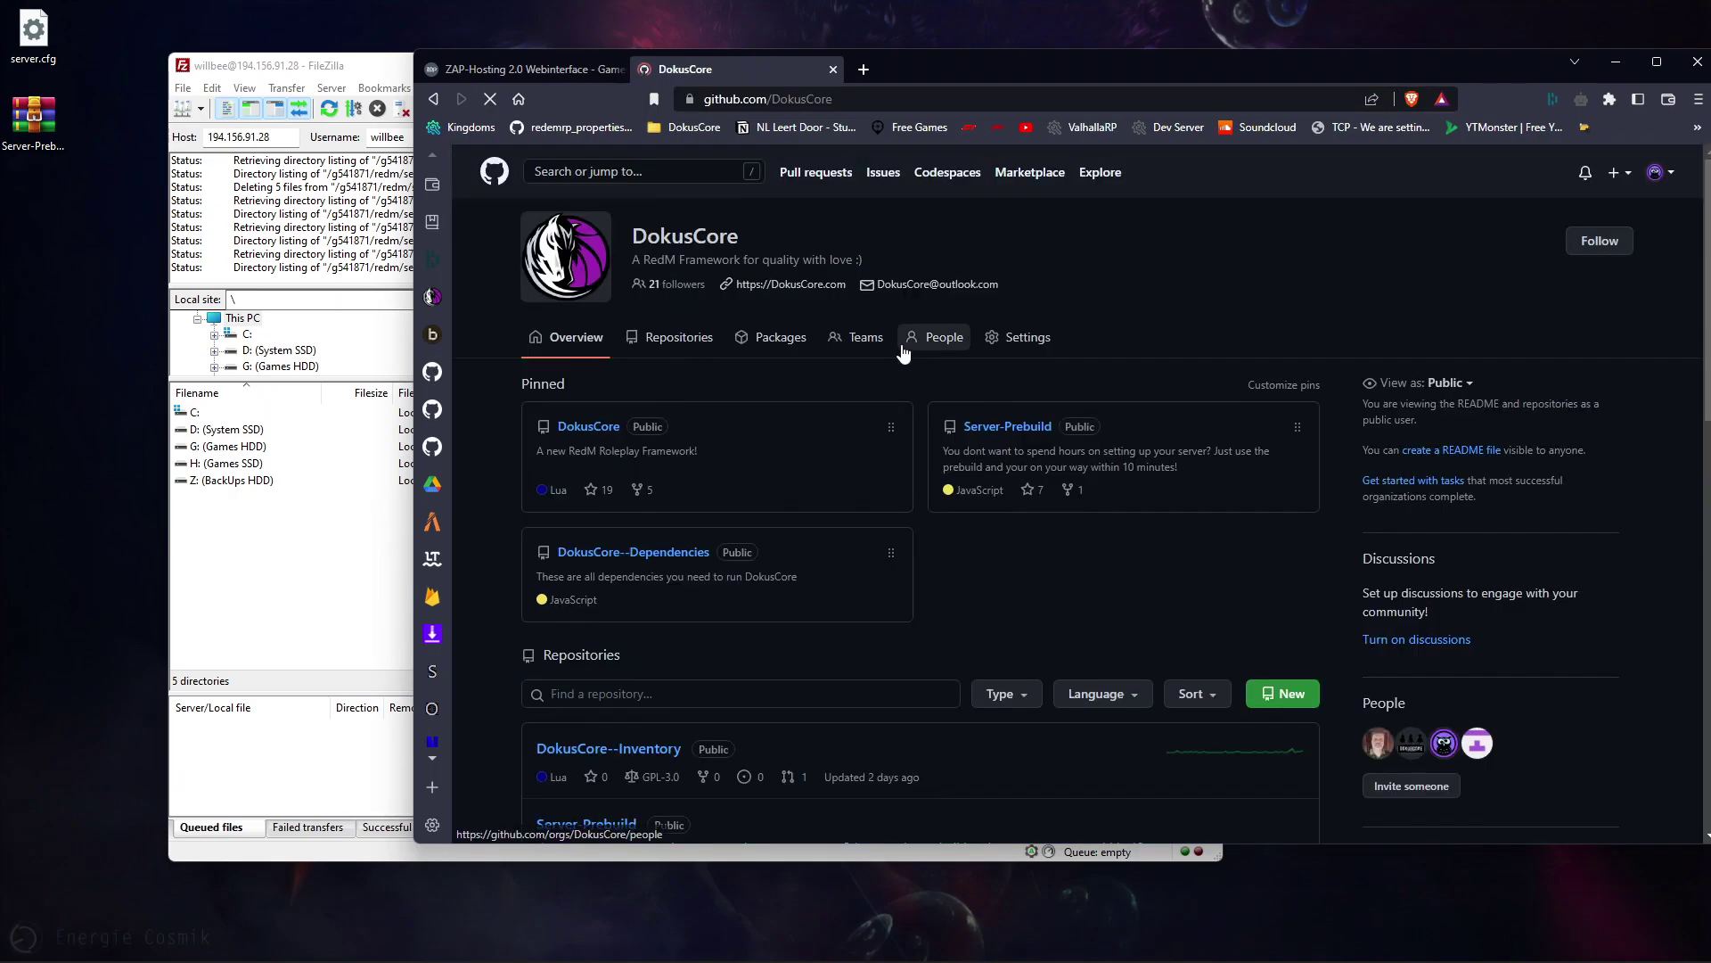
{"action": "left_click", "coordinate": [1015, 433]}
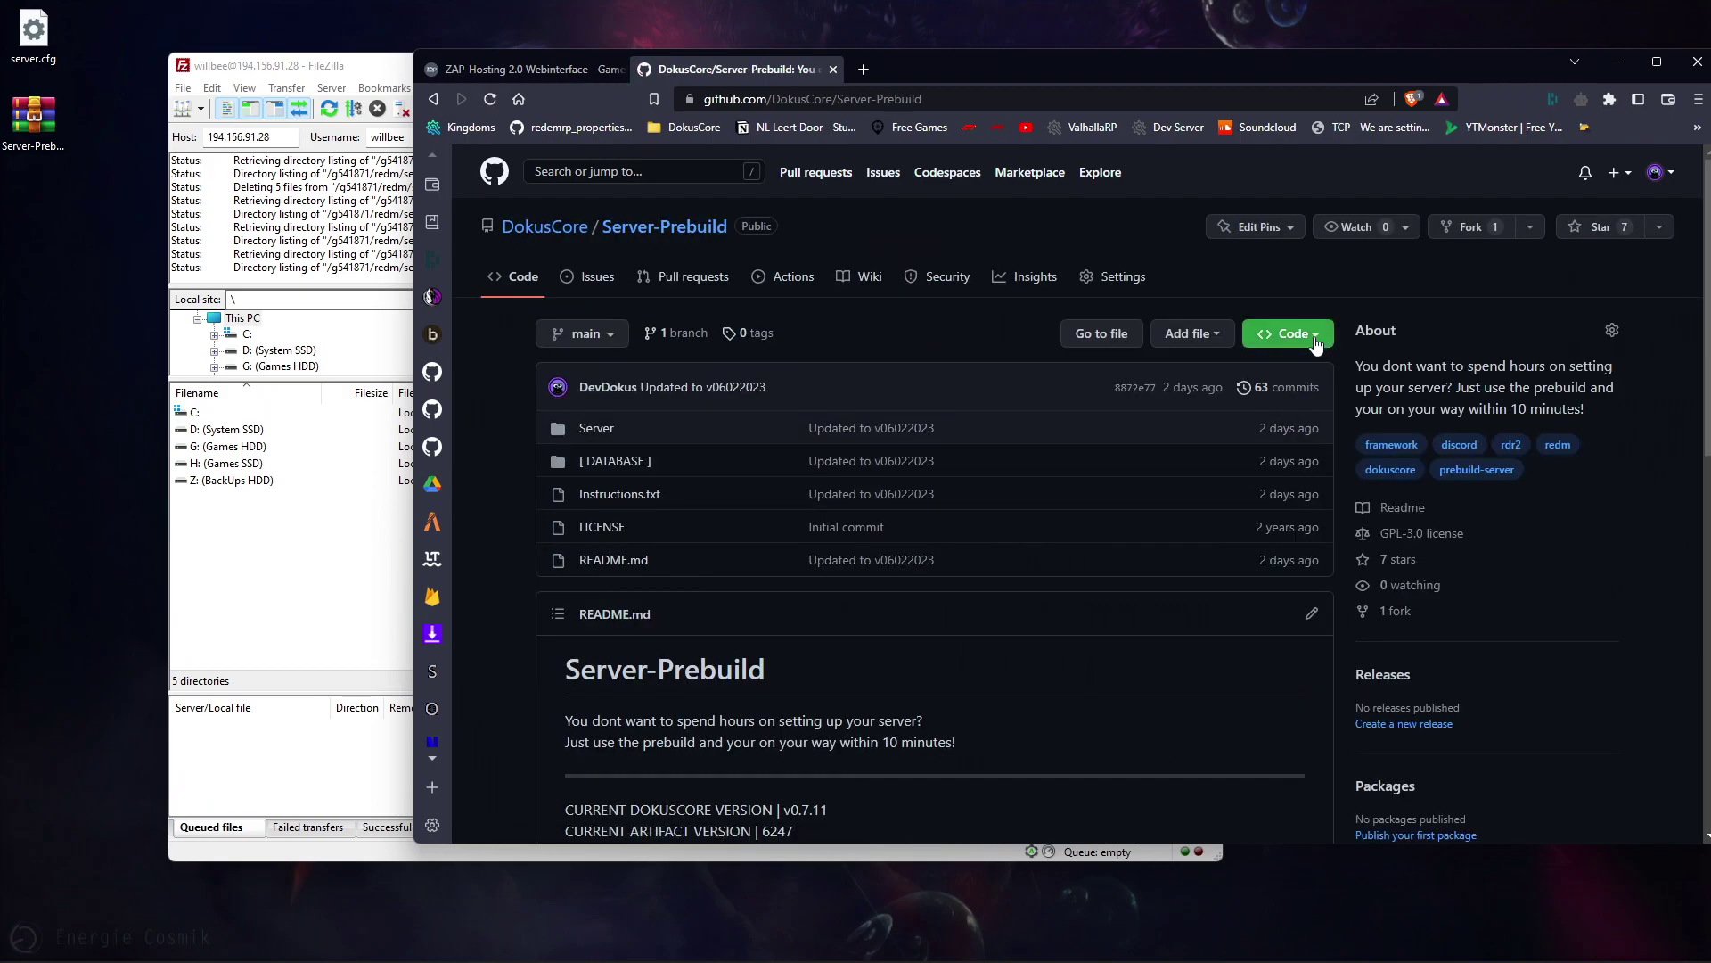
{"action": "left_click", "coordinate": [1315, 339]}
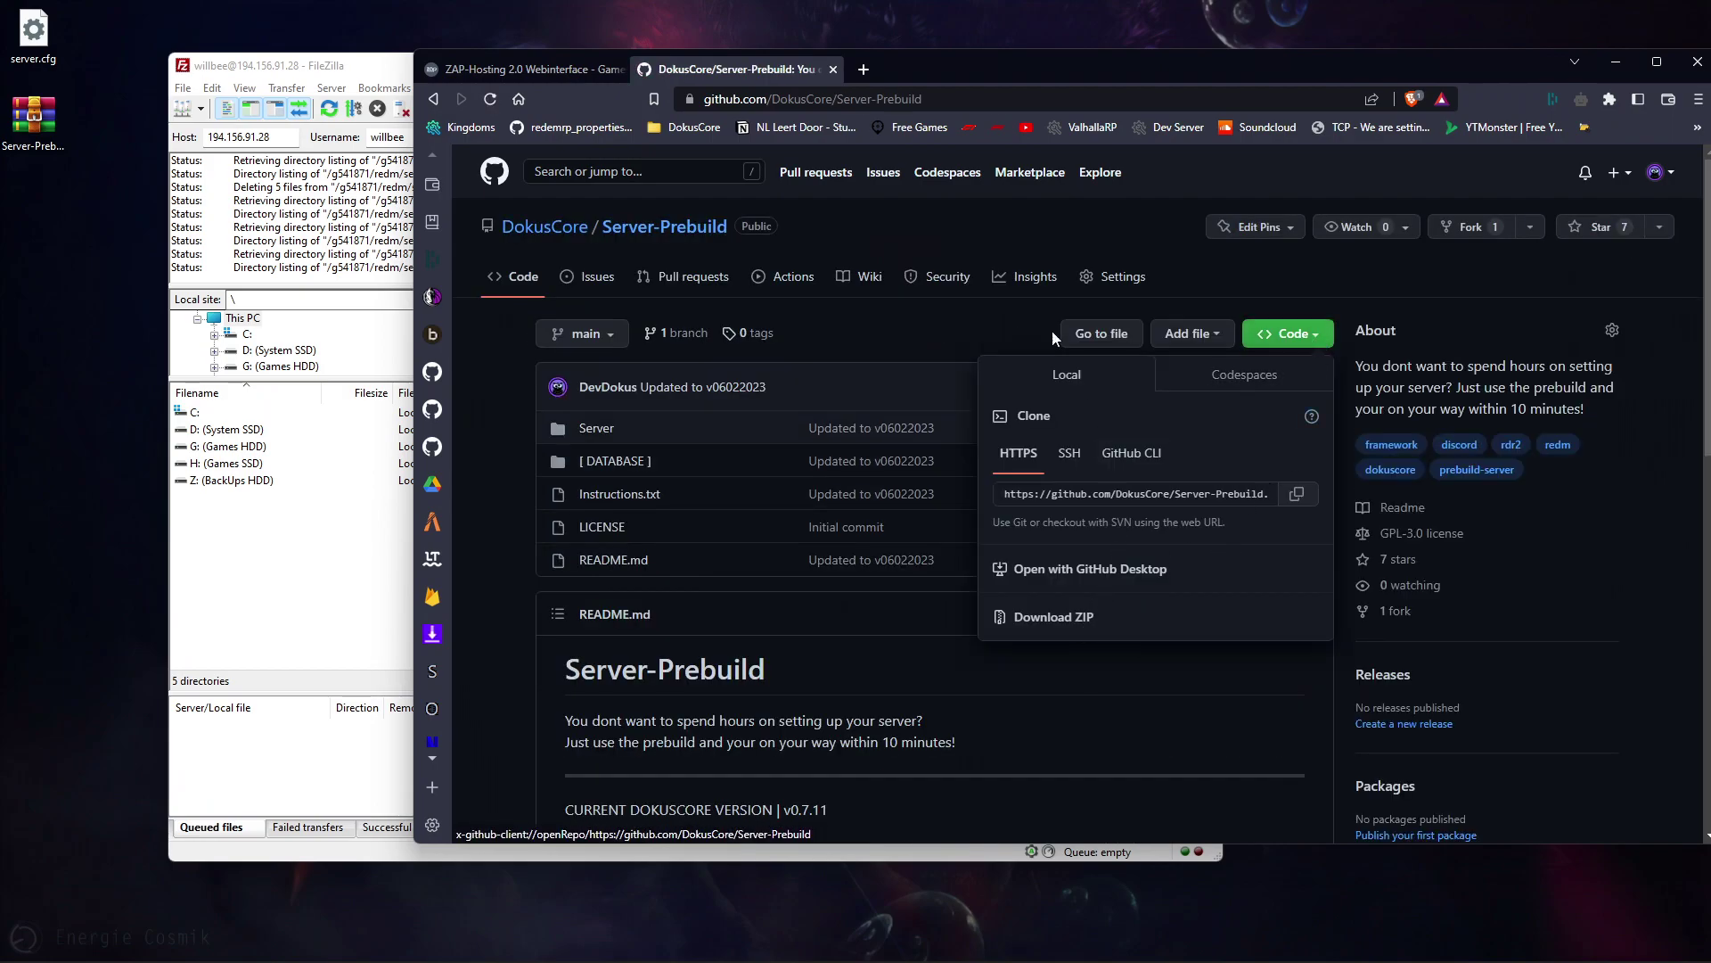
- Minimize the browser and extract the Server-Prebuild zip on the desktop into its own Server-Prebuild-main folder with WinRAR
{"action": "left_click", "coordinate": [1622, 63]}
{"action": "left_click", "coordinate": [17, 122]}
{"action": "left_click_drag", "start_coordinate": [794, 61], "coordinate": [1115, 53]}
{"action": "right_click", "coordinate": [45, 121]}
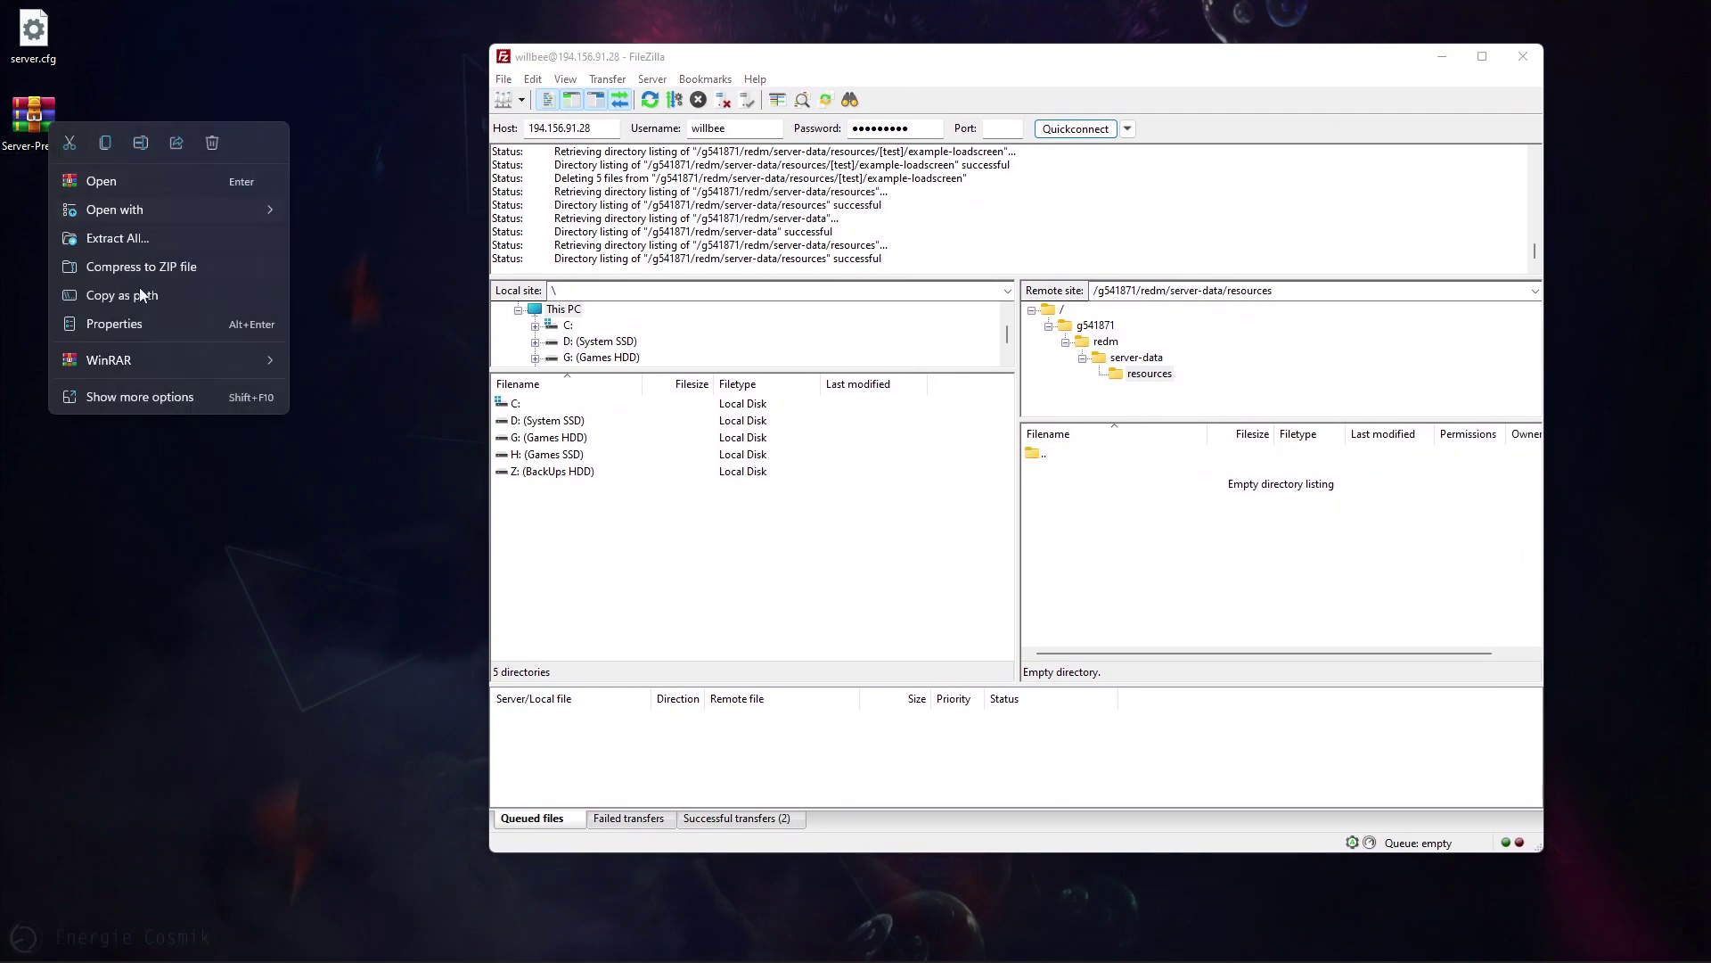
{"action": "mouse_move", "coordinate": [148, 371]}
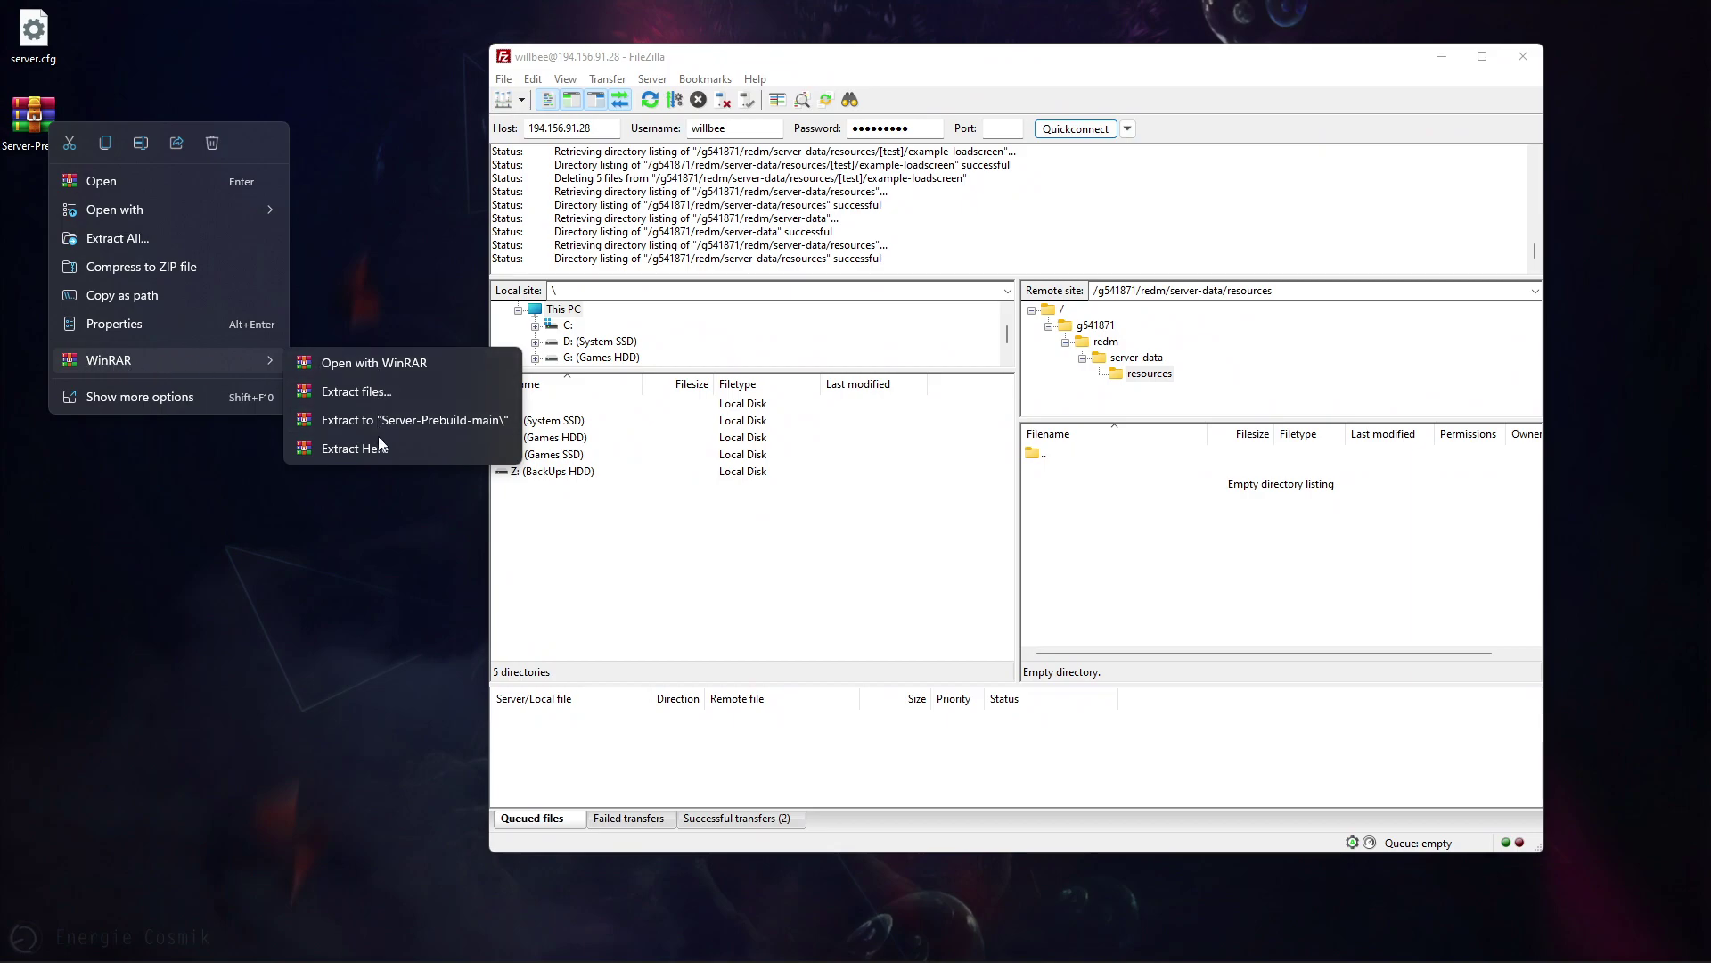
{"action": "left_click", "coordinate": [430, 420]}
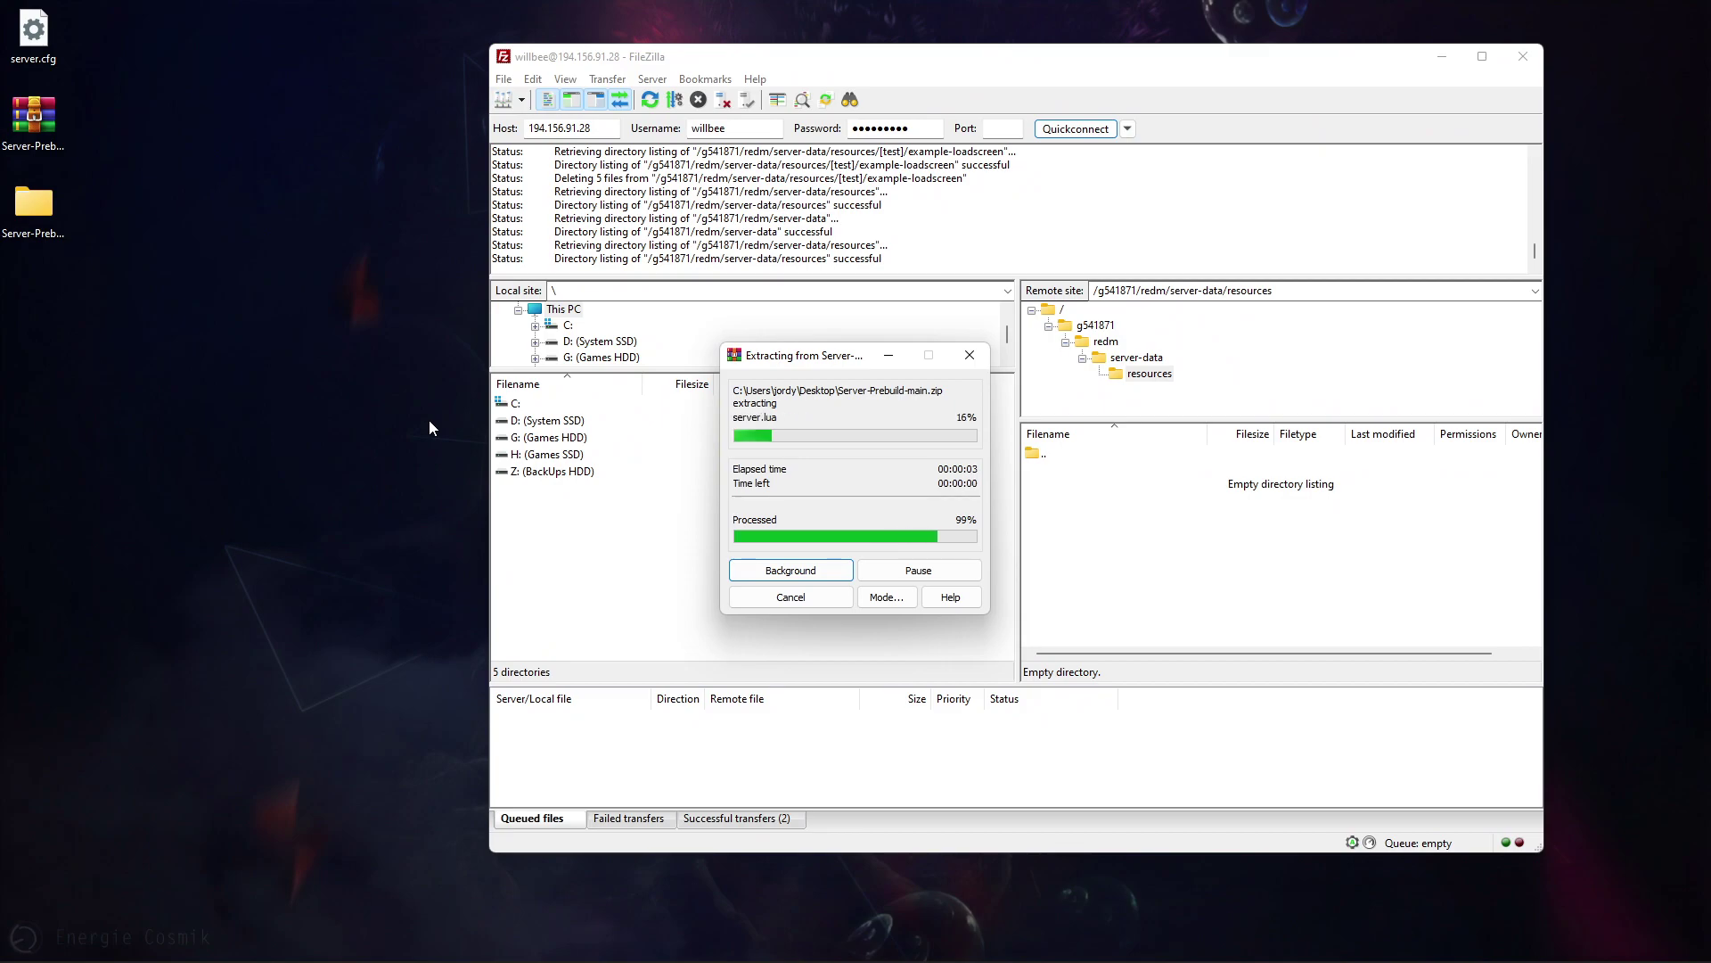
- Open the extracted Server-Prebuild-main folder on the desktop and the inner folder of the same name
{"action": "left_click", "coordinate": [43, 219]}
{"action": "double_click", "coordinate": [43, 219]}
{"action": "left_click_drag", "start_coordinate": [761, 63], "coordinate": [459, 46]}
{"action": "double_click", "coordinate": [348, 213]}
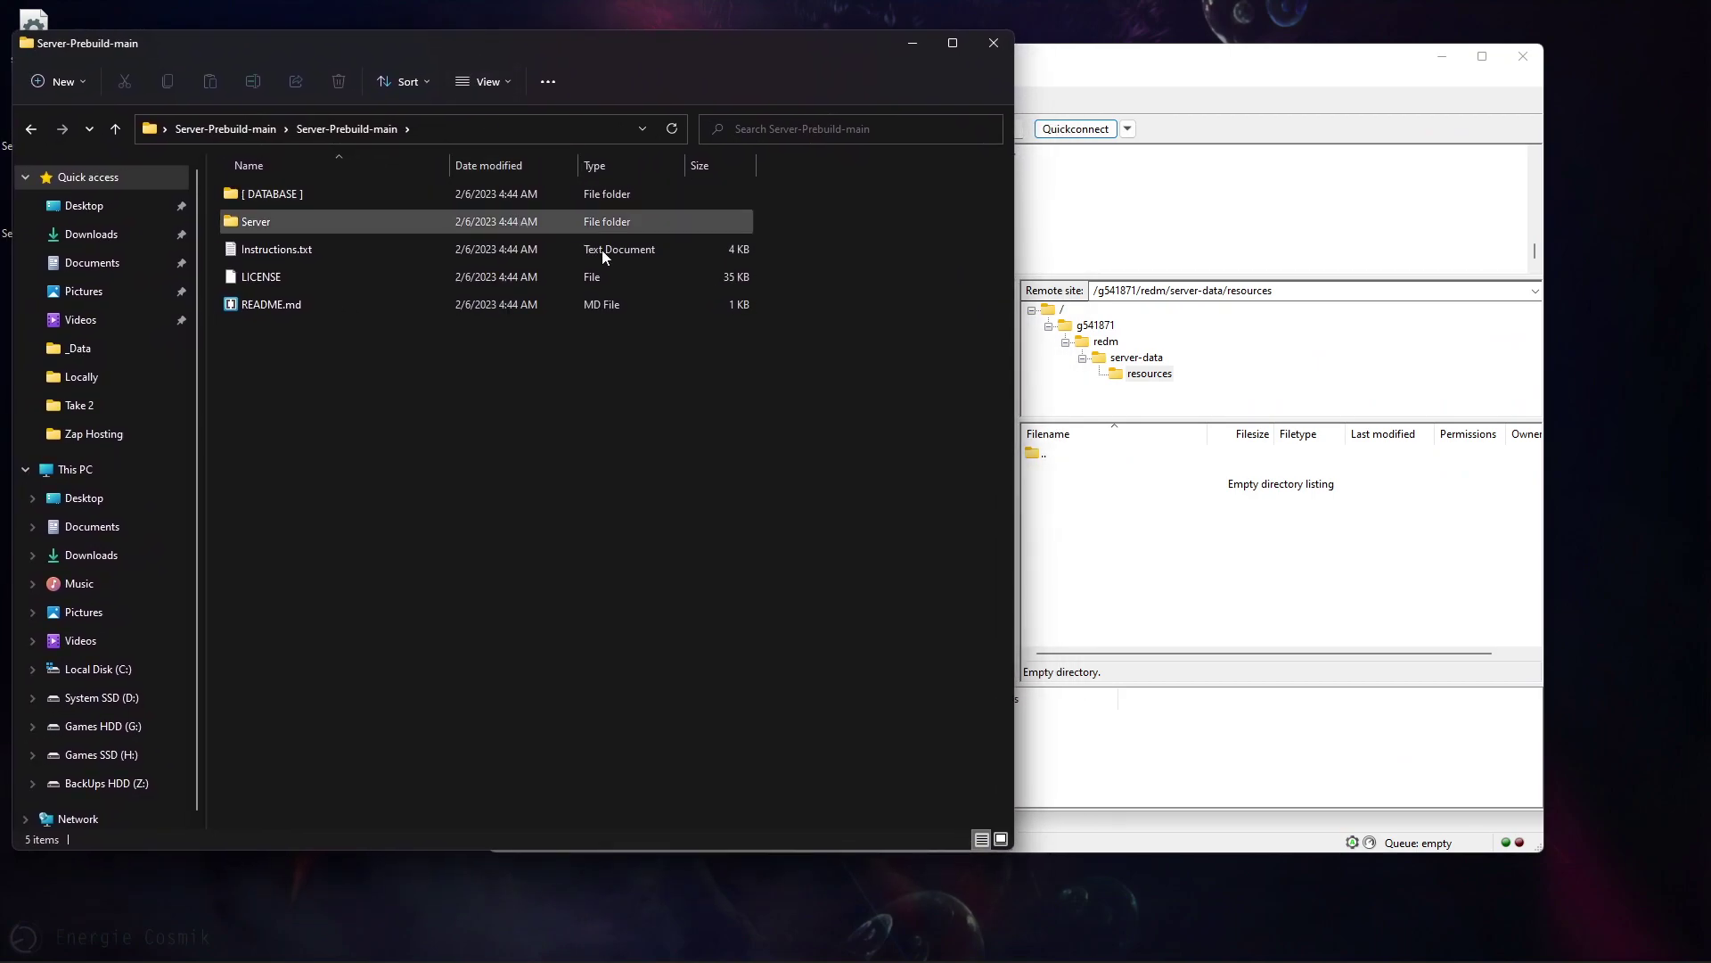
- Launch Atom and add the desktop's Server-Prebuild-main folder as its project
{"action": "left_click", "coordinate": [778, 942]}
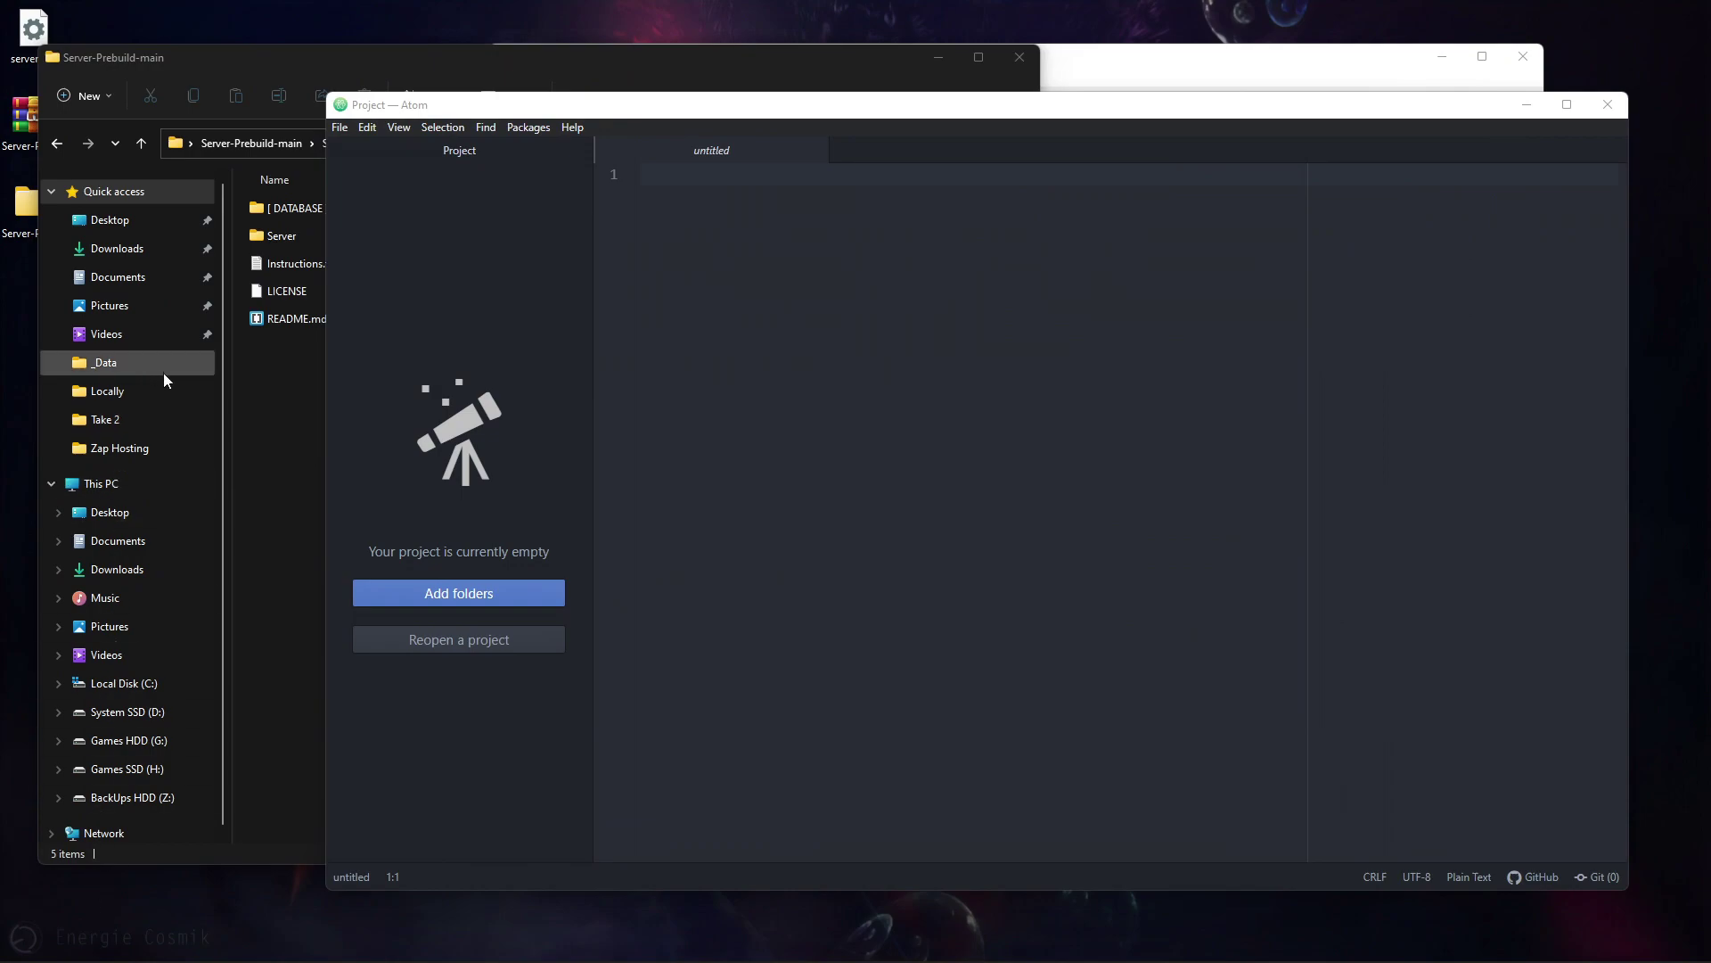
{"action": "left_click", "coordinate": [256, 412]}
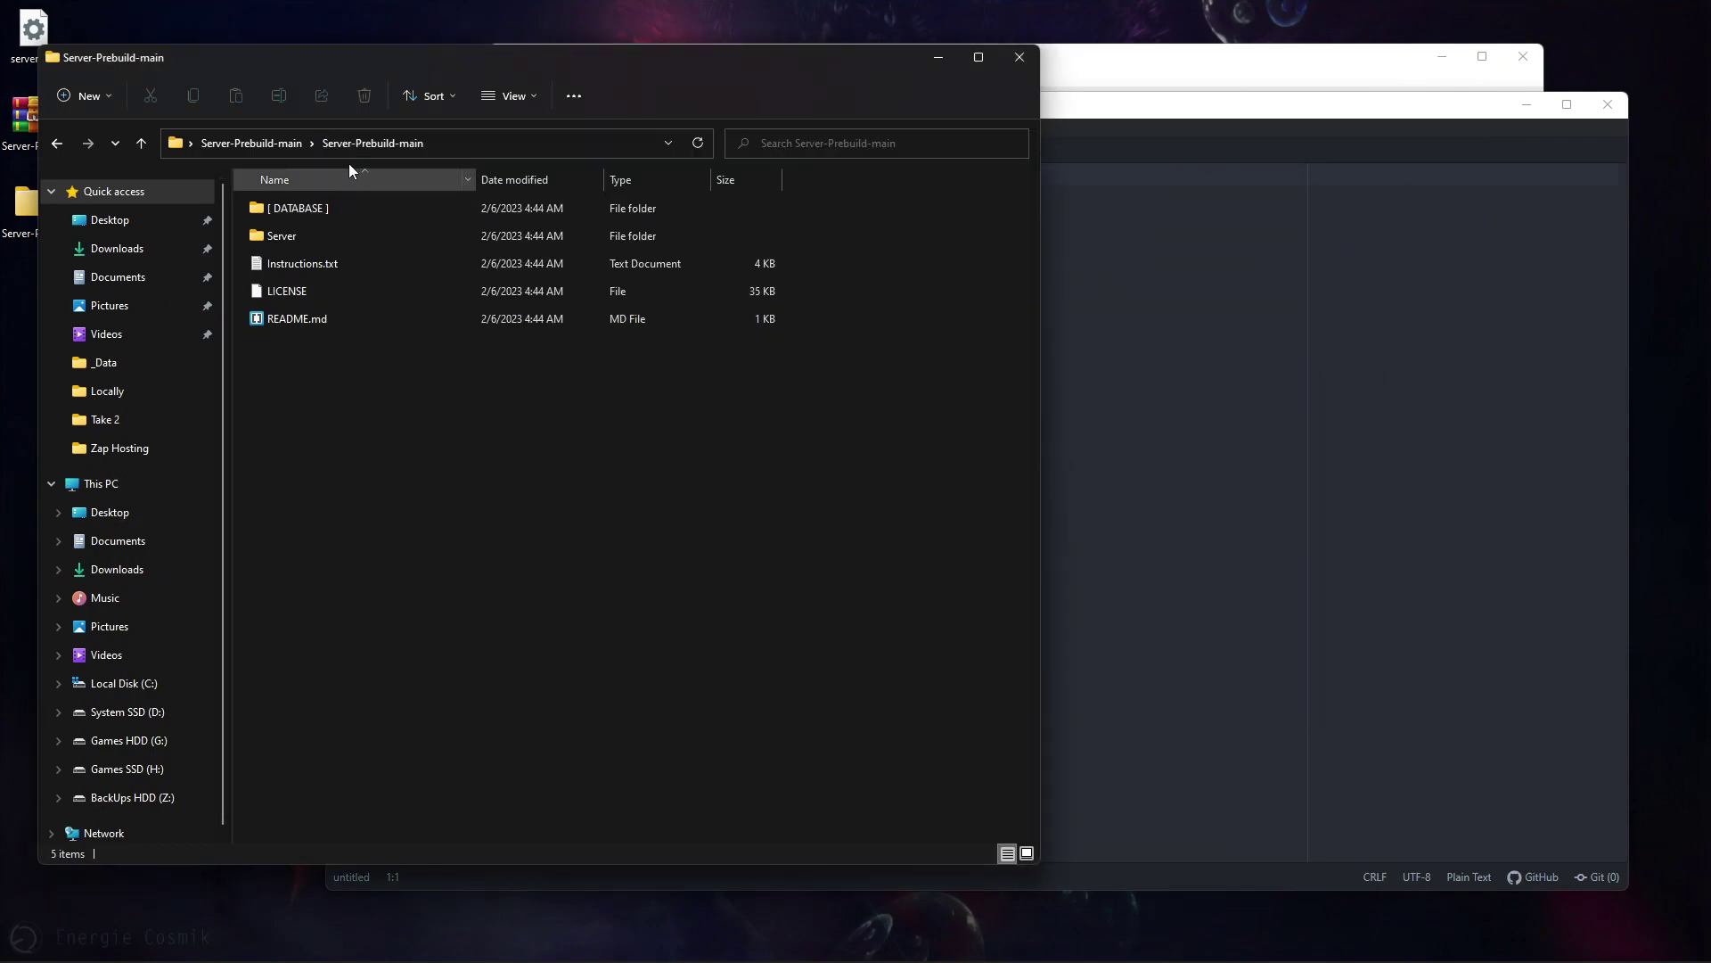
{"action": "left_click_drag", "start_coordinate": [389, 57], "coordinate": [1091, 68]}
{"action": "left_click_drag", "start_coordinate": [43, 207], "coordinate": [408, 221]}
{"action": "left_click_drag", "start_coordinate": [639, 111], "coordinate": [427, 105]}
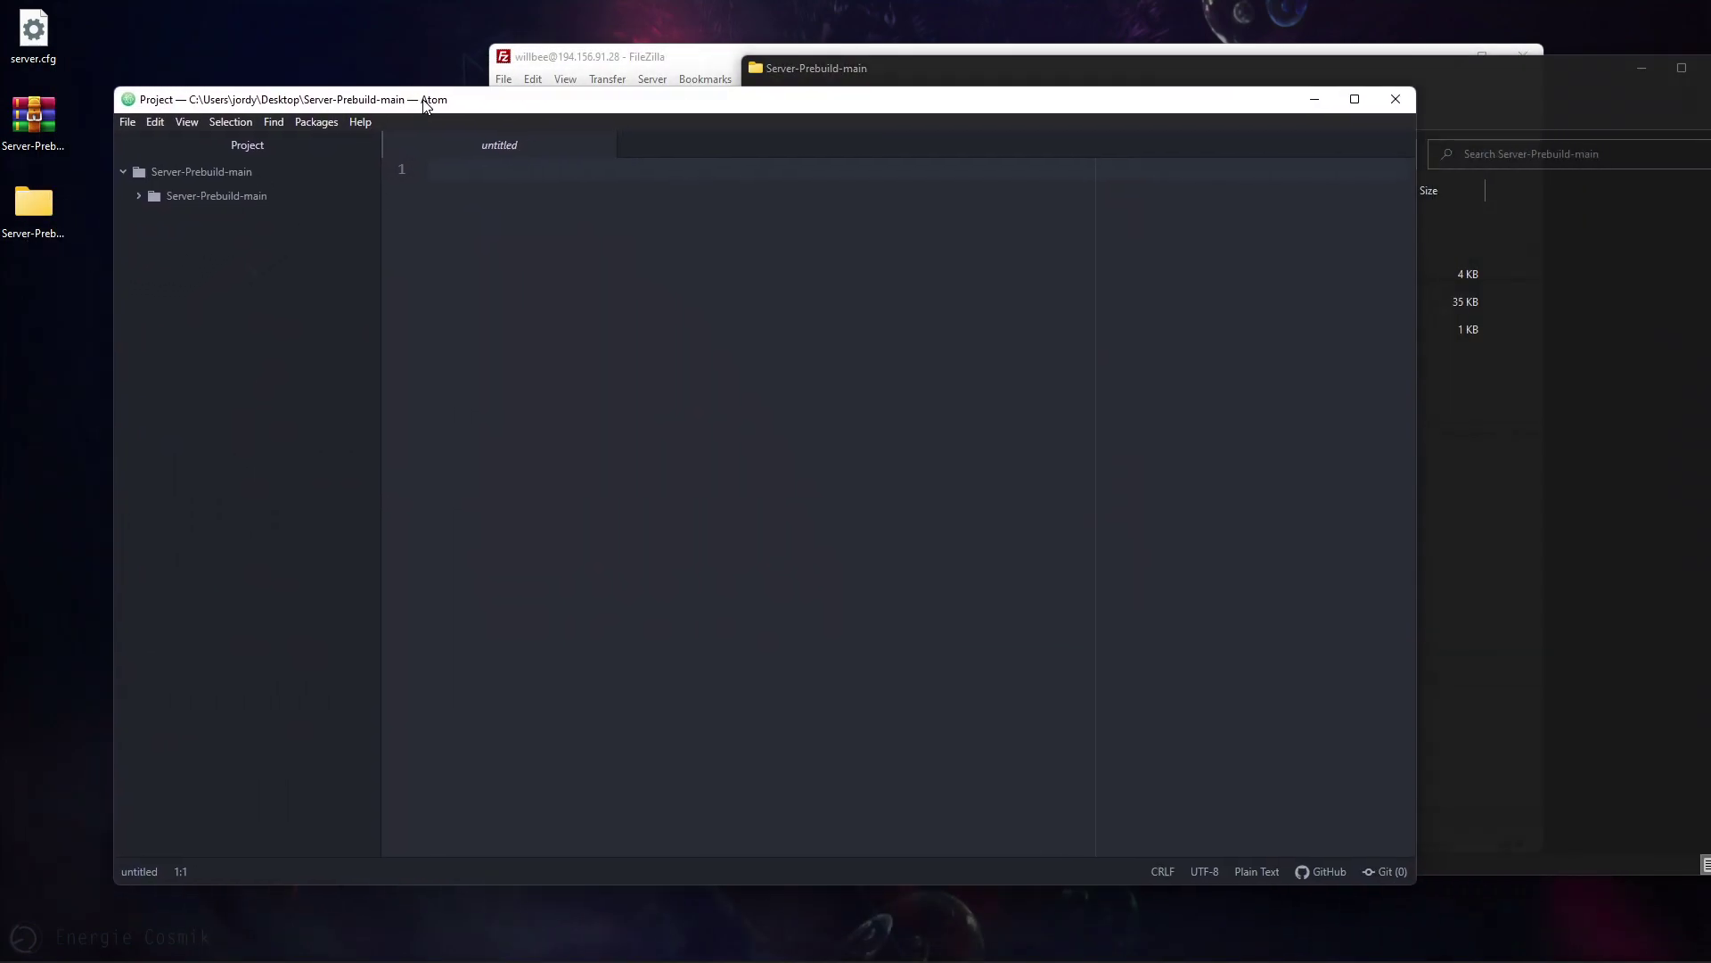
- Expand the inner Server-Prebuild-main, Server and _Data folders in Atom's project tree
{"action": "left_click", "coordinate": [158, 201]}
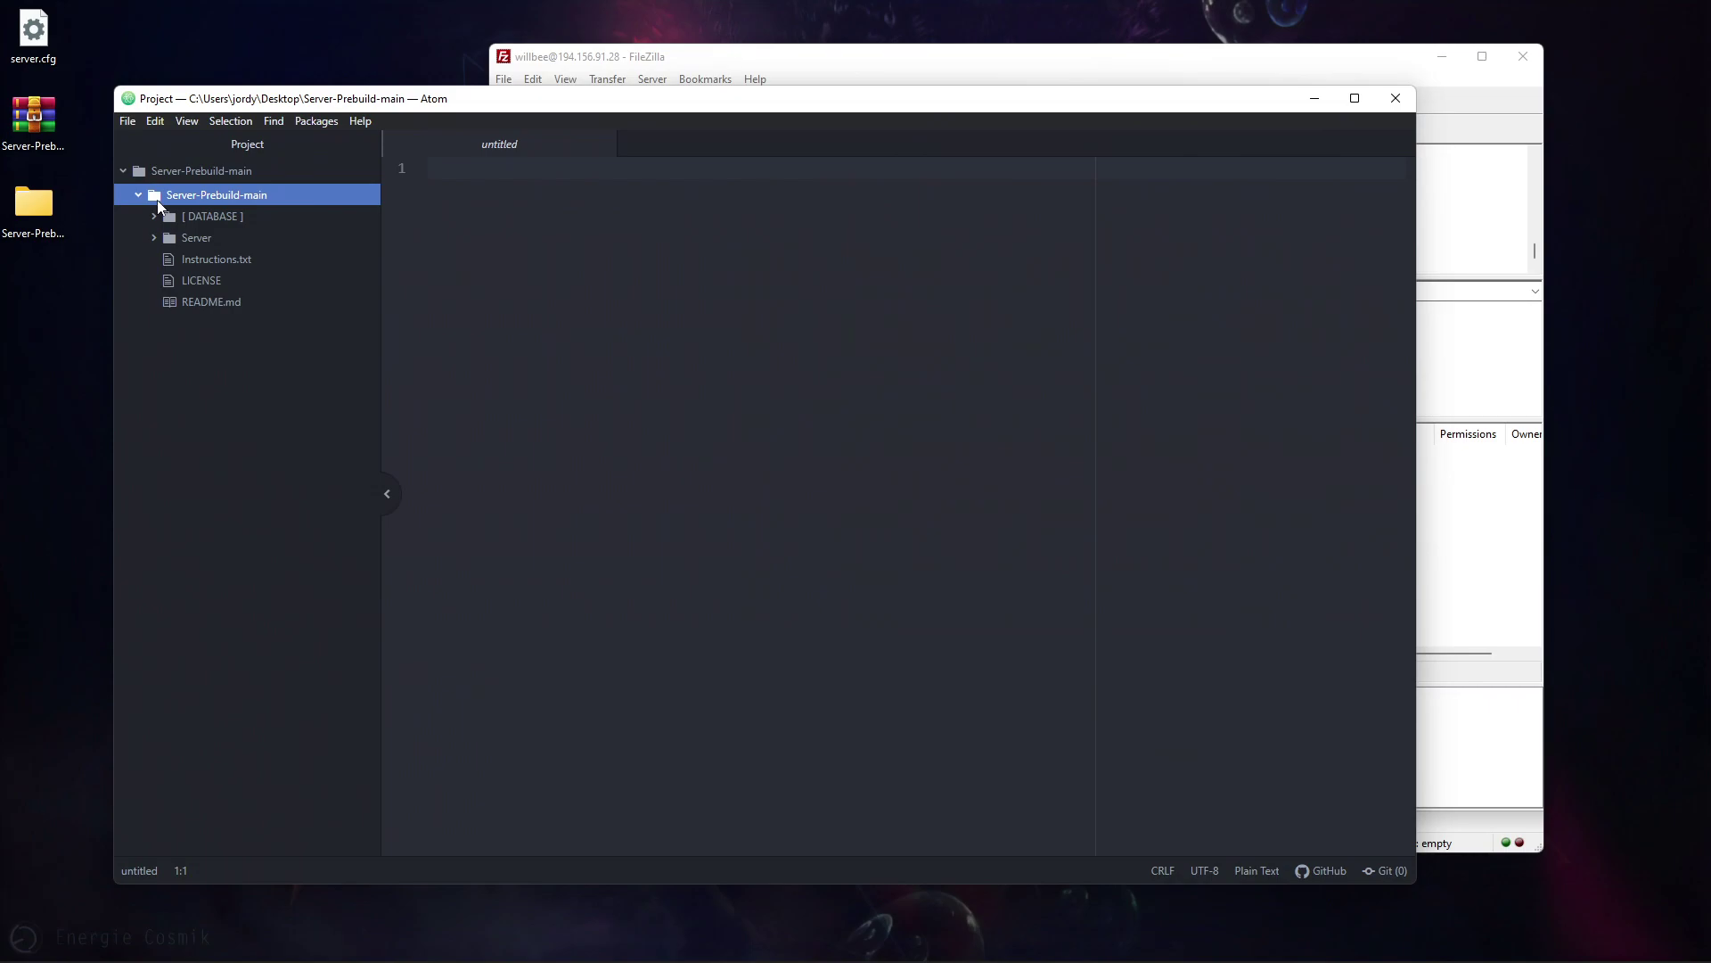
{"action": "left_click", "coordinate": [192, 237]}
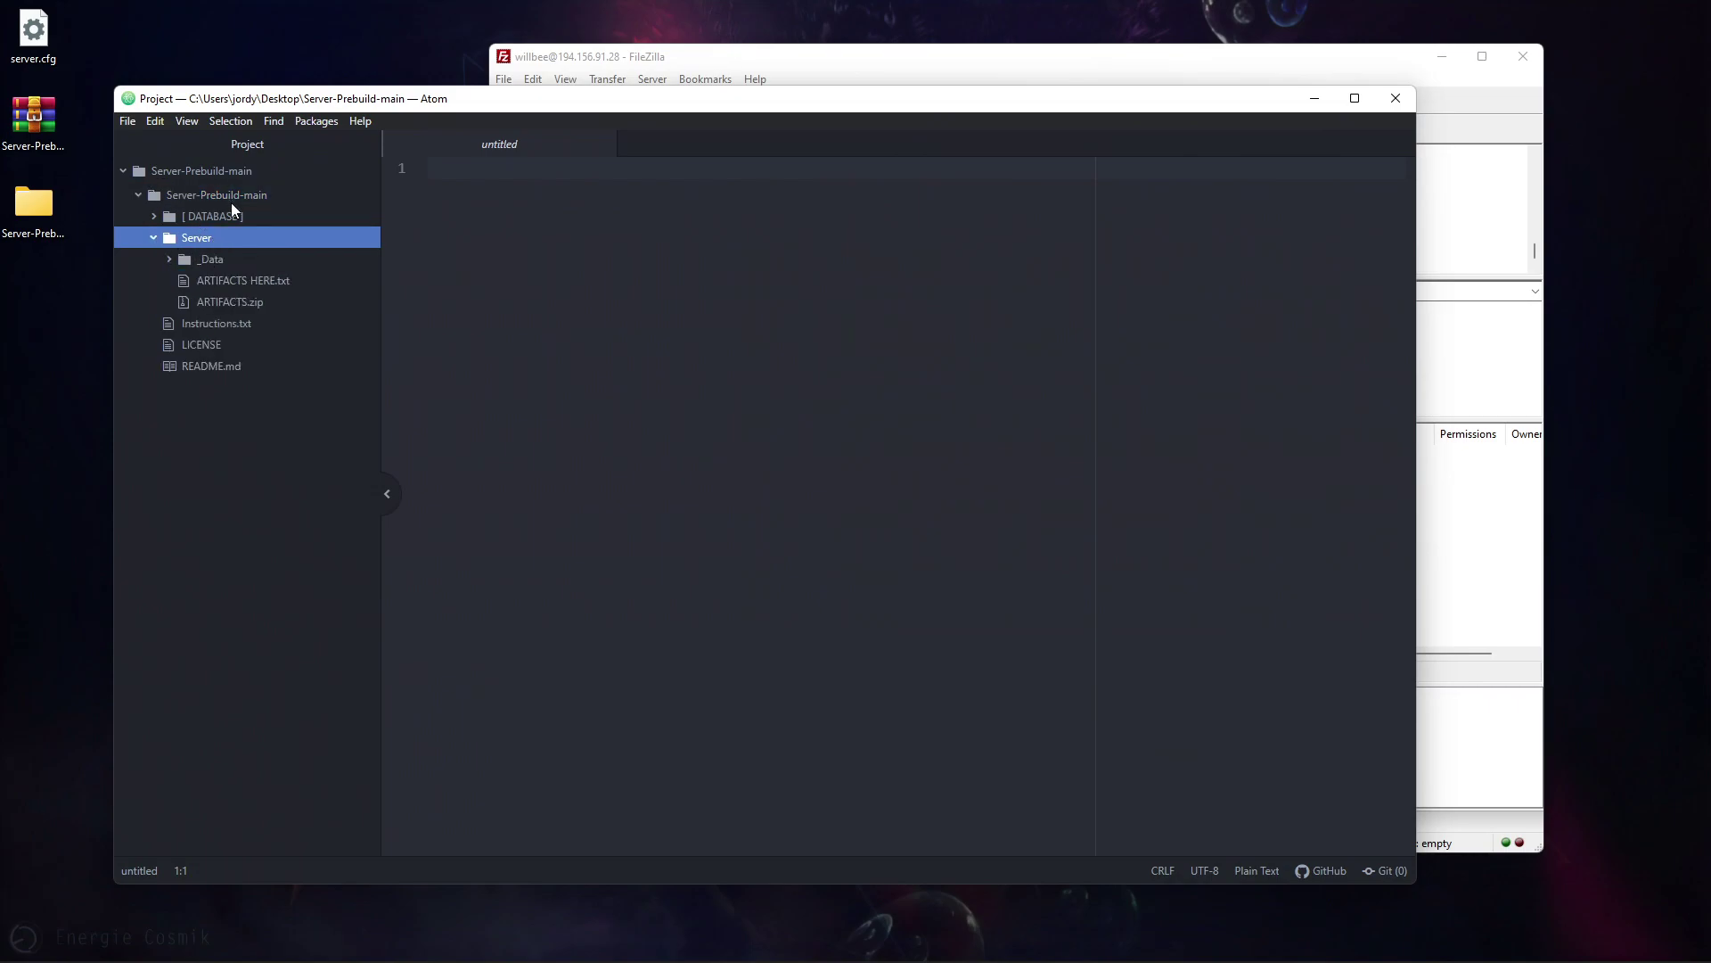
{"action": "left_click", "coordinate": [207, 258]}
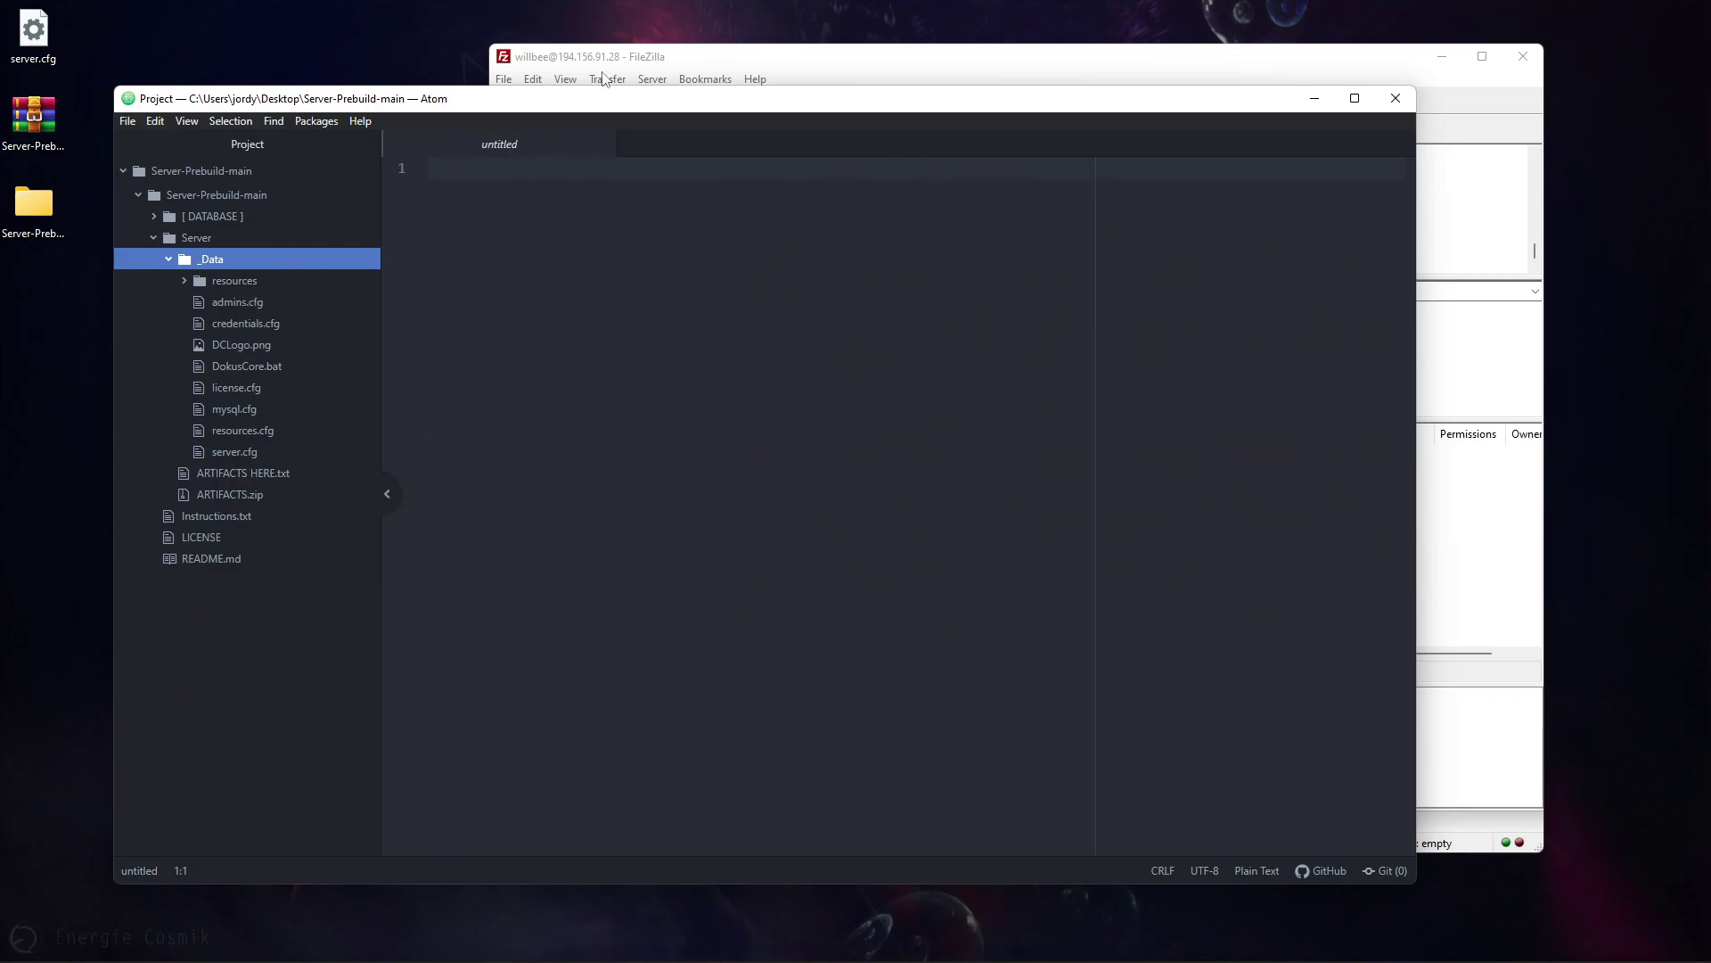
- In File Explorer, open the extracted Server-Prebuild-main folder and browse through Server and _Data to its resources folder
{"action": "left_click", "coordinate": [752, 60]}
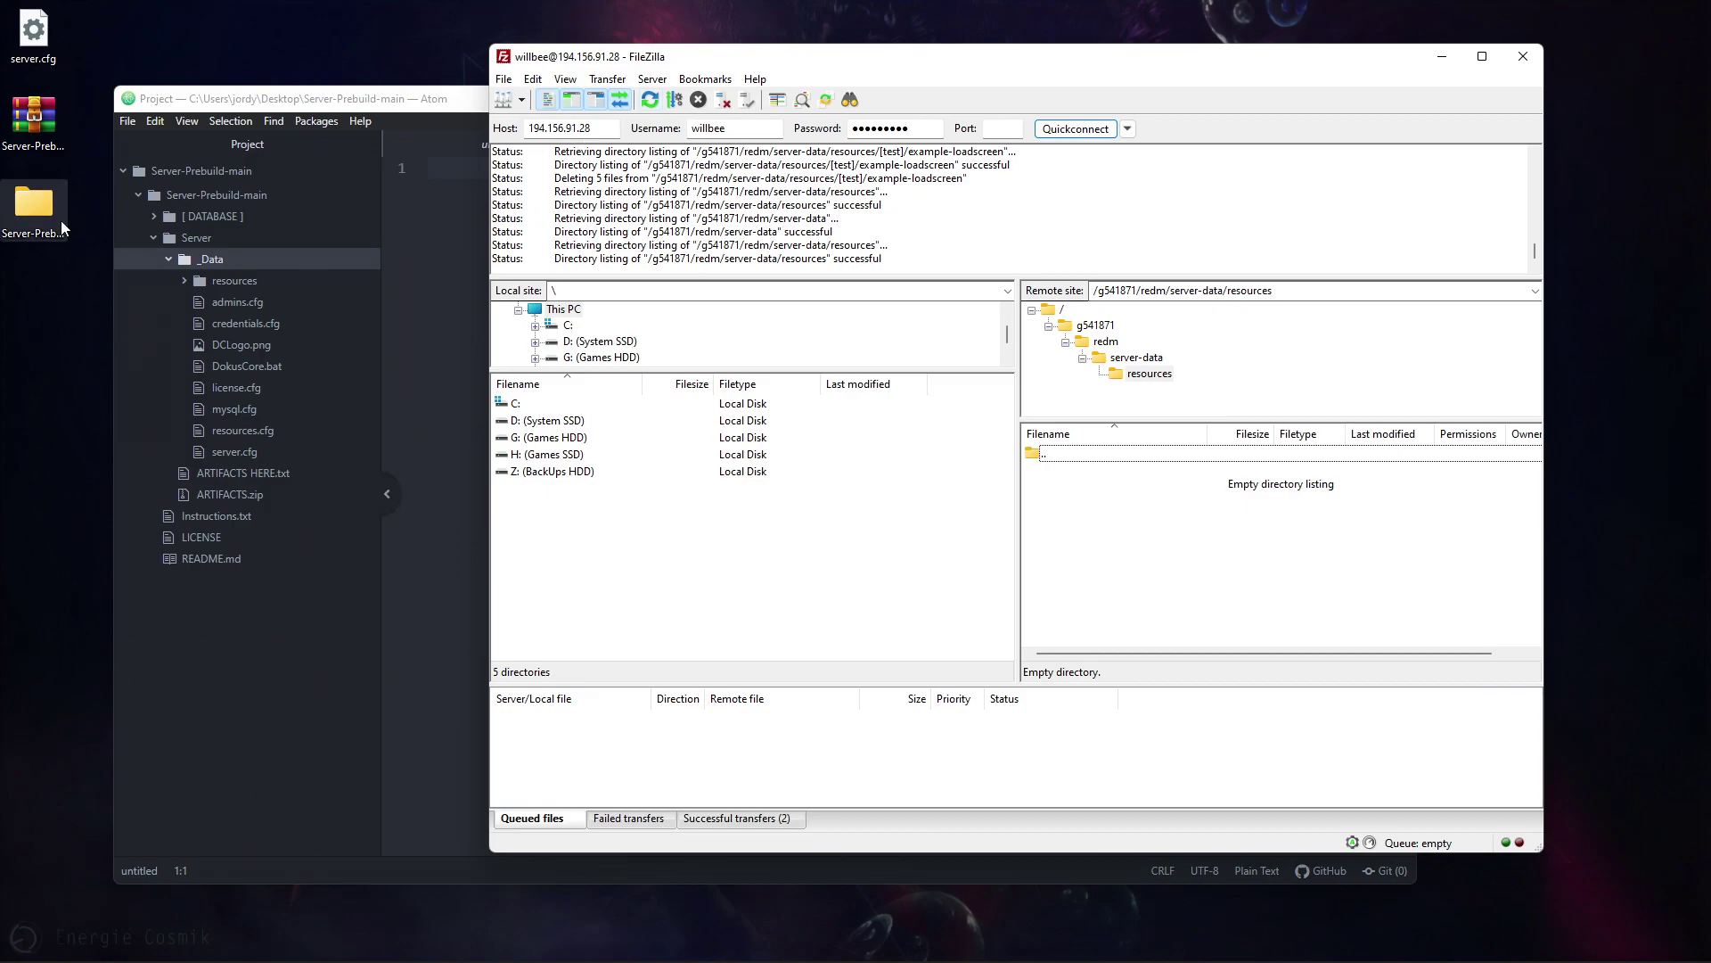
{"action": "double_click", "coordinate": [35, 210]}
{"action": "left_click_drag", "start_coordinate": [840, 62], "coordinate": [498, 60]}
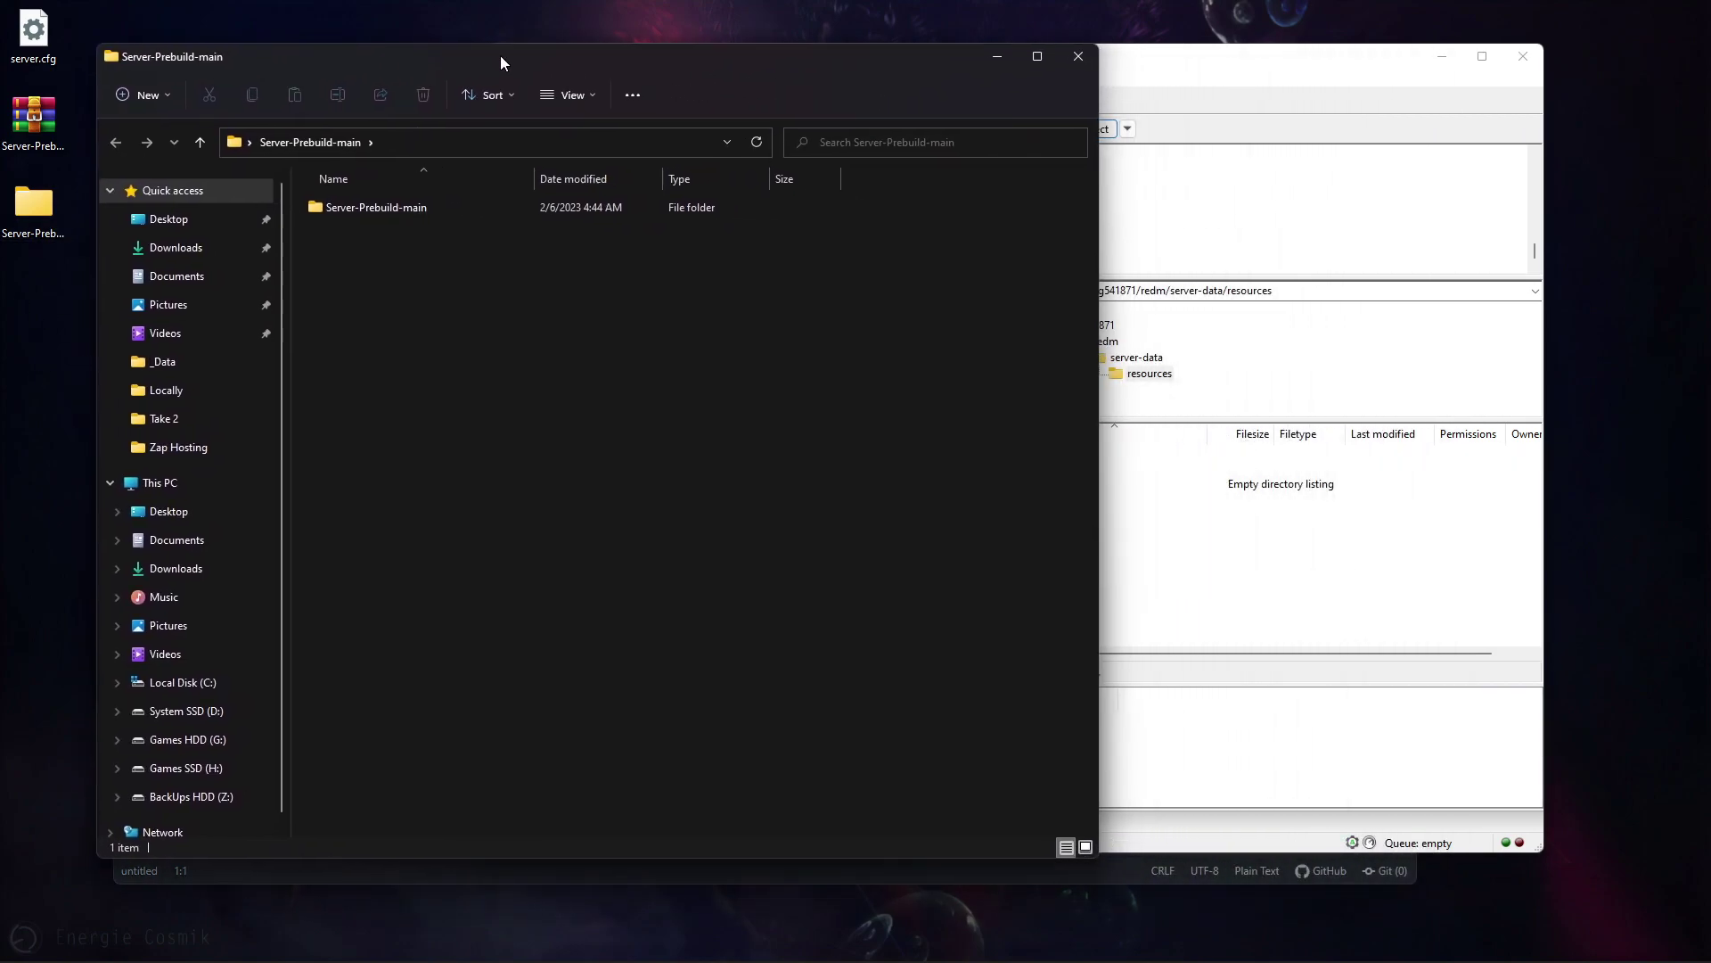
{"action": "double_click", "coordinate": [361, 212]}
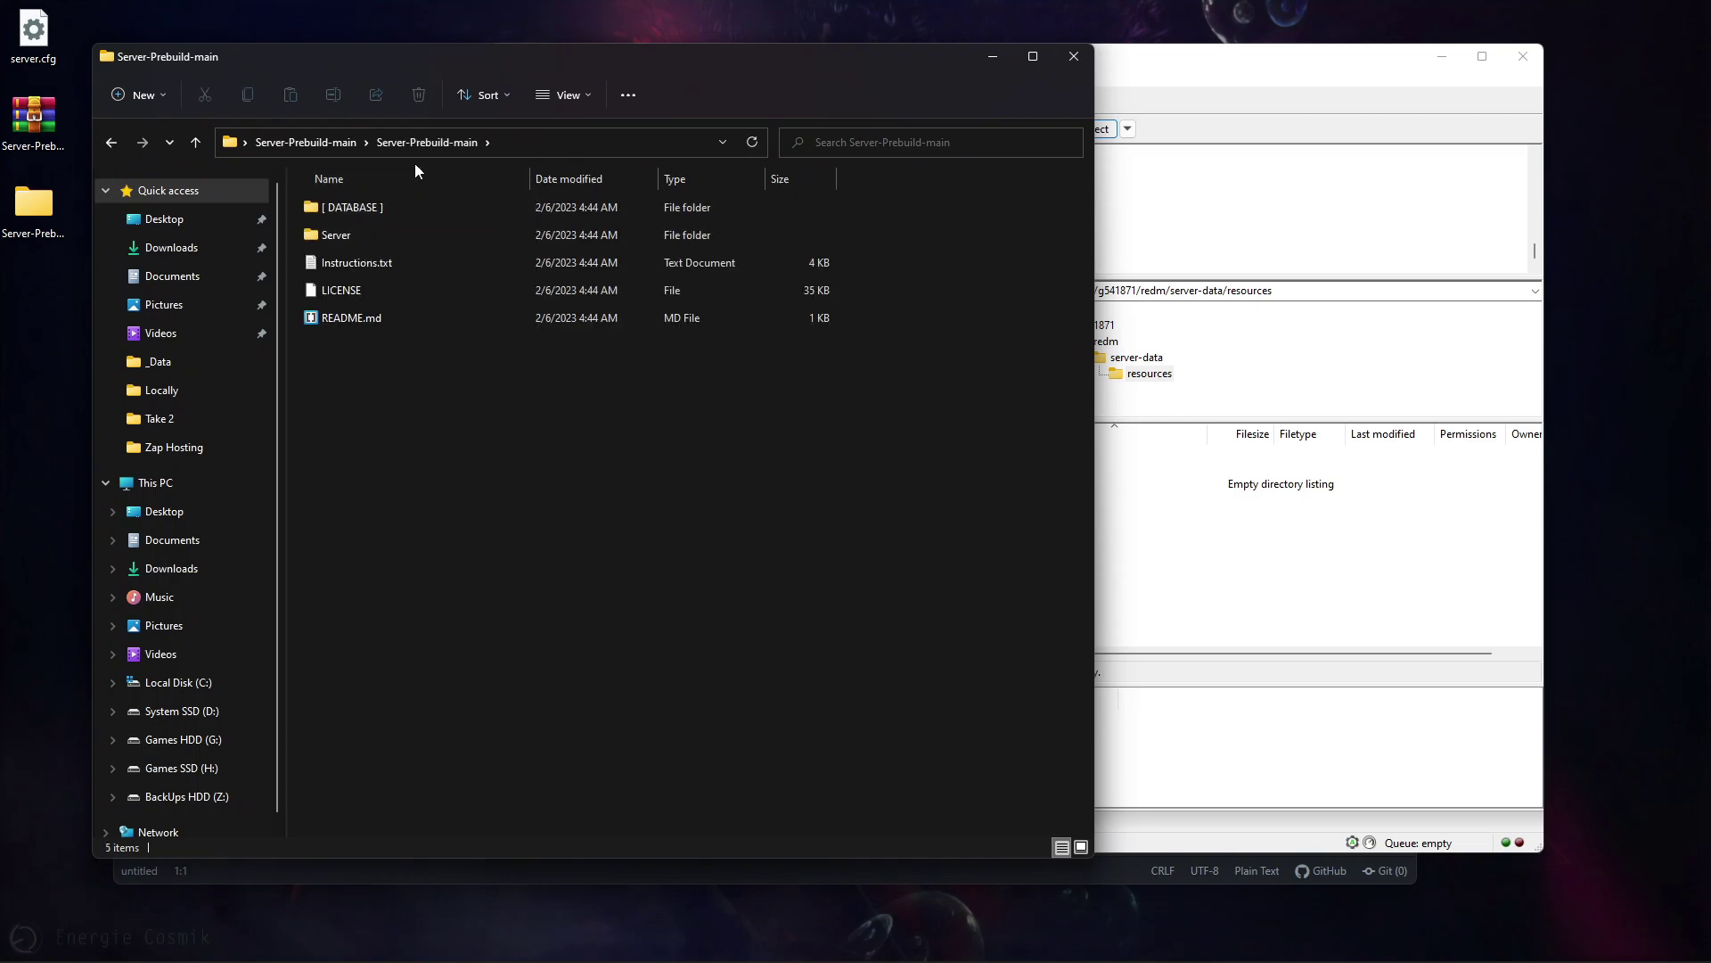
{"action": "double_click", "coordinate": [364, 243]}
{"action": "double_click", "coordinate": [322, 208]}
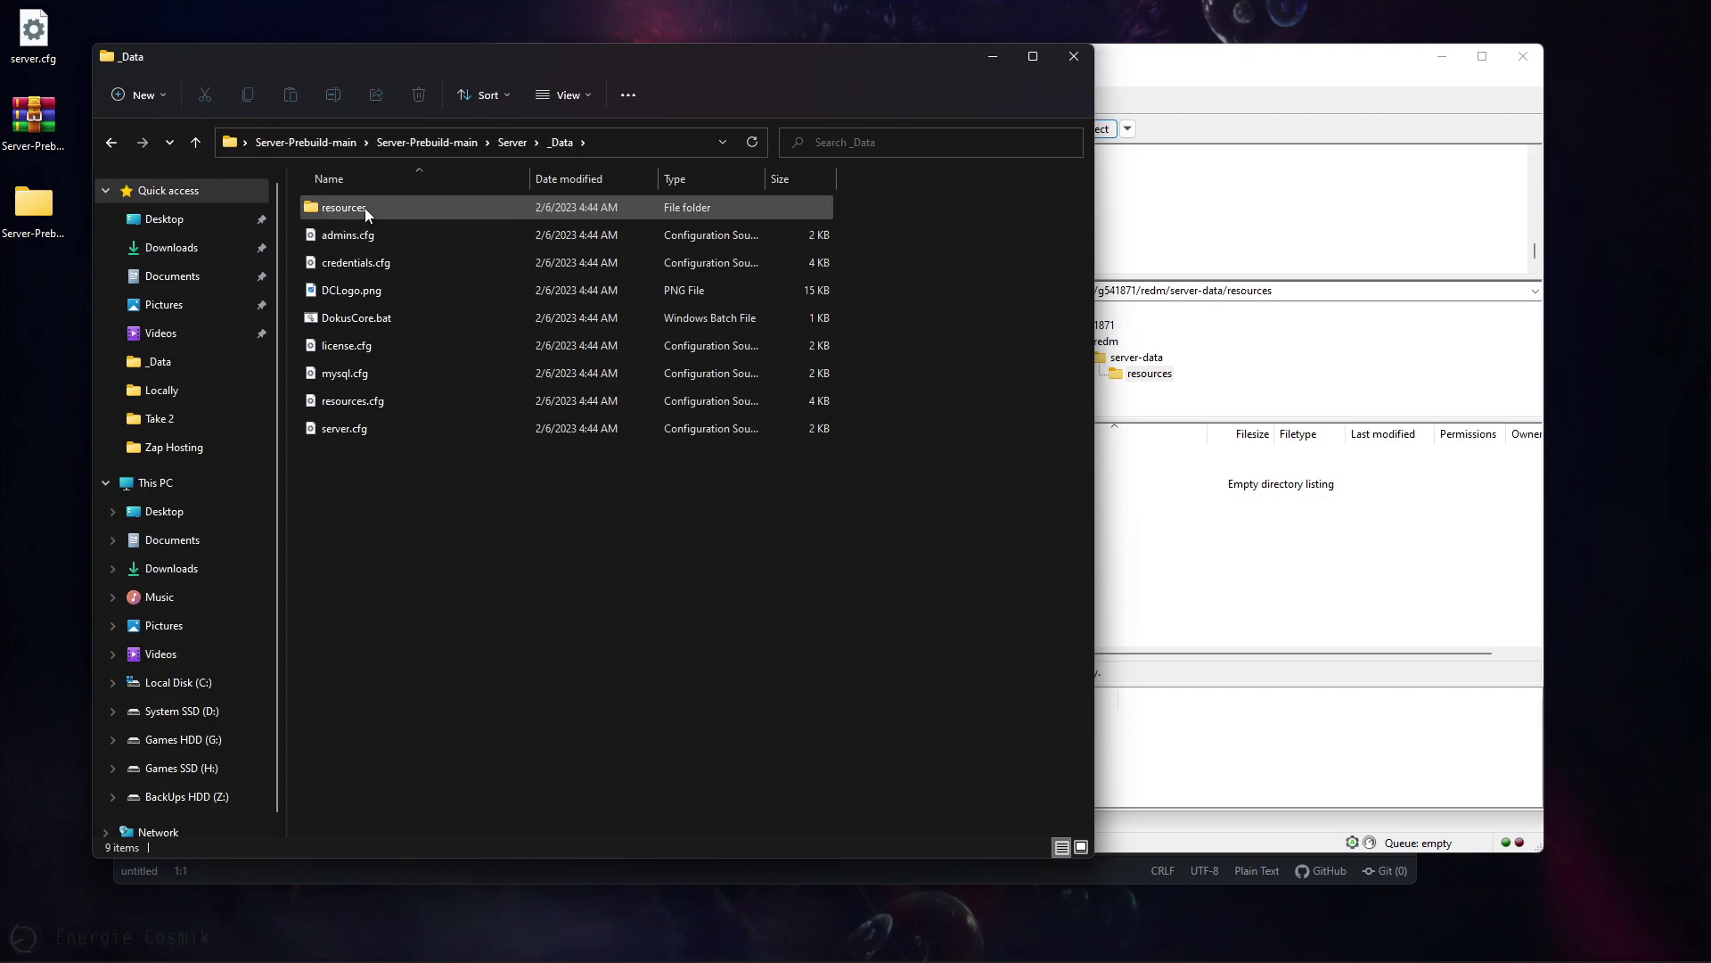
{"action": "double_click", "coordinate": [355, 211]}
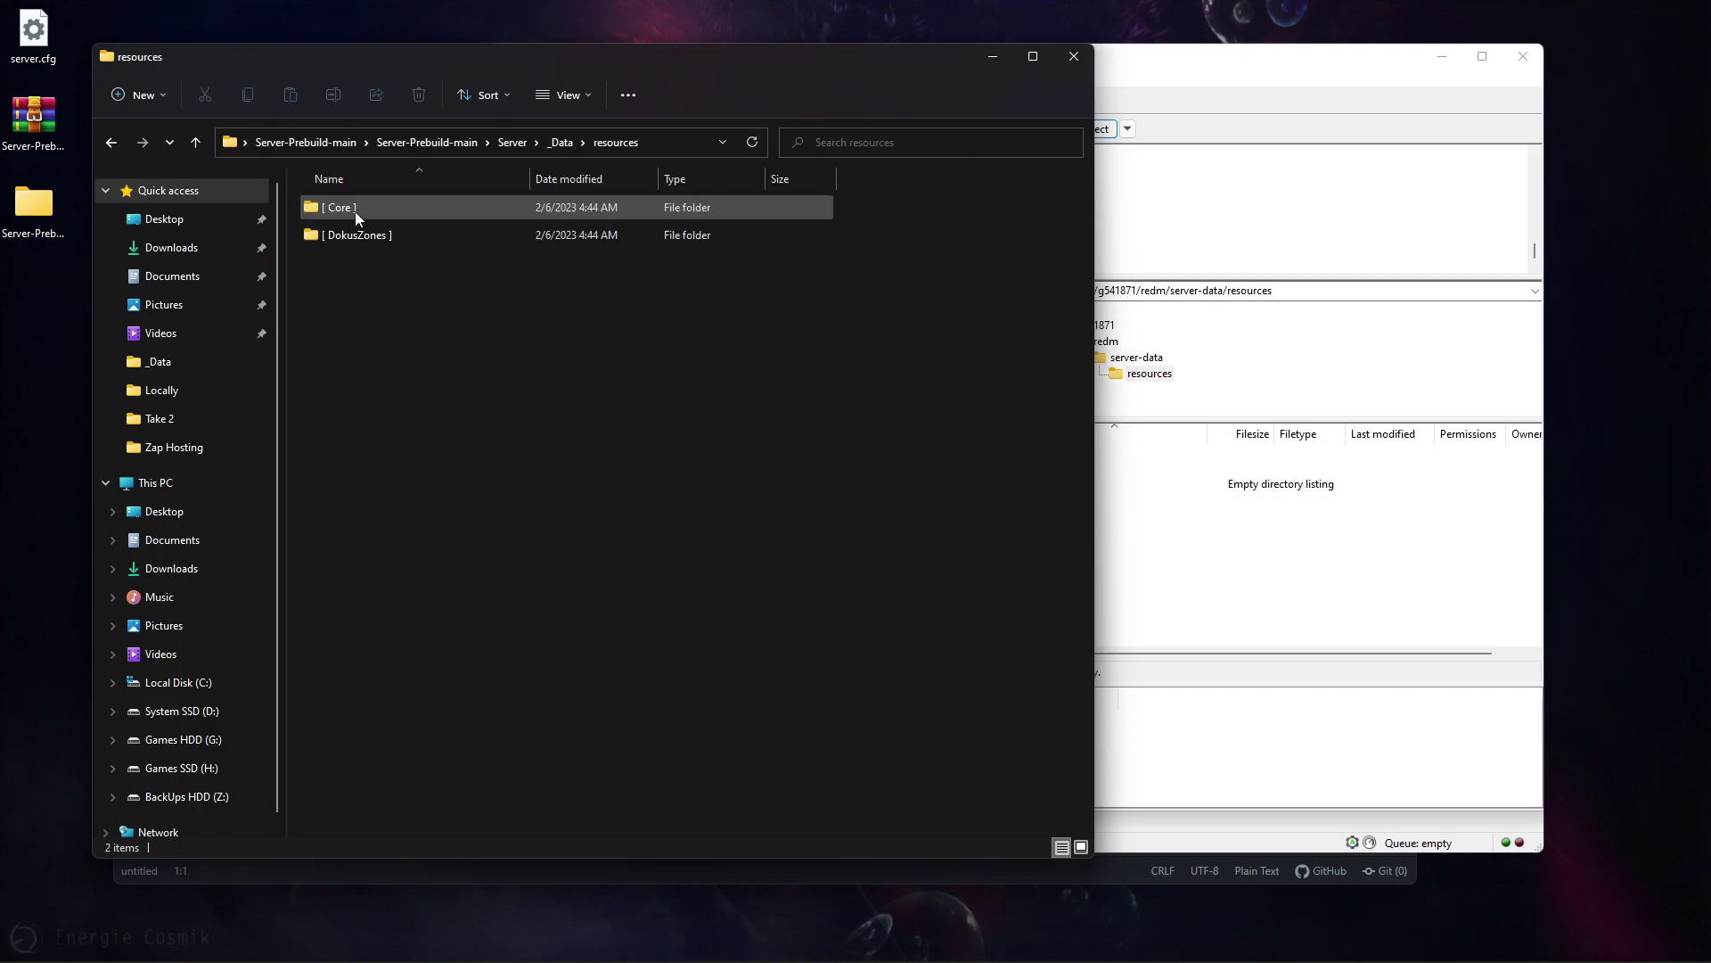
- Arrange the local resources folder window and FileZilla so both the local folders and the remote listing are visible
{"action": "left_click_drag", "start_coordinate": [533, 56], "coordinate": [454, 74]}
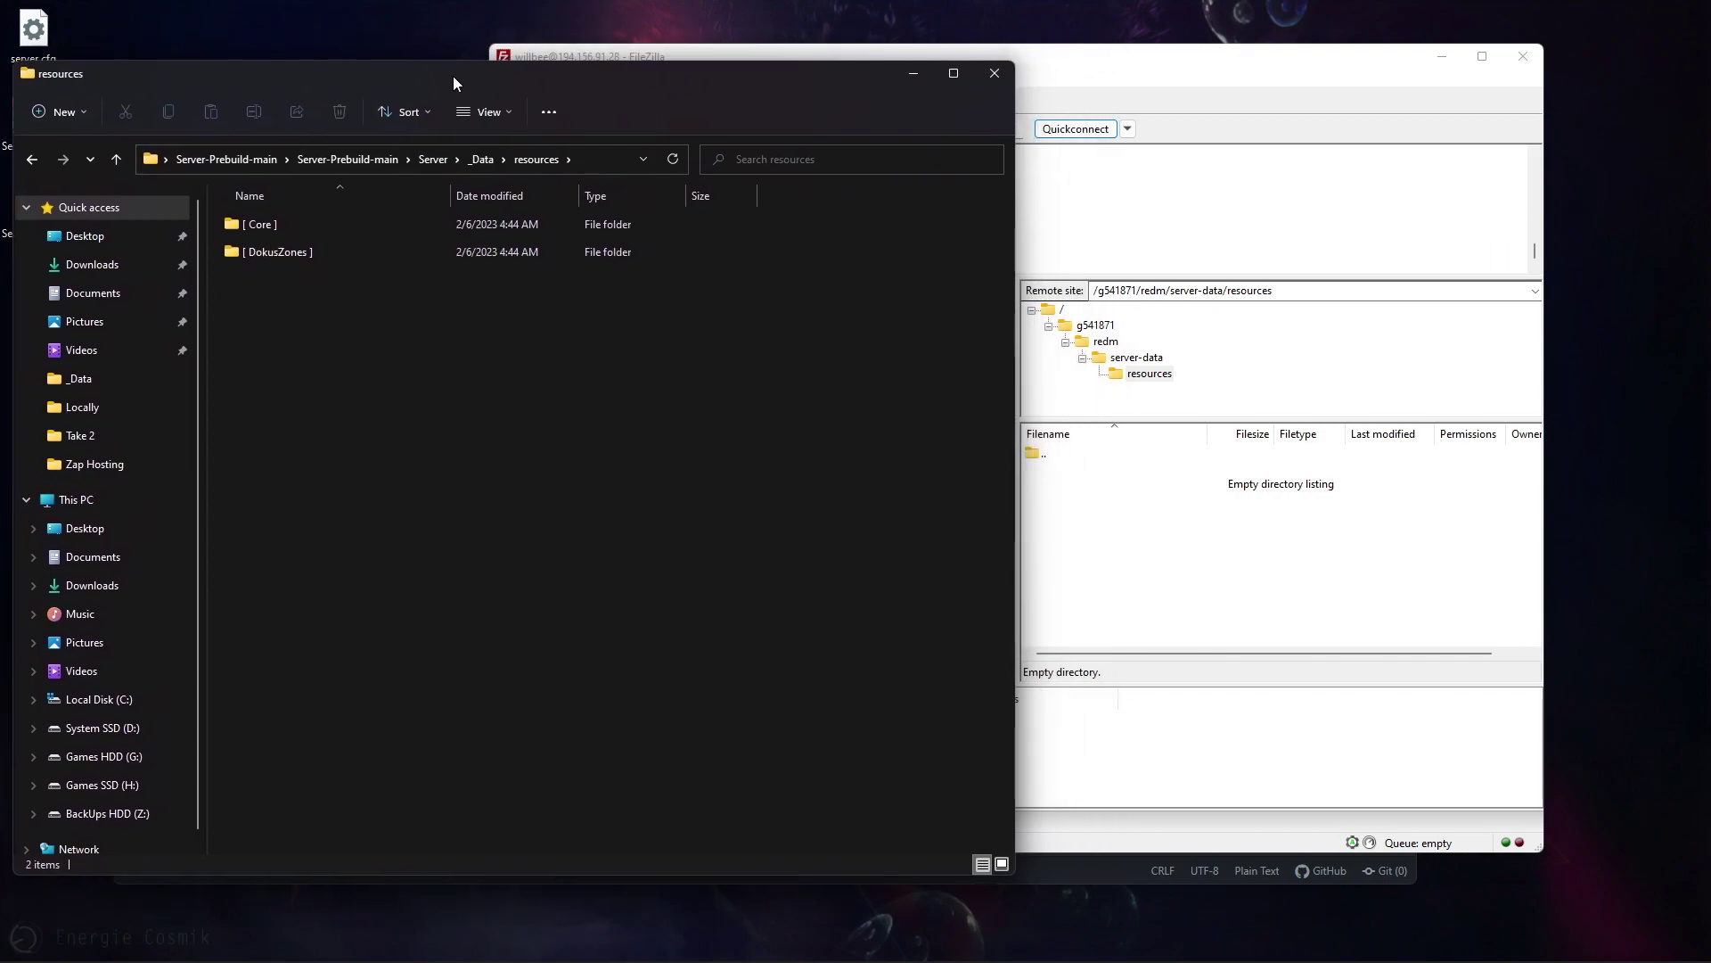
{"action": "left_click", "coordinate": [1131, 68]}
{"action": "left_click_drag", "start_coordinate": [1130, 68], "coordinate": [1232, 90]}
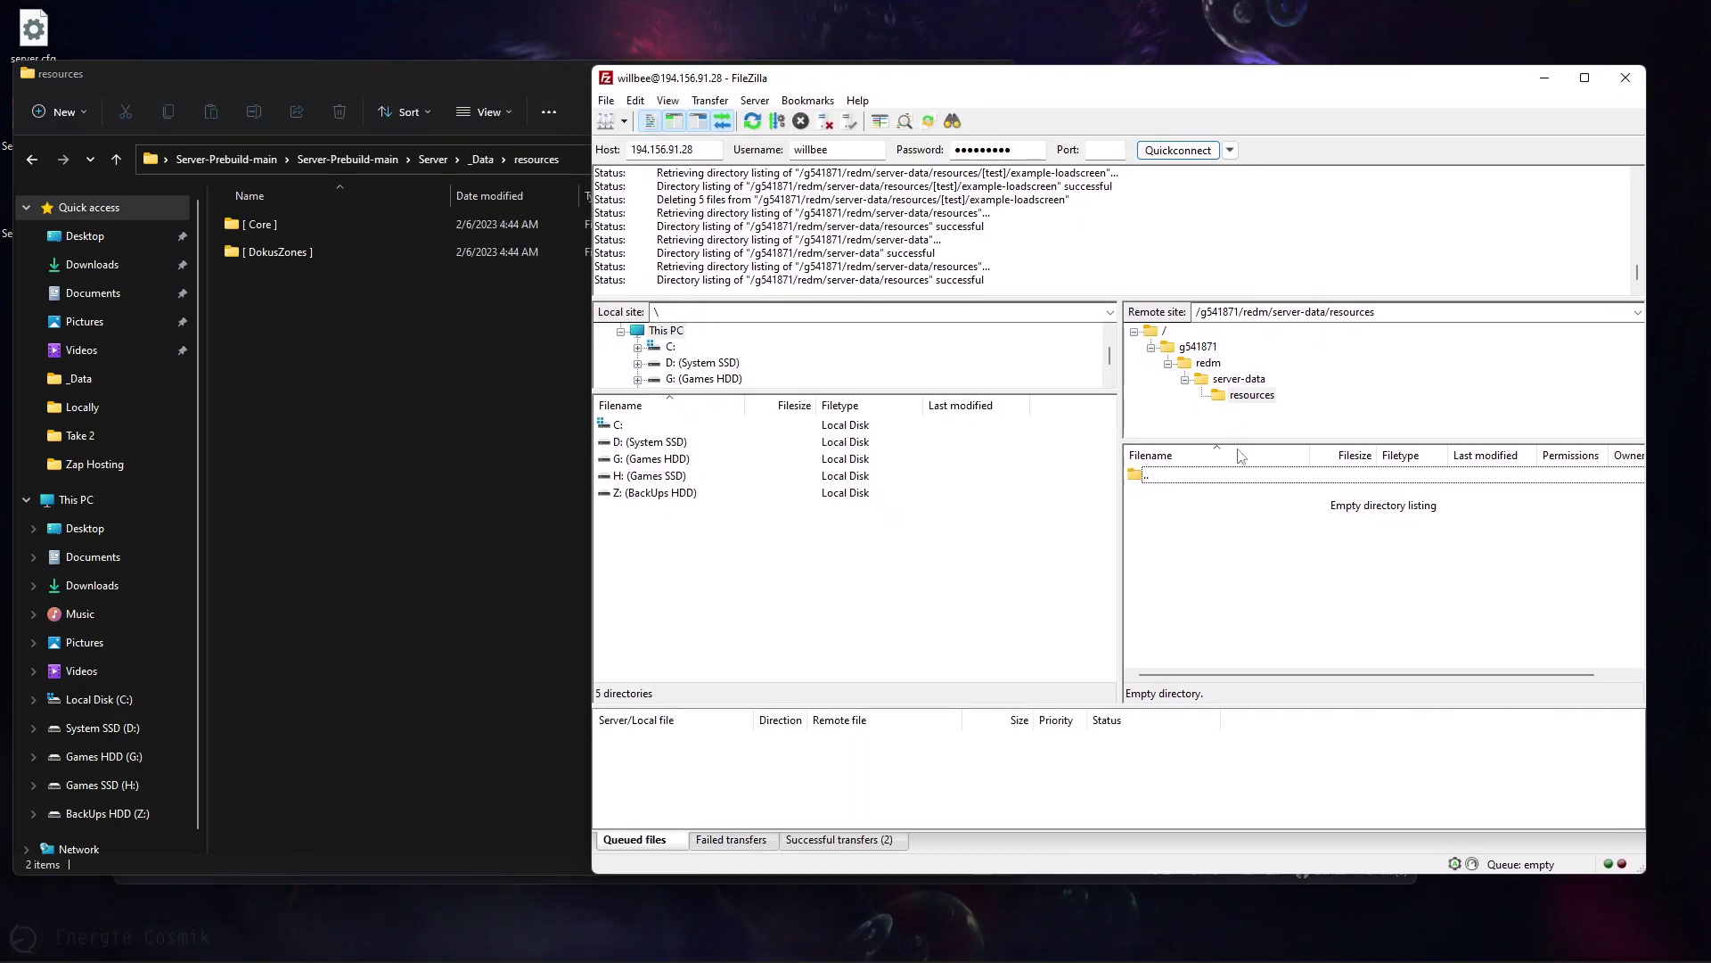
- Upload the local [ Core ] and [ DokusZones ] folders into the remote server-data/resources folder in FileZilla
{"action": "left_click", "coordinate": [1251, 398]}
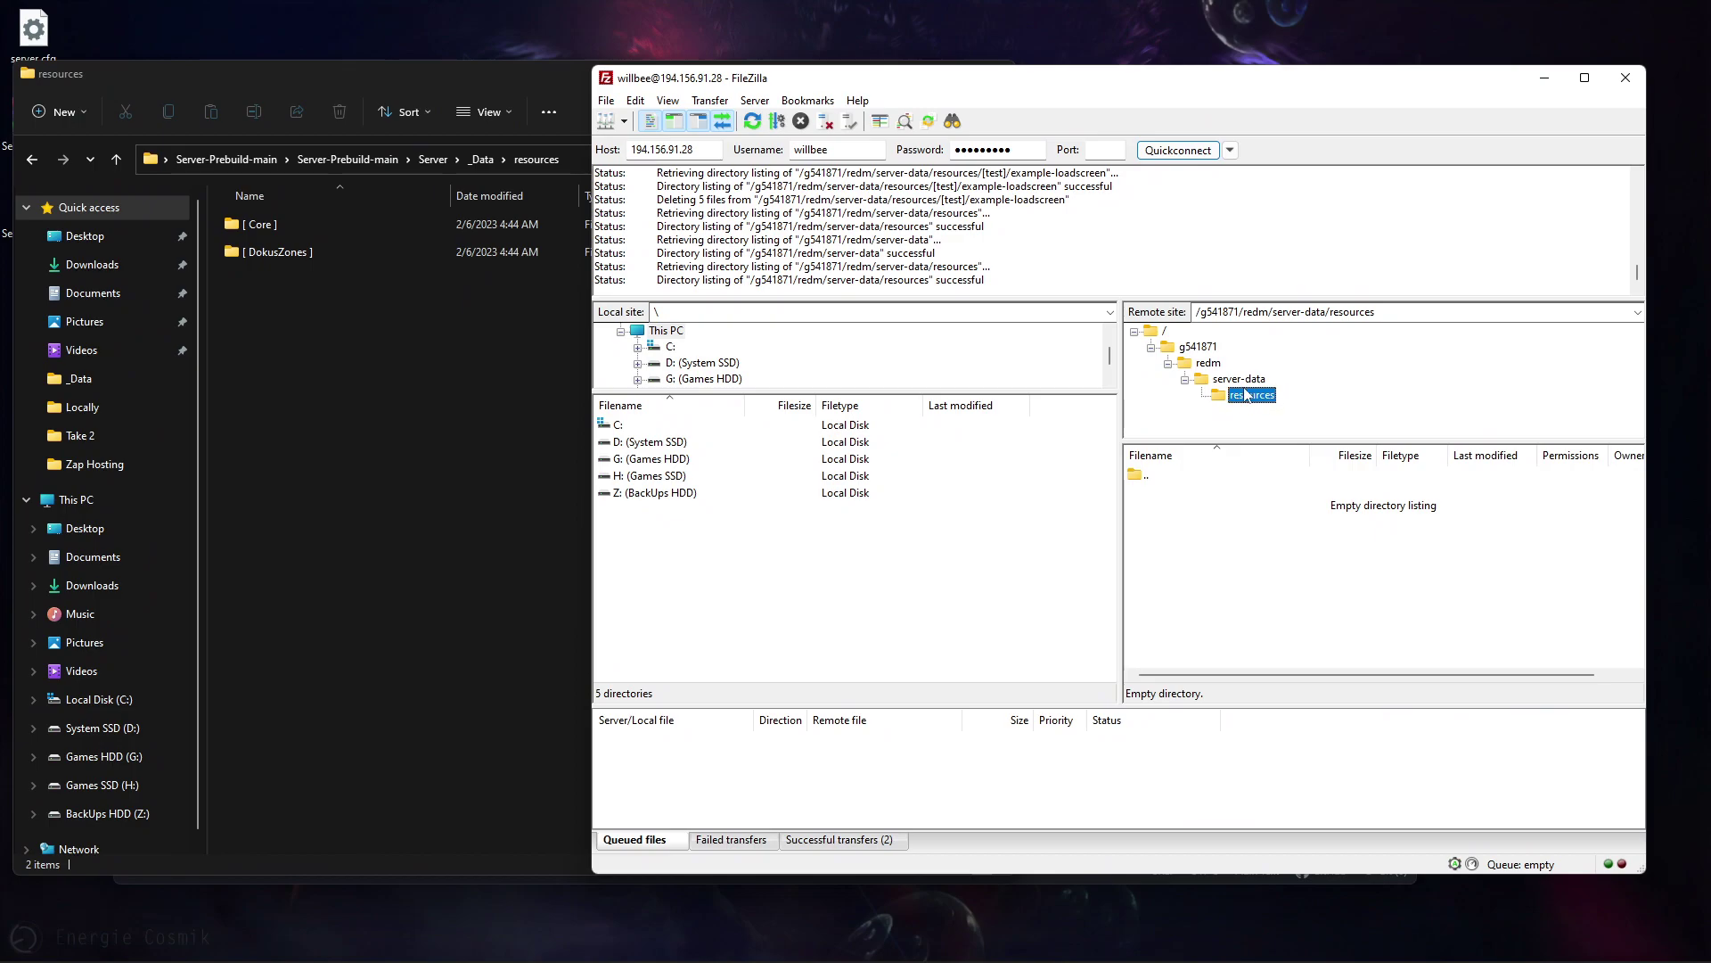
{"action": "left_click_drag", "start_coordinate": [307, 301], "coordinate": [1307, 585]}
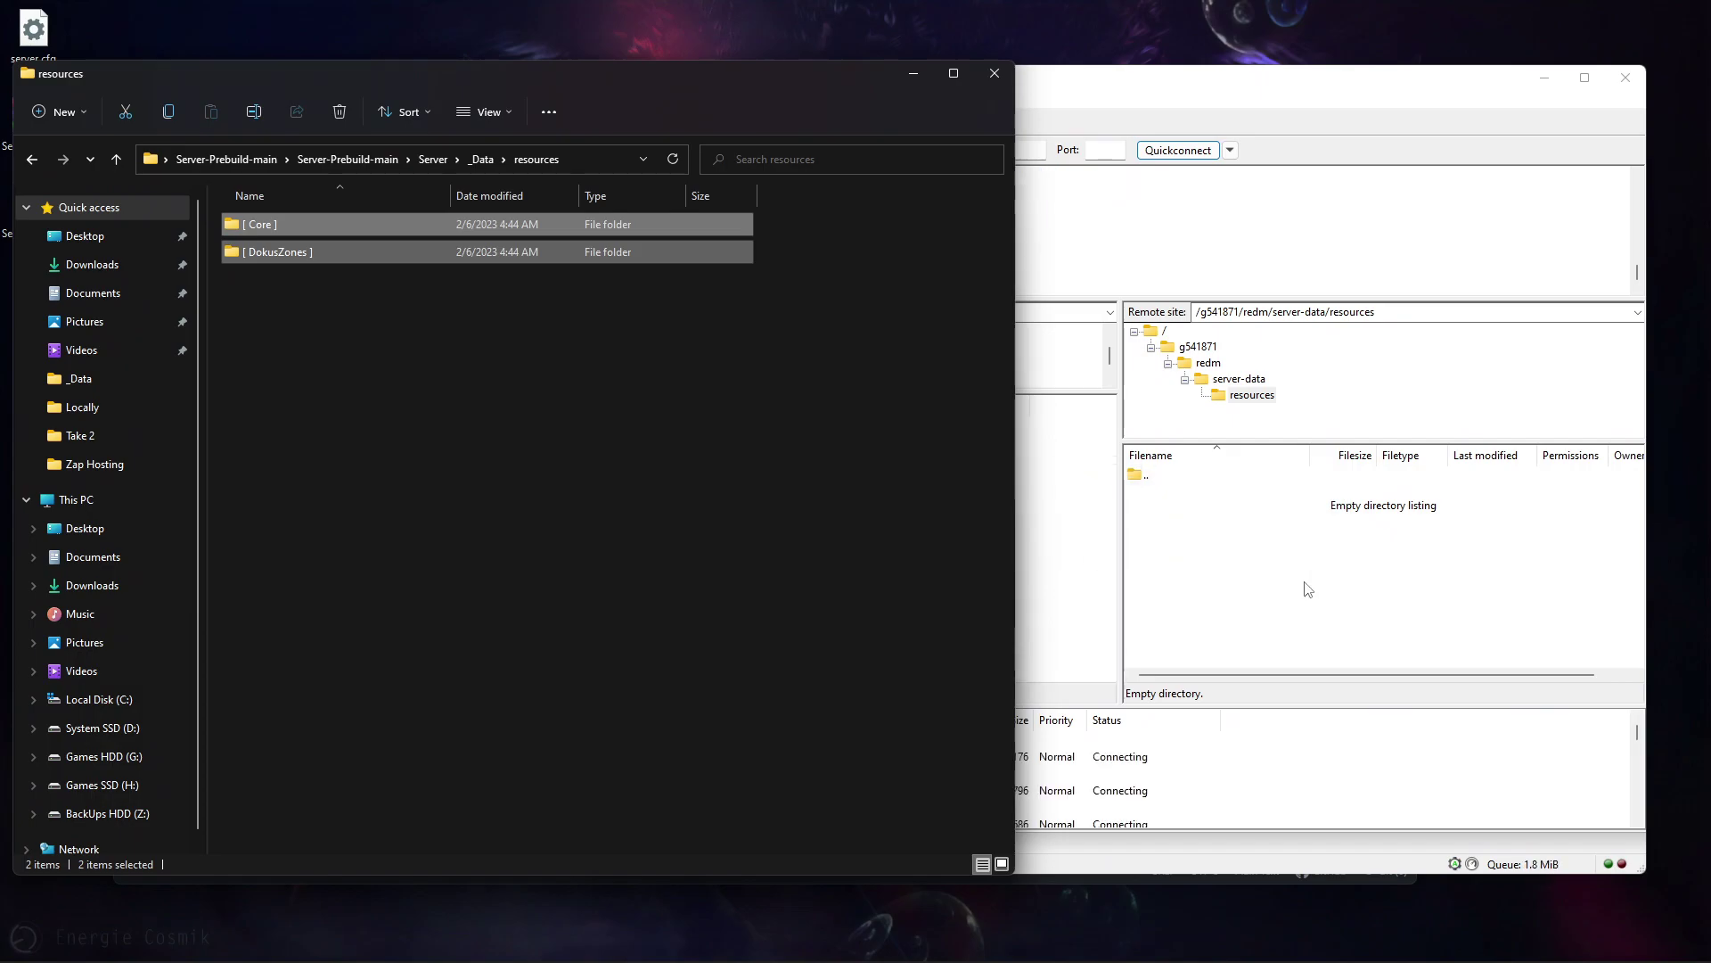
{"action": "left_click", "coordinate": [1222, 214]}
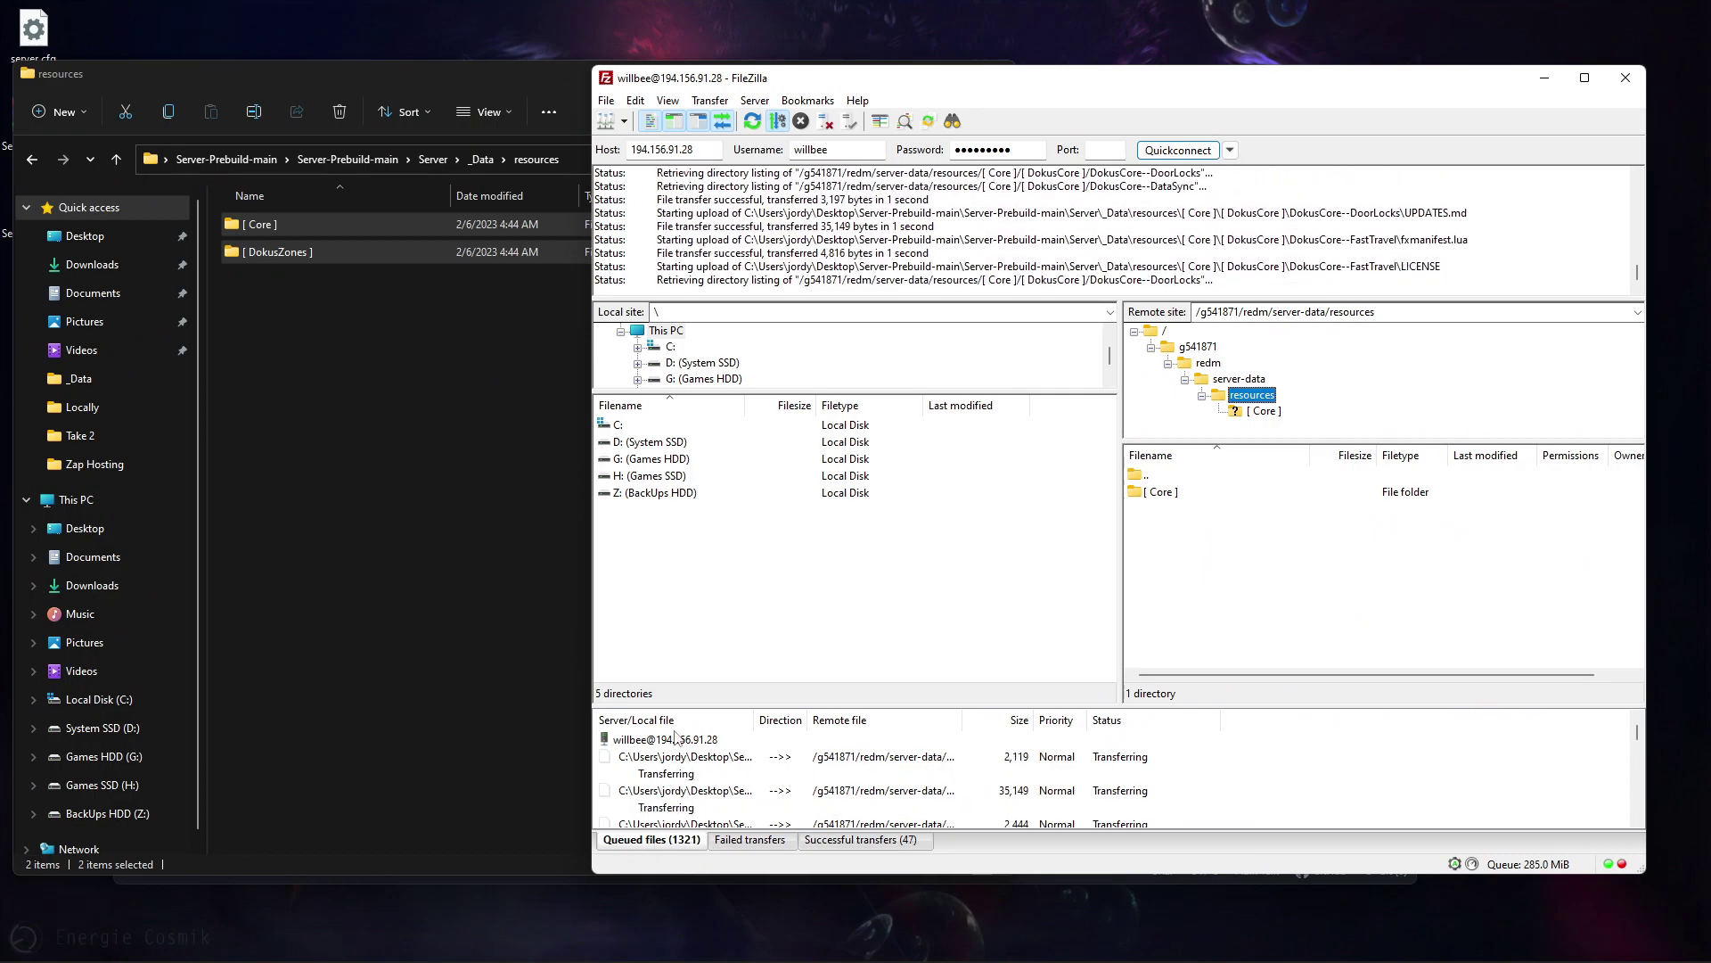
- Minimize FileZilla and the resources folder window, and reposition the Atom window on the desktop
{"action": "left_click", "coordinate": [370, 609]}
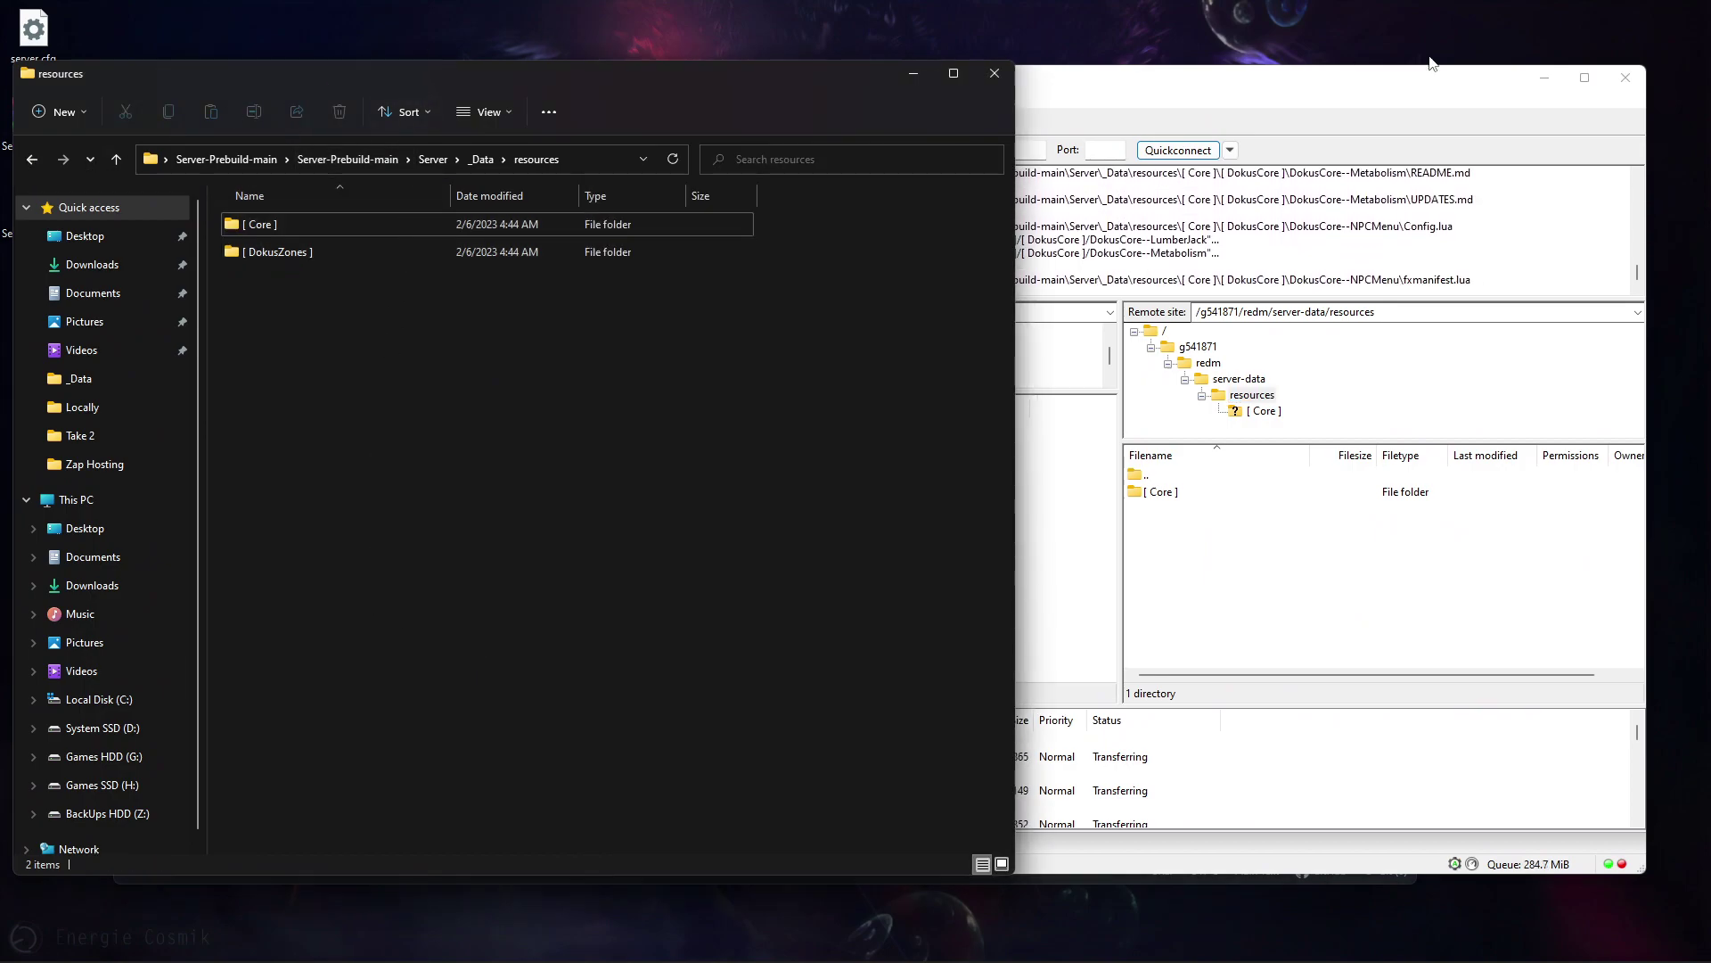
{"action": "left_click", "coordinate": [1504, 87]}
{"action": "left_click", "coordinate": [1556, 75]}
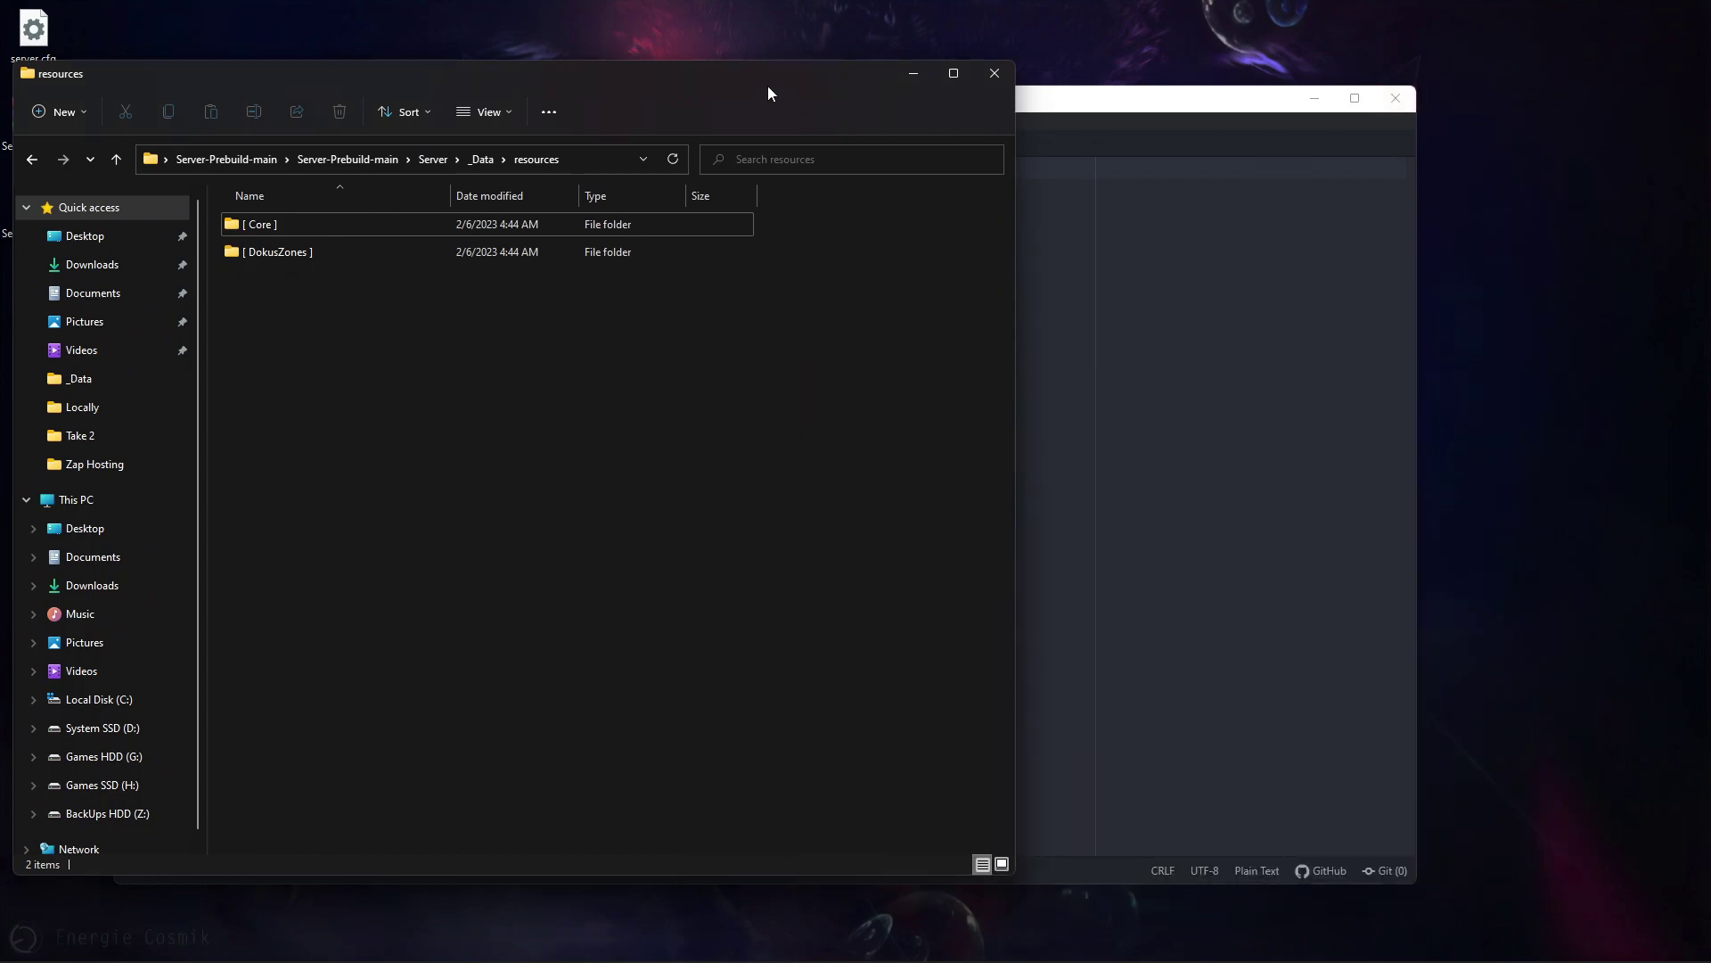
{"action": "left_click", "coordinate": [914, 73]}
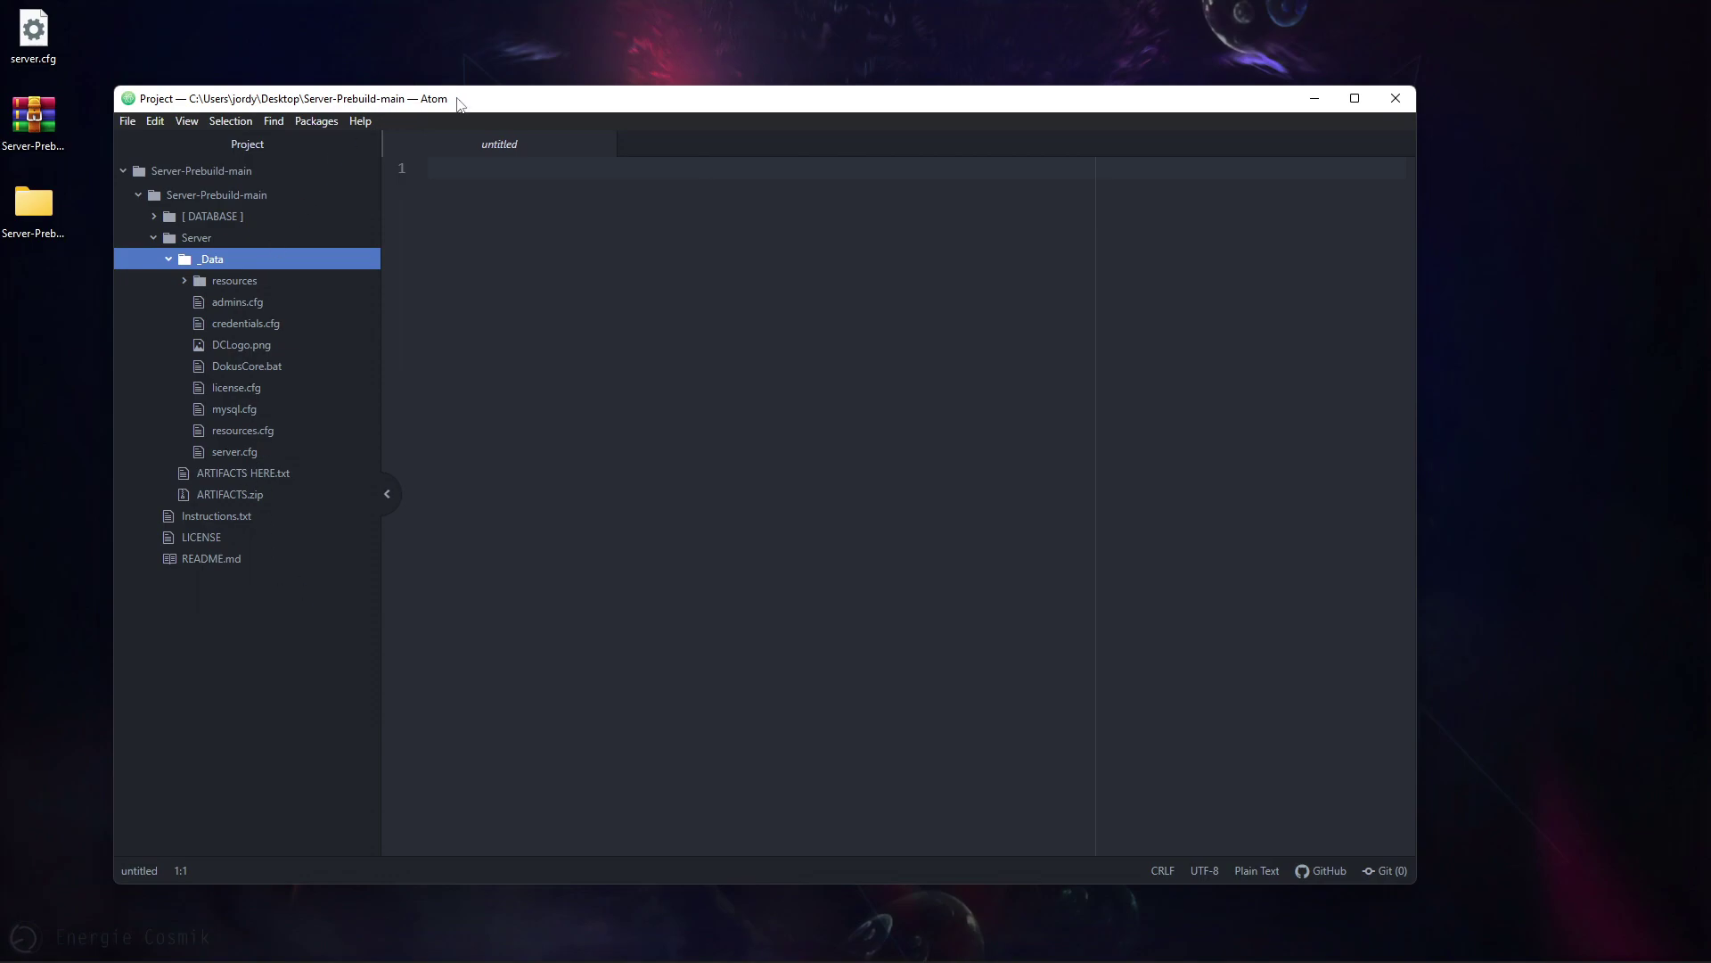
{"action": "left_click_drag", "start_coordinate": [459, 100], "coordinate": [598, 54]}
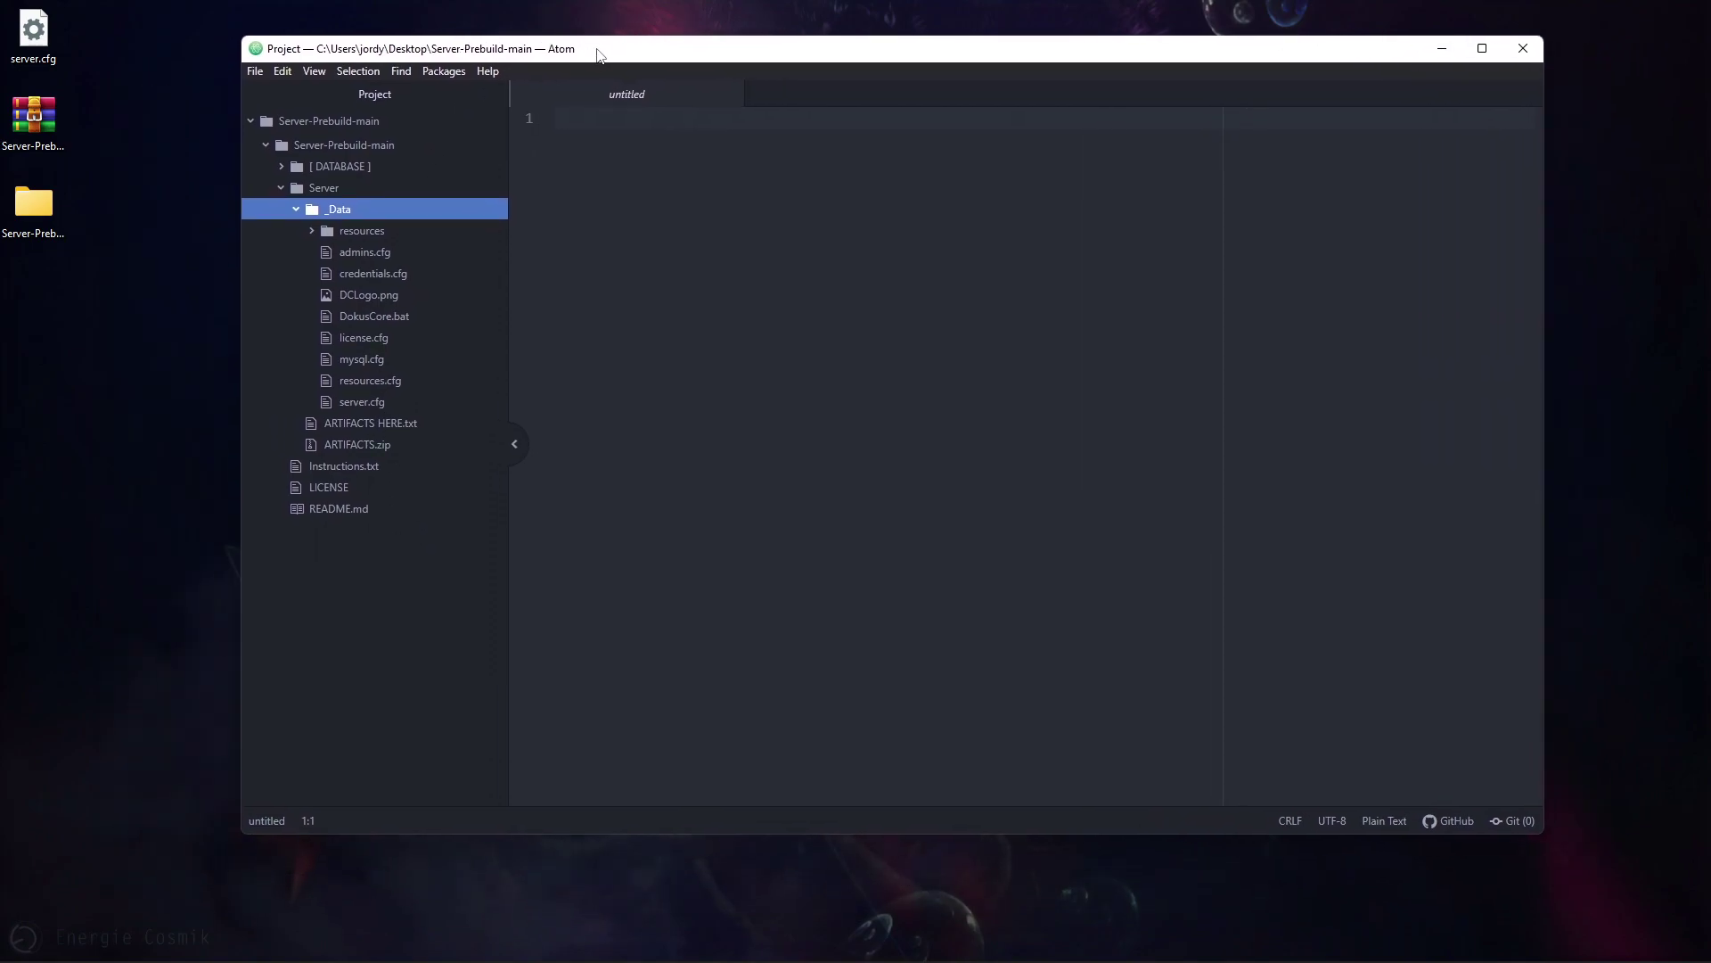
- Open admins.cfg from the _Data folder and examine the add_principal line with the Steam identifier
{"action": "left_click", "coordinate": [366, 253]}
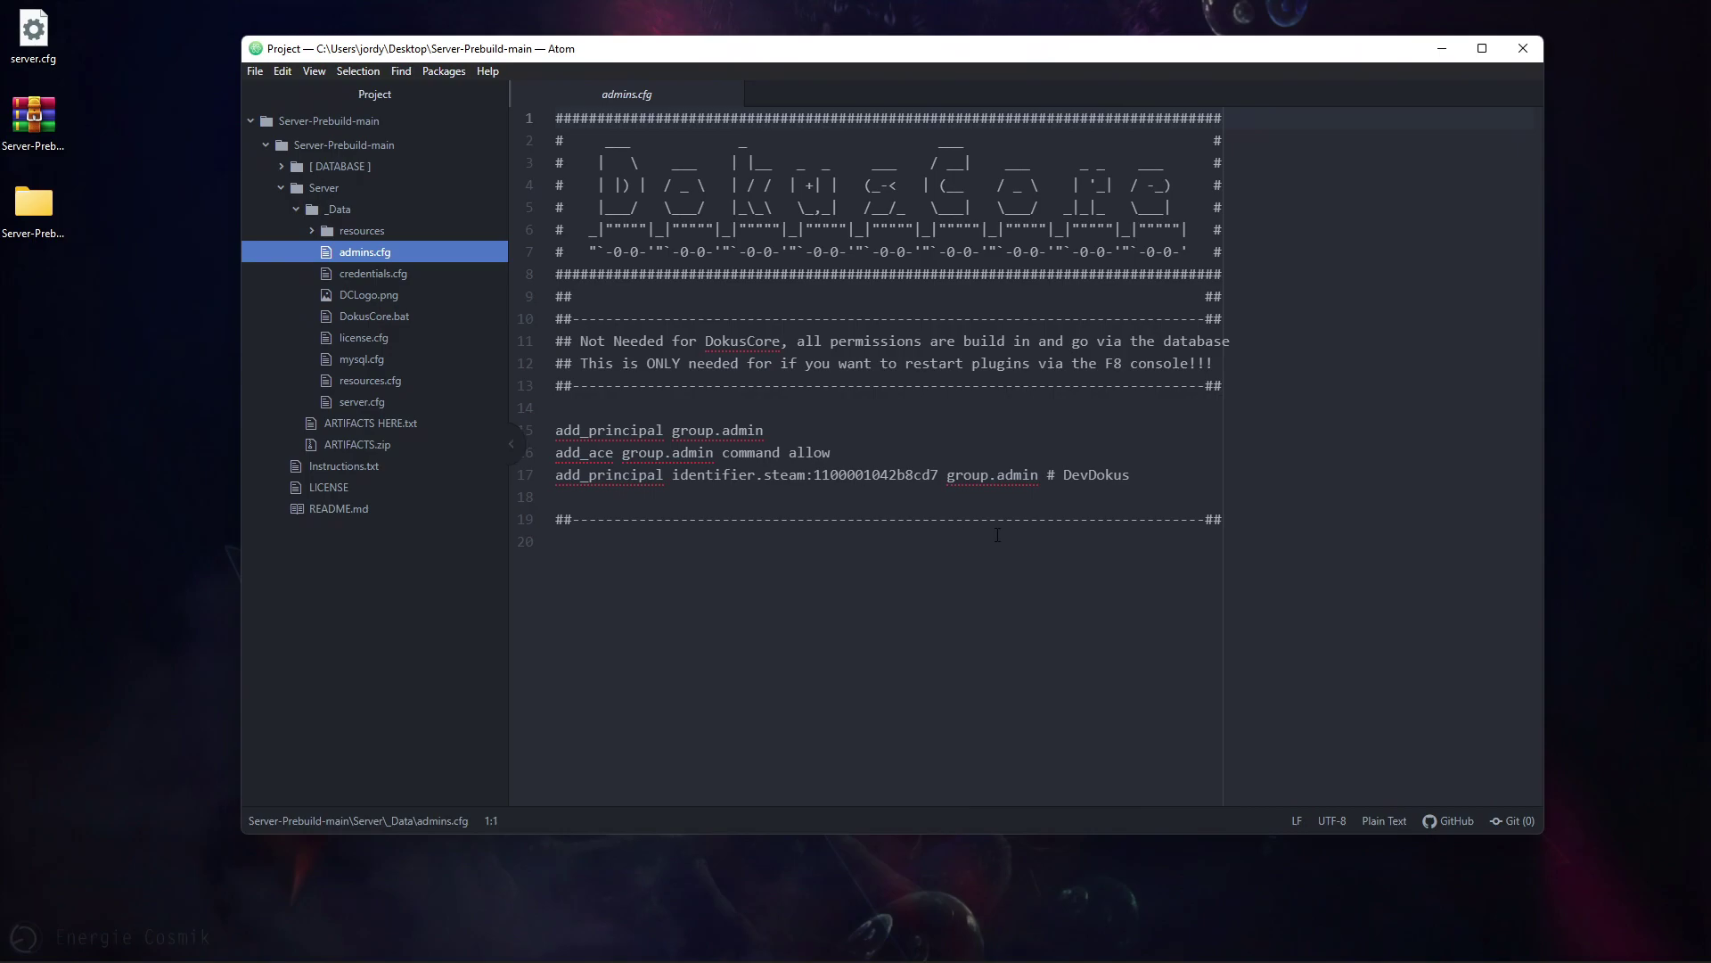
{"action": "left_click_drag", "start_coordinate": [1132, 474], "coordinate": [543, 478]}
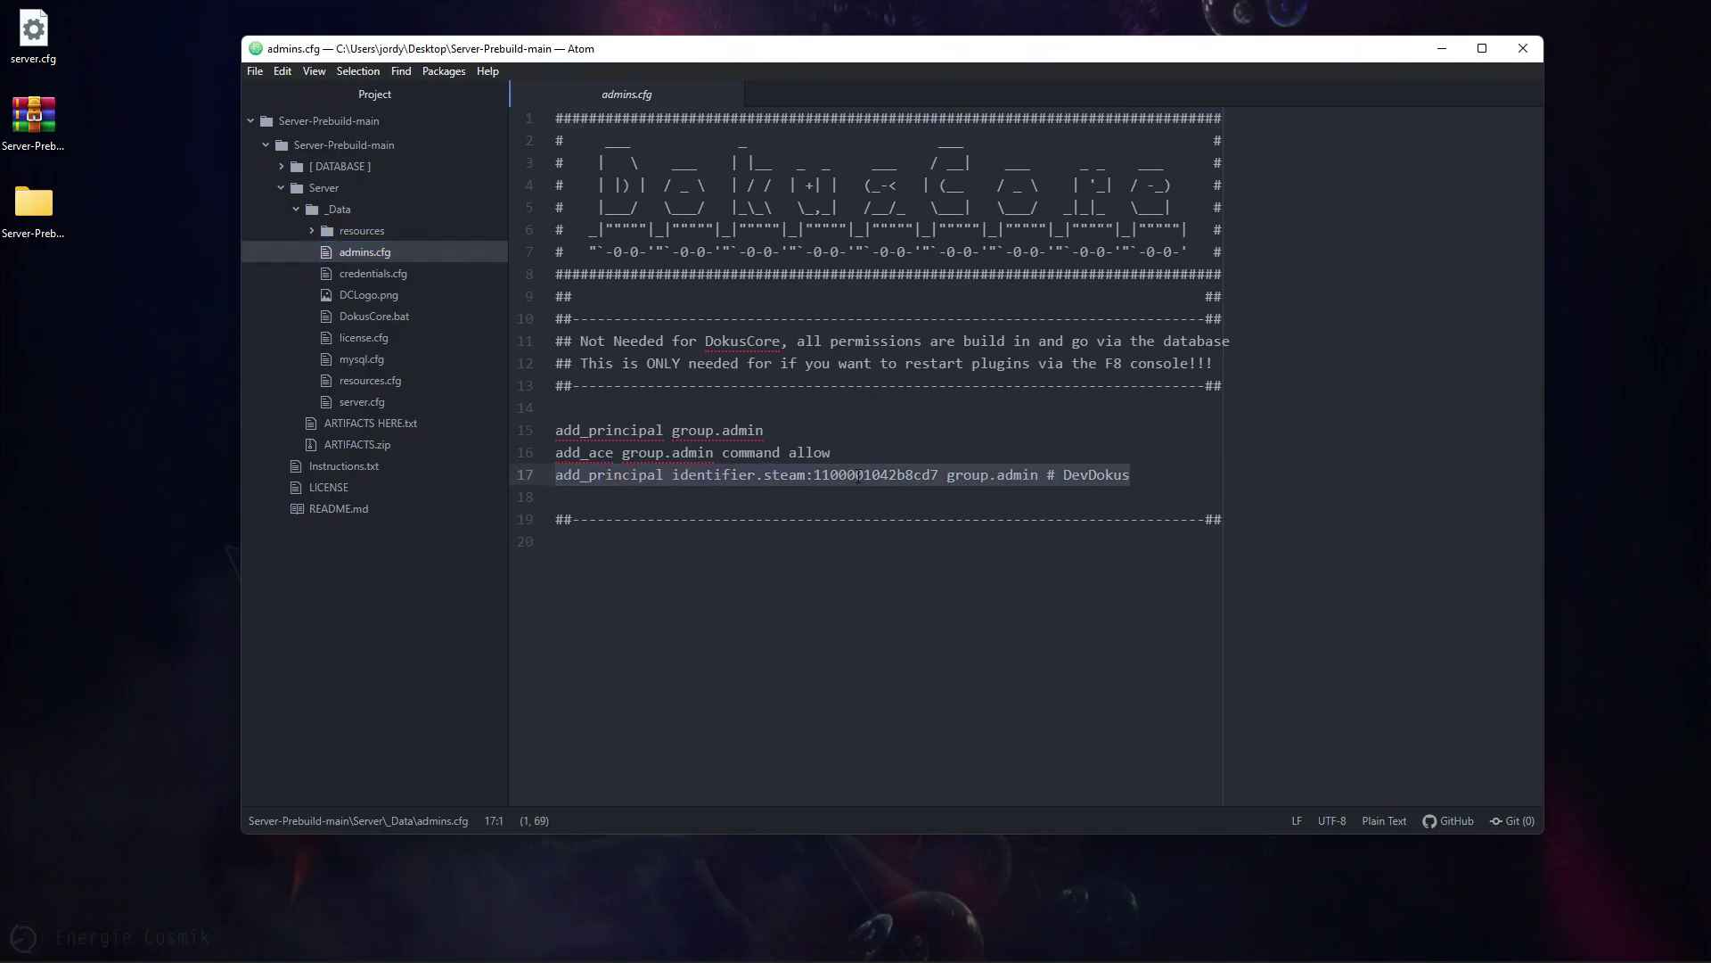
{"action": "left_click", "coordinate": [772, 485]}
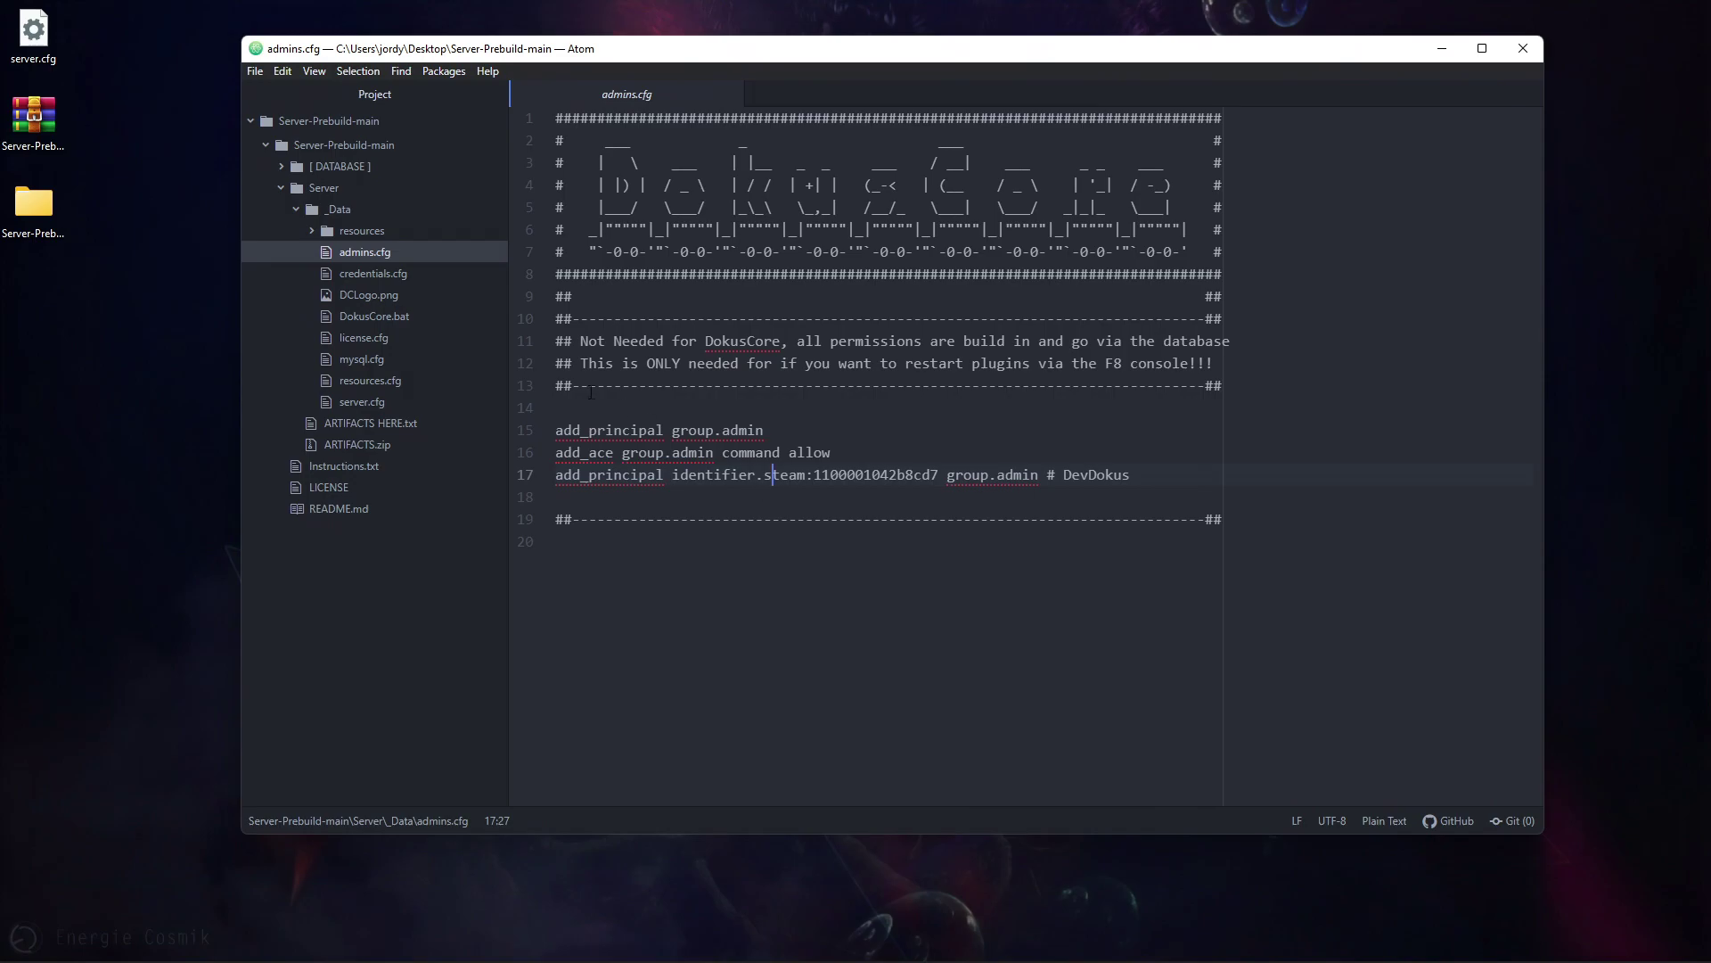
- Open credentials.cfg and delete its sv_maxclients line
{"action": "left_click", "coordinate": [356, 274]}
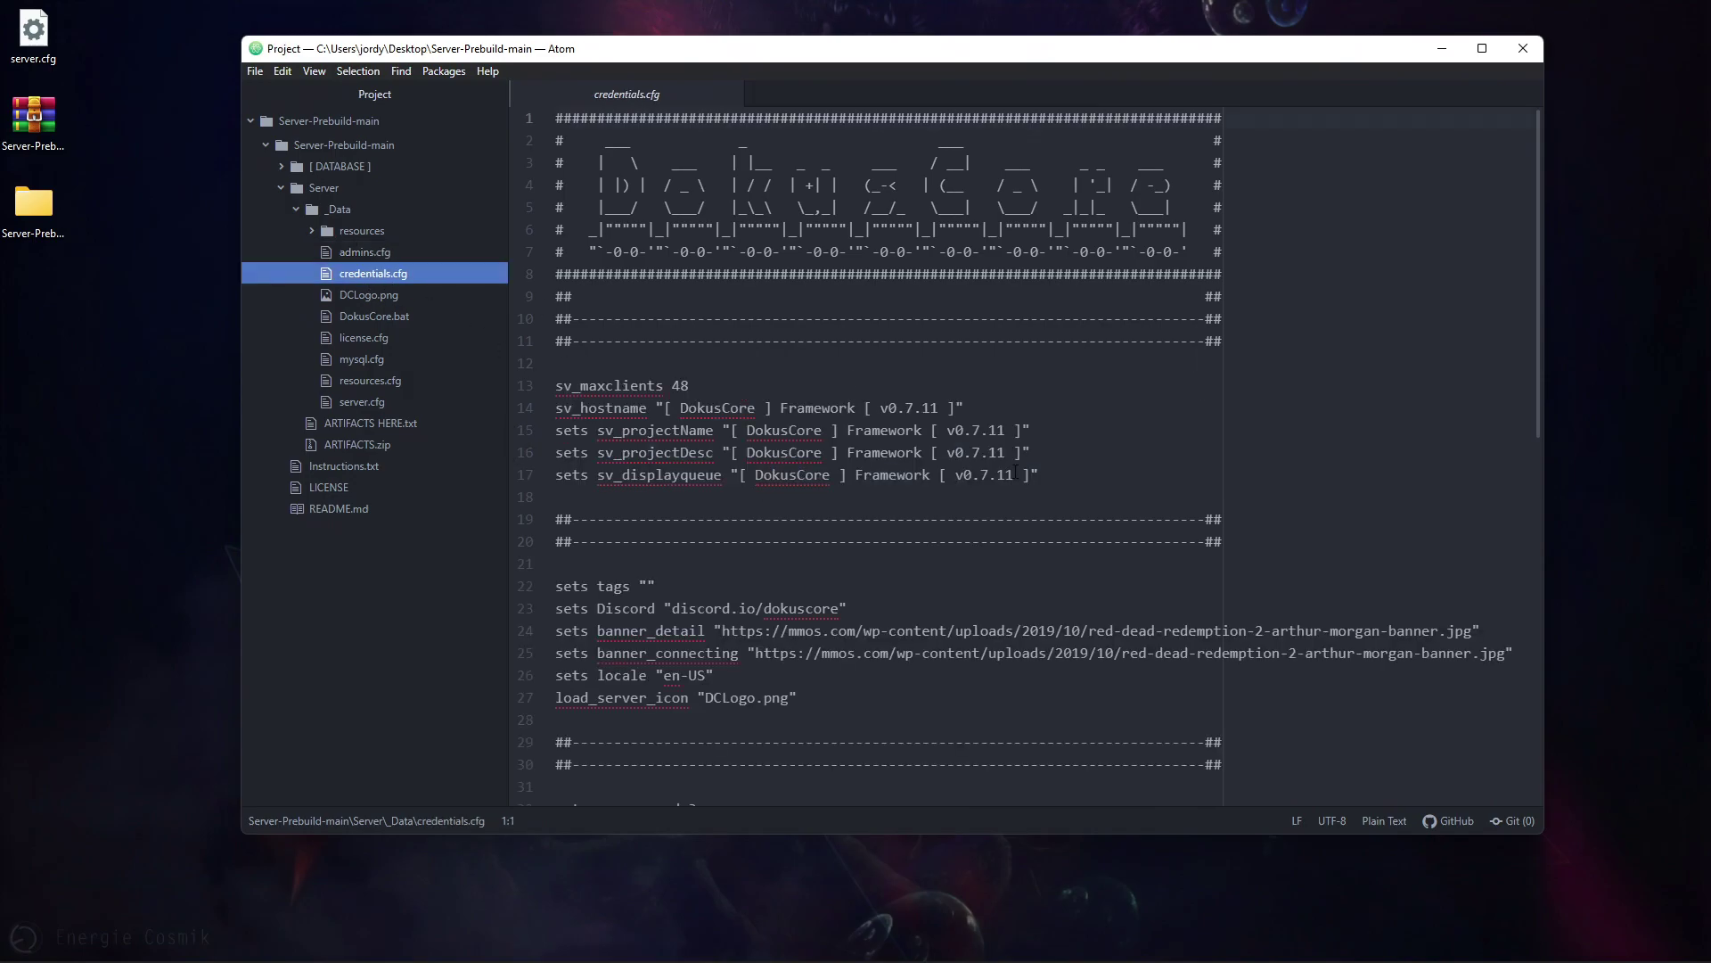
{"action": "scroll", "coordinate": [1004, 460], "scroll_direction": "down", "scroll_amount": 1}
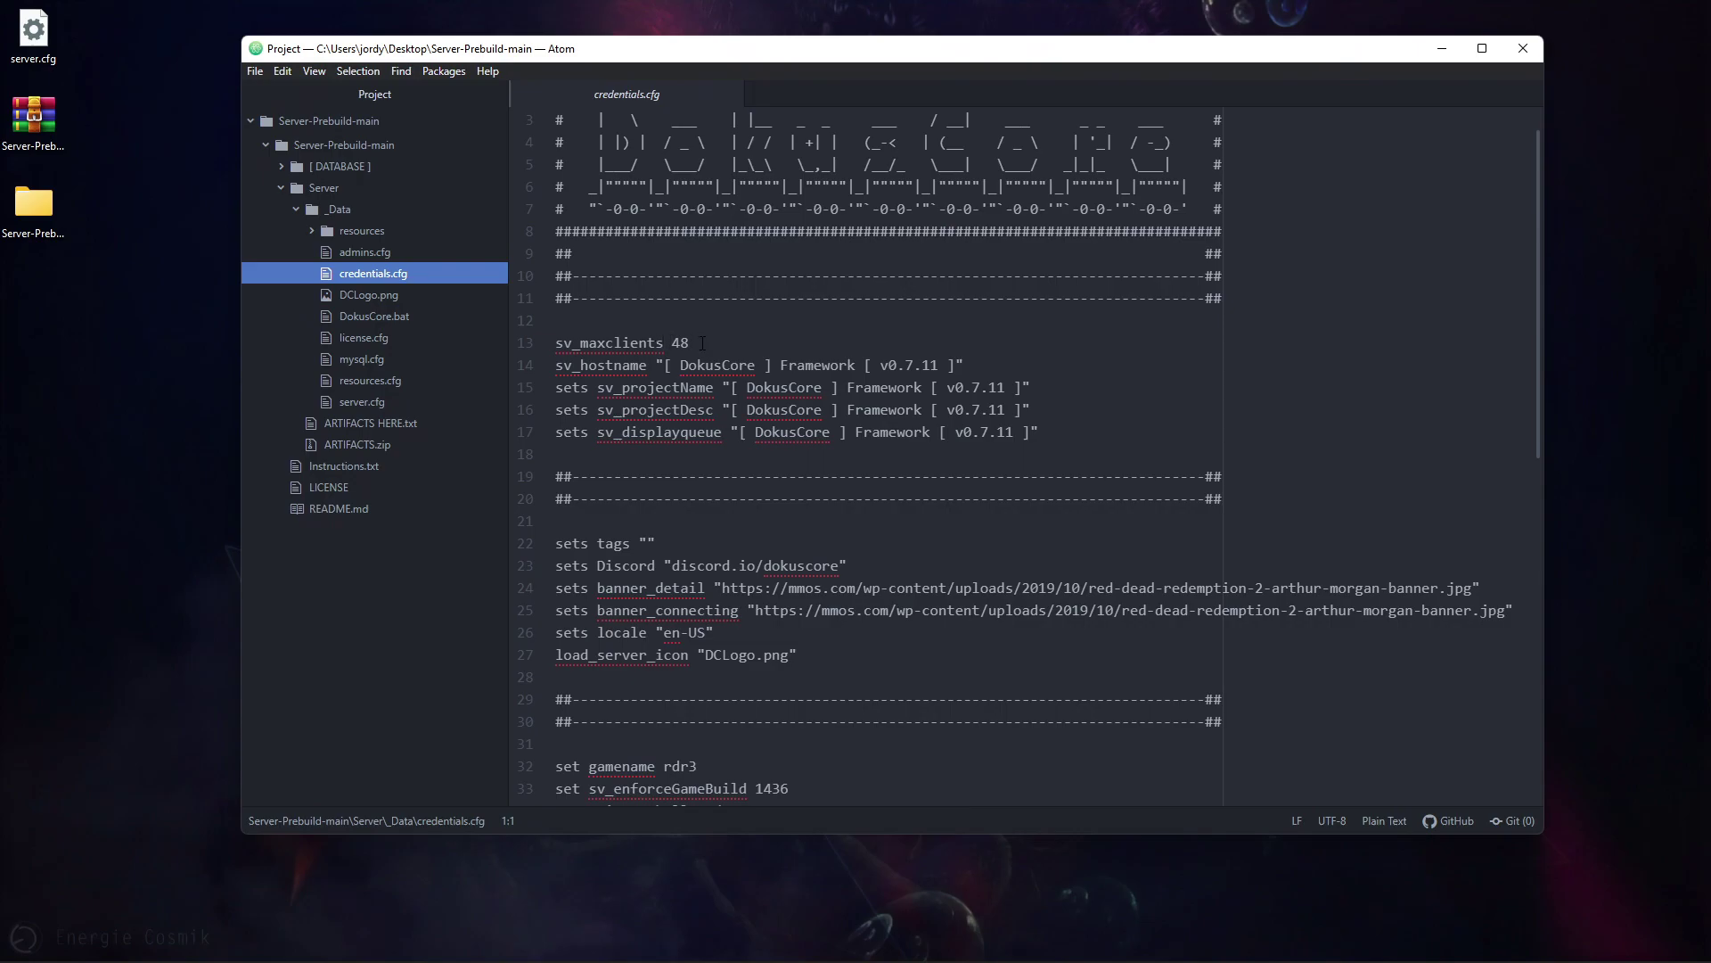
{"action": "left_click_drag", "start_coordinate": [701, 342], "coordinate": [555, 342]}
{"action": "key", "text": "BackSpace"}
{"action": "key", "text": "BackSpace"}
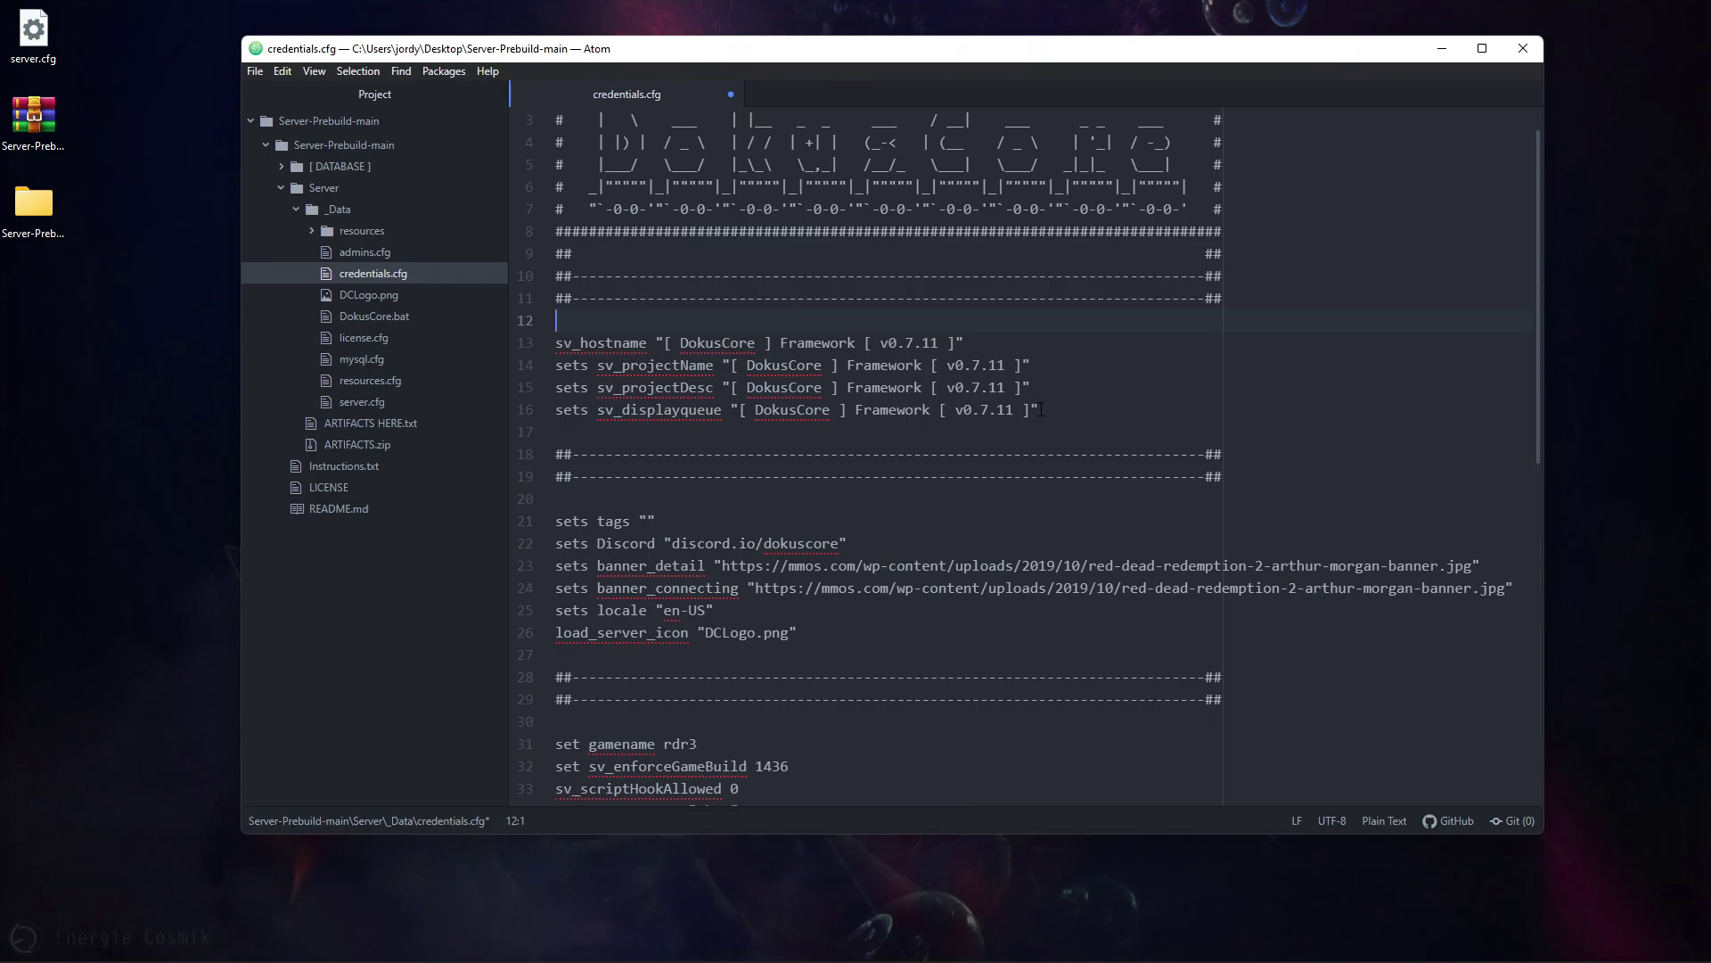
- Review the tags, locale and load_server_icon settings in credentials.cfg
{"action": "scroll", "coordinate": [1041, 410], "scroll_direction": "down", "scroll_amount": 1}
{"action": "left_click", "coordinate": [650, 435]}
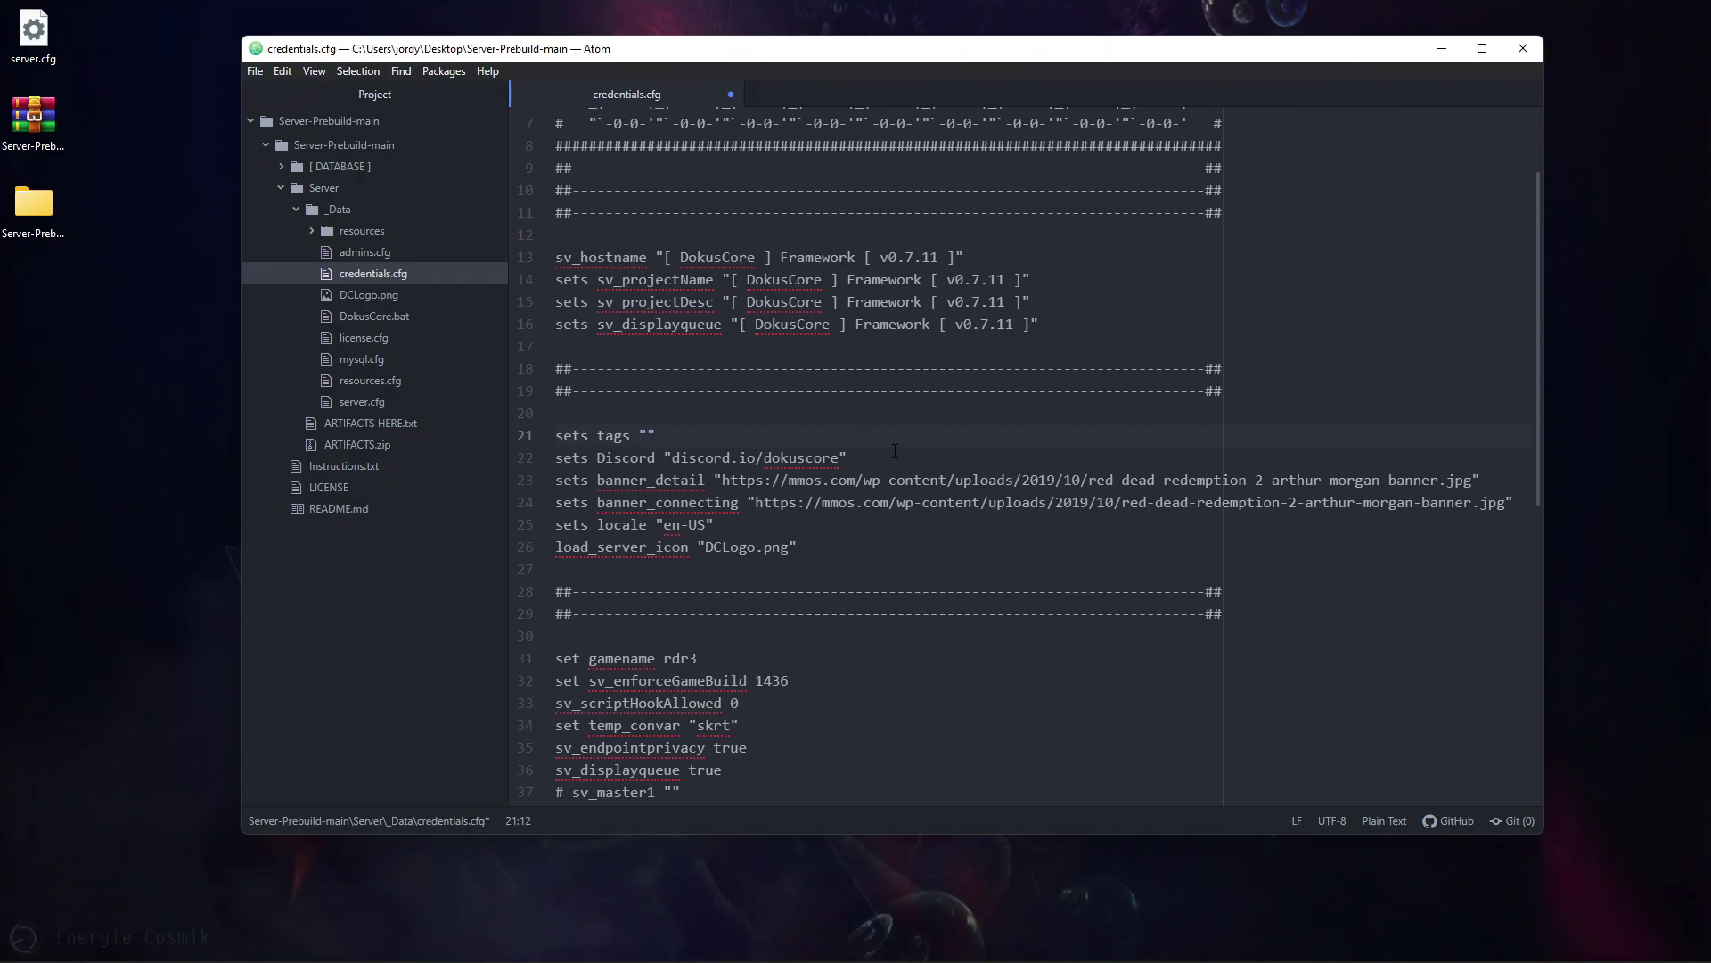
{"action": "scroll", "coordinate": [895, 451], "scroll_direction": "down", "scroll_amount": 1}
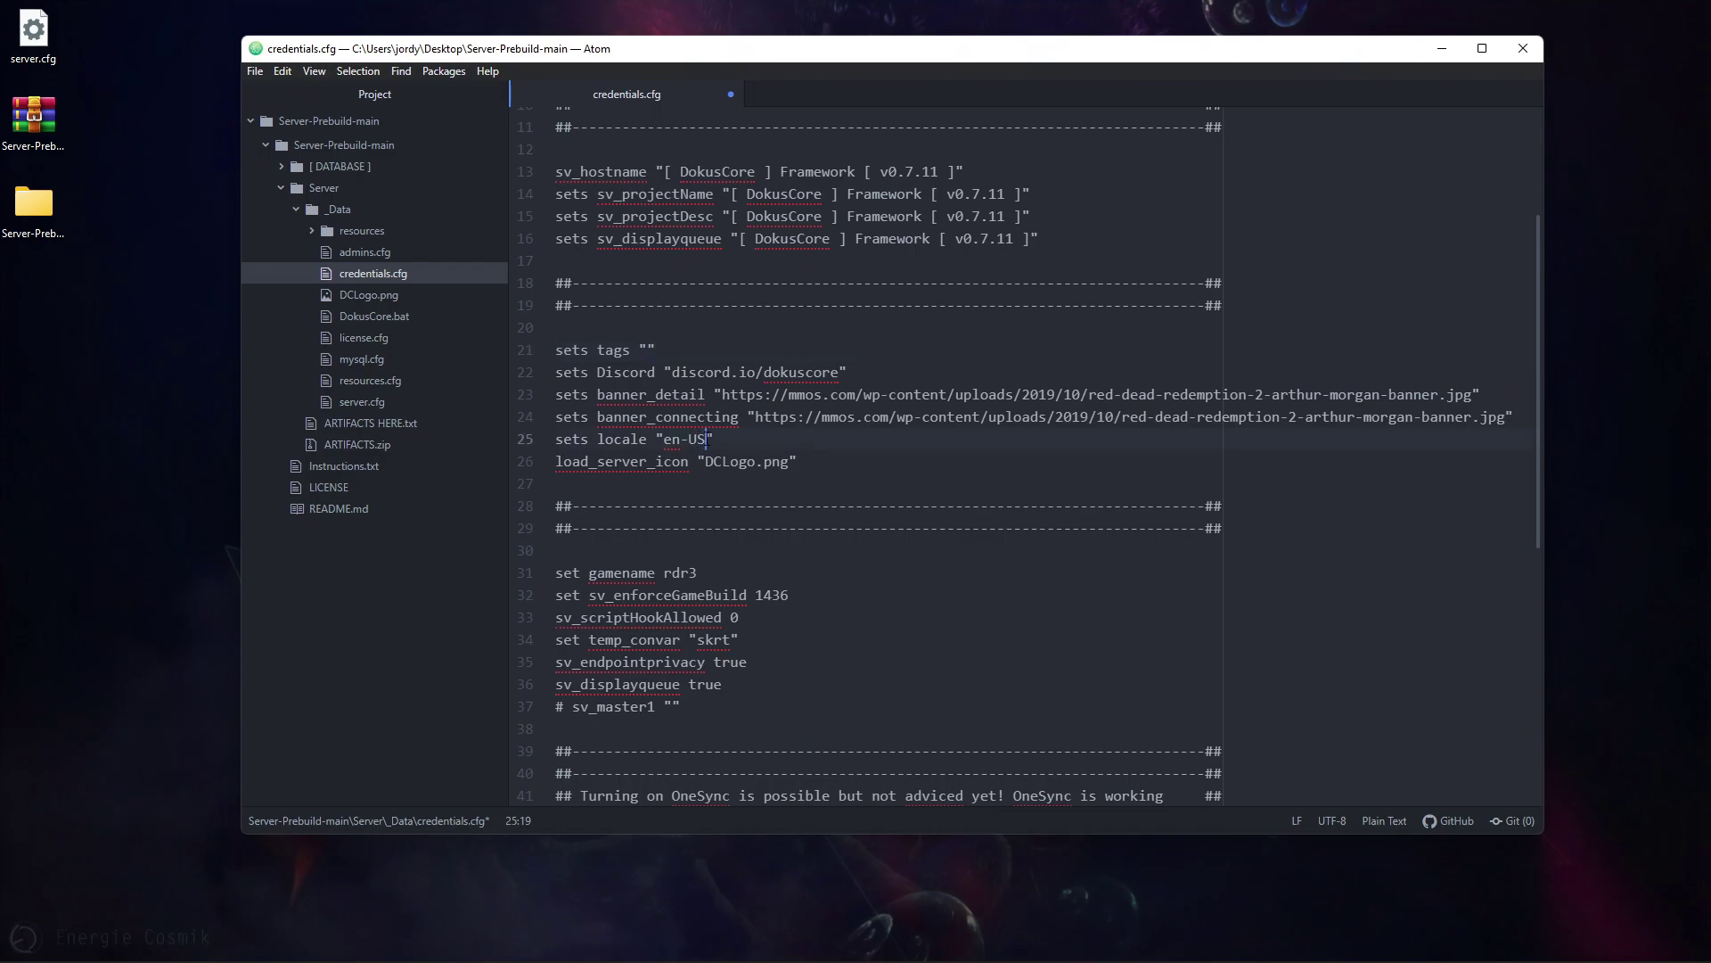
{"action": "left_click_drag", "start_coordinate": [706, 438], "coordinate": [664, 439]}
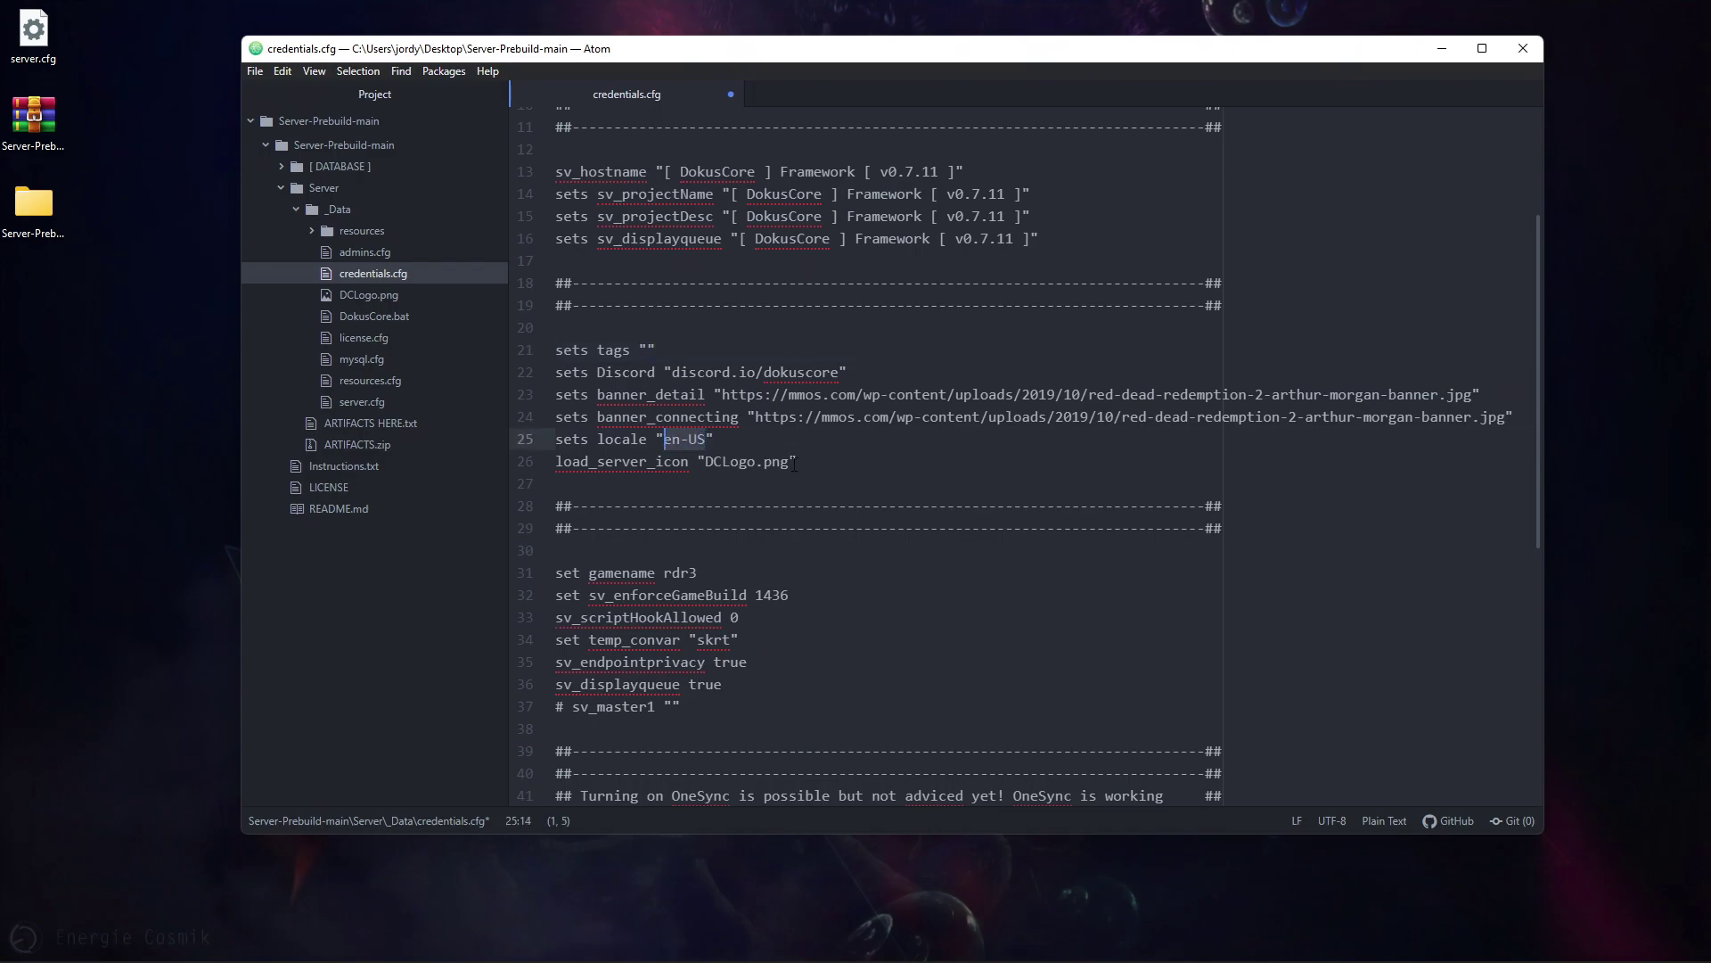
{"action": "left_click_drag", "start_coordinate": [705, 461], "coordinate": [789, 461]}
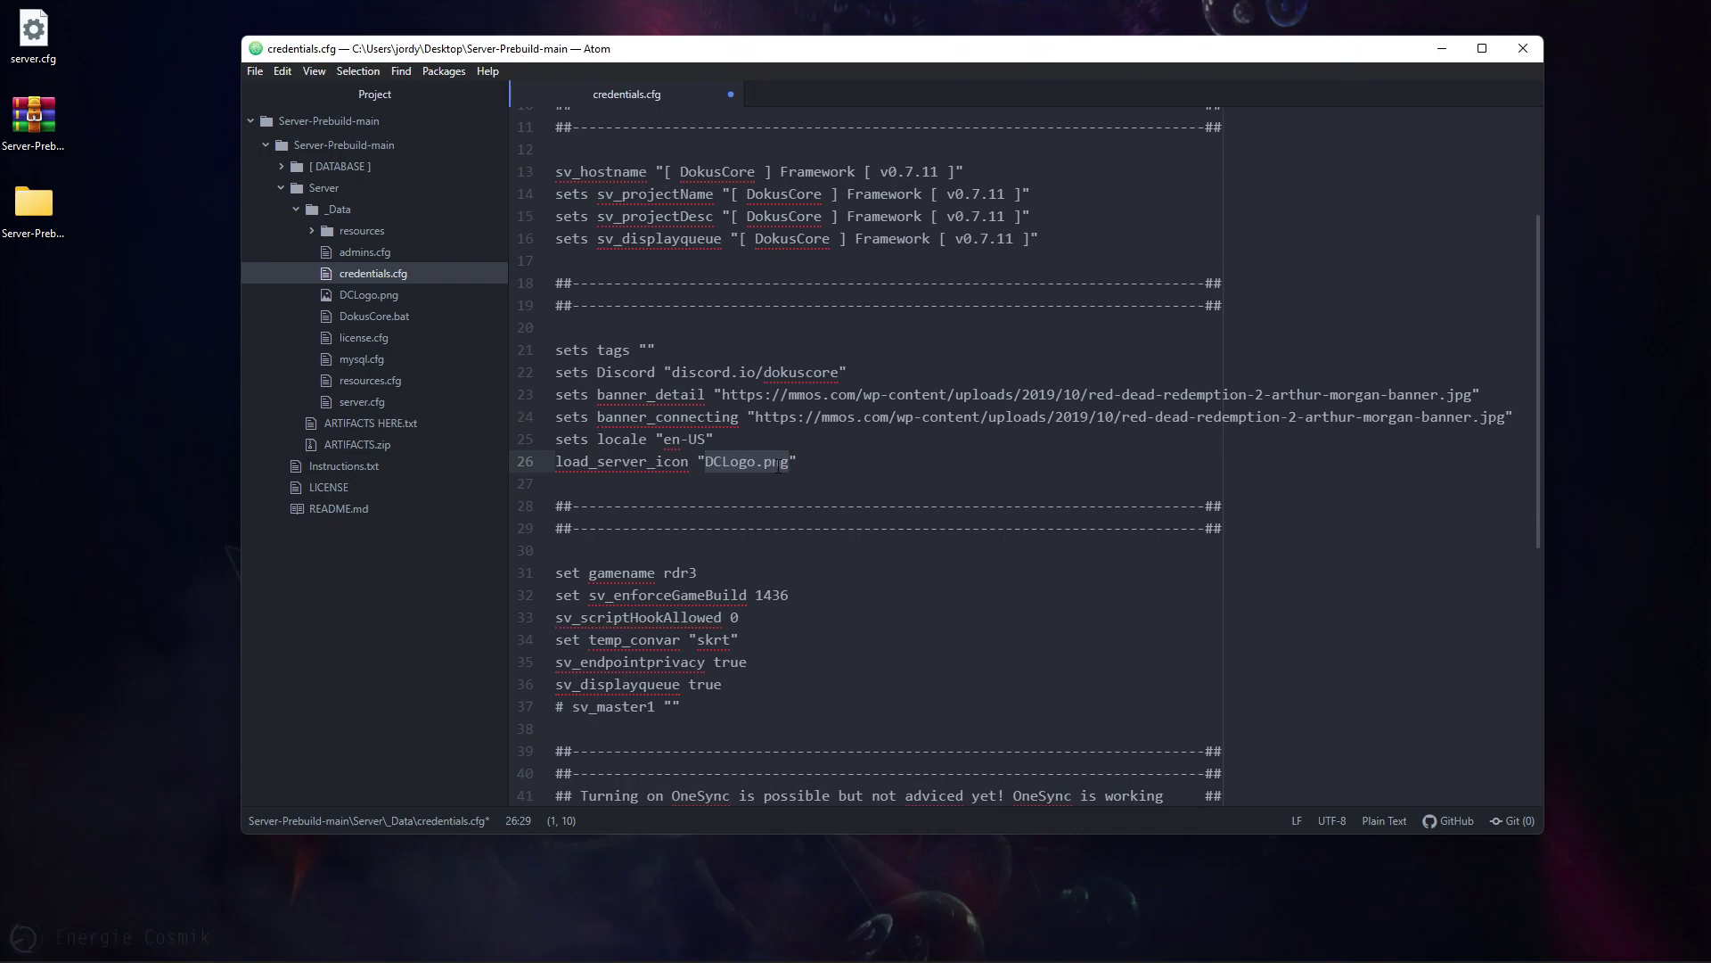
- Browse the desktop's Server-Prebuild-main folder to Server and _Data, locate DCLogo.png, and close the folder window
{"action": "left_click", "coordinate": [3, 203]}
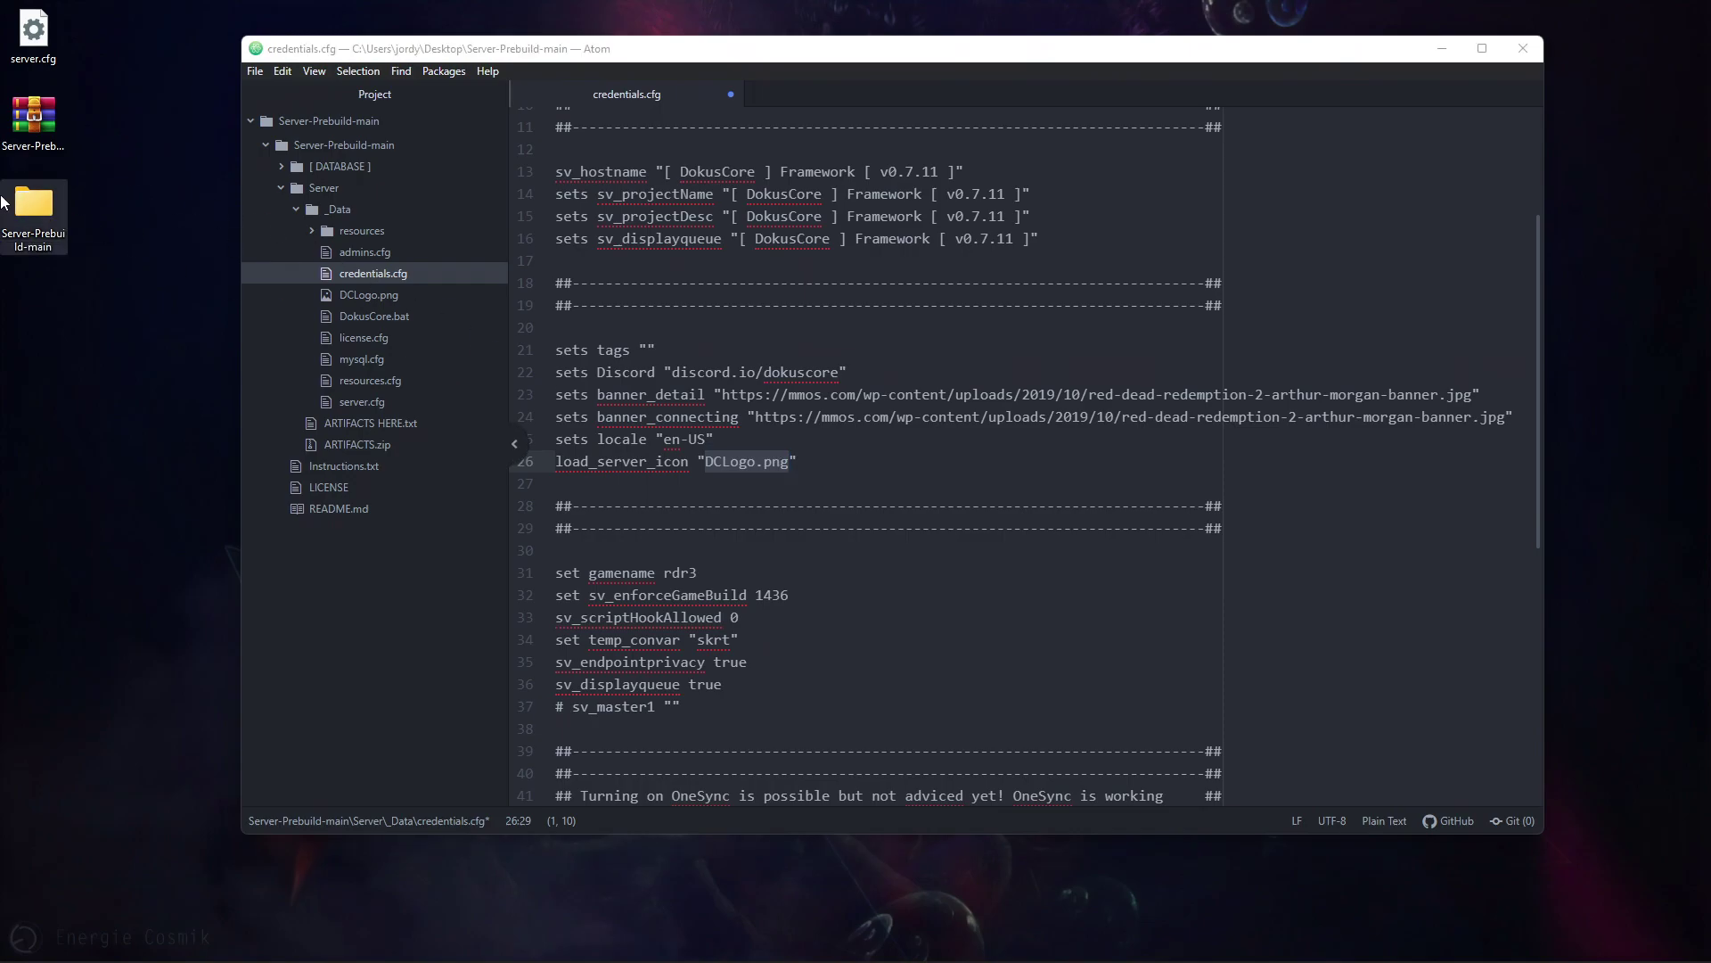
{"action": "double_click", "coordinate": [3, 203]}
{"action": "double_click", "coordinate": [328, 258]}
{"action": "left_click", "coordinate": [292, 280]}
{"action": "double_click", "coordinate": [292, 280]}
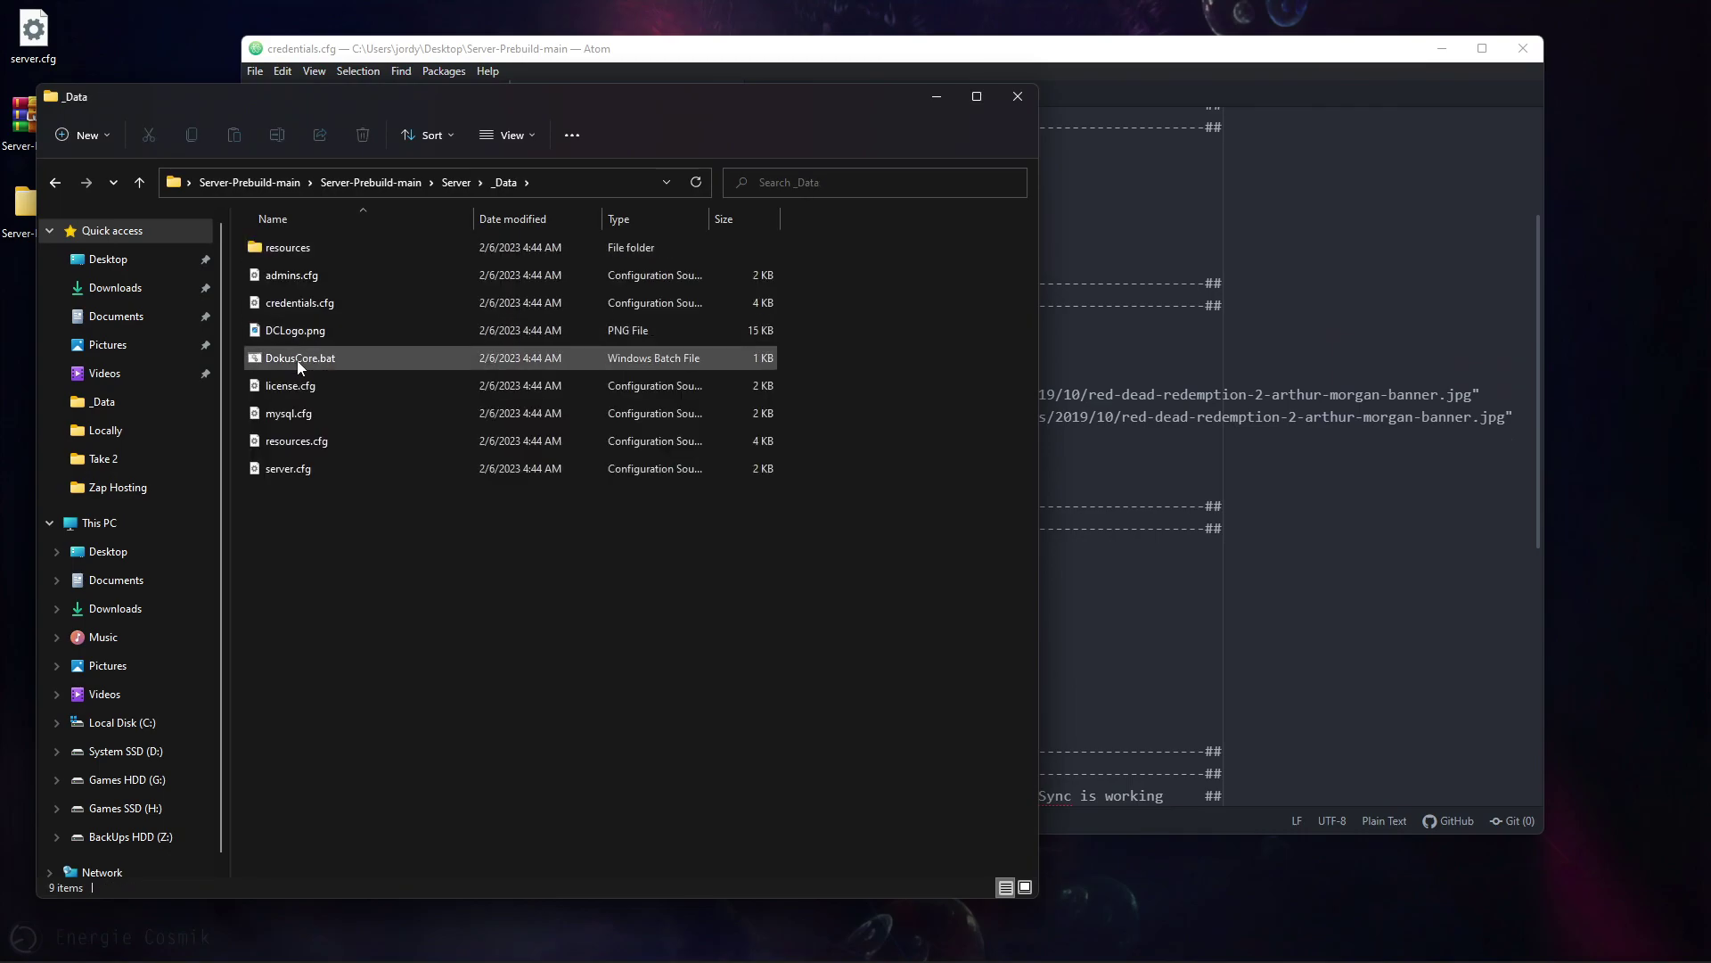
{"action": "left_click", "coordinate": [296, 328]}
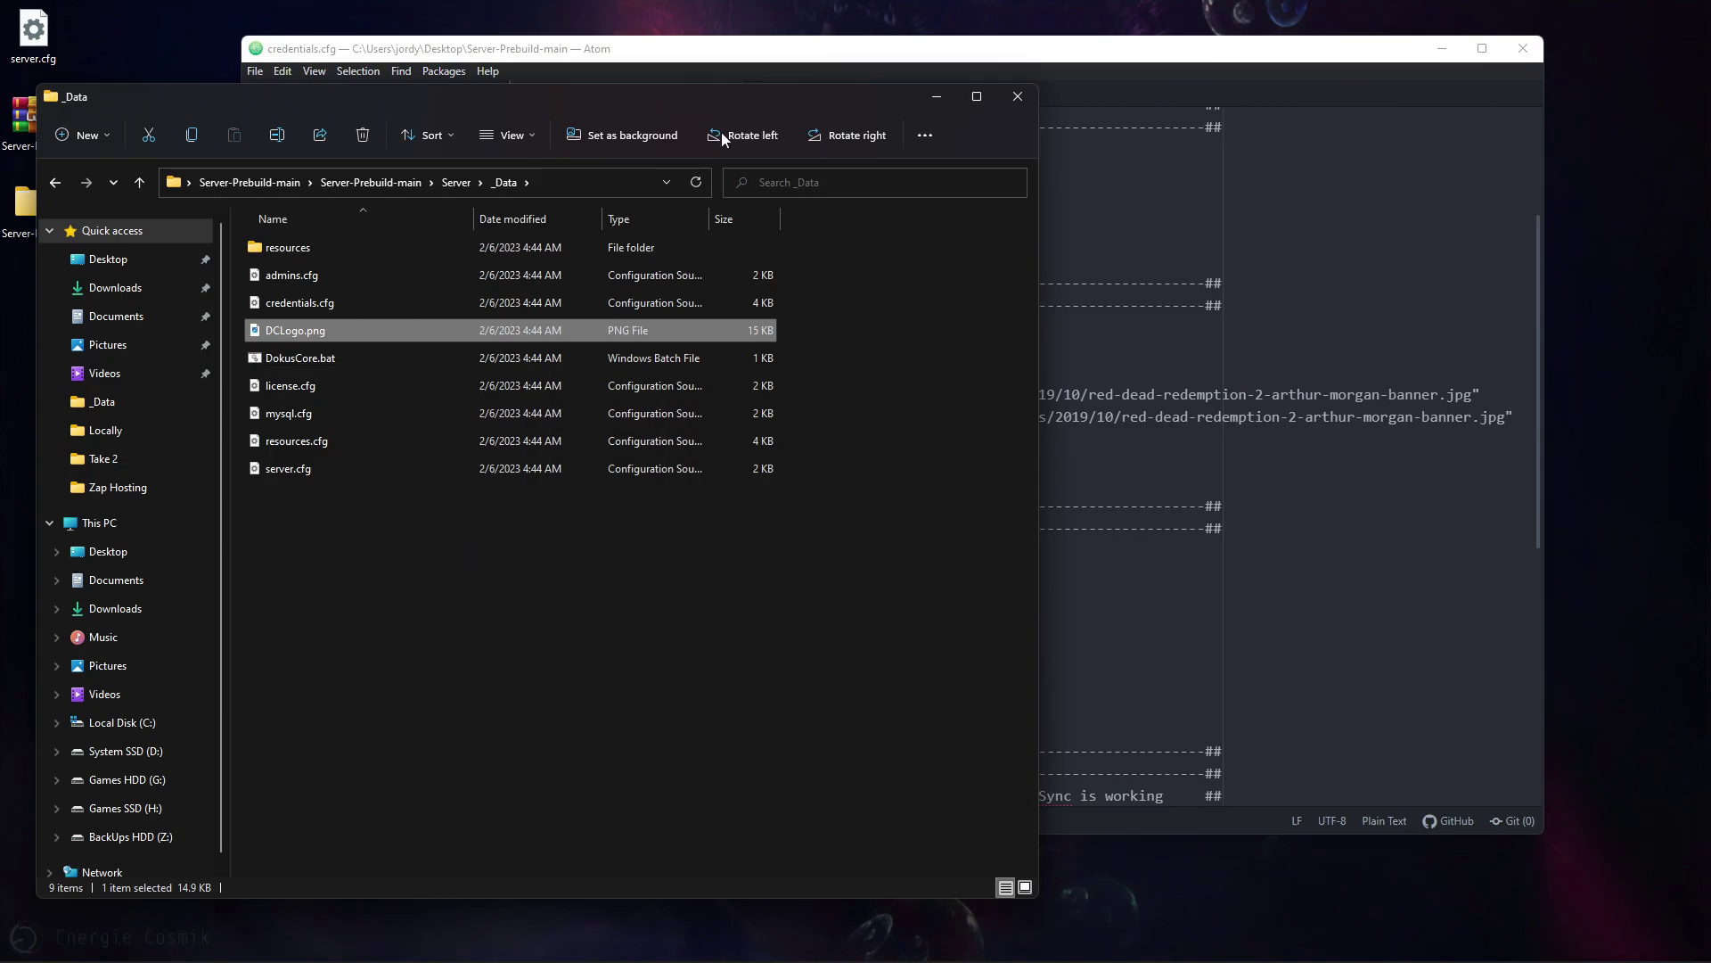
{"action": "left_click", "coordinate": [1014, 97]}
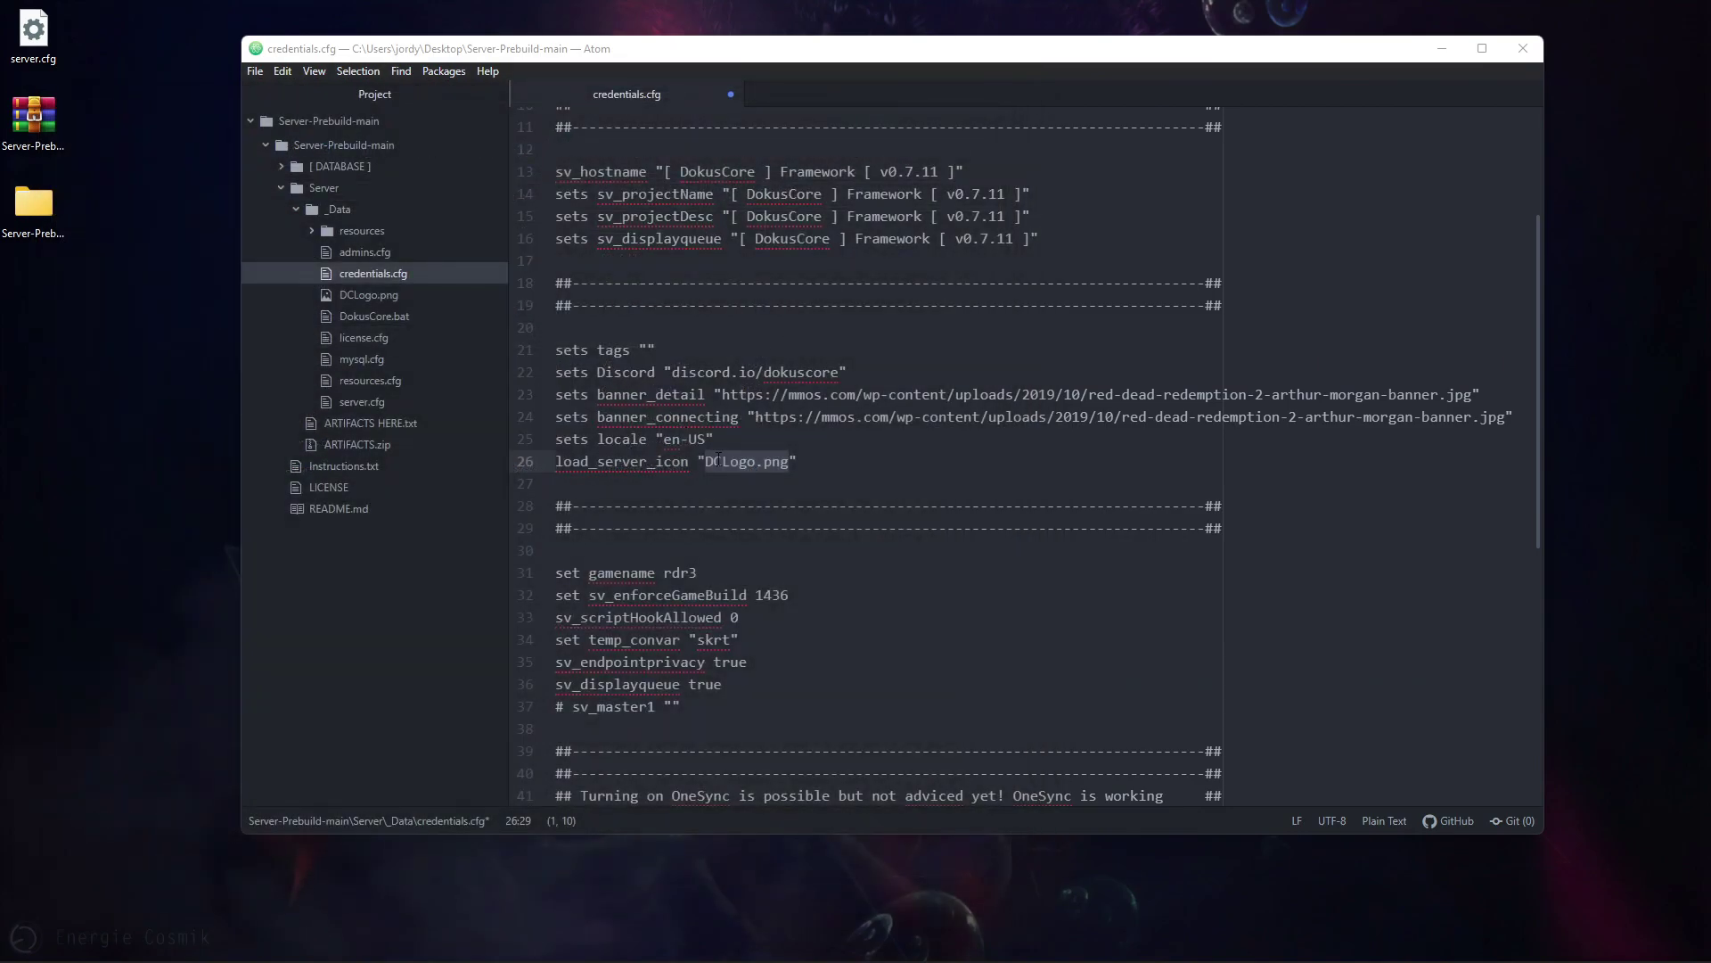
- Examine the sv_enforceGameBuild line and the OneSync section in credentials.cfg
{"action": "scroll", "coordinate": [853, 529], "scroll_direction": "down", "scroll_amount": 2}
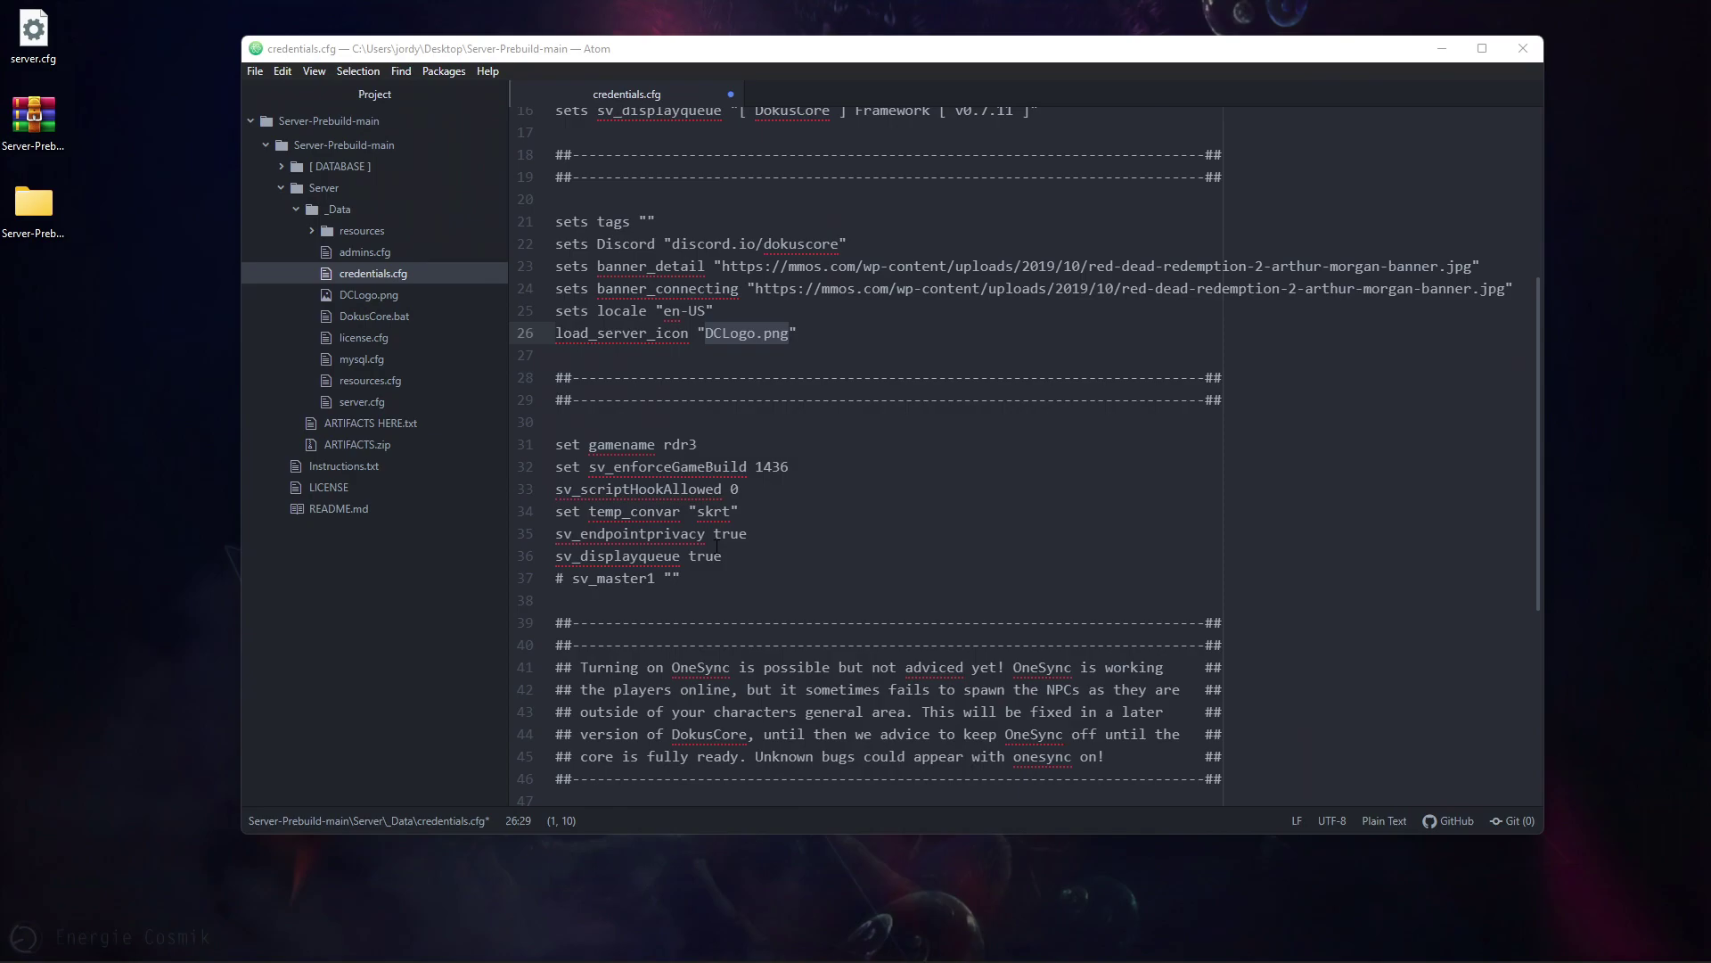
{"action": "left_click_drag", "start_coordinate": [803, 459], "coordinate": [553, 465]}
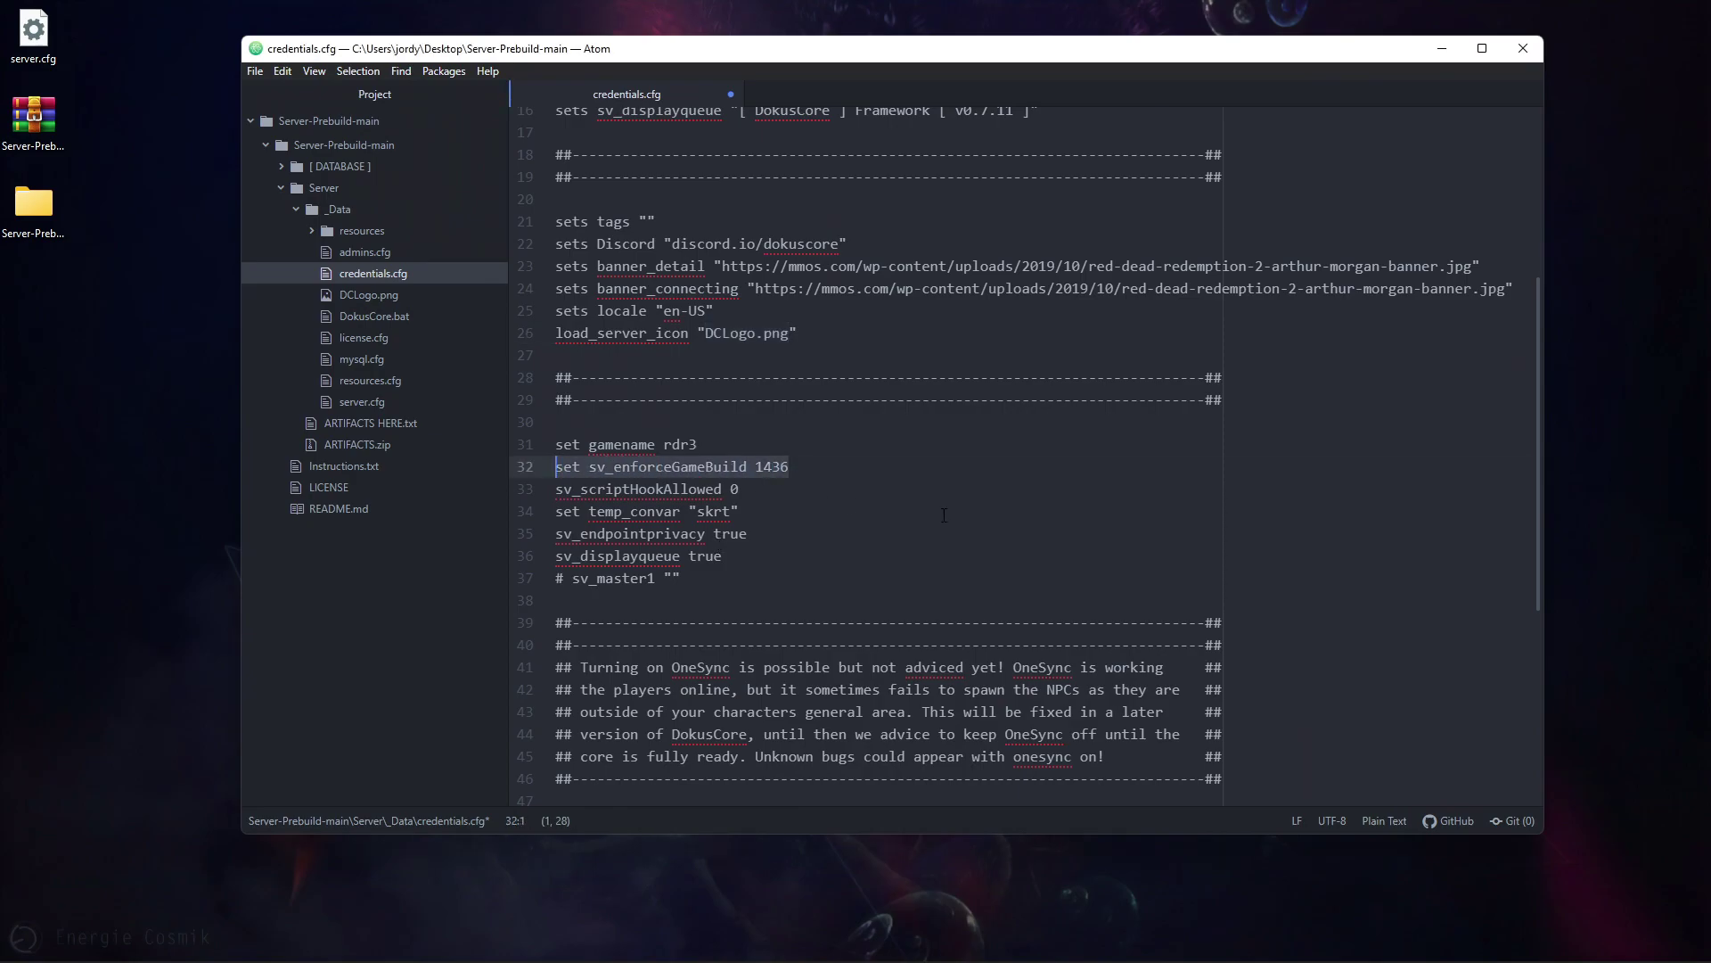
{"action": "scroll", "coordinate": [944, 515], "scroll_direction": "down", "scroll_amount": 1}
{"action": "left_click", "coordinate": [712, 535]}
{"action": "scroll", "coordinate": [712, 484], "scroll_direction": "down", "scroll_amount": 7}
{"action": "left_click_drag", "start_coordinate": [712, 484], "coordinate": [548, 484]}
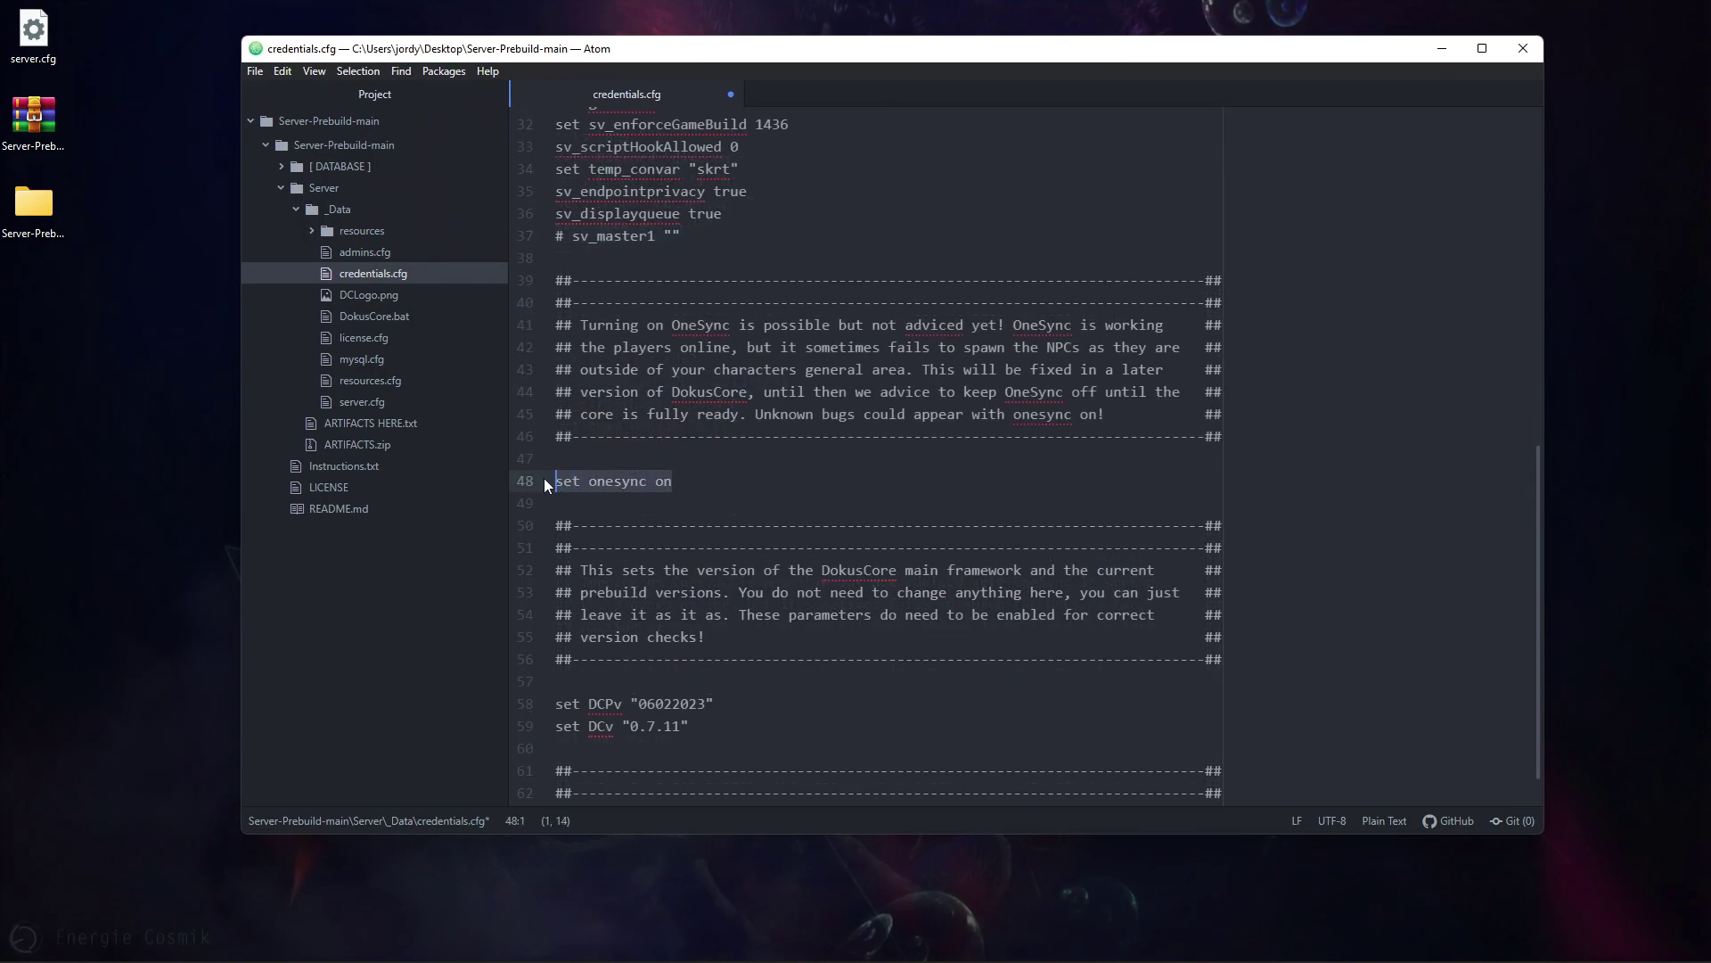
- Try commenting out the onesync line with #, remove the mark again, and save credentials.cfg
{"action": "left_click", "coordinate": [776, 496]}
{"action": "left_click", "coordinate": [705, 485]}
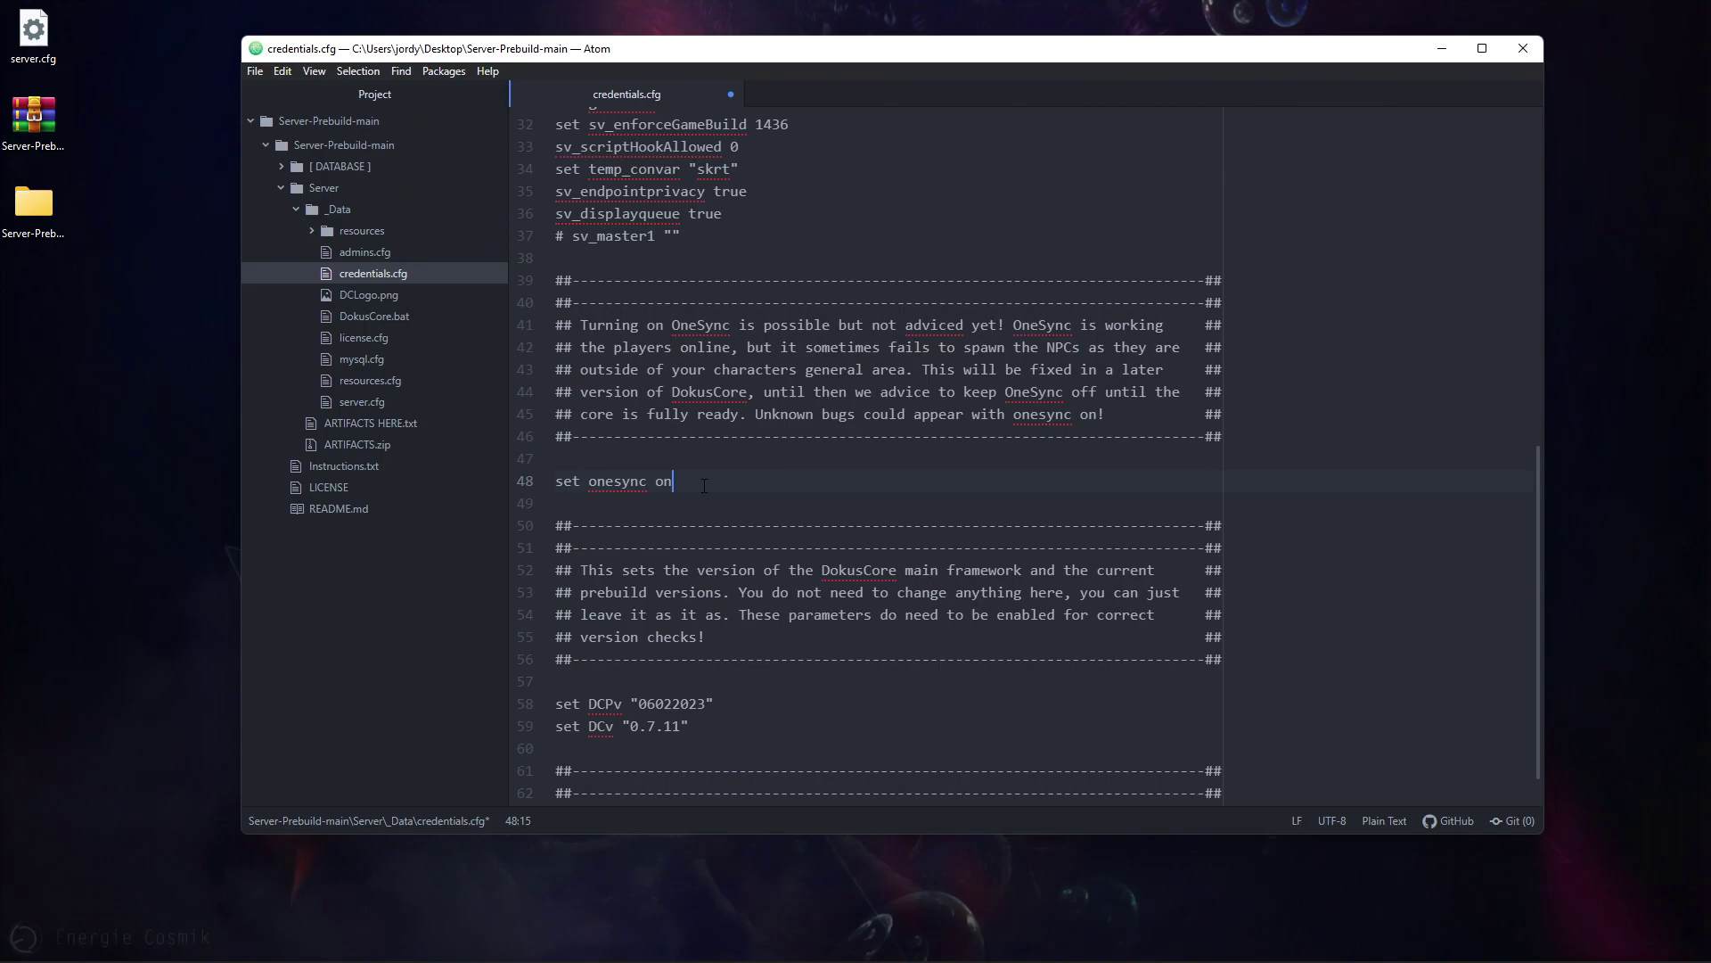
{"action": "left_click", "coordinate": [555, 481]}
{"action": "type", "text": "#"}
{"action": "key", "text": "BackSpace"}
{"action": "key", "text": "BackSpace"}
{"action": "key", "text": "ctrl+s"}
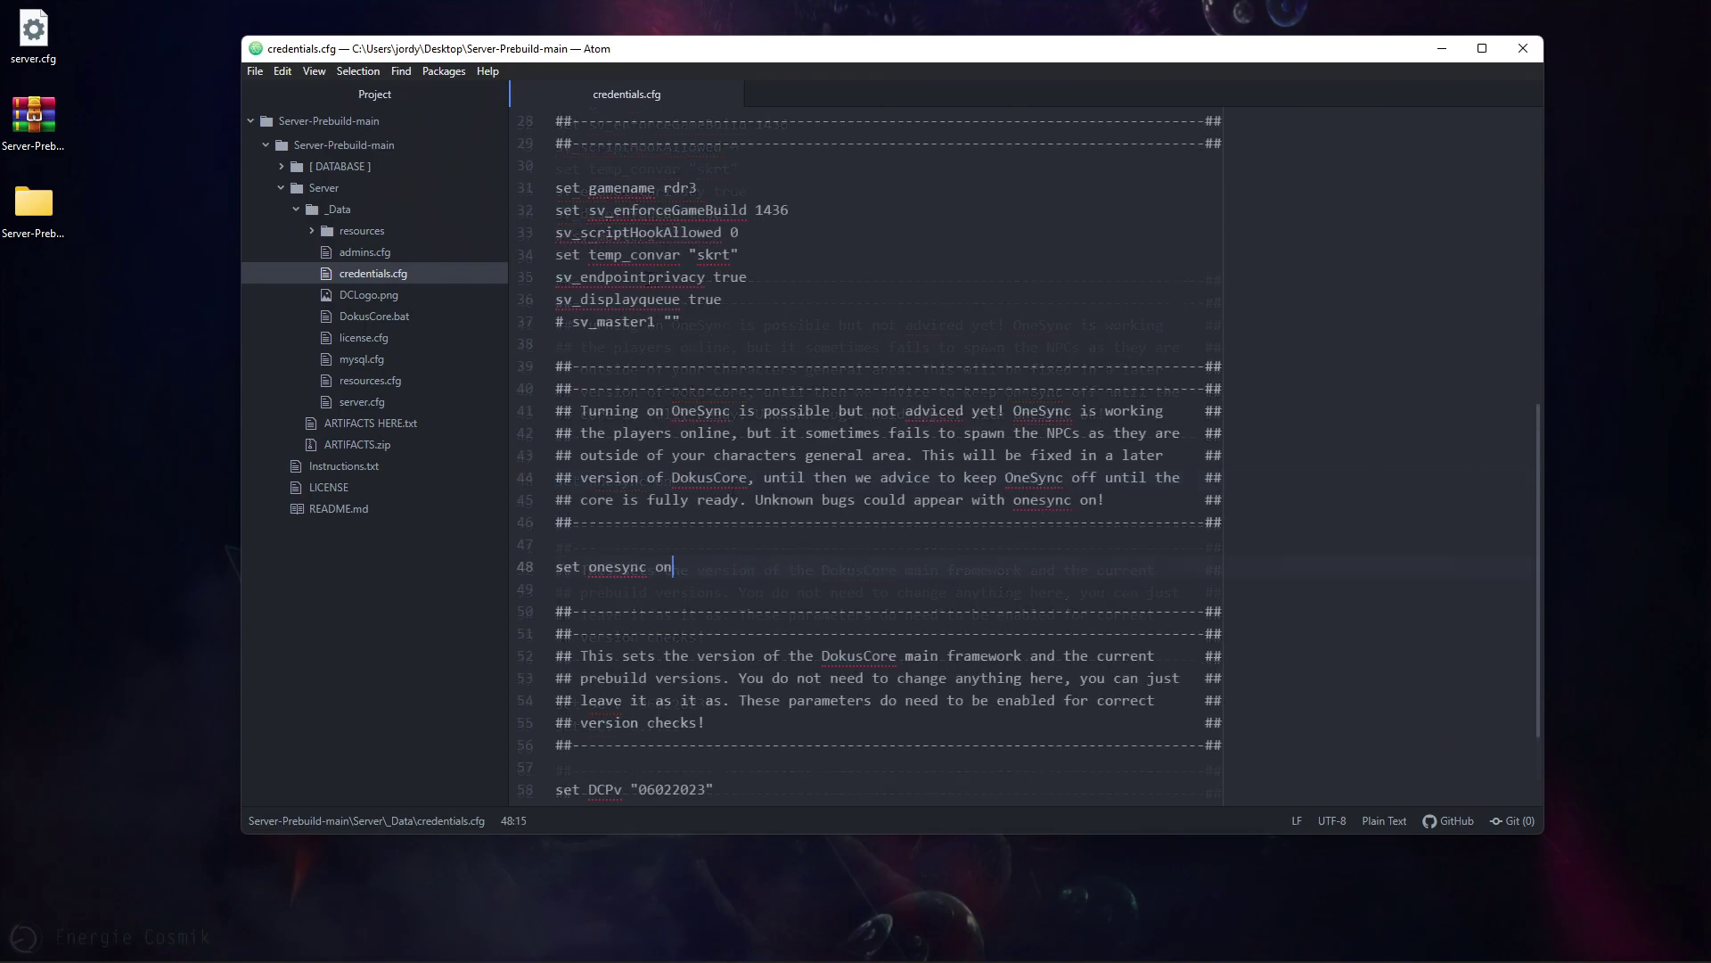
- Open resources.cfg and review its list of ensured plugins through to the end
{"action": "left_click", "coordinate": [369, 382]}
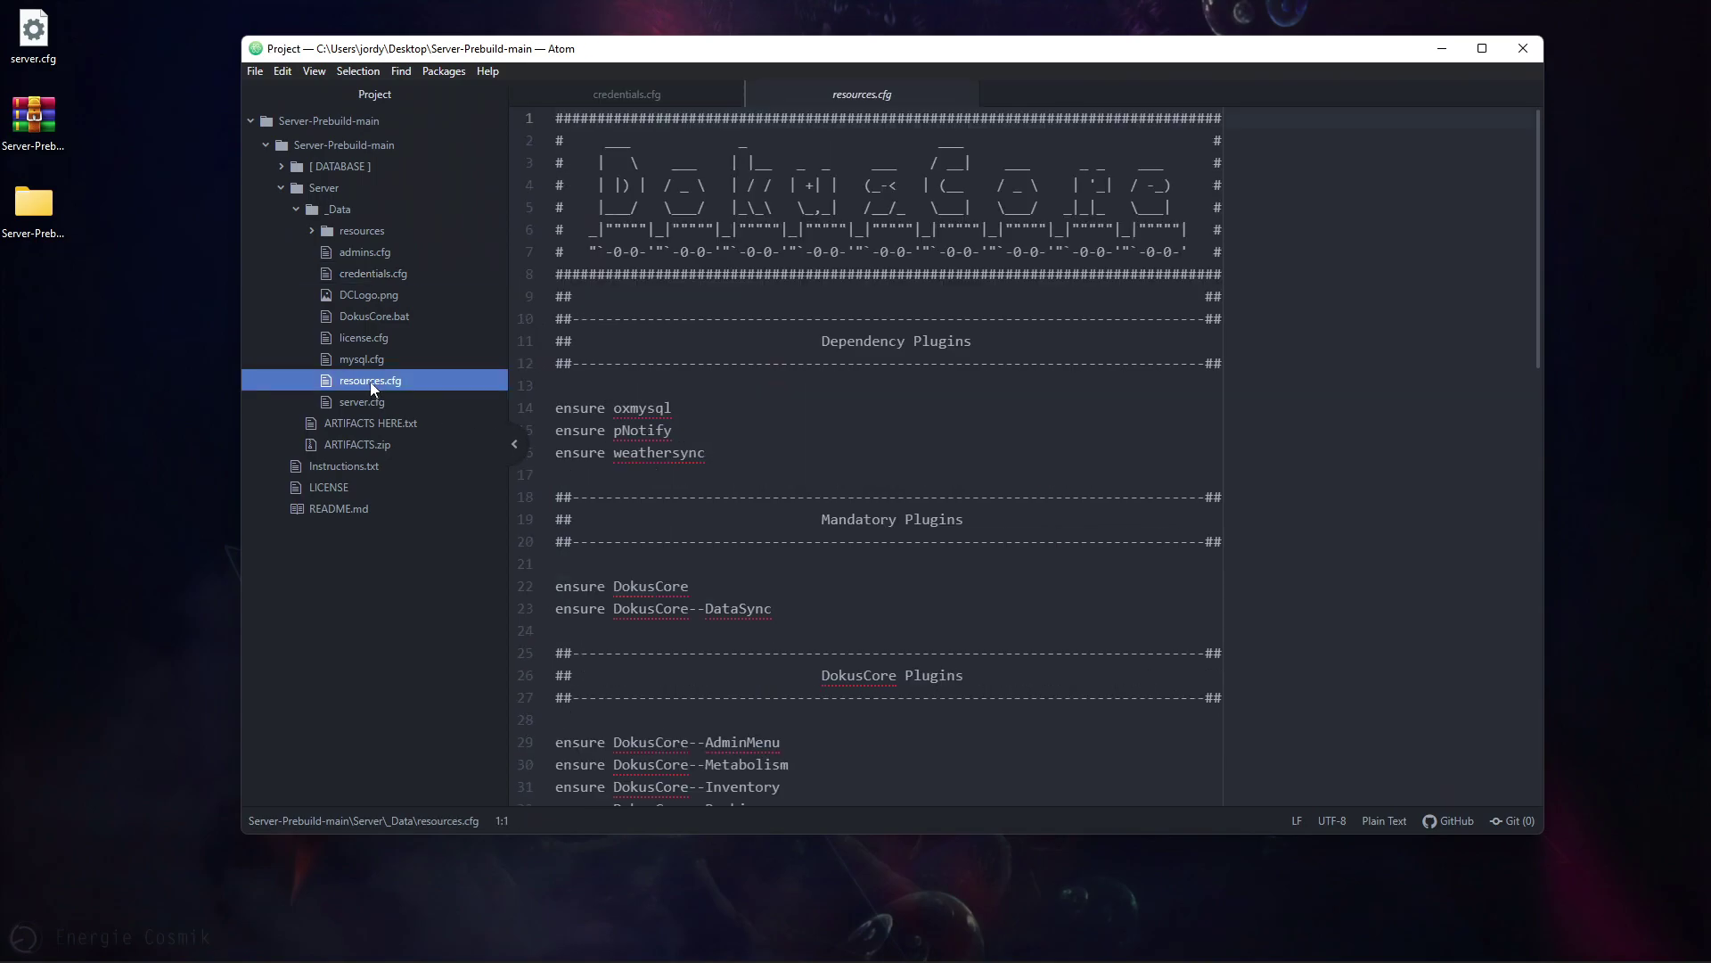
{"action": "scroll", "coordinate": [913, 388], "scroll_direction": "down", "scroll_amount": 13}
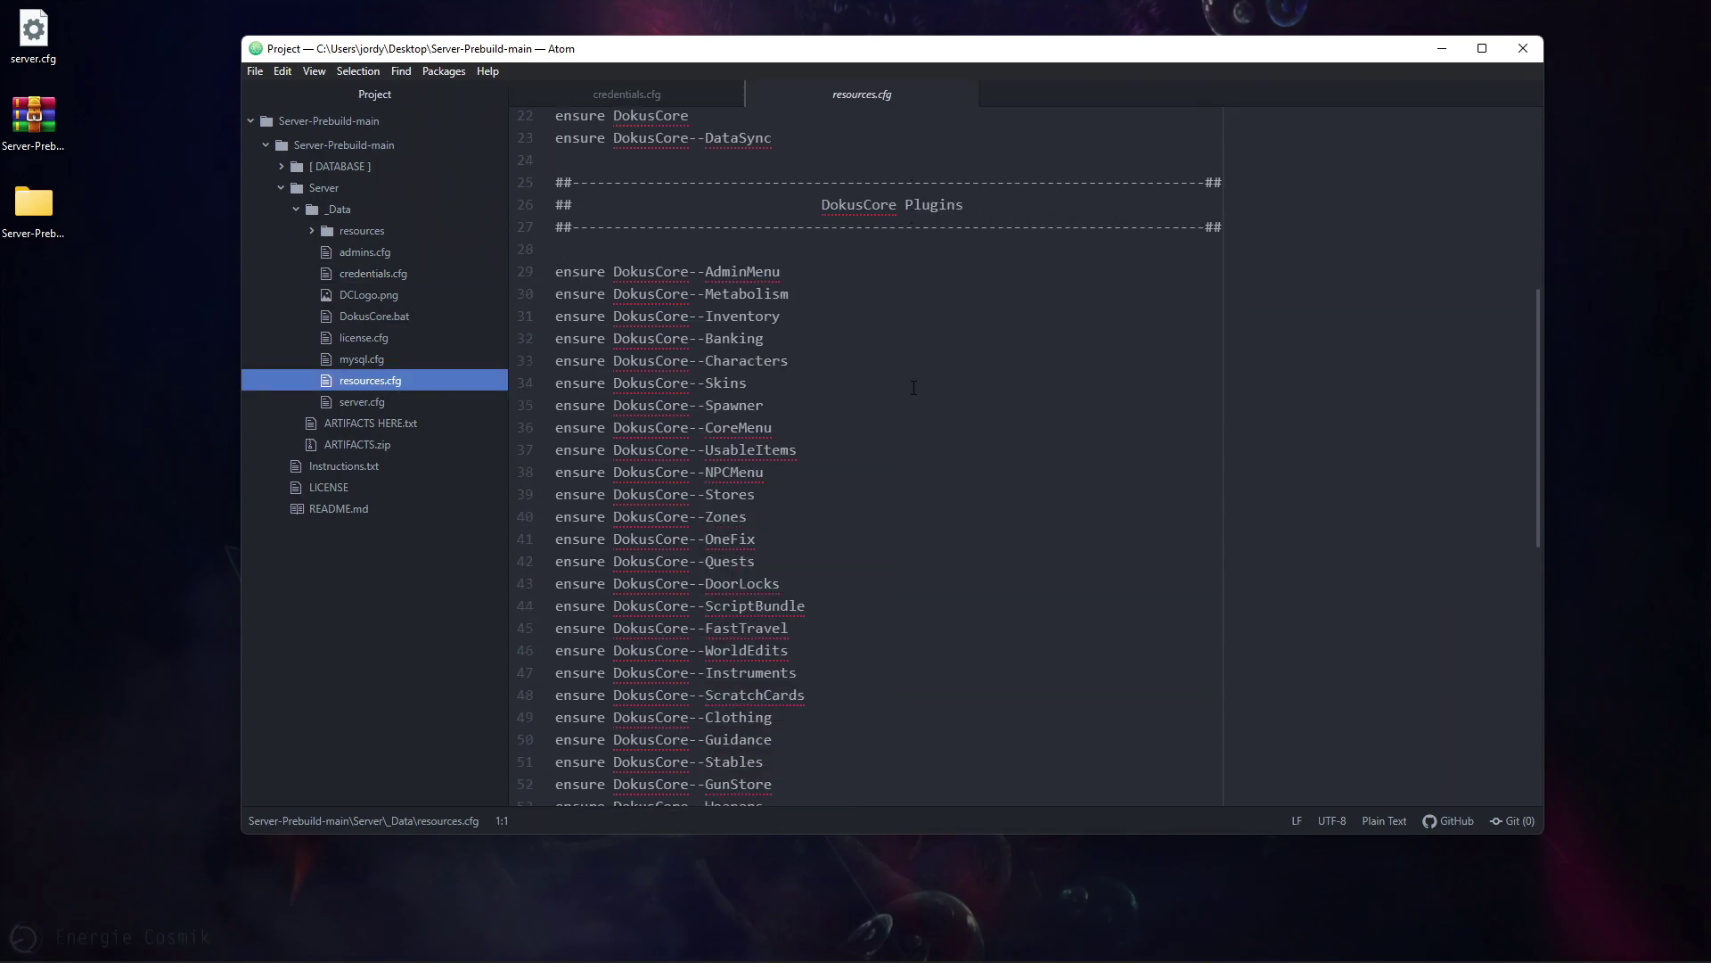
{"action": "scroll", "coordinate": [913, 387], "scroll_direction": "down", "scroll_amount": 4}
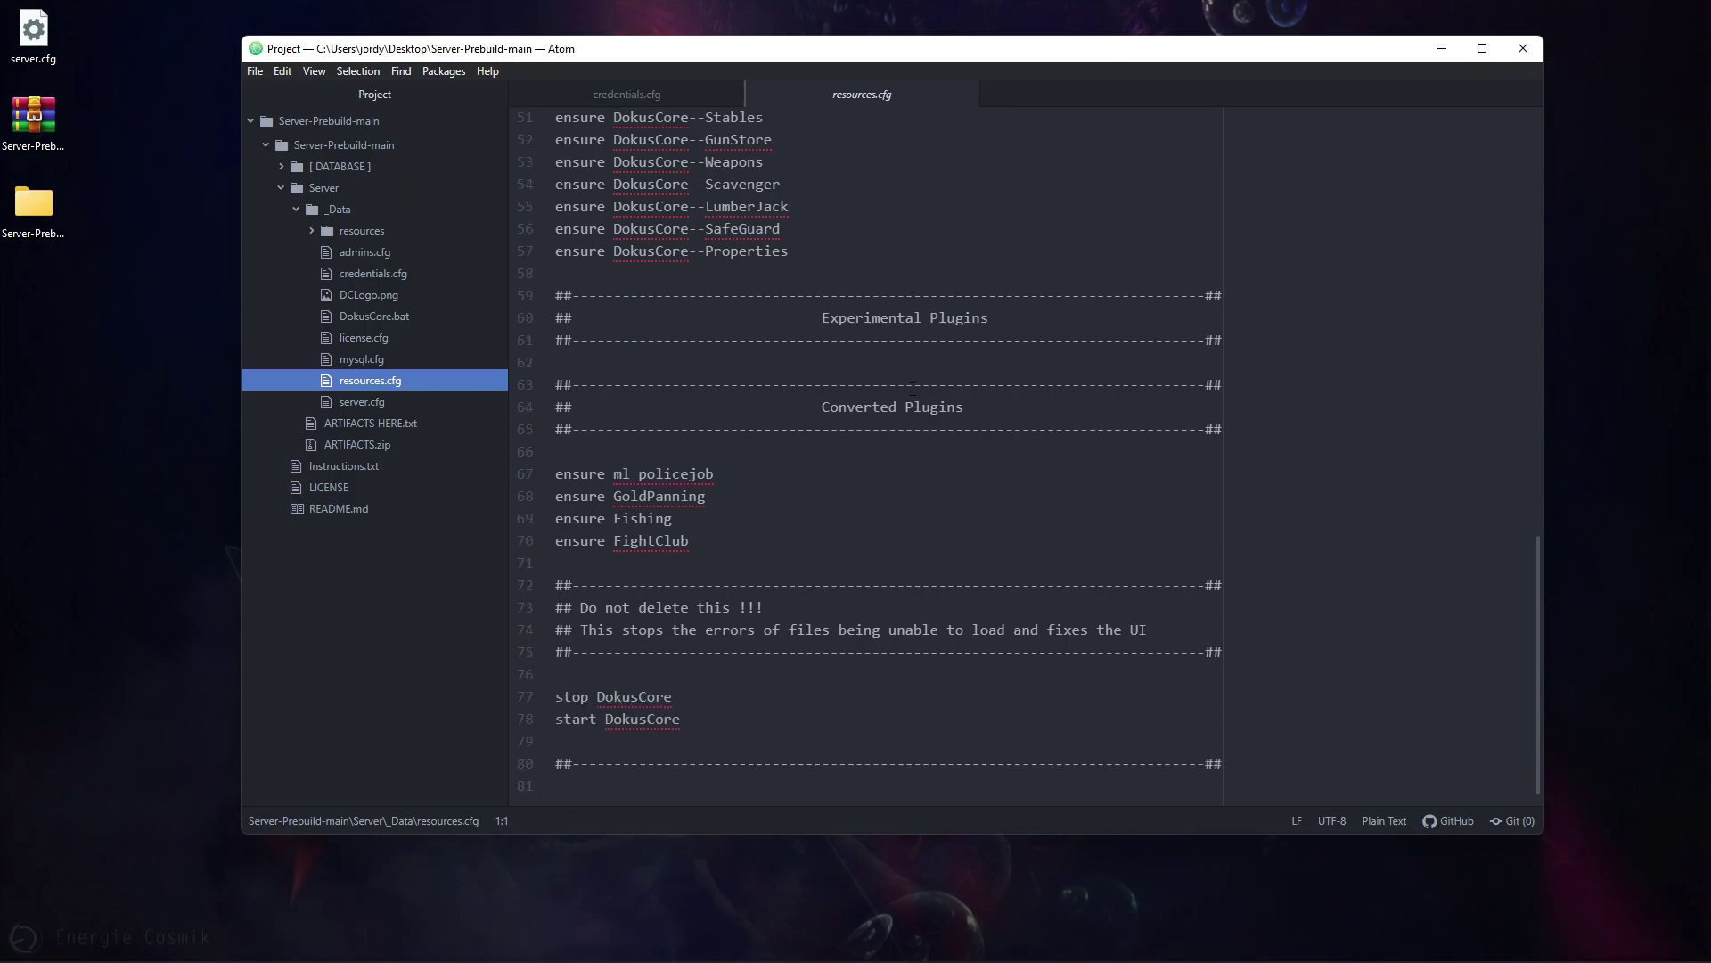
- Open server.cfg from the _Data folder and review its endpoint, ensure and exec entries
{"action": "left_click", "coordinate": [361, 401]}
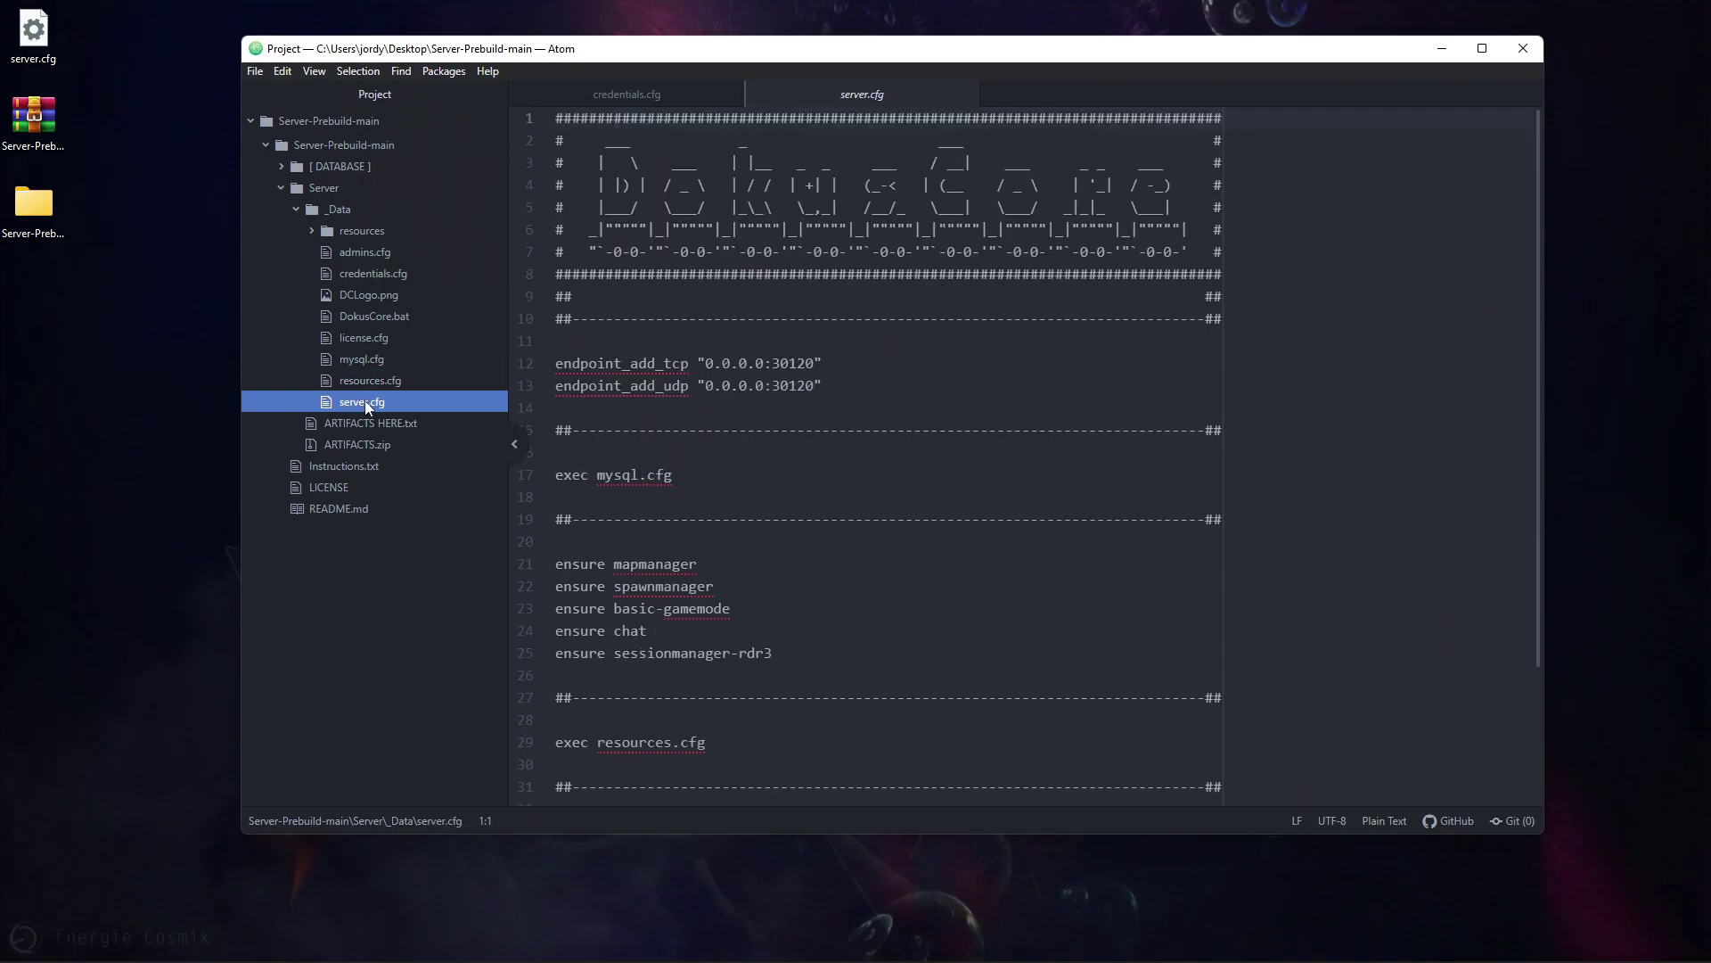
{"action": "left_click_drag", "start_coordinate": [793, 51], "coordinate": [924, 48]}
{"action": "scroll", "coordinate": [1016, 399], "scroll_direction": "down", "scroll_amount": 2}
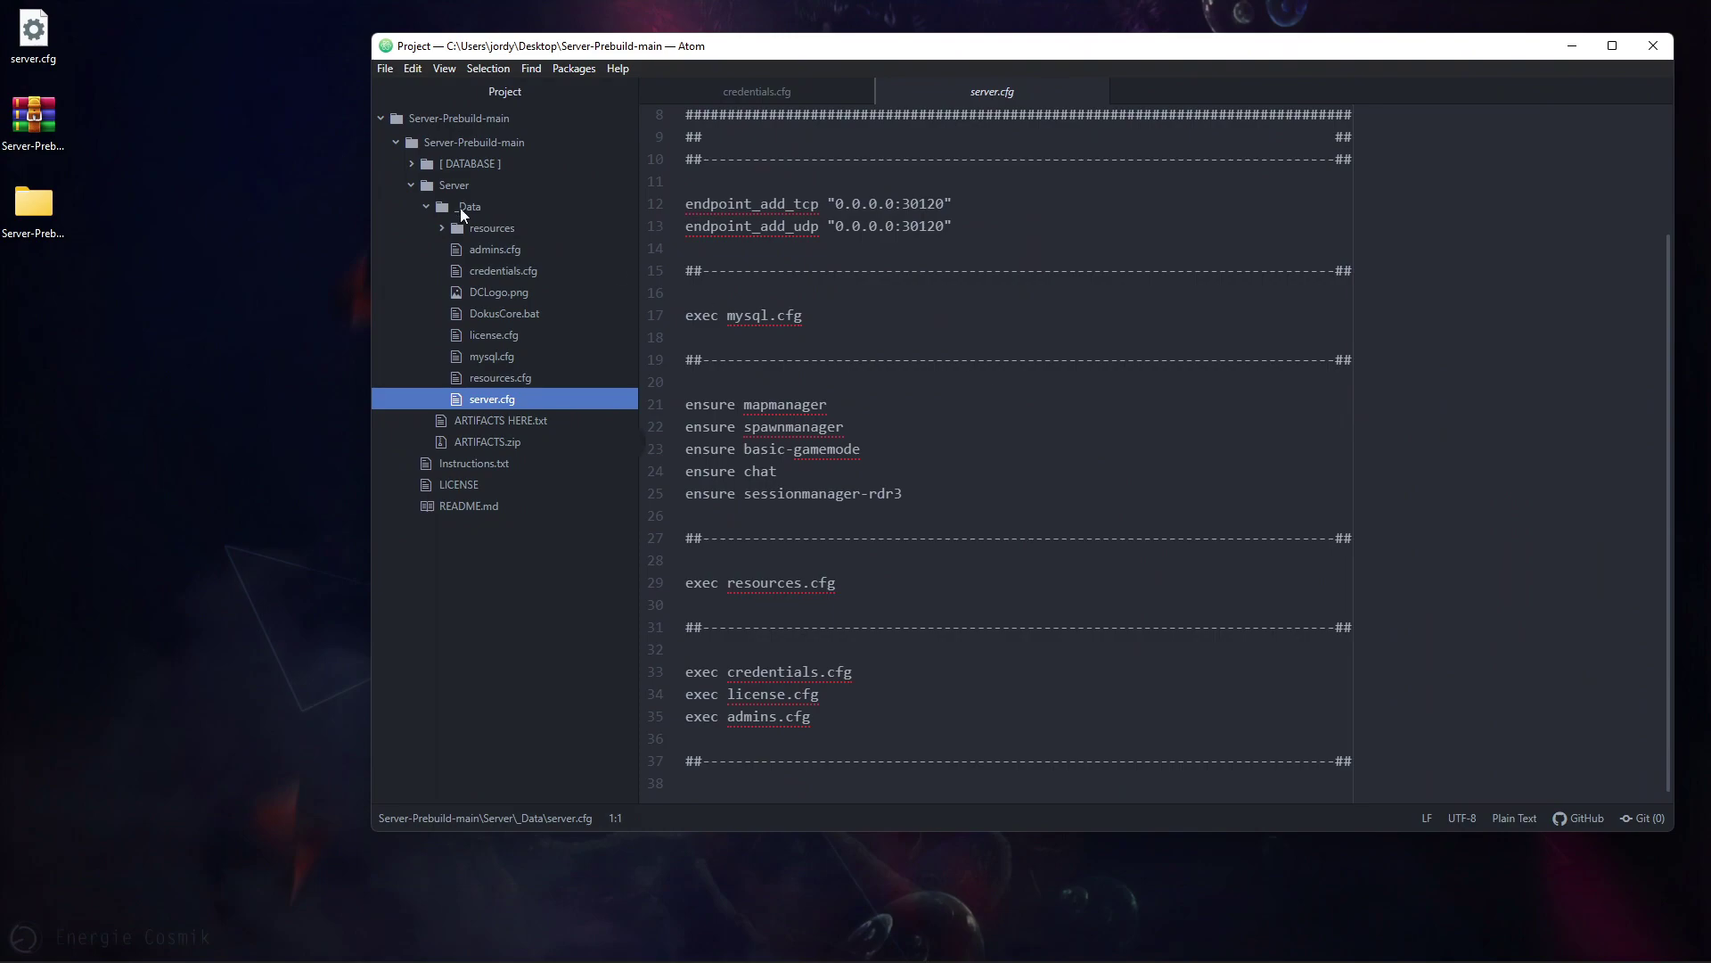
- Open the desktop's server.cfg in Atom and copy the endpoint_add_tcp address 127.0.0.1:30155
{"action": "left_click_drag", "start_coordinate": [35, 36], "coordinate": [1032, 392]}
{"action": "left_click", "coordinate": [1025, 449]}
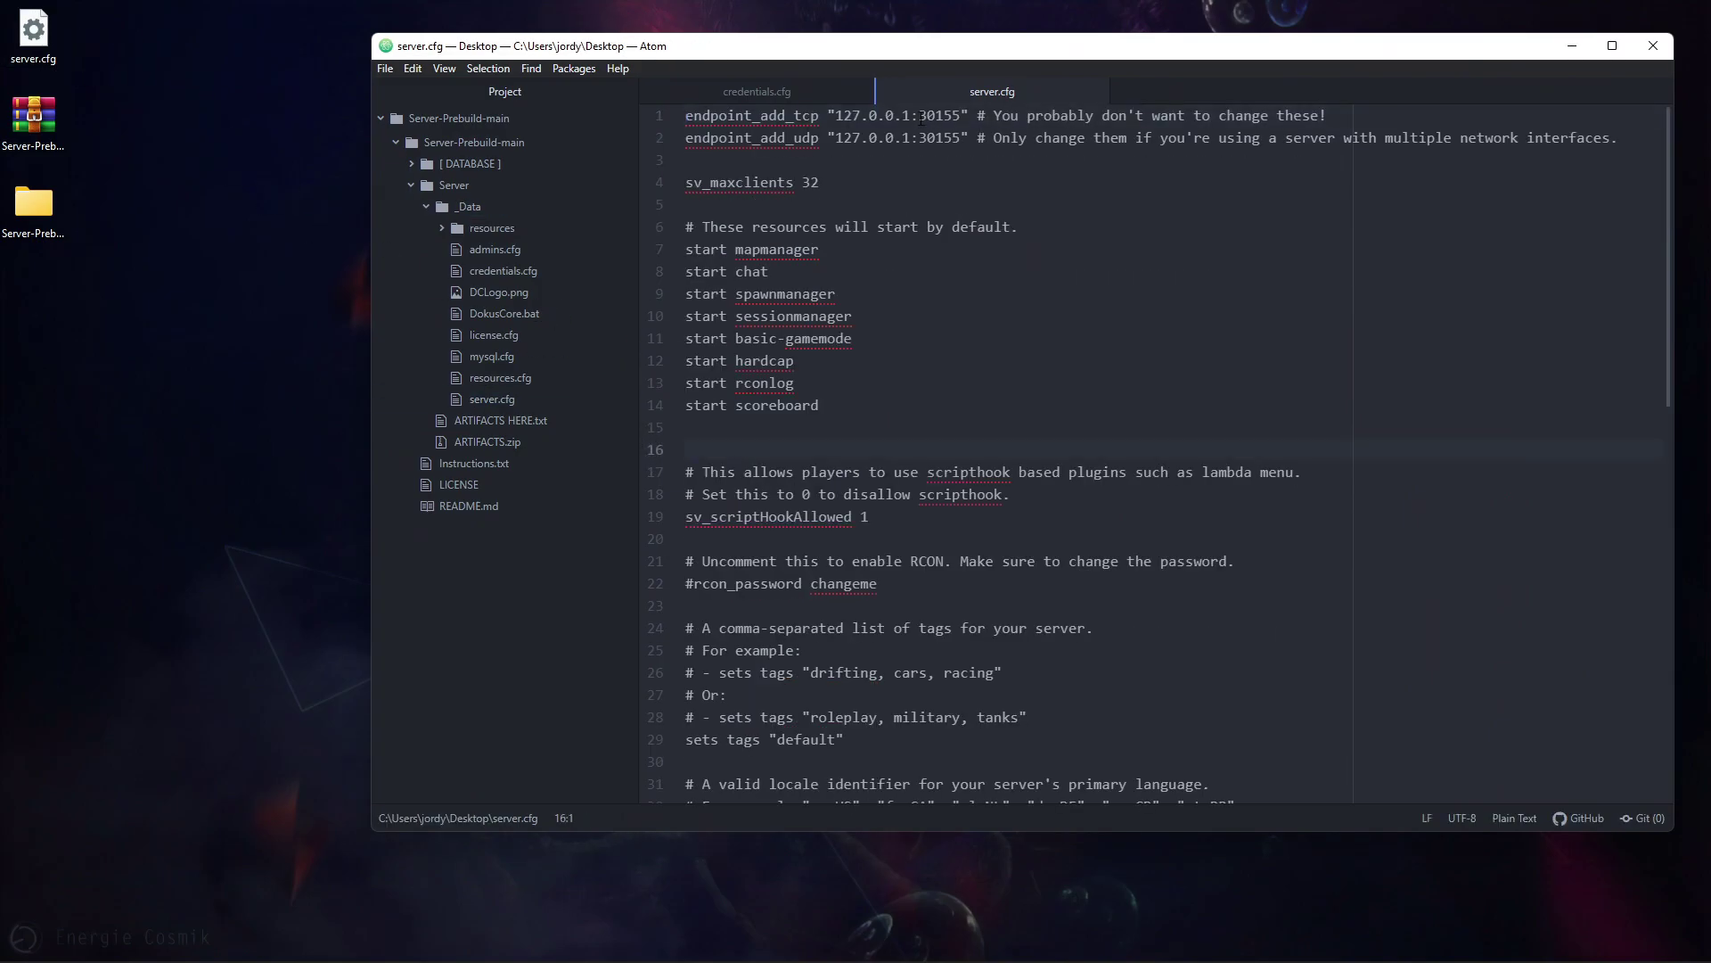
{"action": "left_click_drag", "start_coordinate": [960, 115], "coordinate": [840, 114]}
{"action": "key", "text": "ctrl+c"}
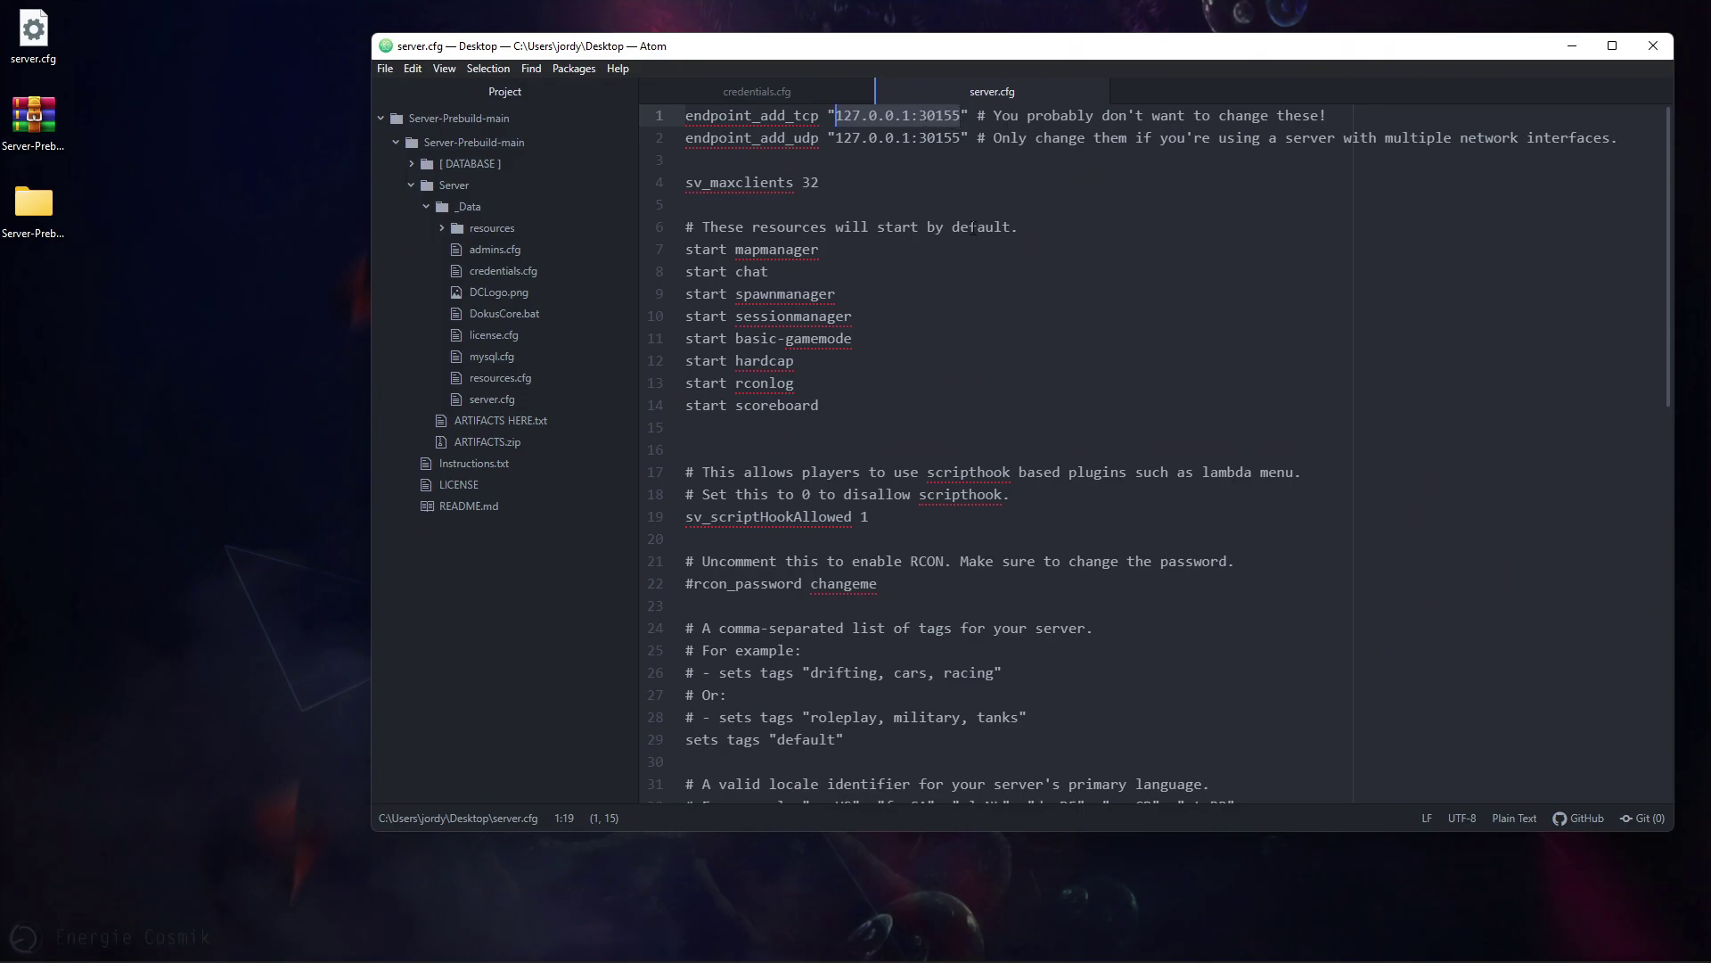
- Replace the endpoint_add_tcp and endpoint_add_udp addresses in the _Data folder's server.cfg with 127.0.0.1:30155 and save the file
{"action": "left_click", "coordinate": [774, 94]}
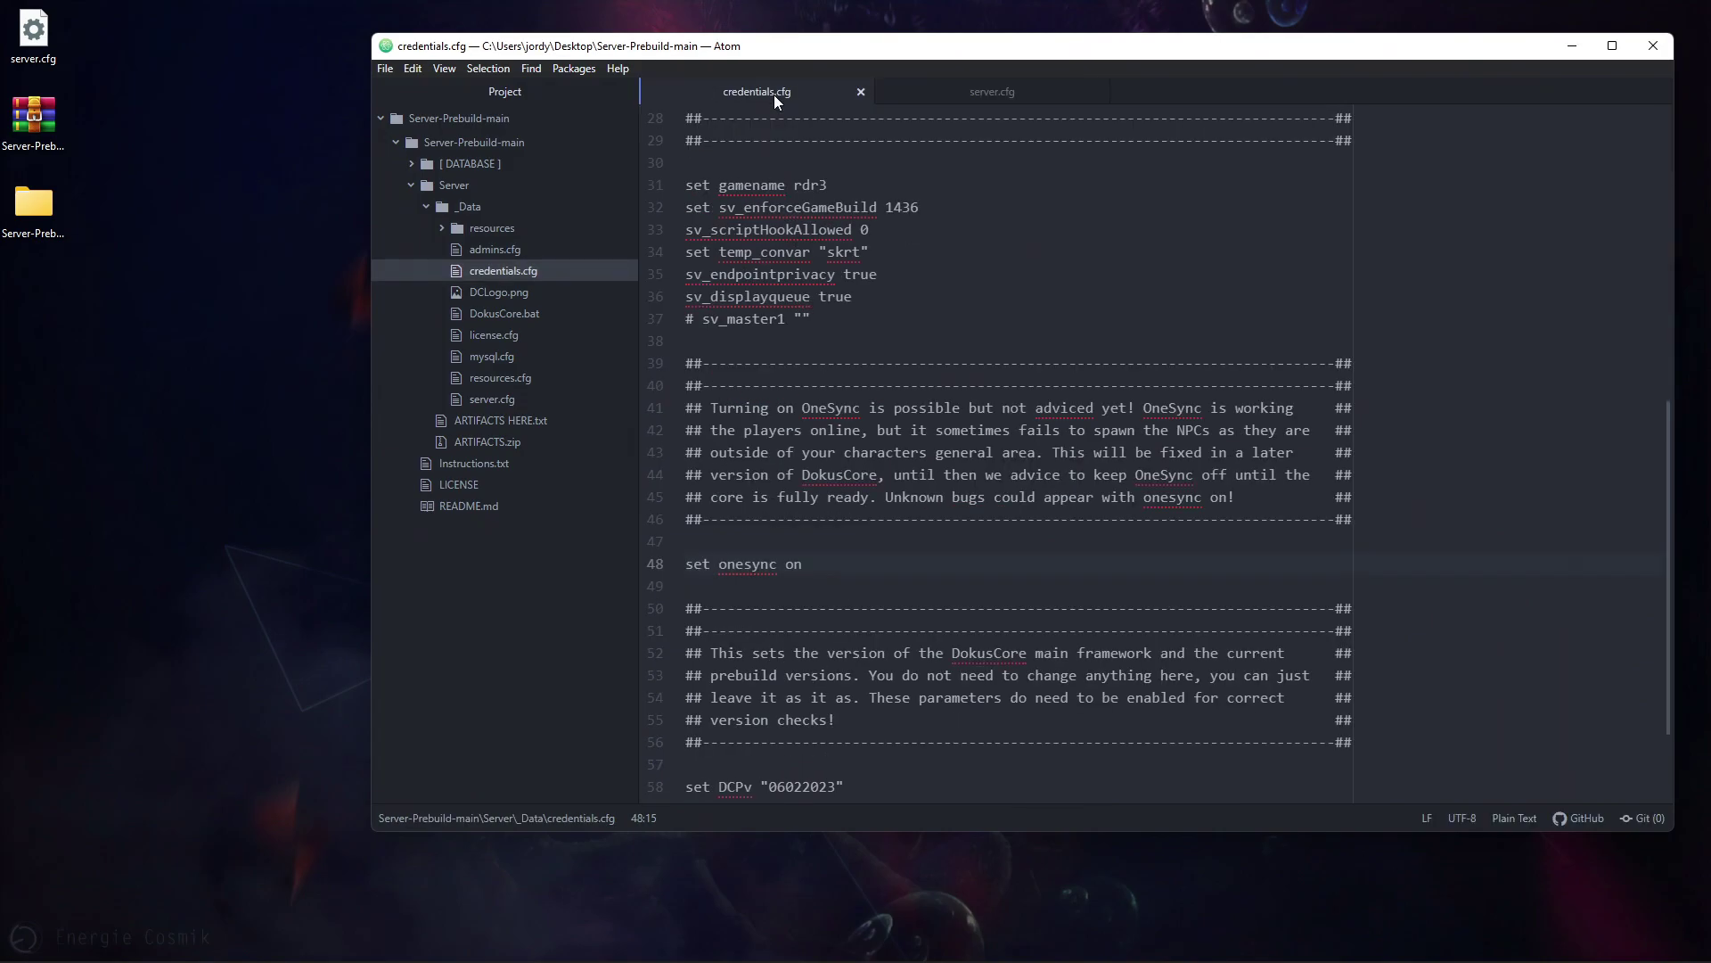
{"action": "left_click", "coordinate": [494, 398]}
{"action": "left_click_drag", "start_coordinate": [835, 360], "coordinate": [945, 360]}
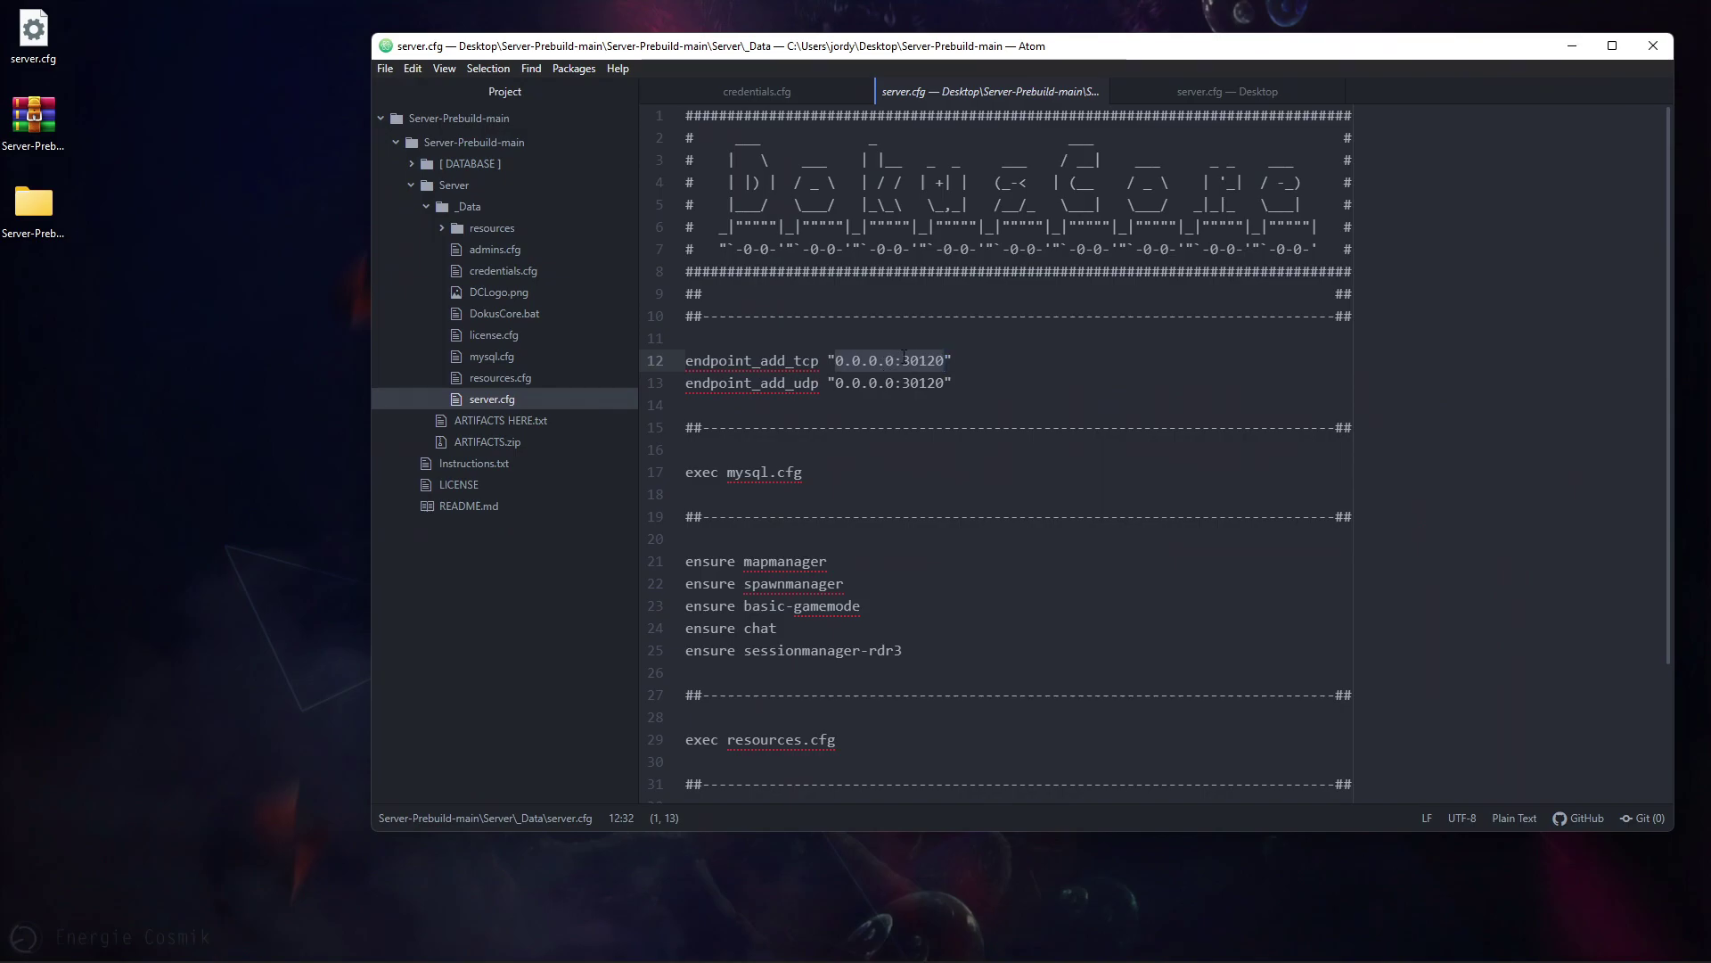
{"action": "key", "text": "ctrl+v"}
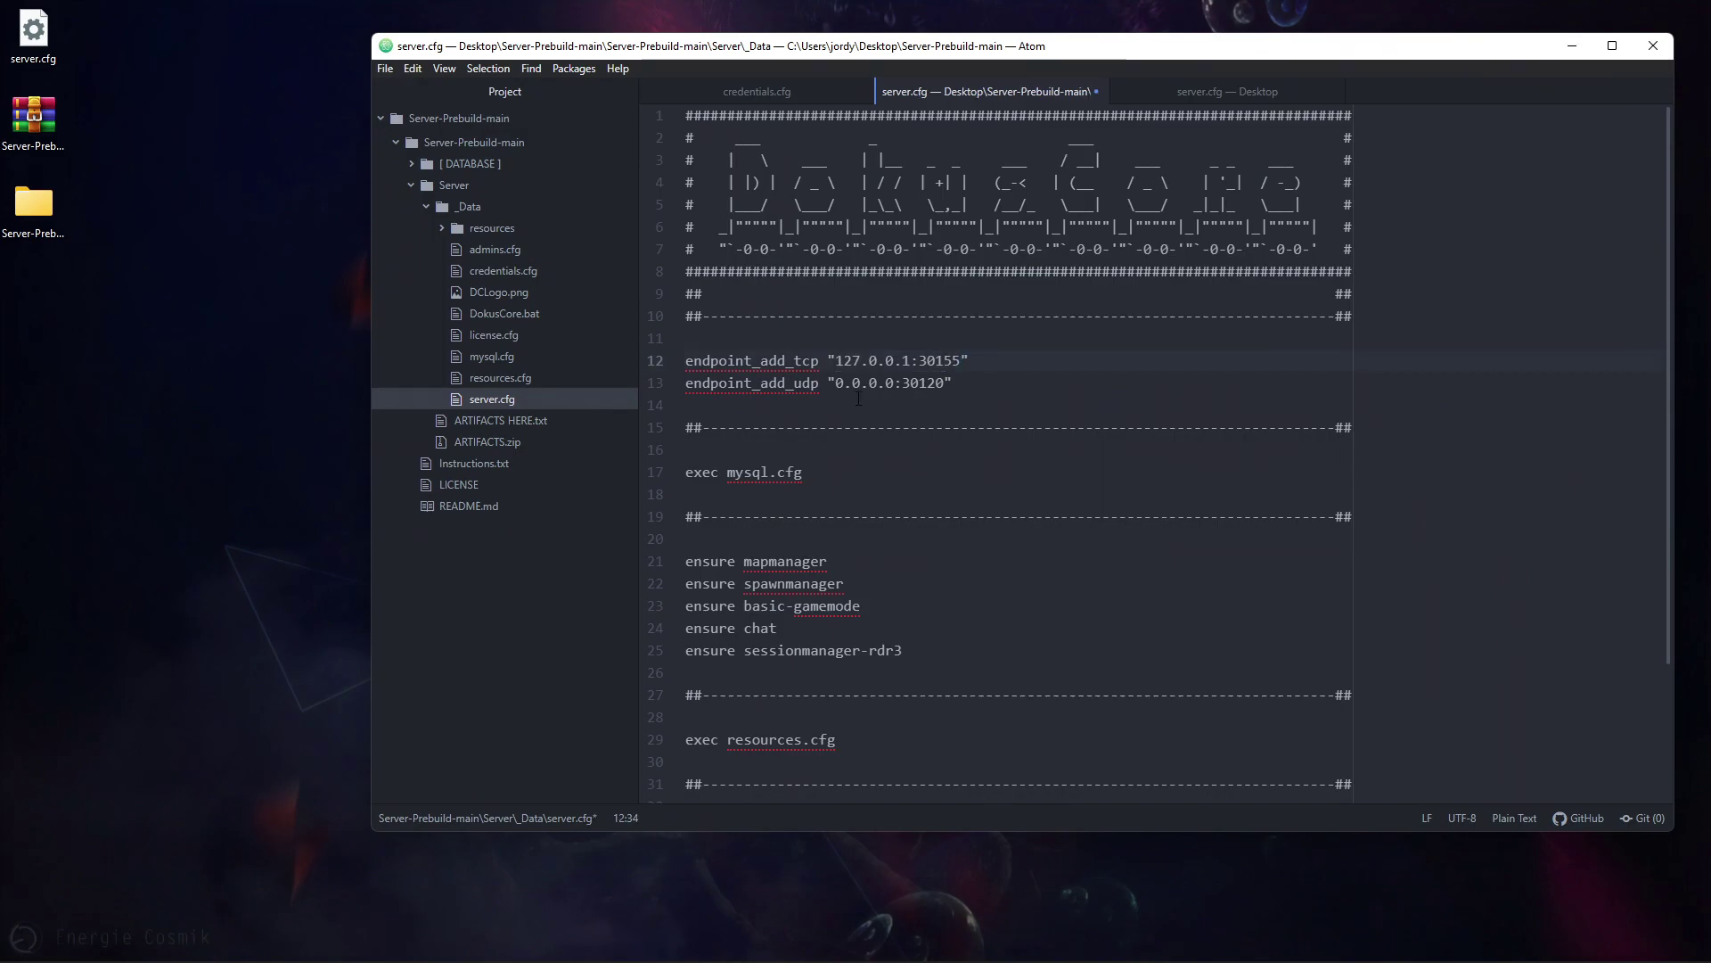
{"action": "left_click_drag", "start_coordinate": [835, 382], "coordinate": [945, 383]}
{"action": "key", "text": "ctrl+v"}
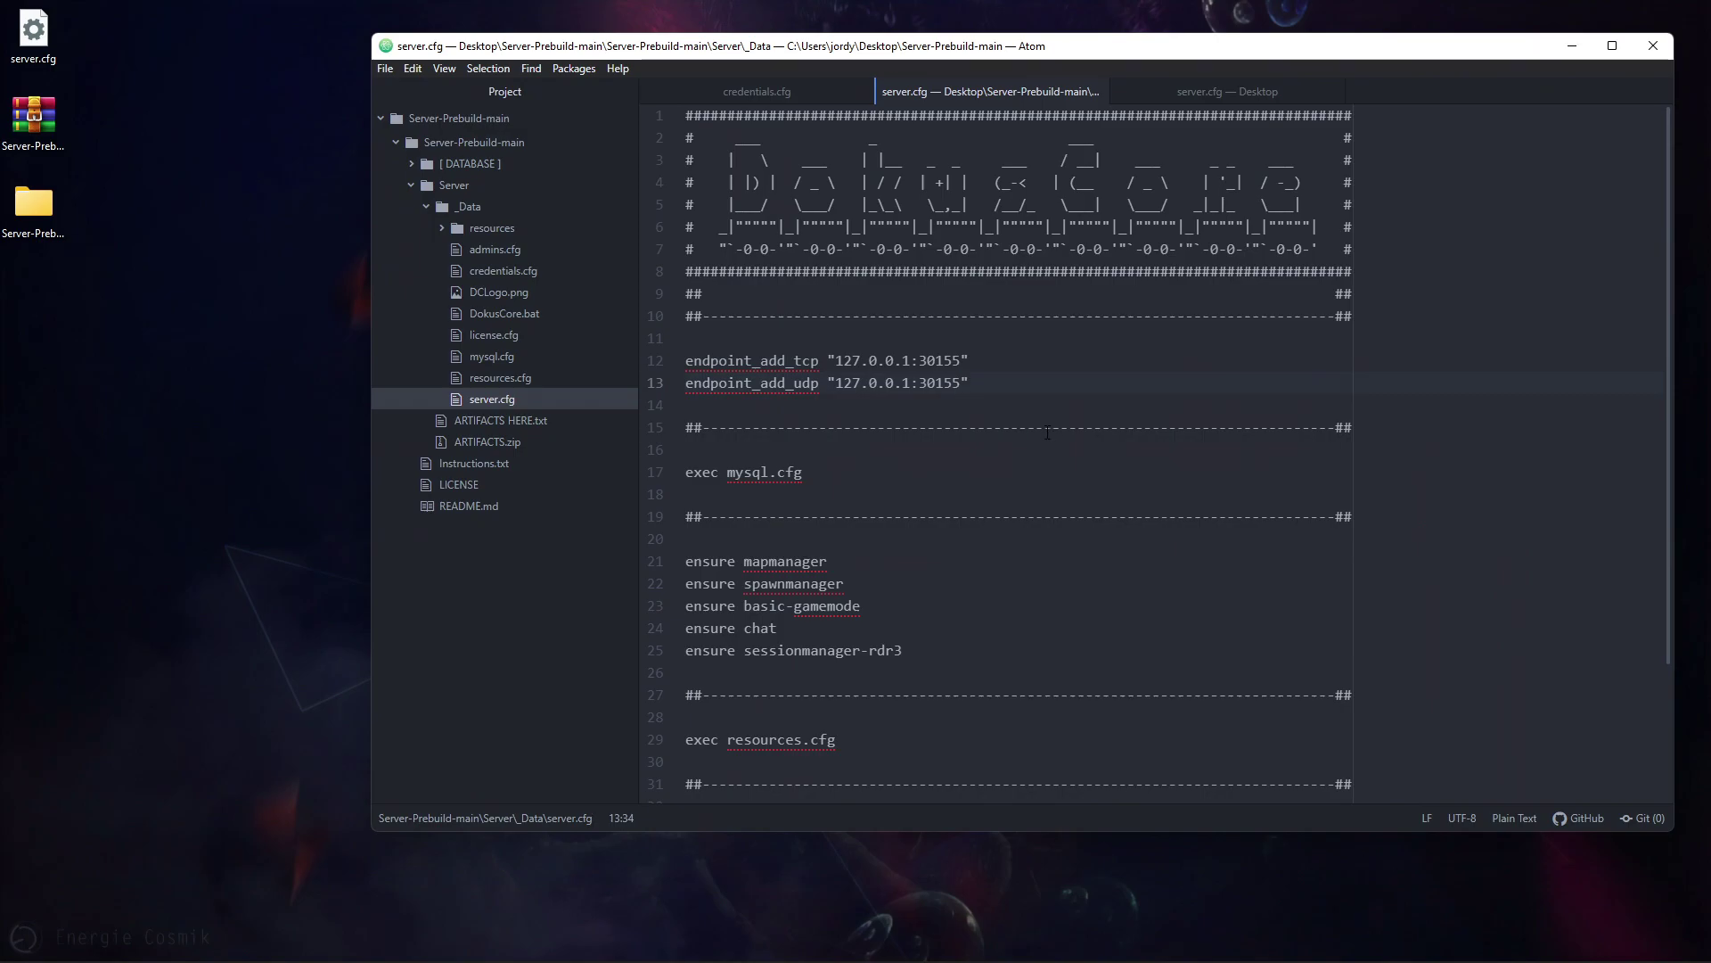
{"action": "left_click", "coordinate": [1573, 47]}
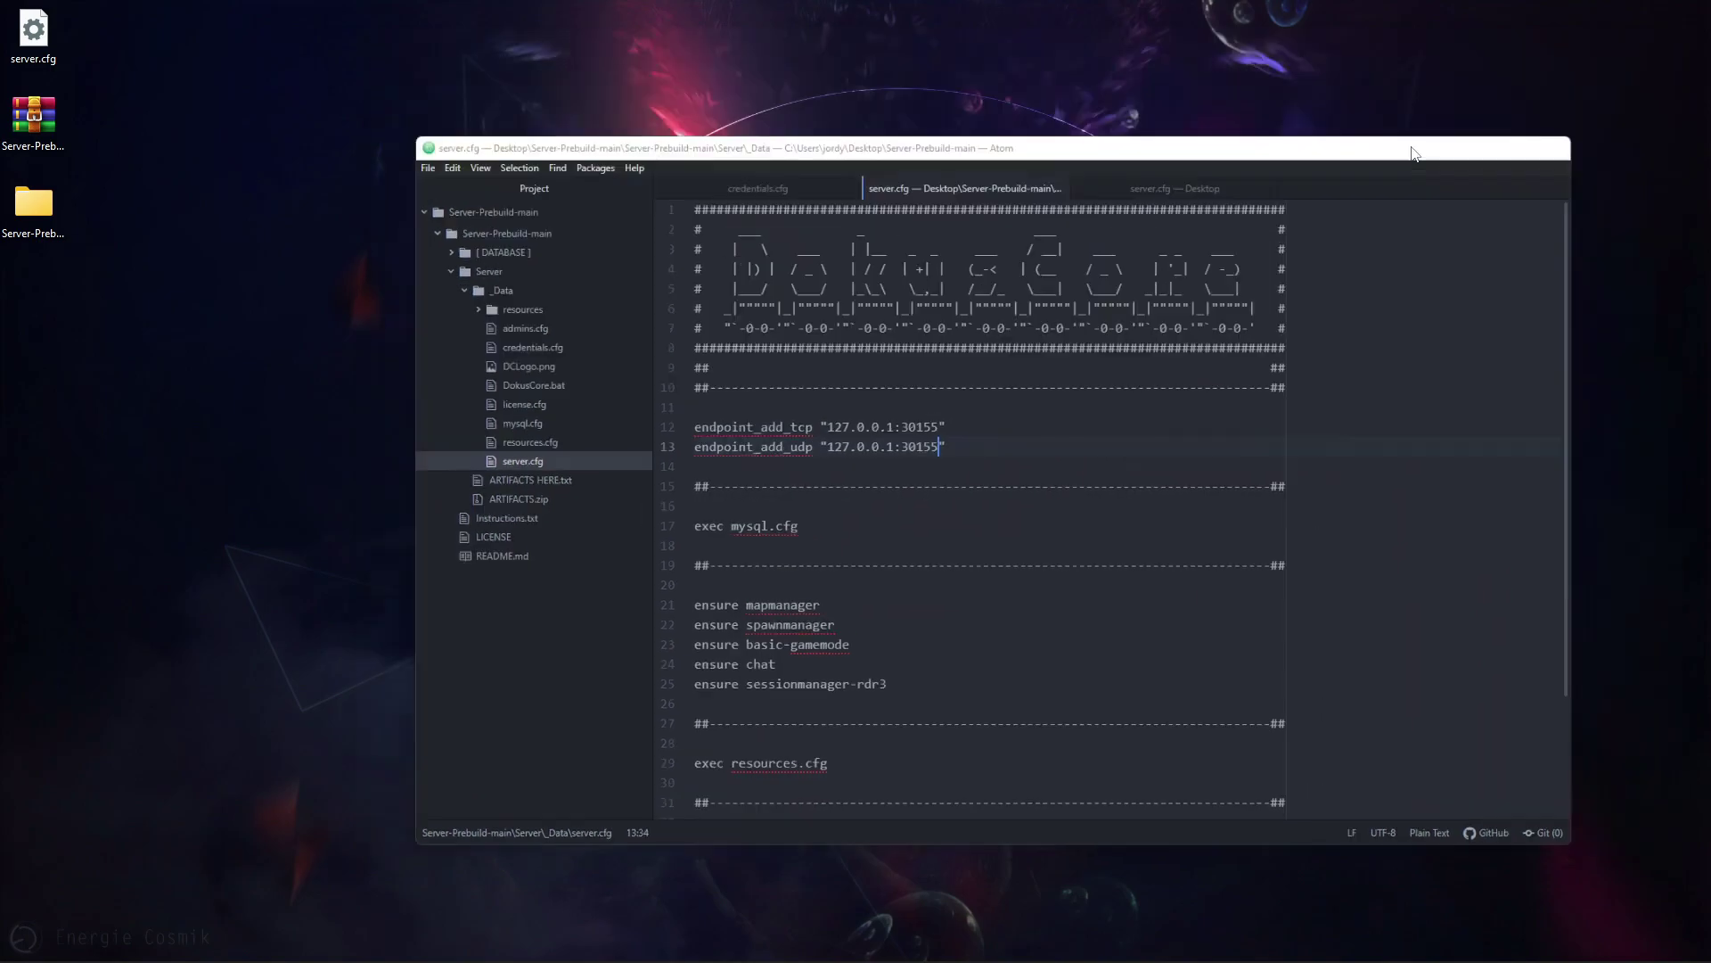
- Switch to FileZilla and open the remote server-data folder
{"action": "left_click", "coordinate": [1204, 945]}
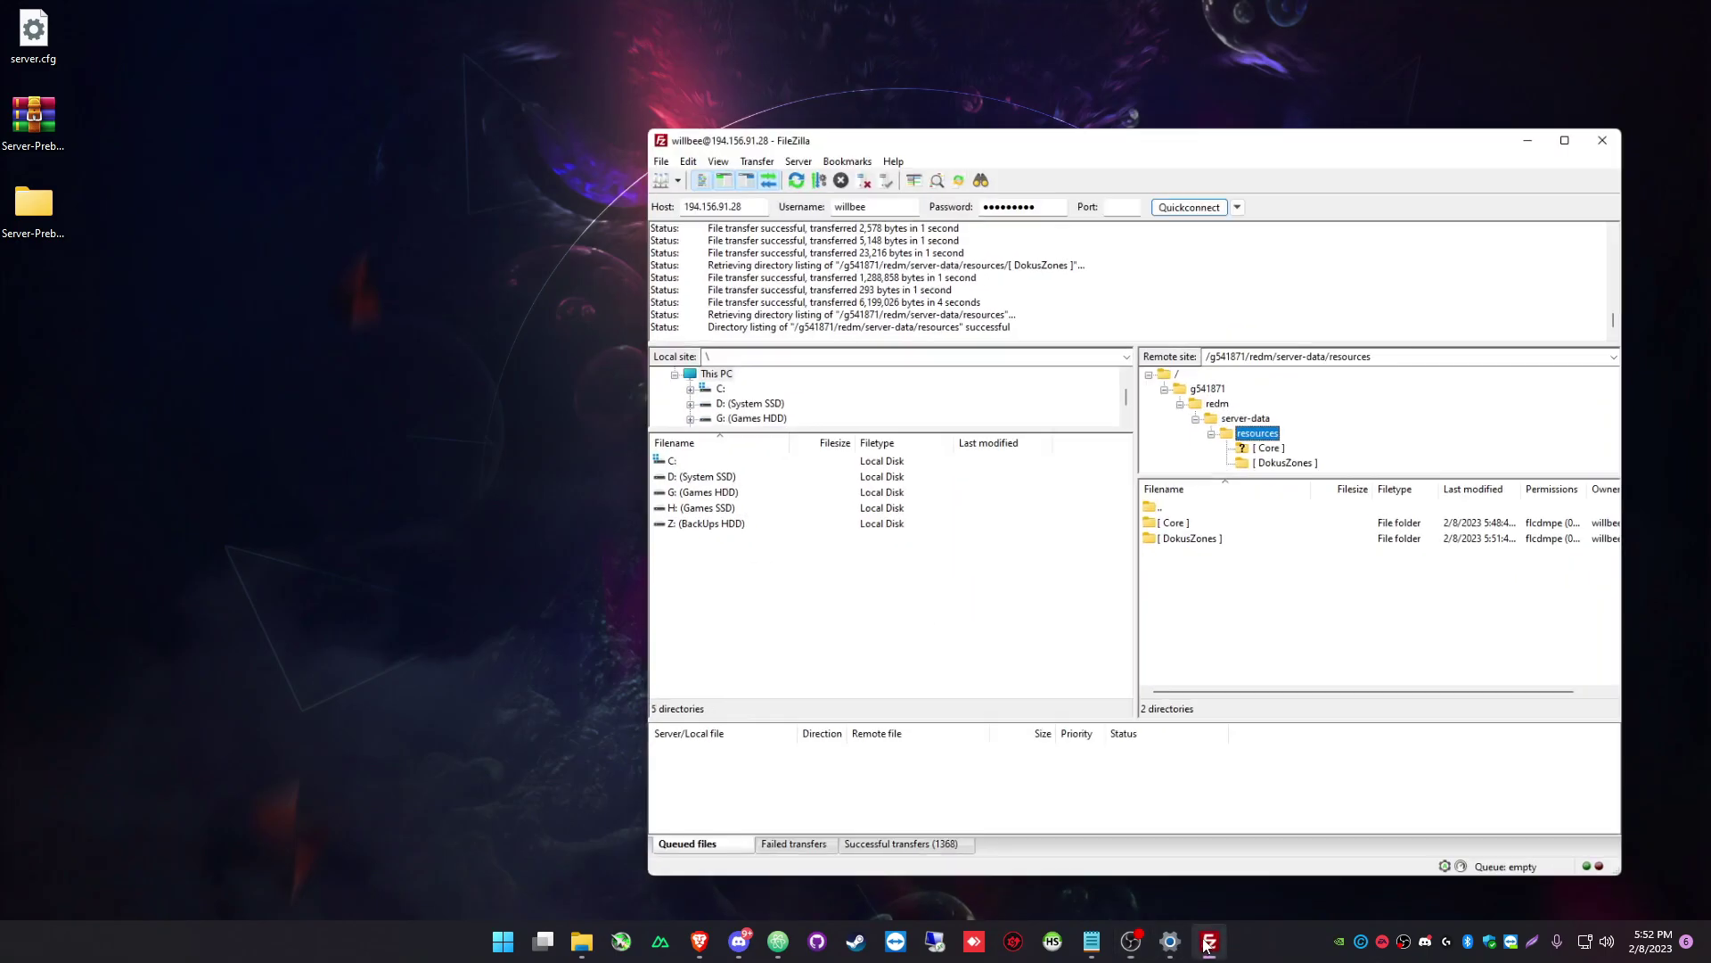
{"action": "left_click_drag", "start_coordinate": [1212, 89], "coordinate": [1083, 63]}
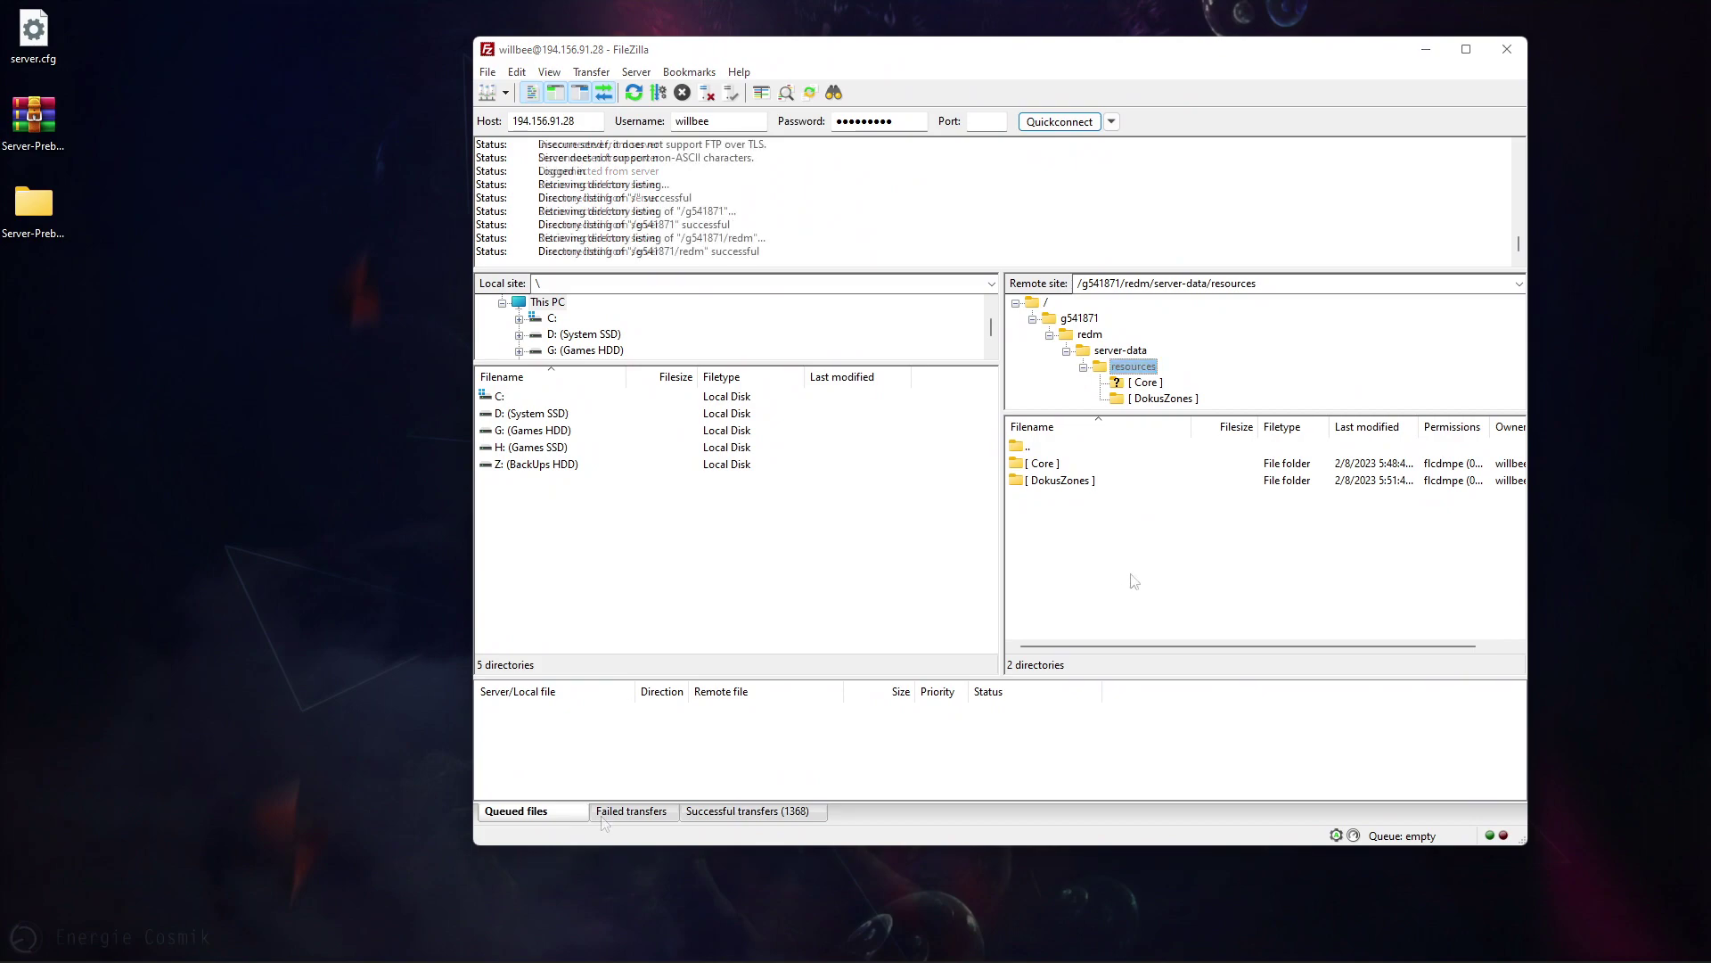
{"action": "left_click", "coordinate": [1118, 351]}
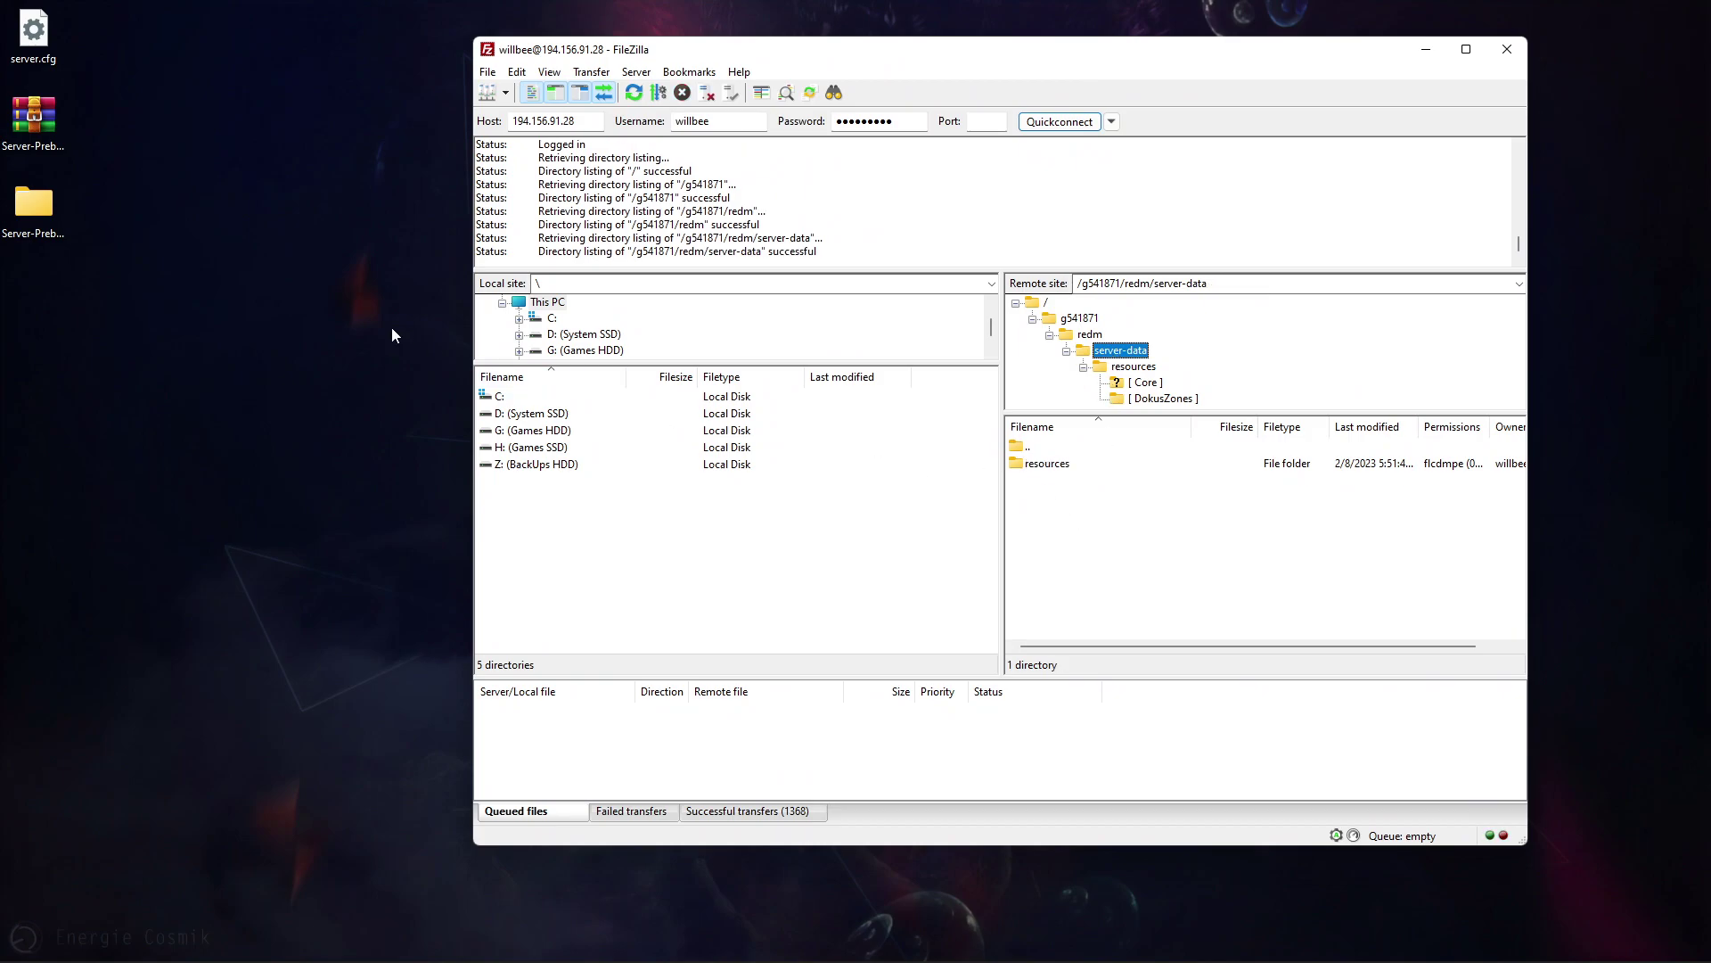
- Upload admins.cfg, credentials.cfg, DCLogo.png, resources.cfg and server.cfg from the desktop prebuild's _Data folder into the remote server-data folder
{"action": "left_click", "coordinate": [45, 205]}
{"action": "key", "text": "Return"}
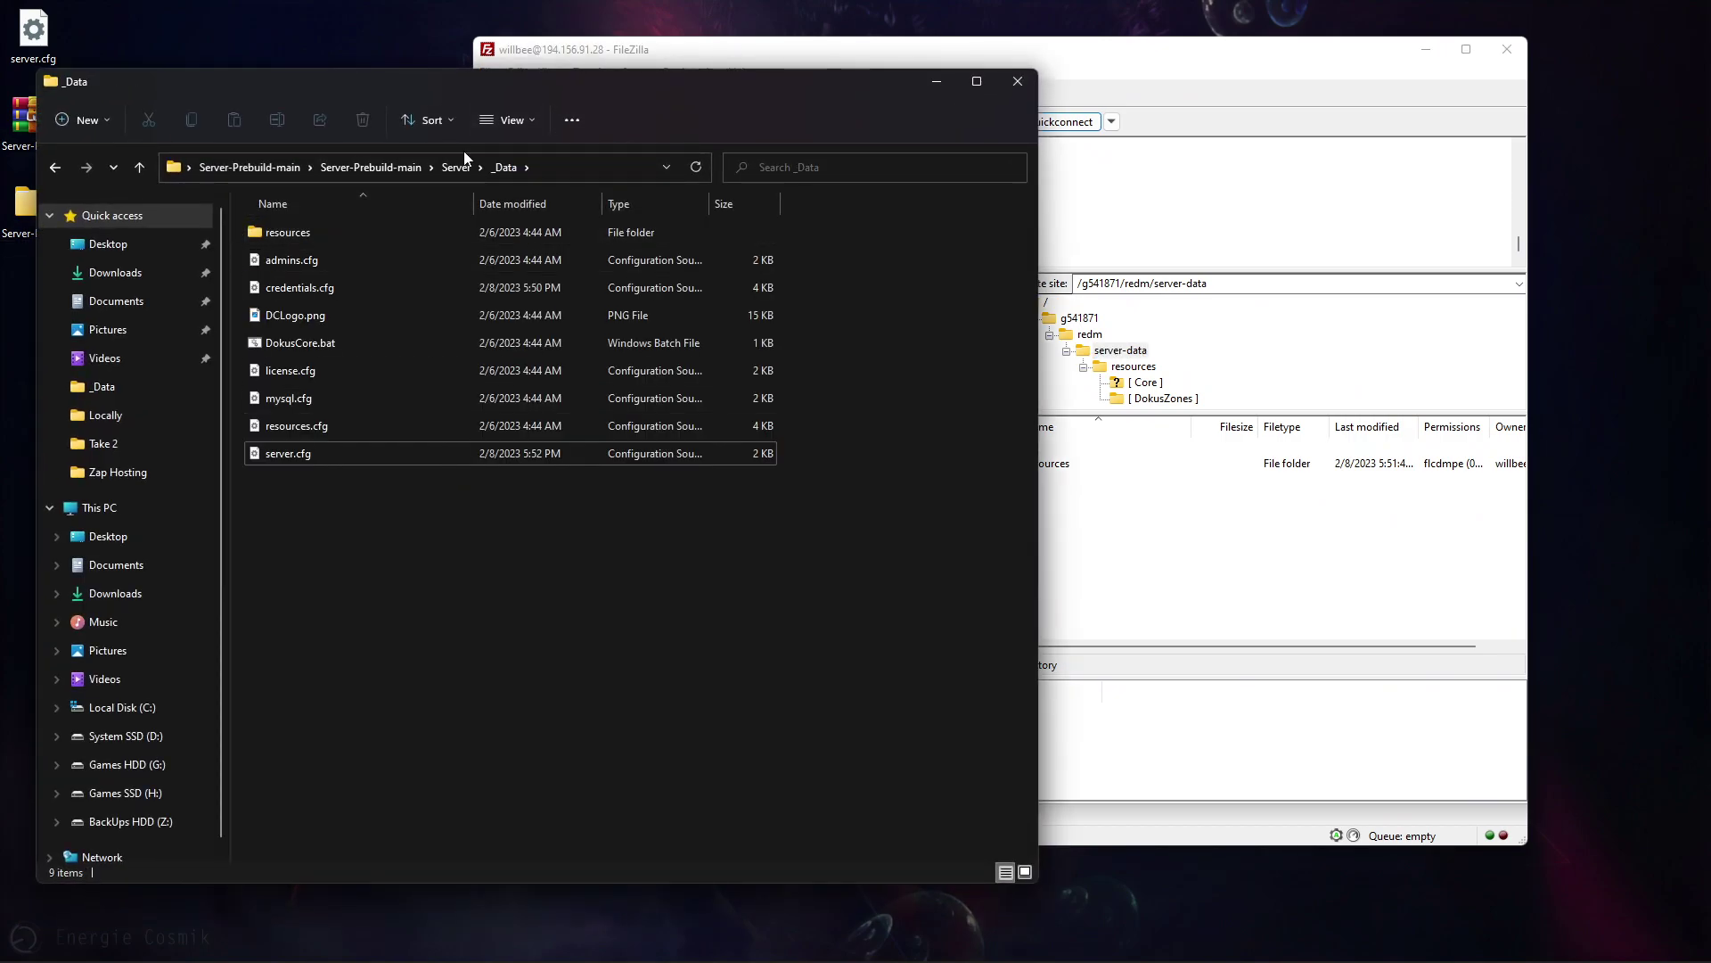
{"action": "left_click", "coordinate": [303, 259]}
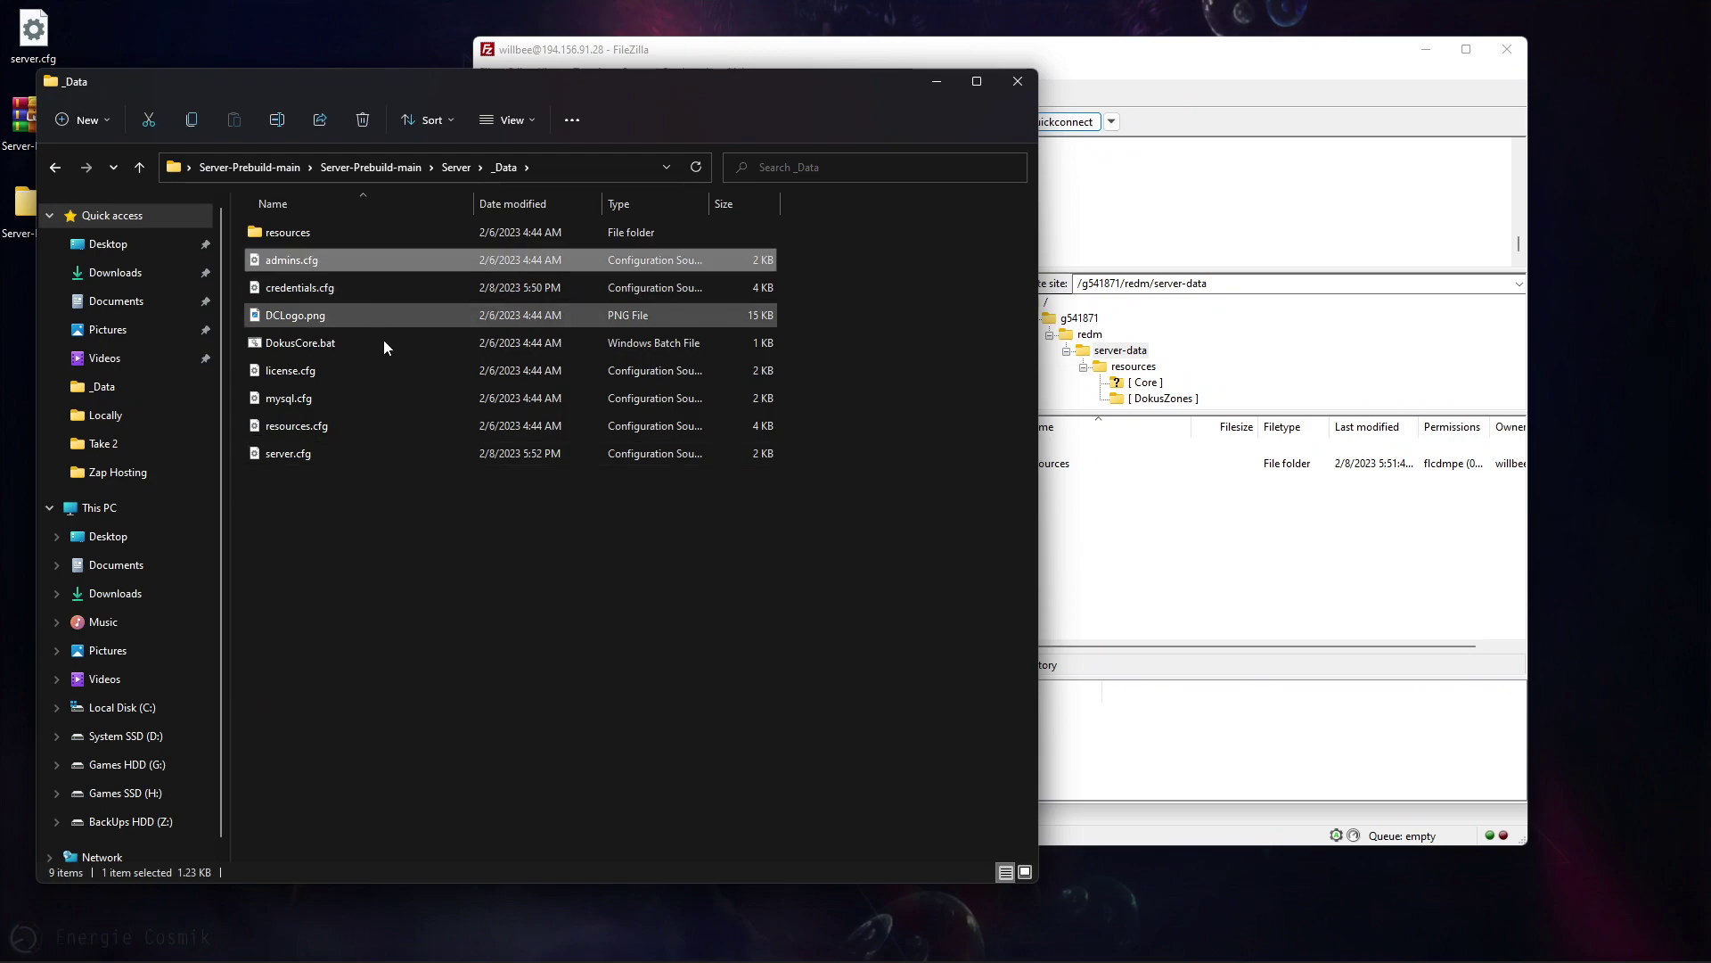
{"action": "left_click", "coordinate": [294, 287], "text": "ctrl"}
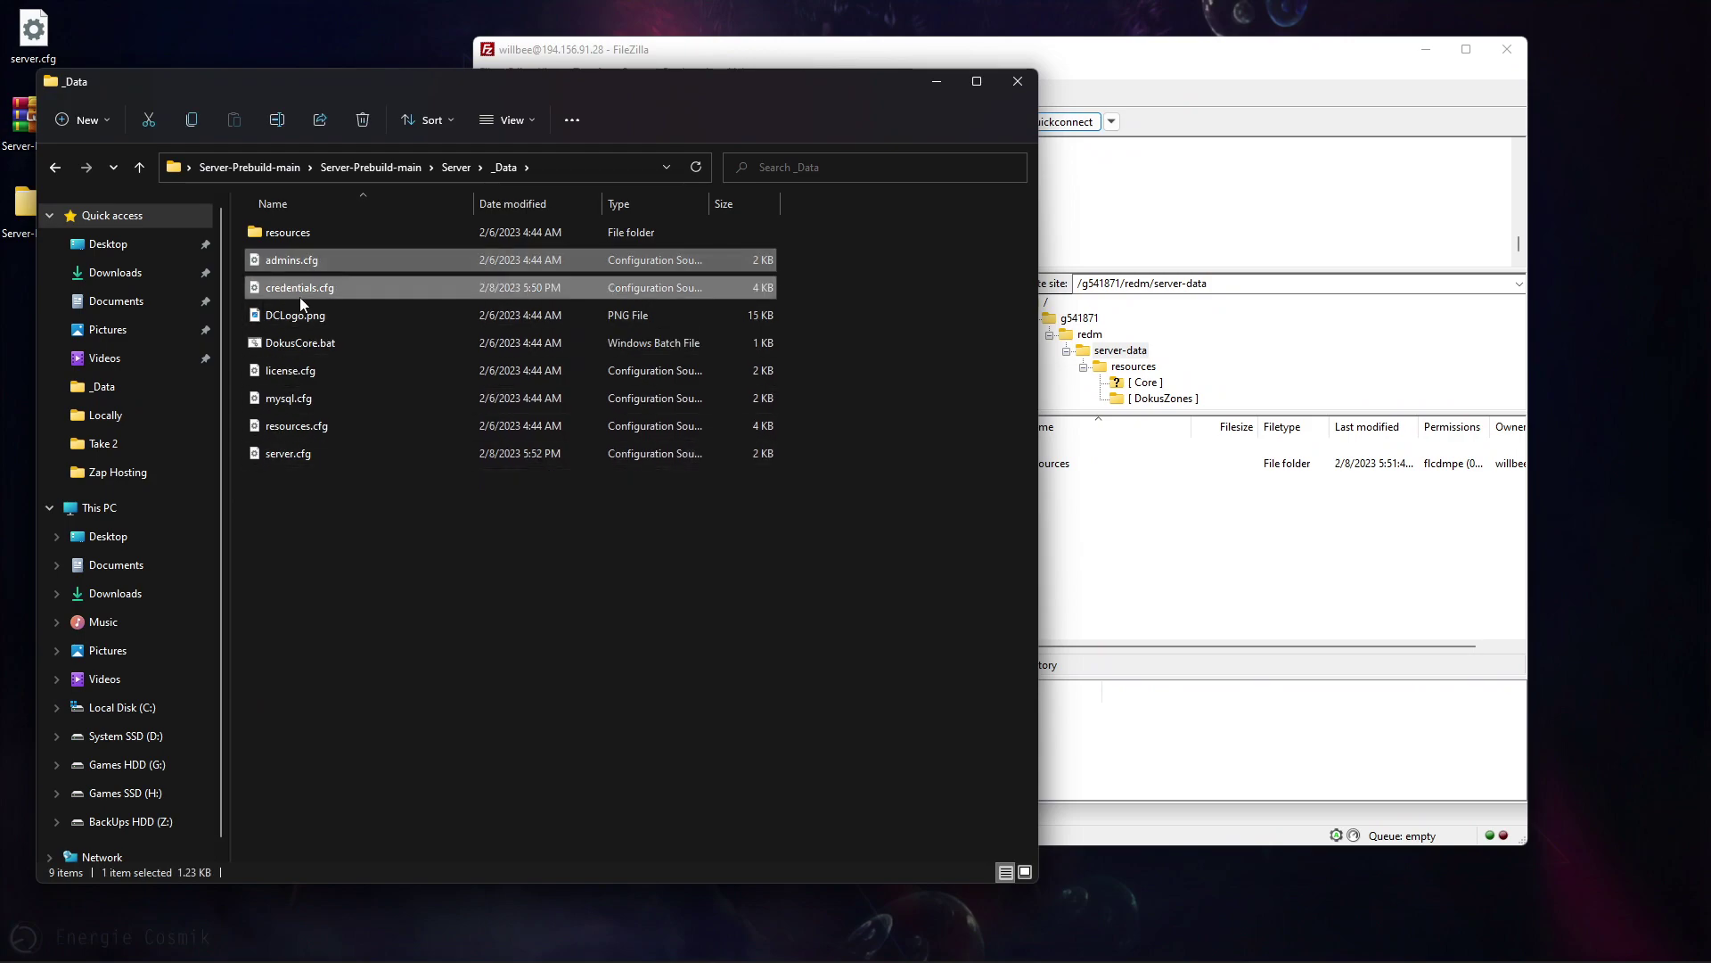
{"action": "left_click", "coordinate": [268, 317], "text": "ctrl"}
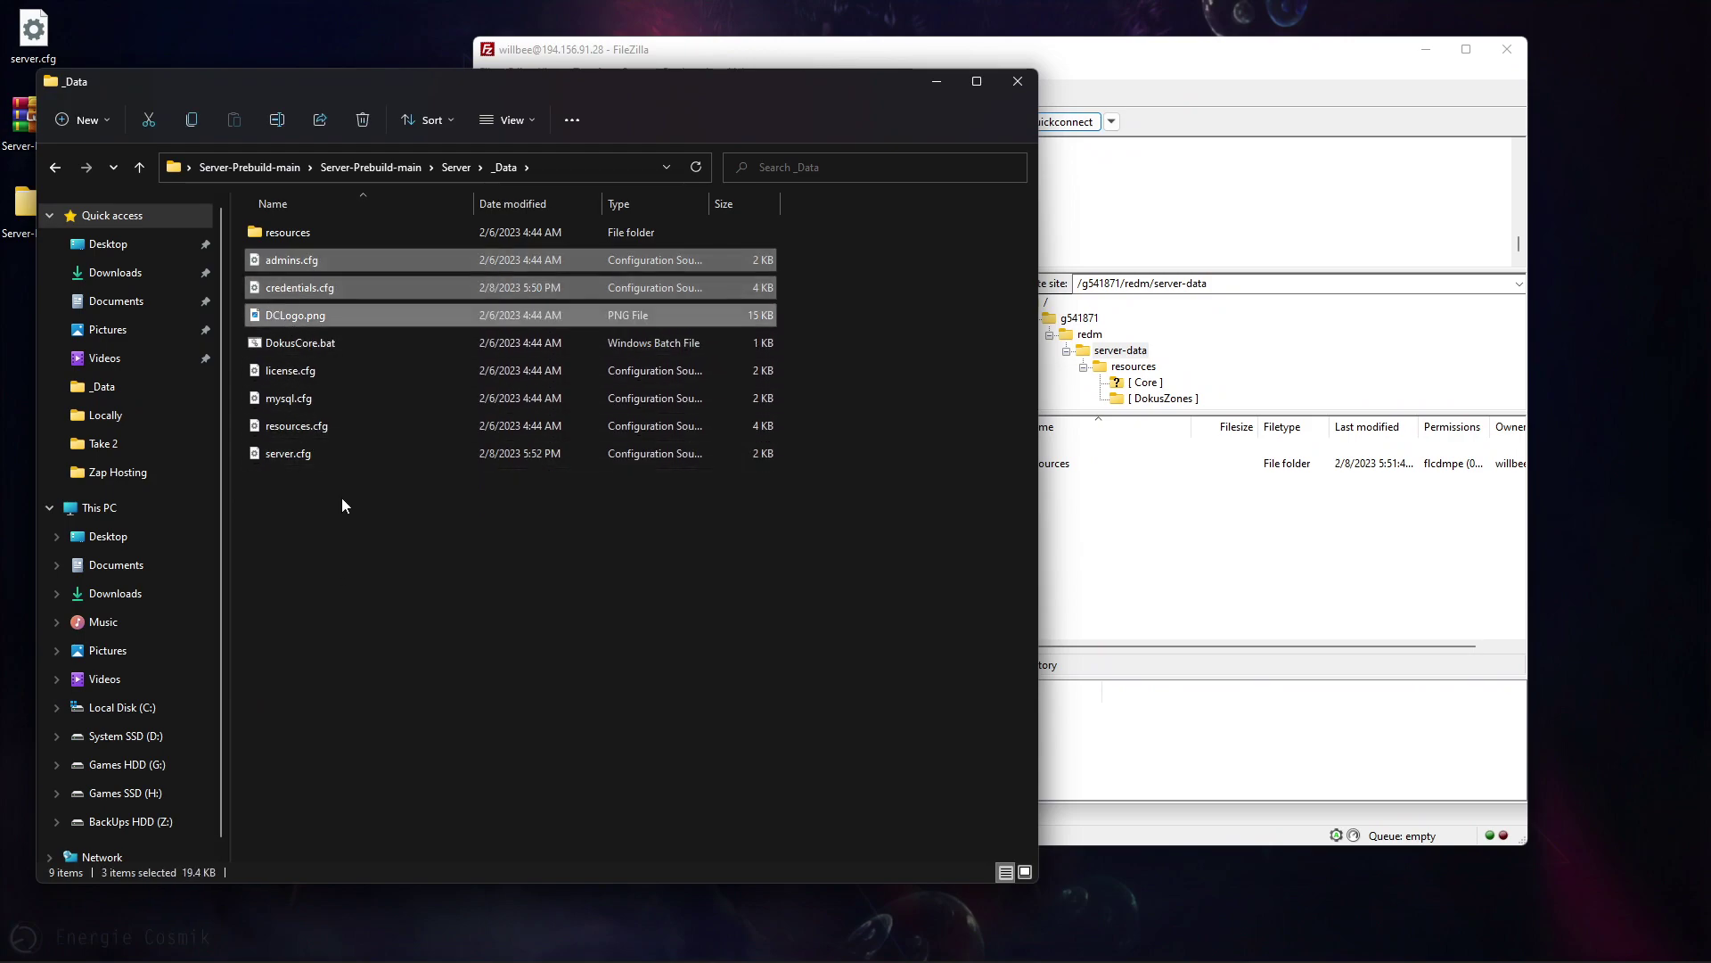
{"action": "left_click", "coordinate": [290, 425], "text": "ctrl"}
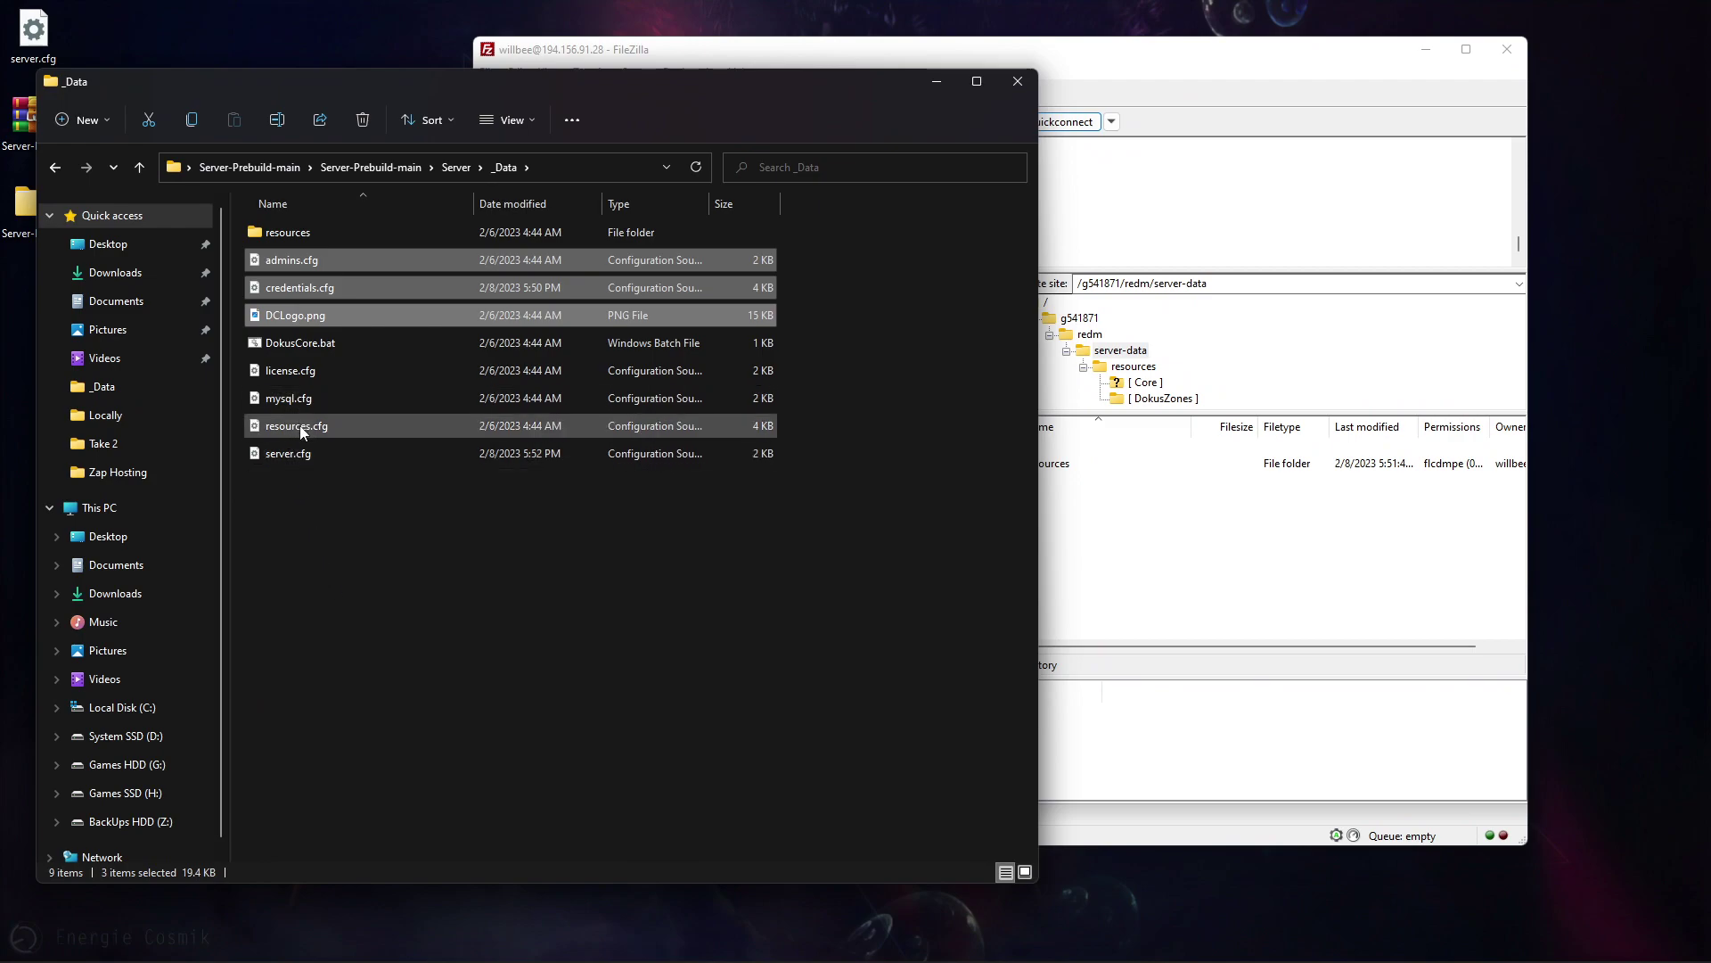
{"action": "left_click", "coordinate": [289, 457], "text": "ctrl"}
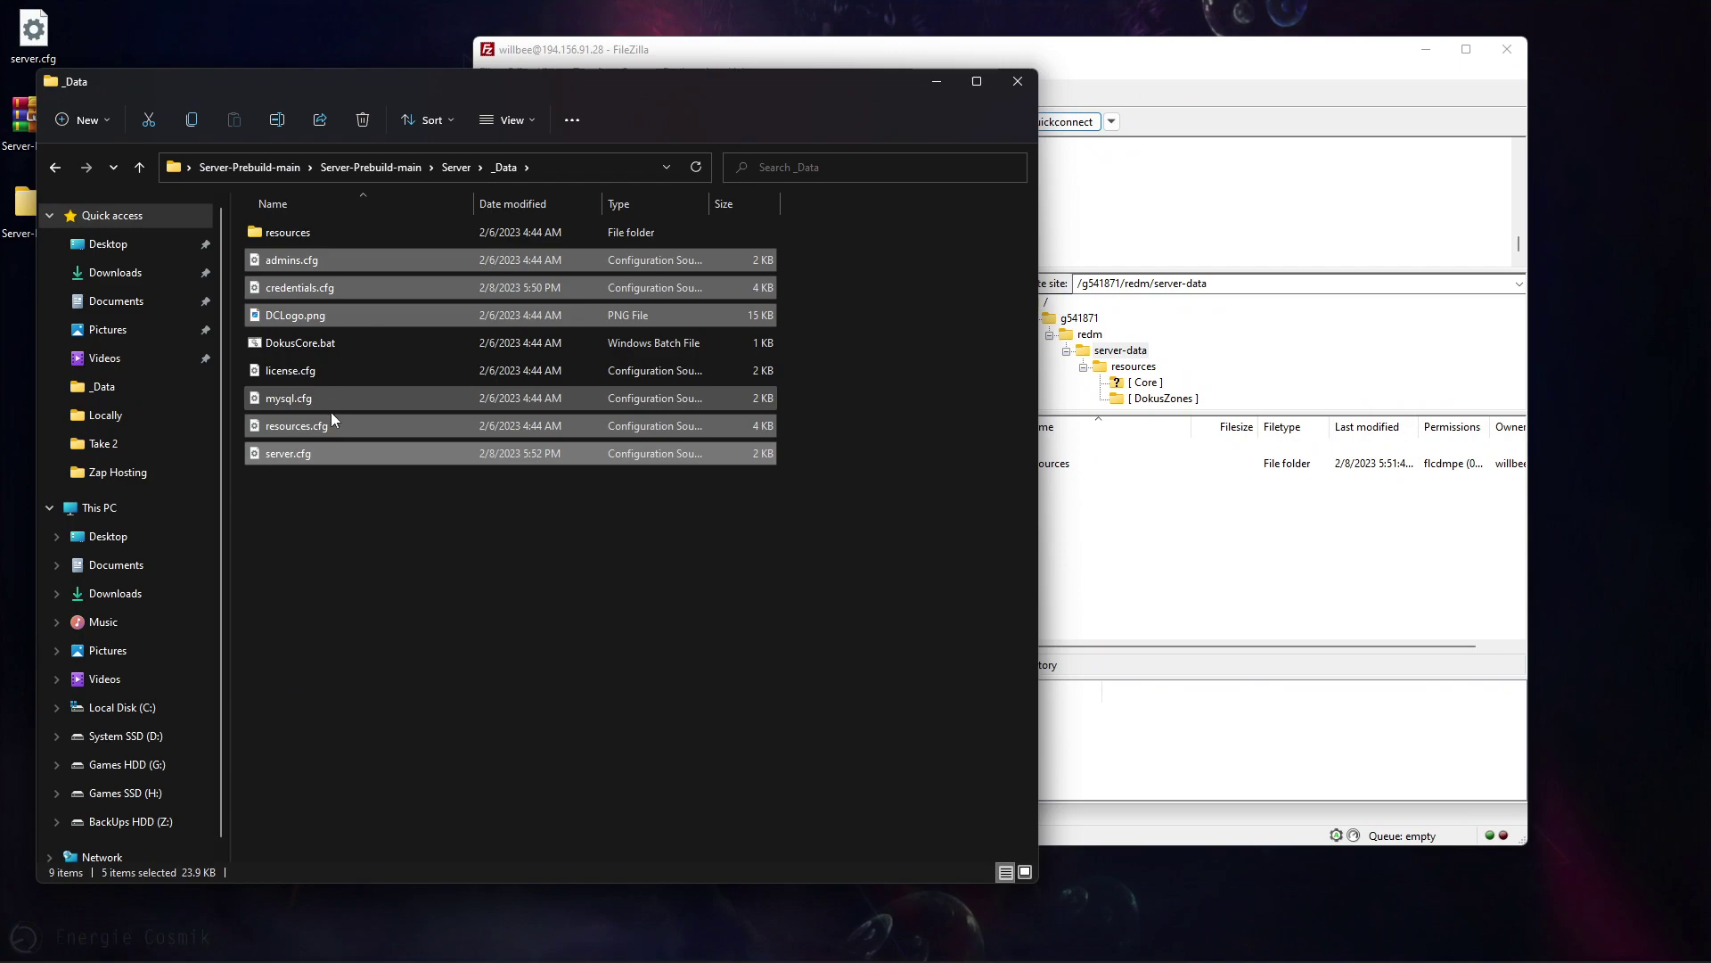
{"action": "left_click_drag", "start_coordinate": [298, 426], "coordinate": [1210, 618]}
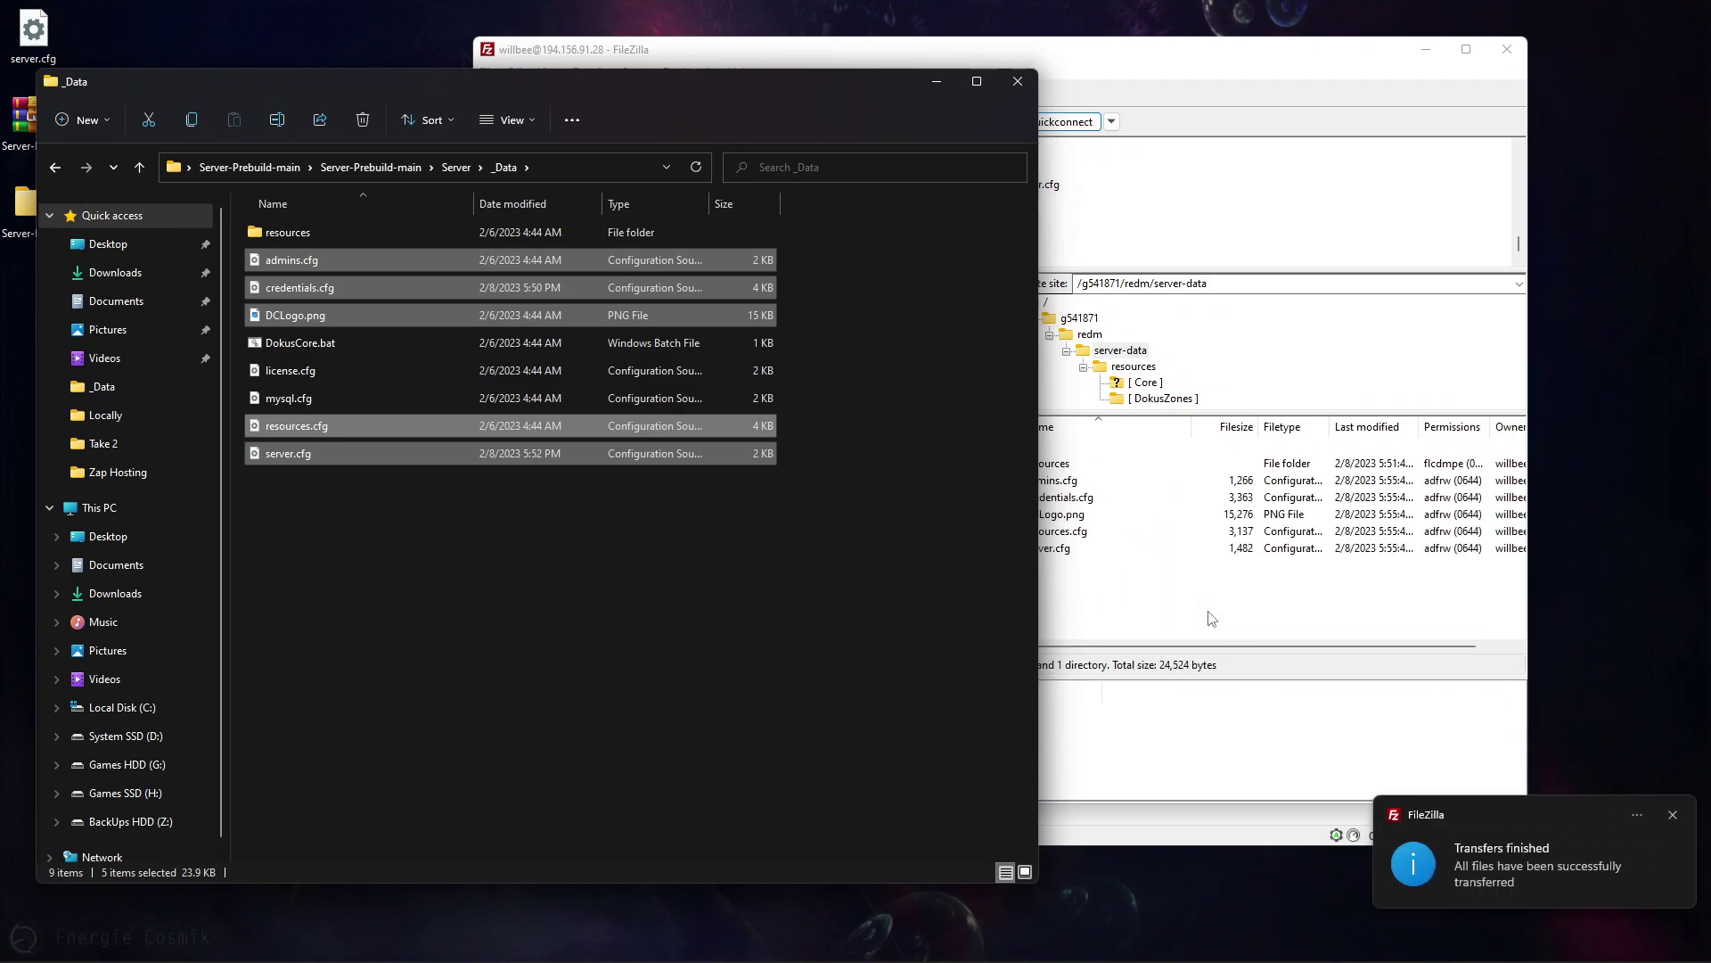
- Close the local _Data folder window and FileZilla
{"action": "left_click", "coordinate": [1034, 84]}
{"action": "left_click_drag", "start_coordinate": [1034, 50], "coordinate": [972, 35]}
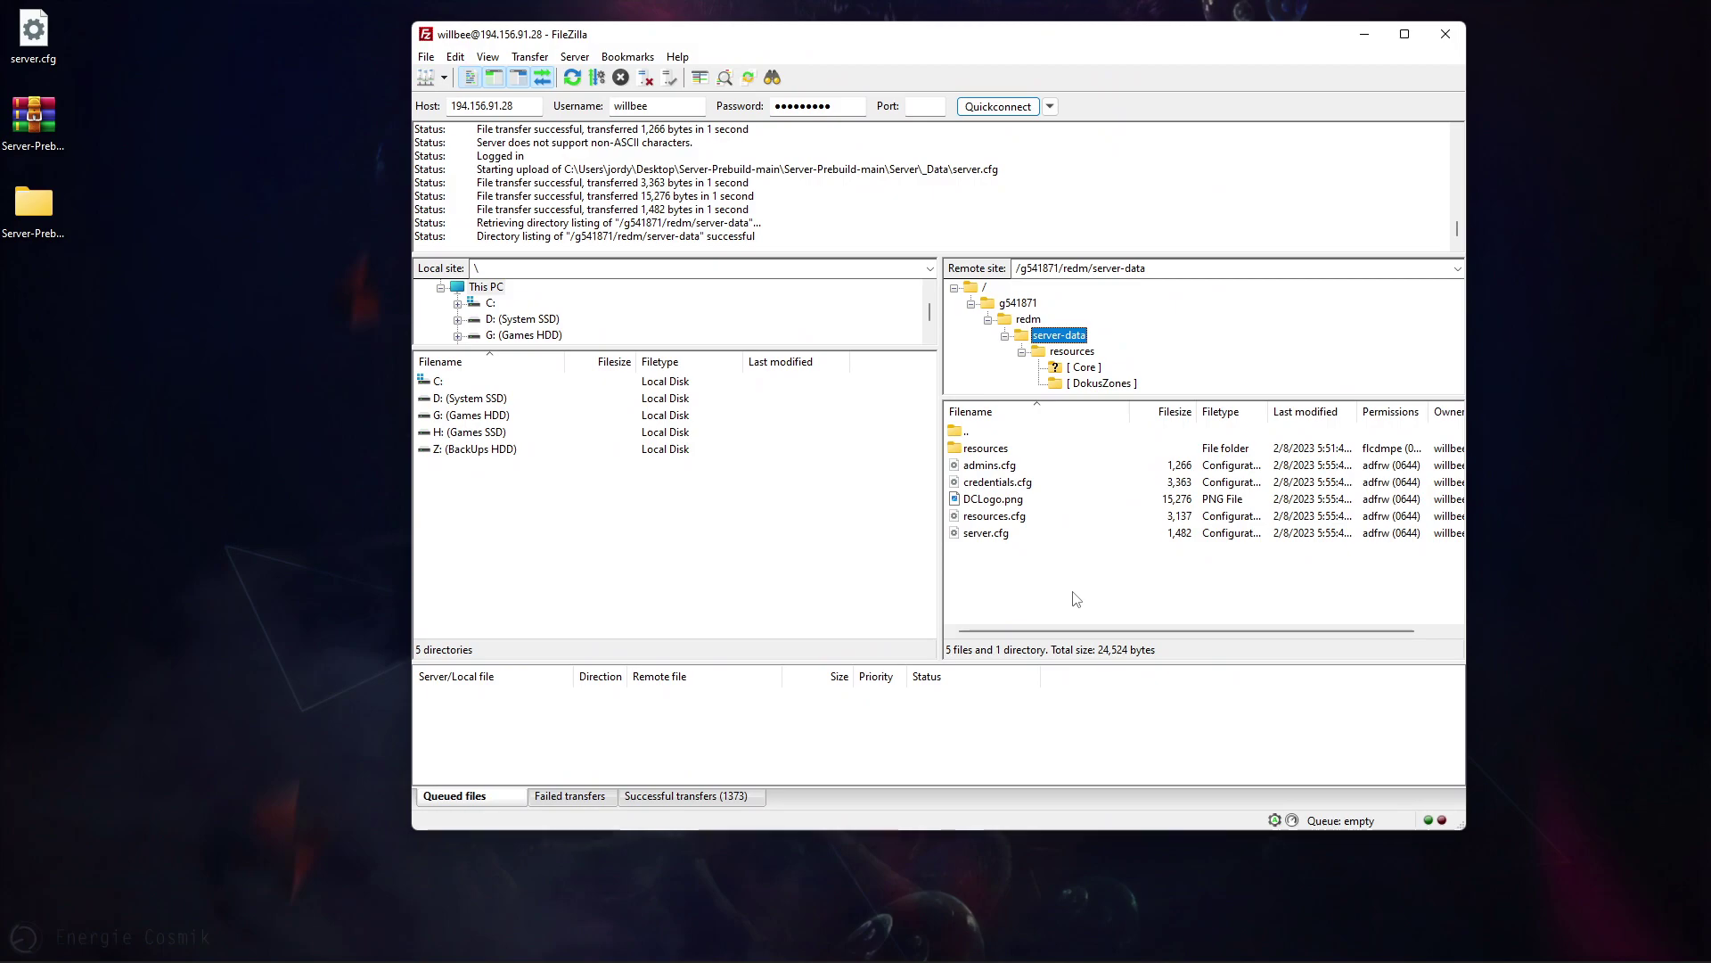
{"action": "left_click", "coordinate": [1445, 34]}
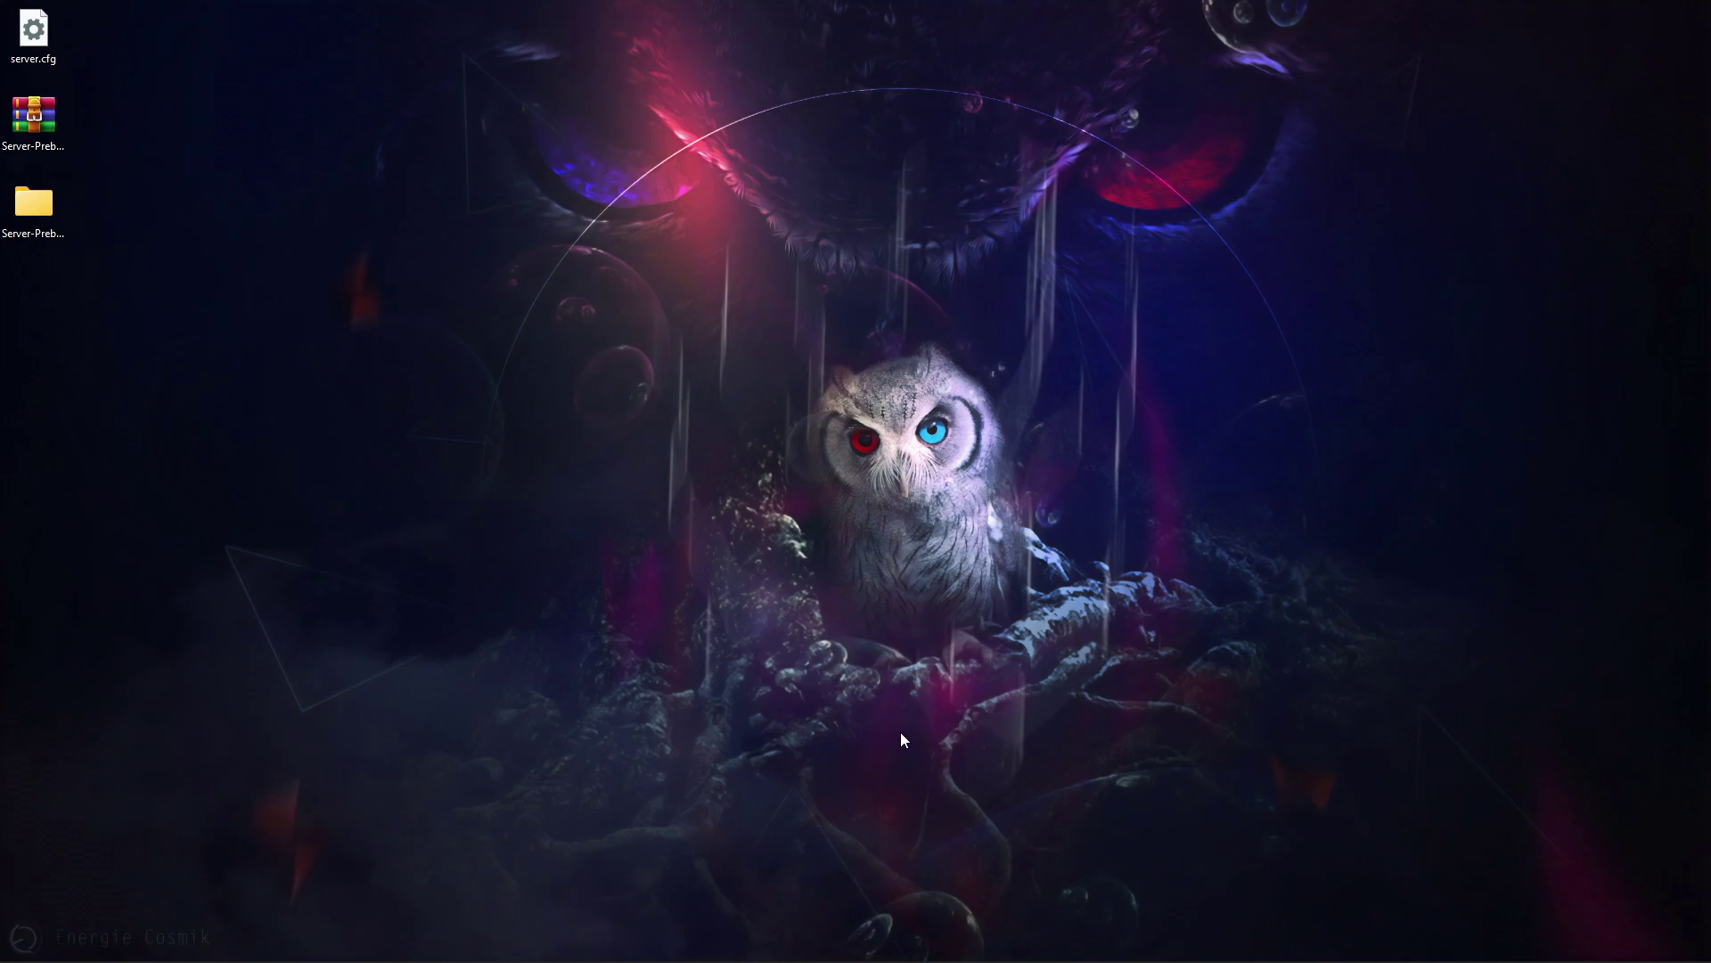
- In Atom, open DC DB ( 03 February 2023 ).sql from the [ DATABASE ] folder and examine the database name in its CREATE DATABASE line
{"action": "left_click", "coordinate": [794, 943]}
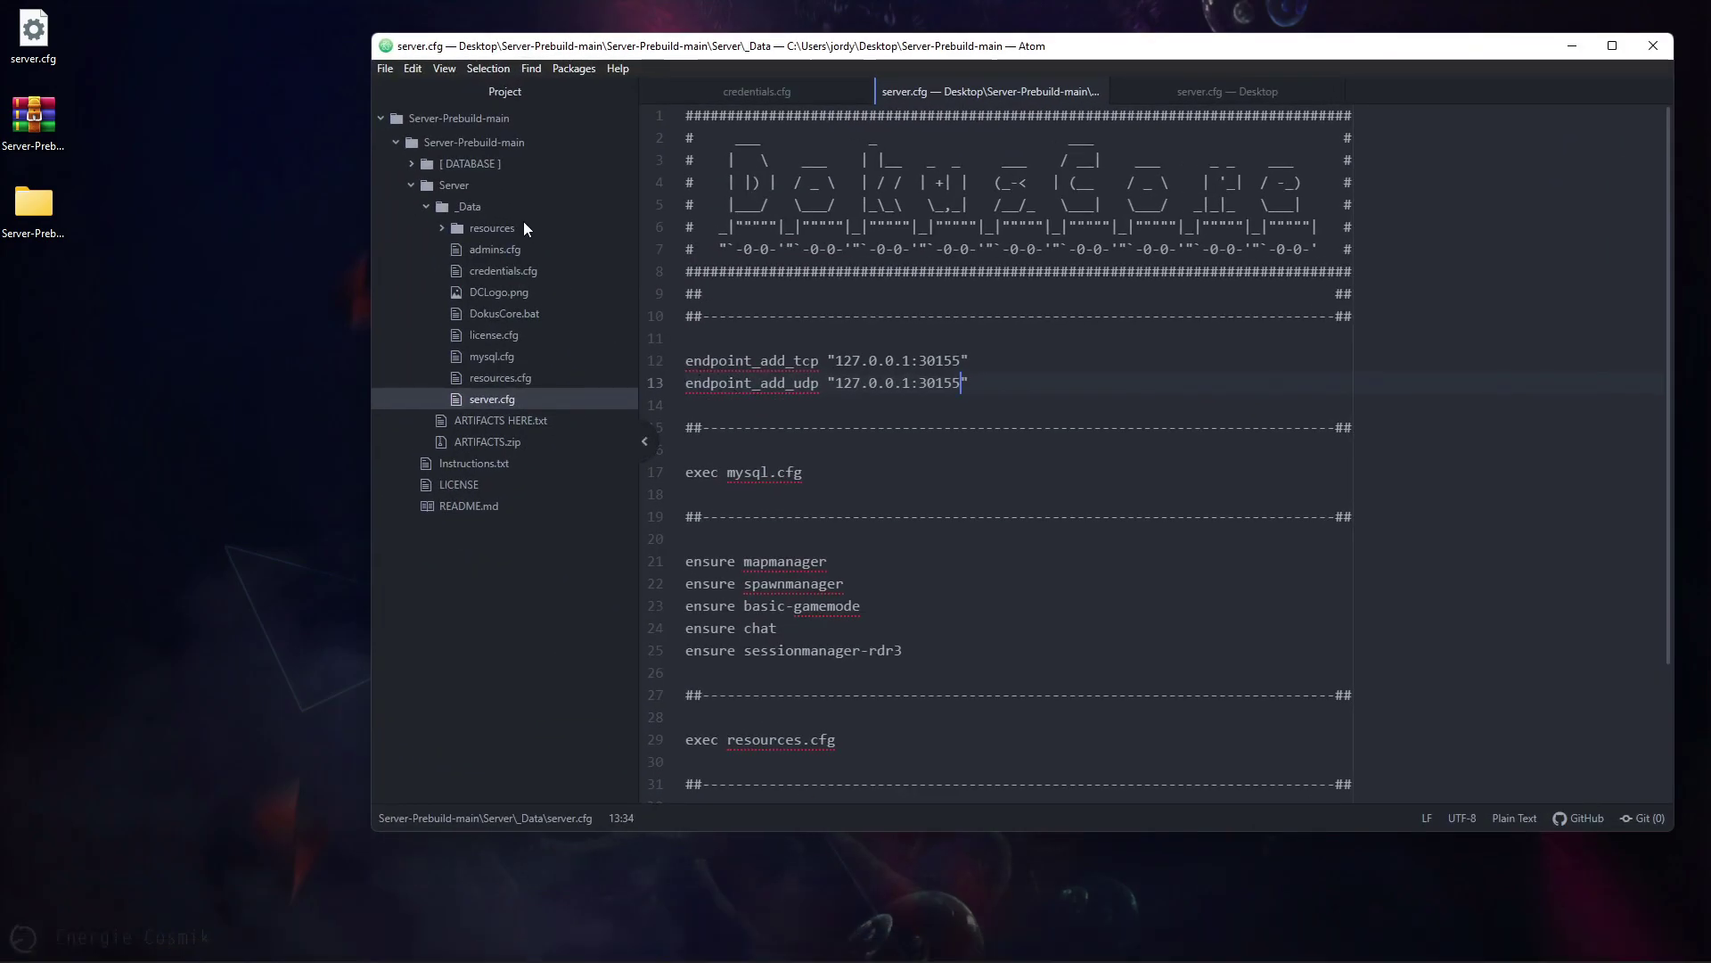
{"action": "left_click", "coordinate": [462, 185]}
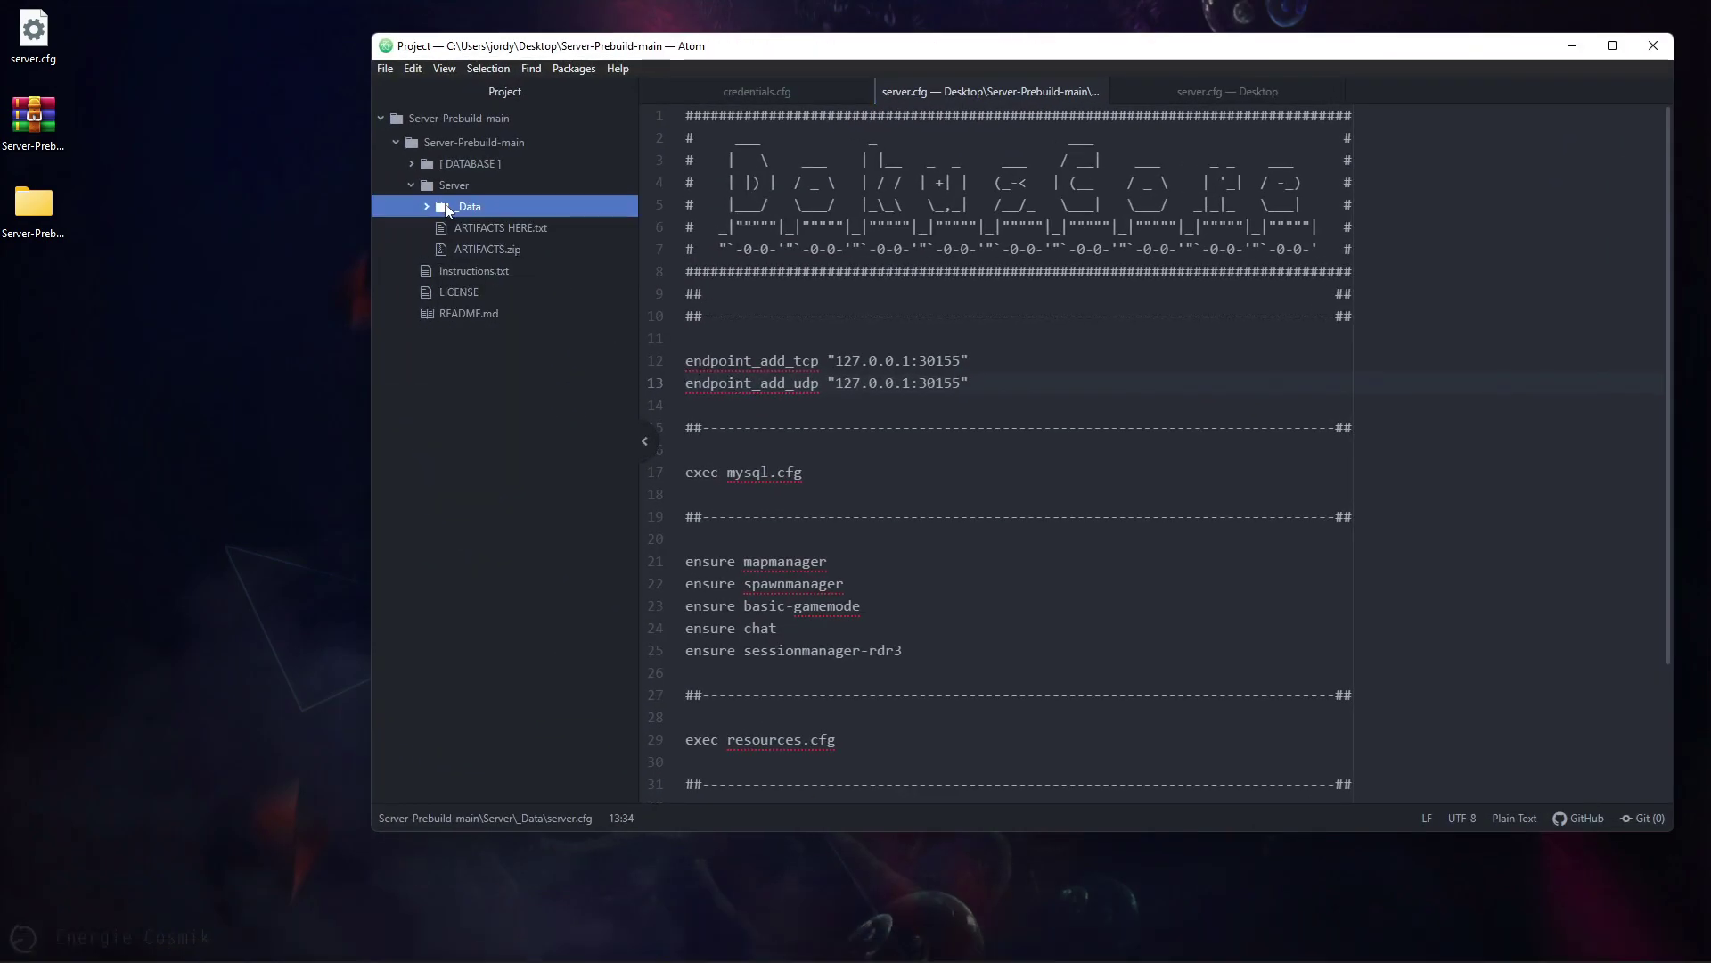
{"action": "left_click", "coordinate": [479, 163]}
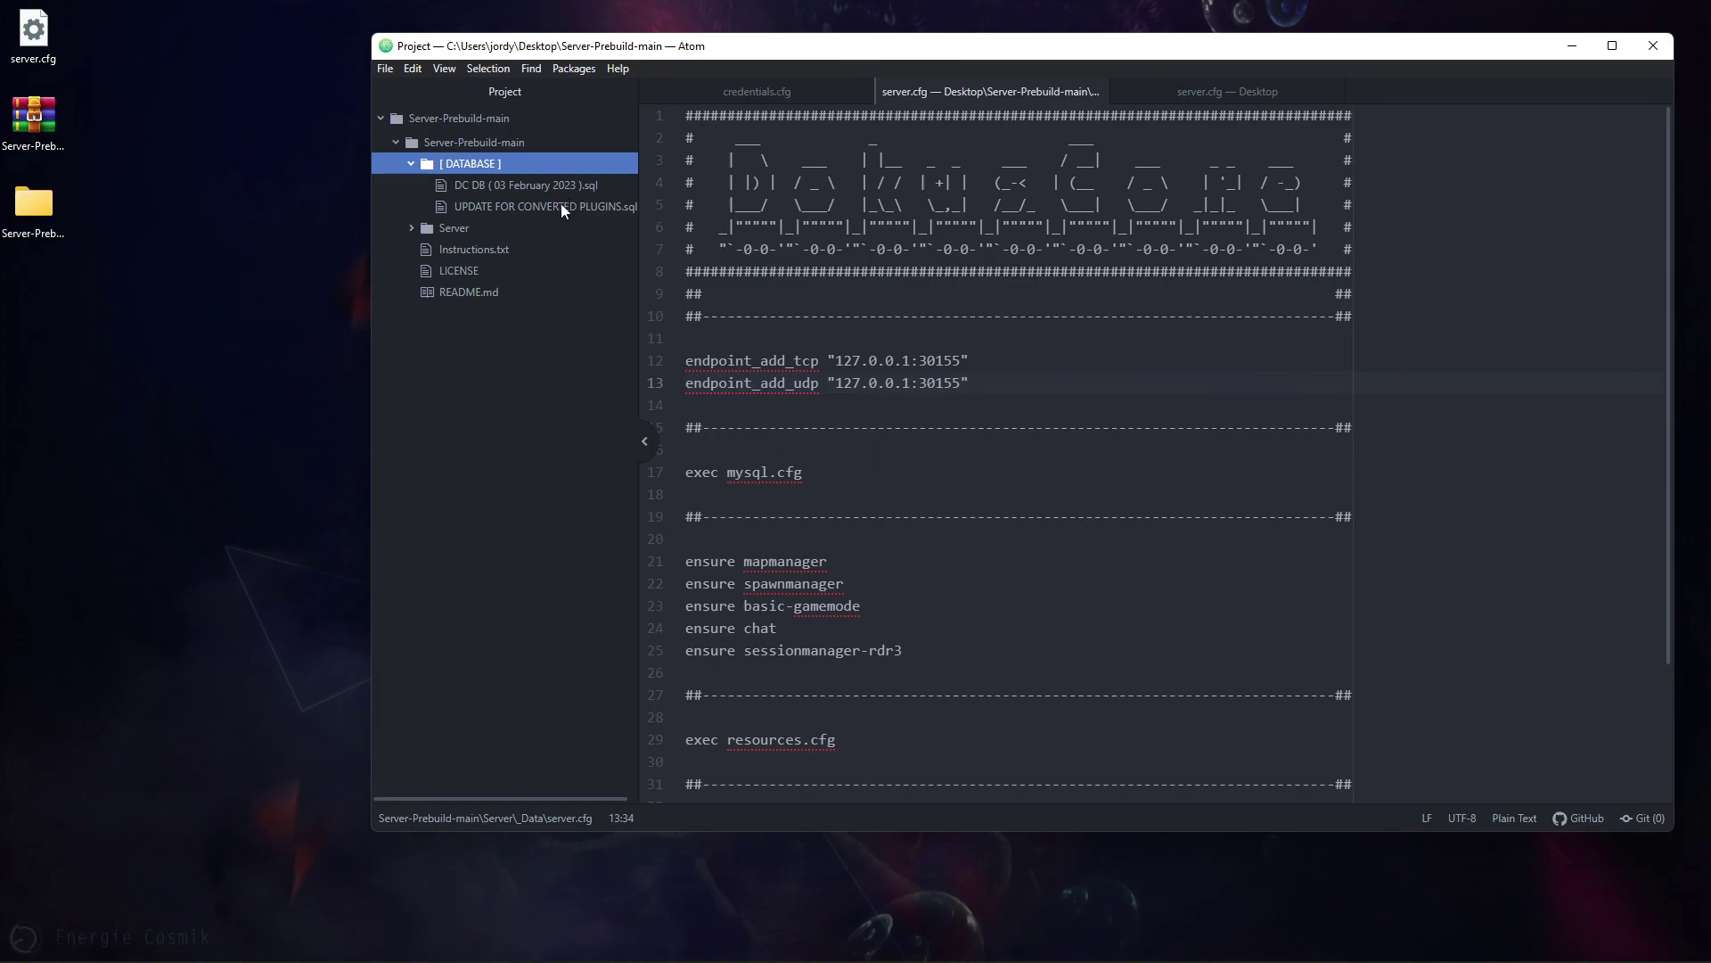
{"action": "left_click", "coordinate": [225, 517]}
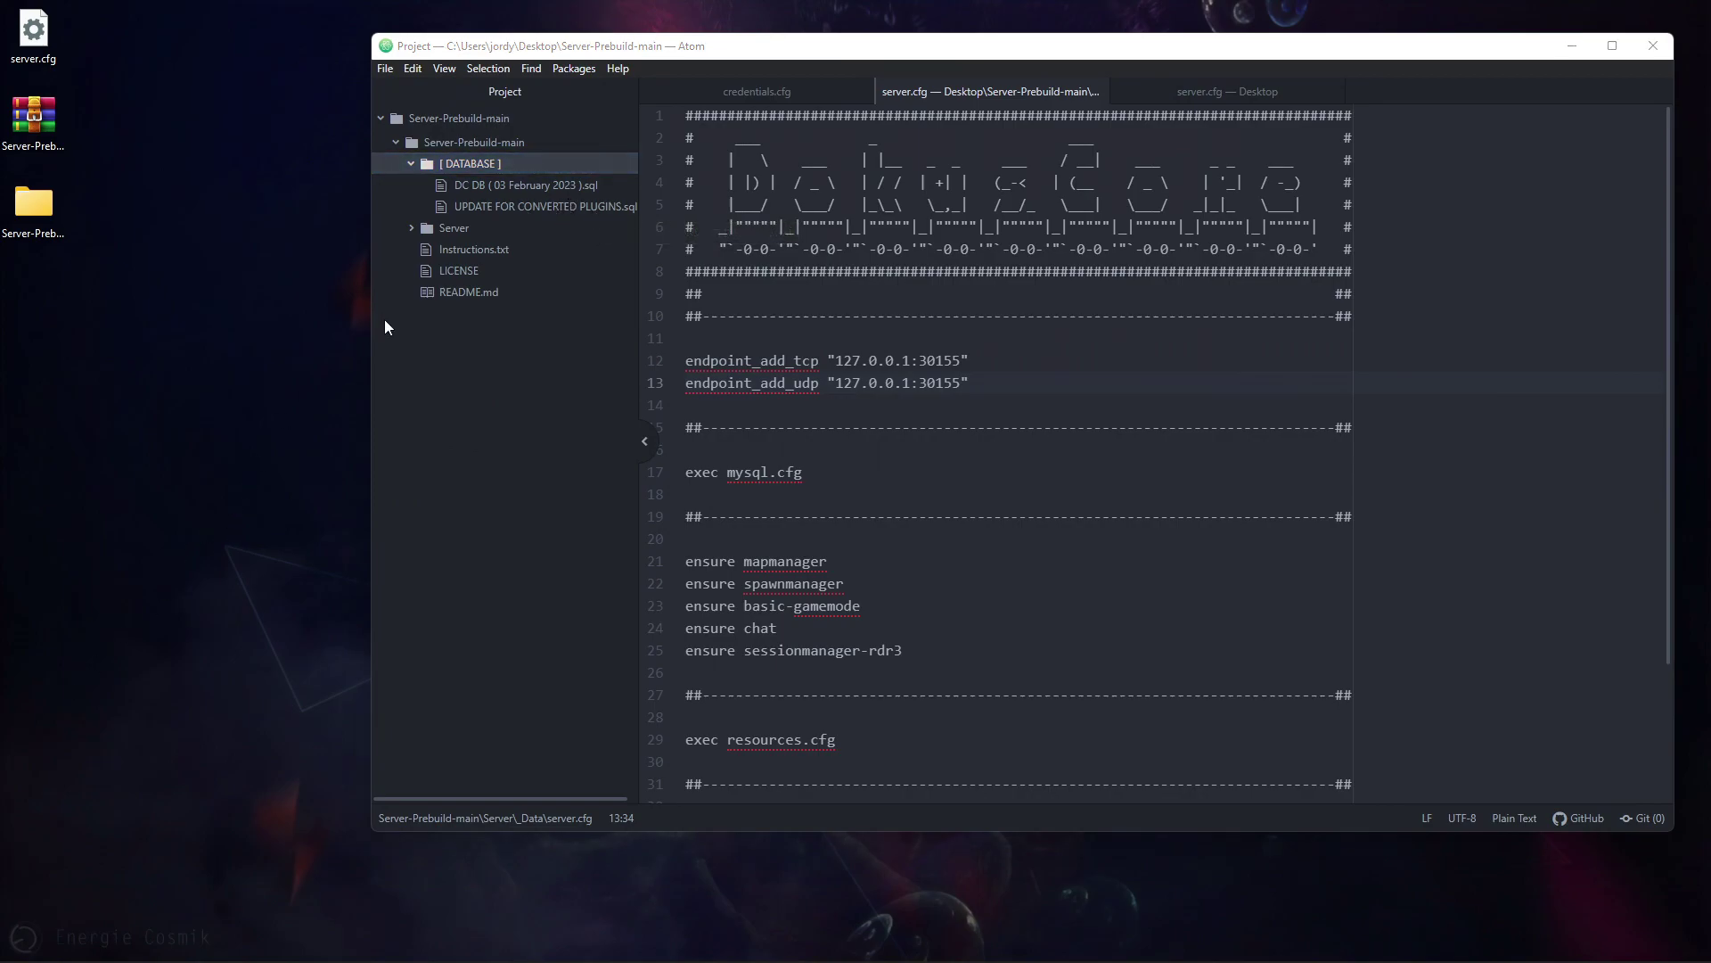
{"action": "left_click", "coordinate": [540, 185]}
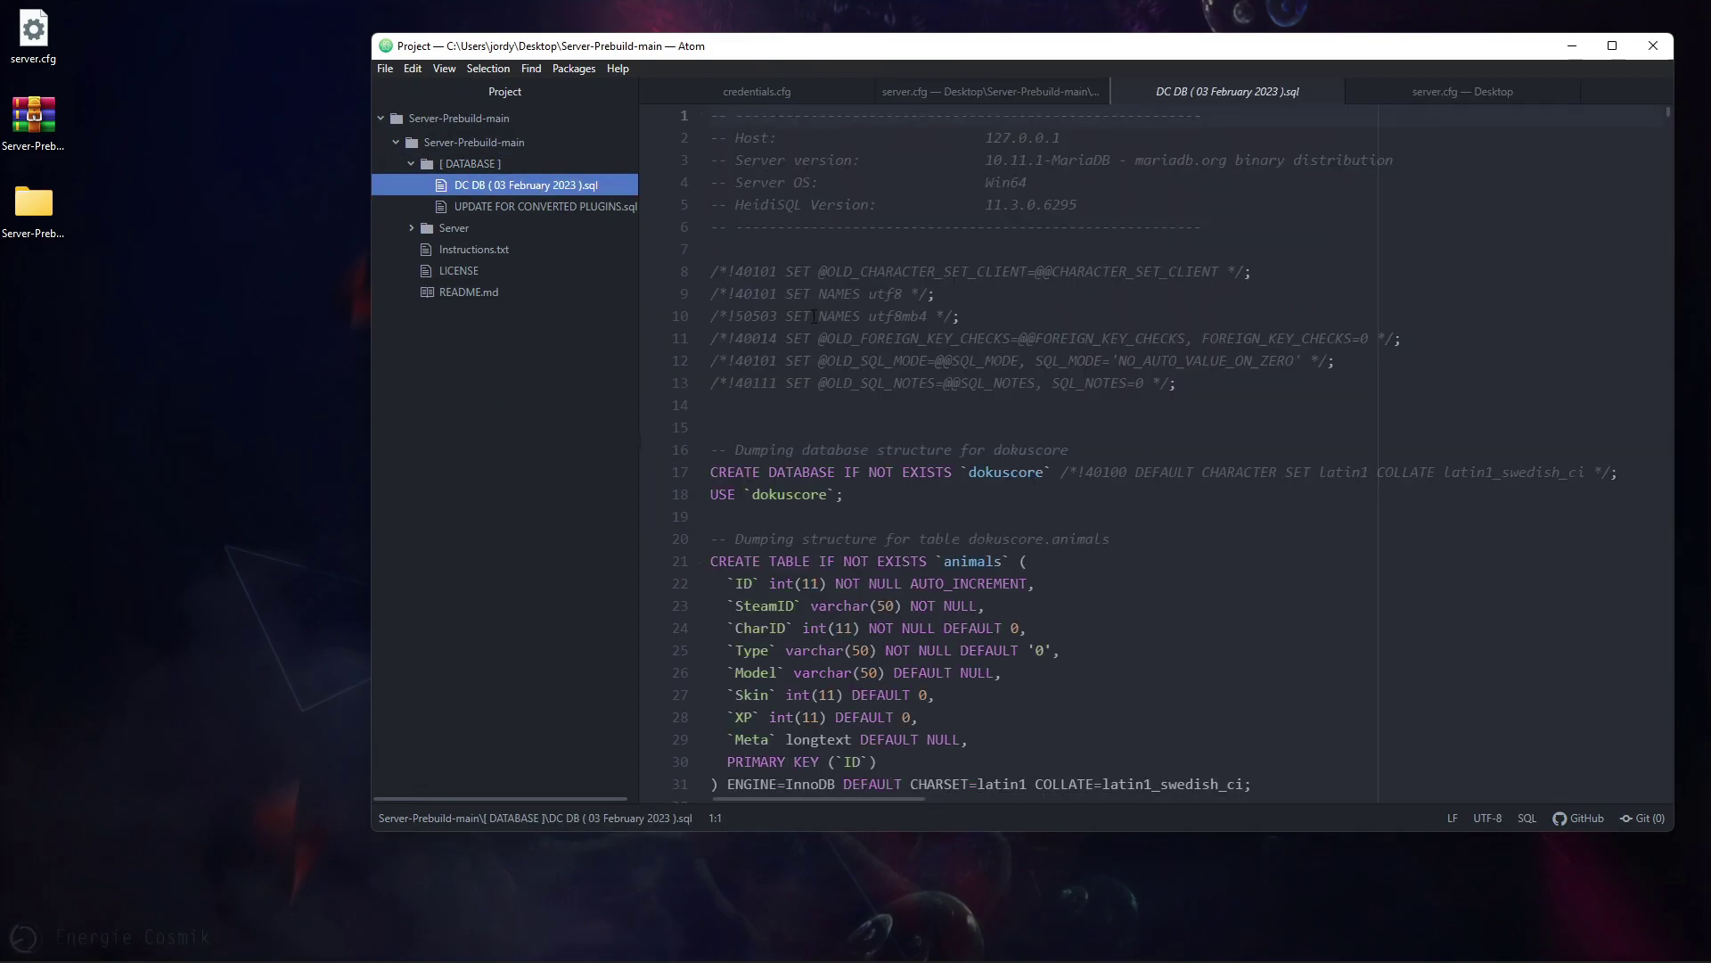
{"action": "scroll", "coordinate": [925, 429], "scroll_direction": "down", "scroll_amount": 2}
{"action": "double_click", "coordinate": [990, 386]}
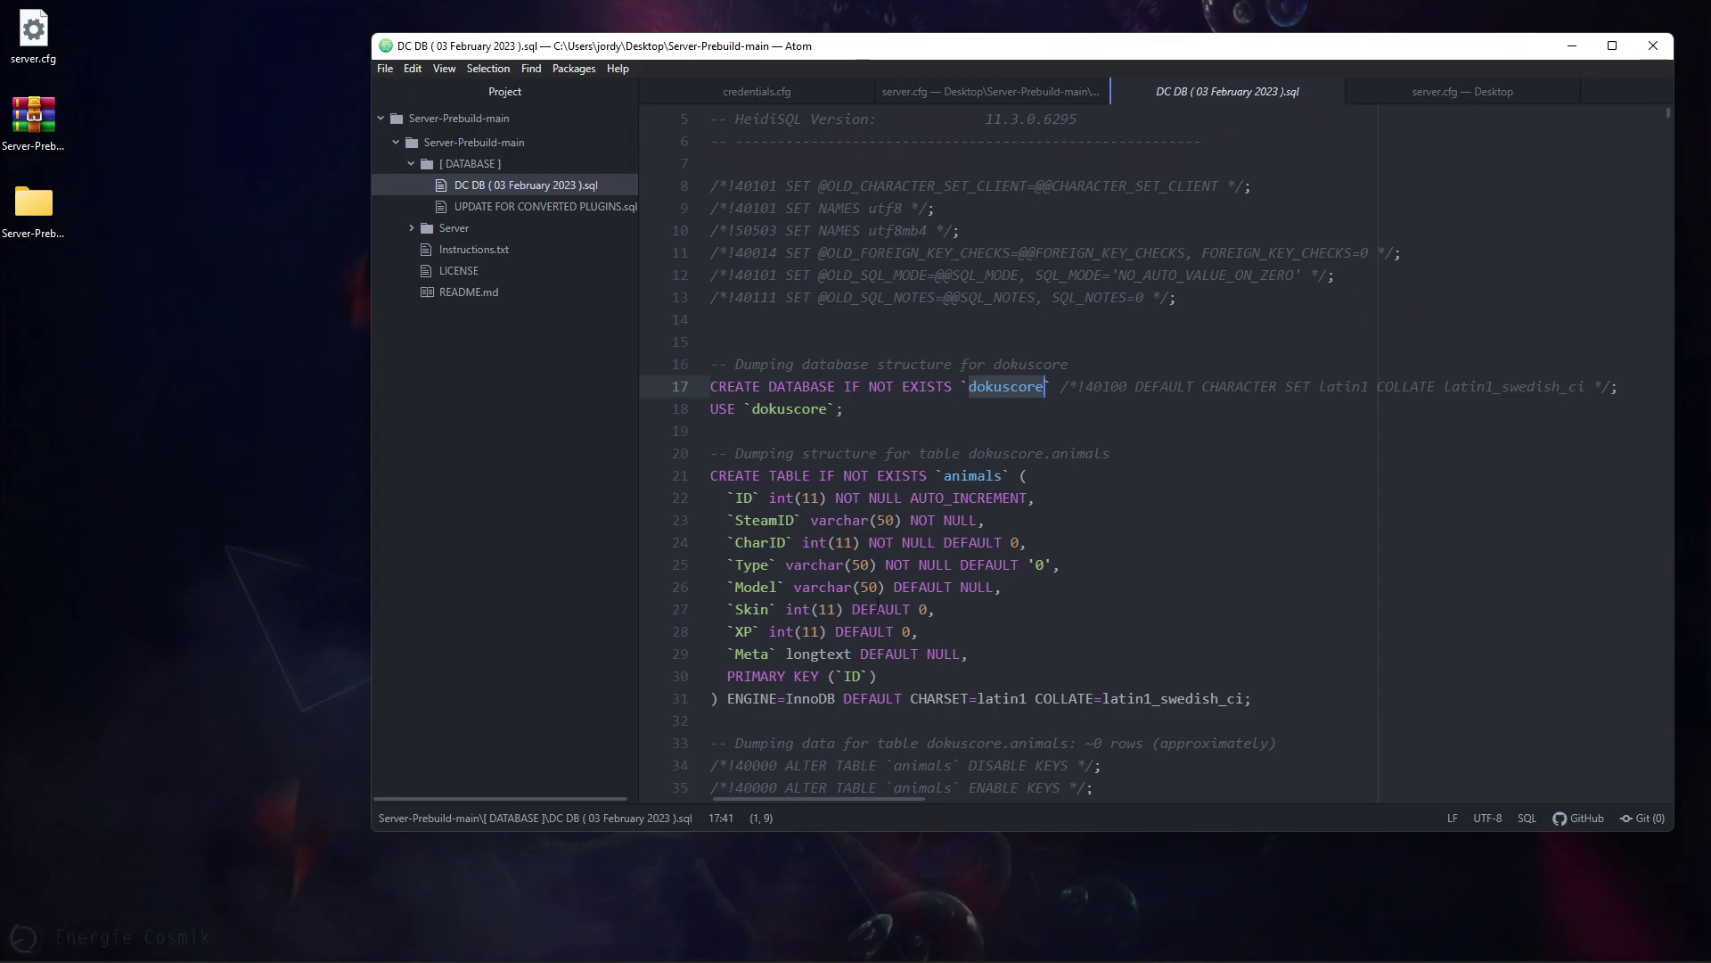
- Switch to the browser and open the Databases page of the RedM gameserver in the ZAP-Hosting web interface
{"action": "left_click", "coordinate": [719, 940]}
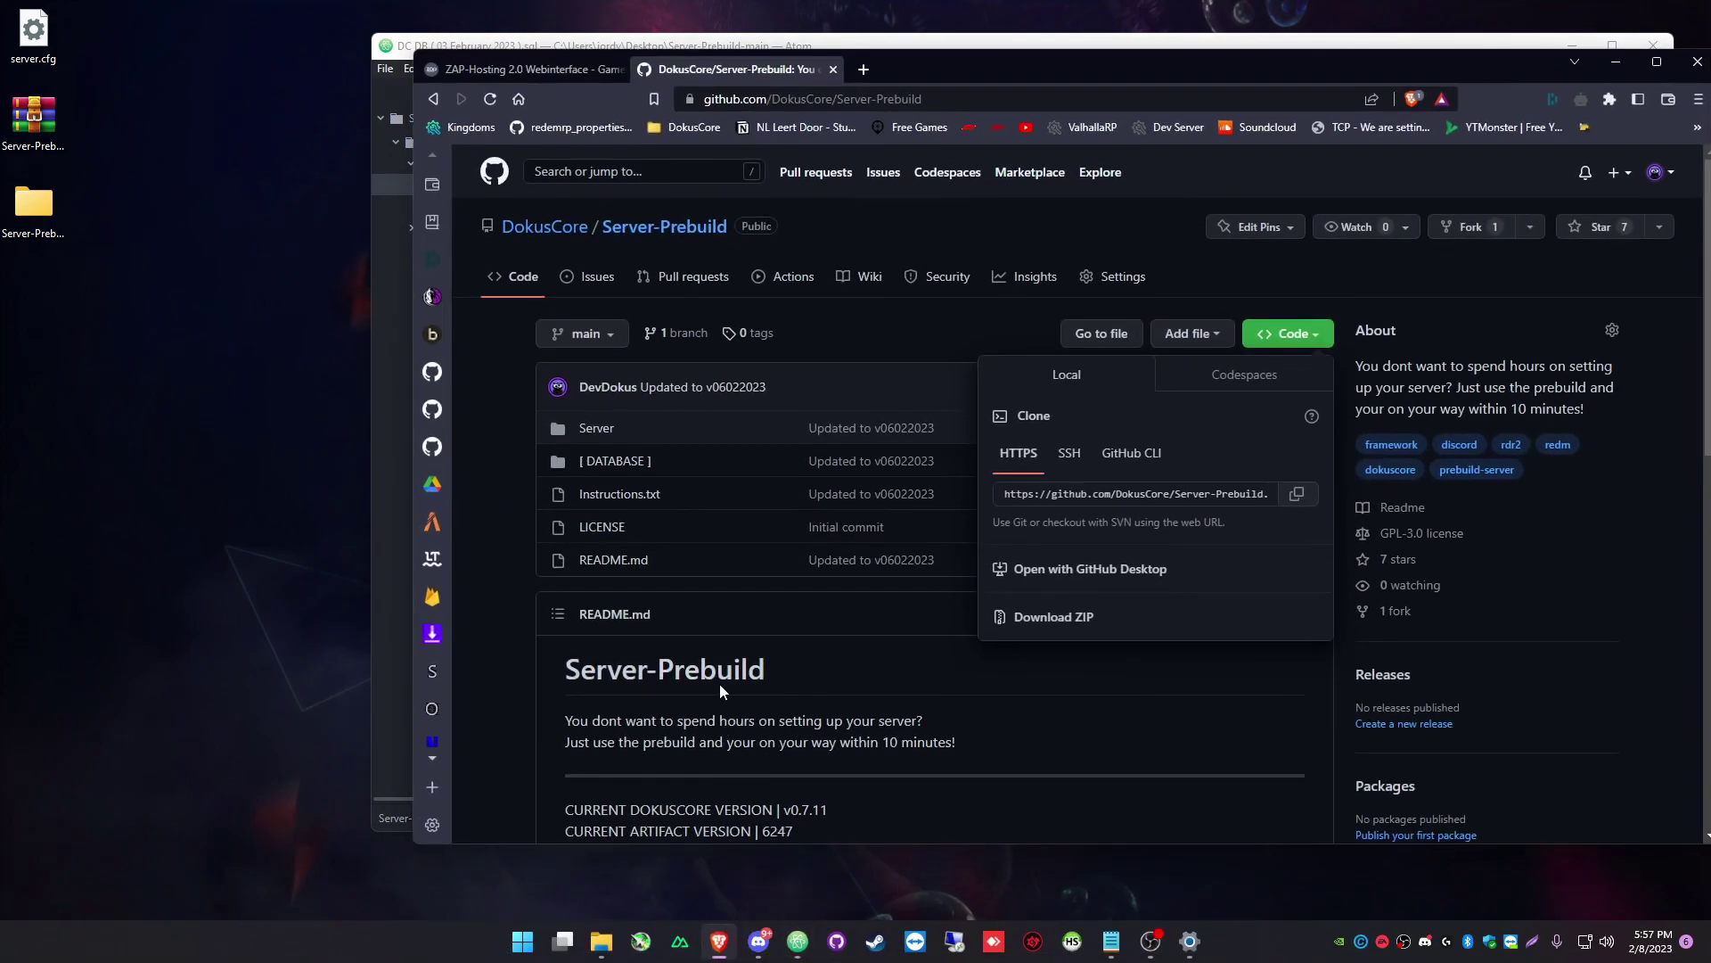
{"action": "left_click", "coordinate": [526, 68]}
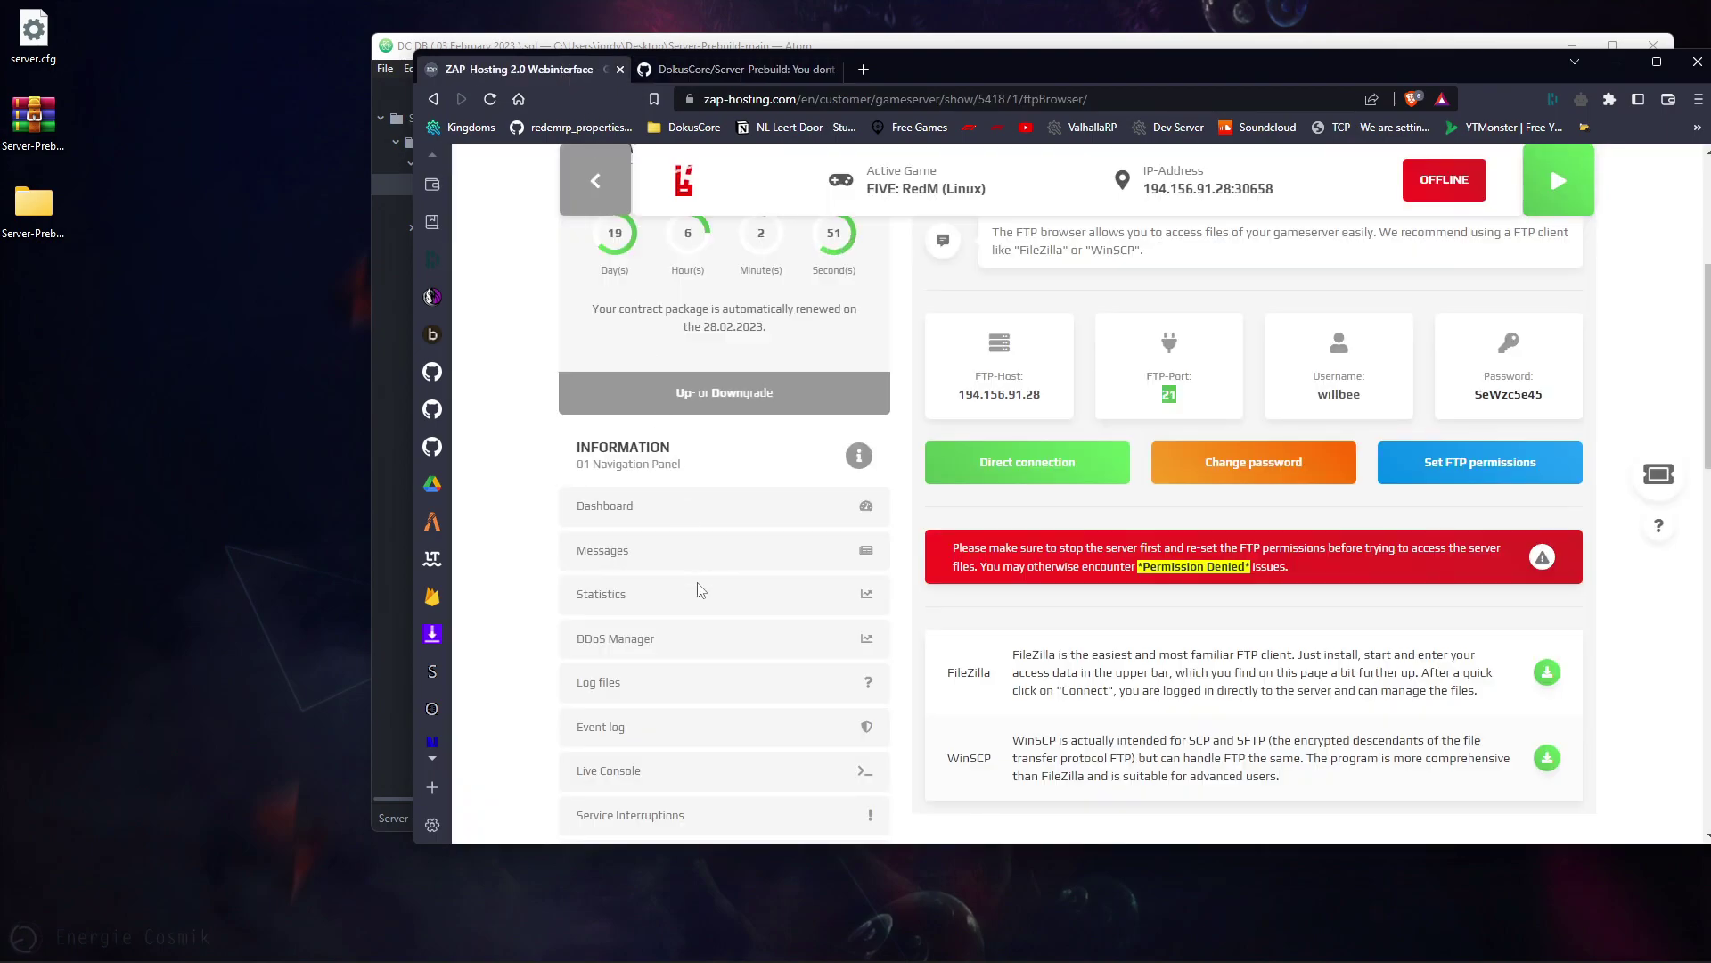
{"action": "scroll", "coordinate": [704, 579], "scroll_direction": "down", "scroll_amount": 2}
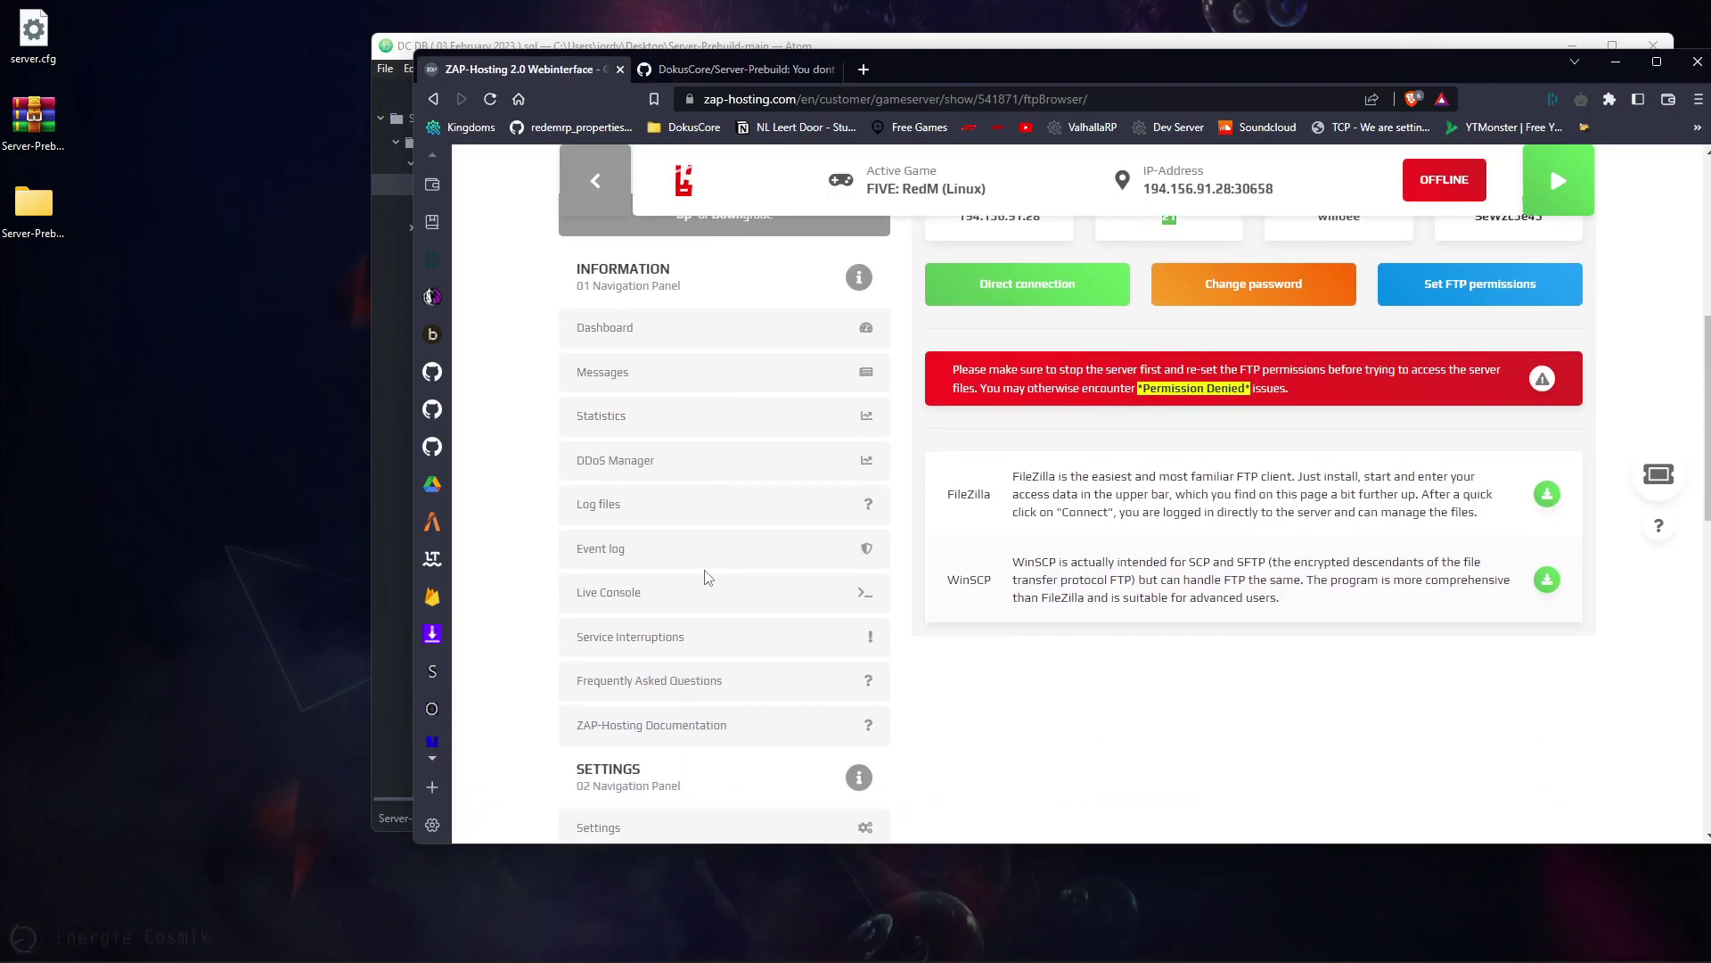
{"action": "scroll", "coordinate": [704, 577], "scroll_direction": "down", "scroll_amount": 7}
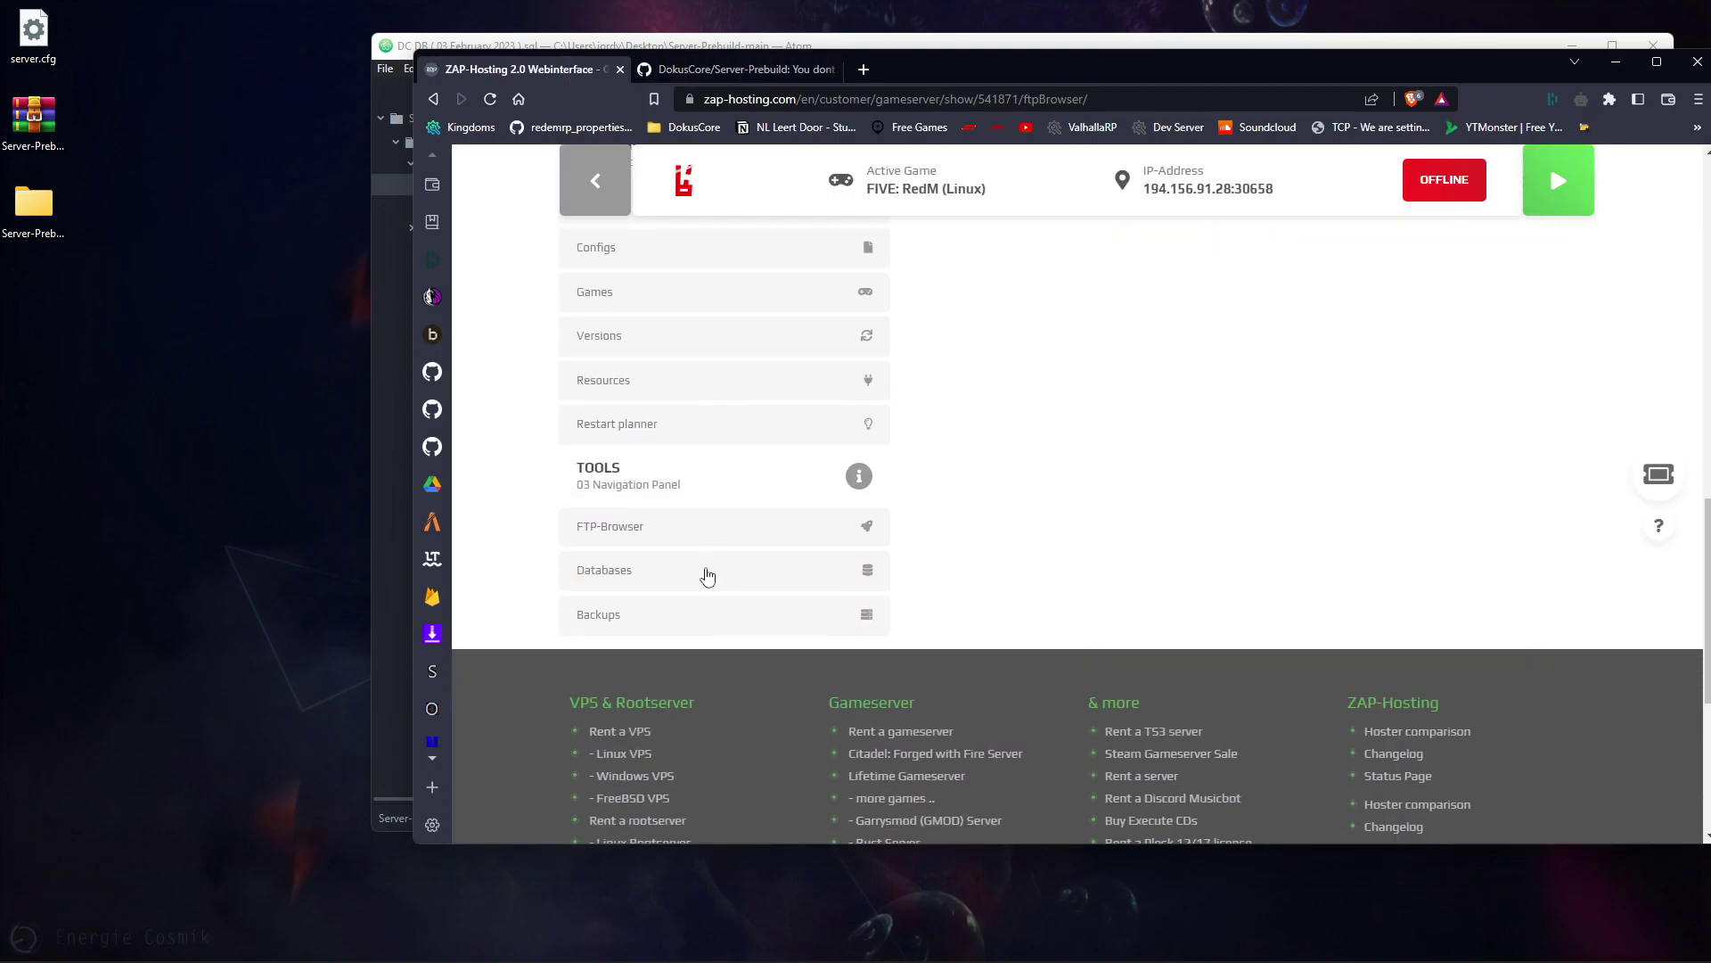
{"action": "left_click", "coordinate": [613, 581]}
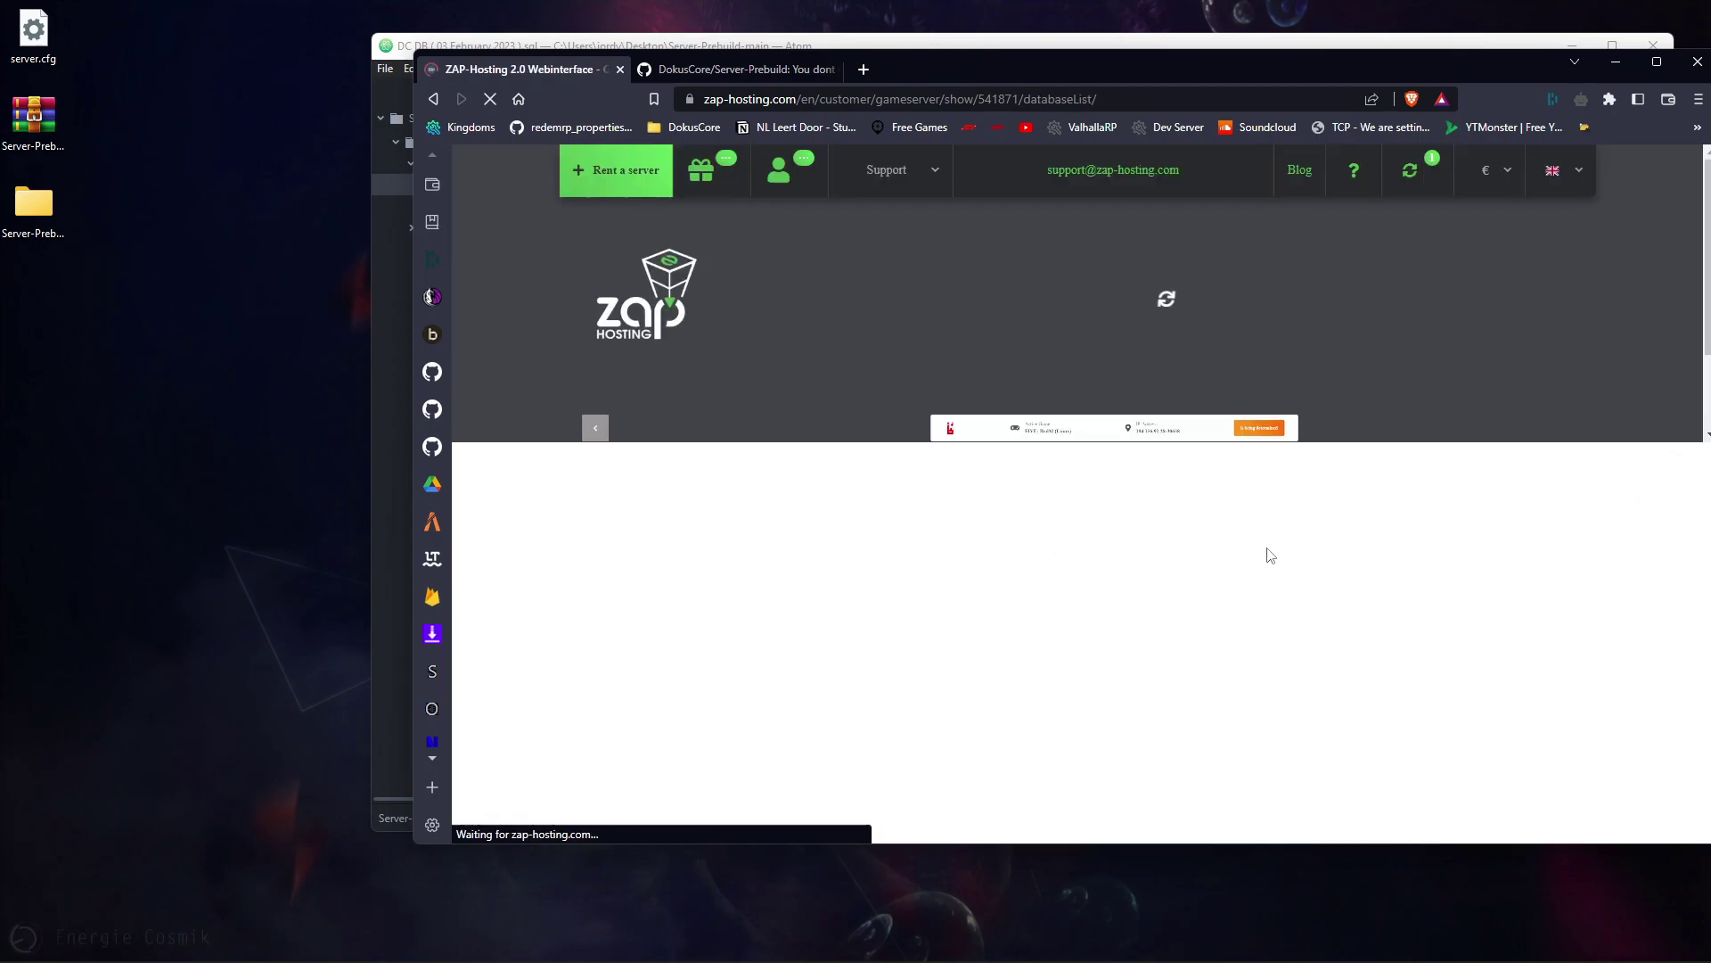
{"action": "scroll", "coordinate": [1266, 523], "scroll_direction": "down", "scroll_amount": 1}
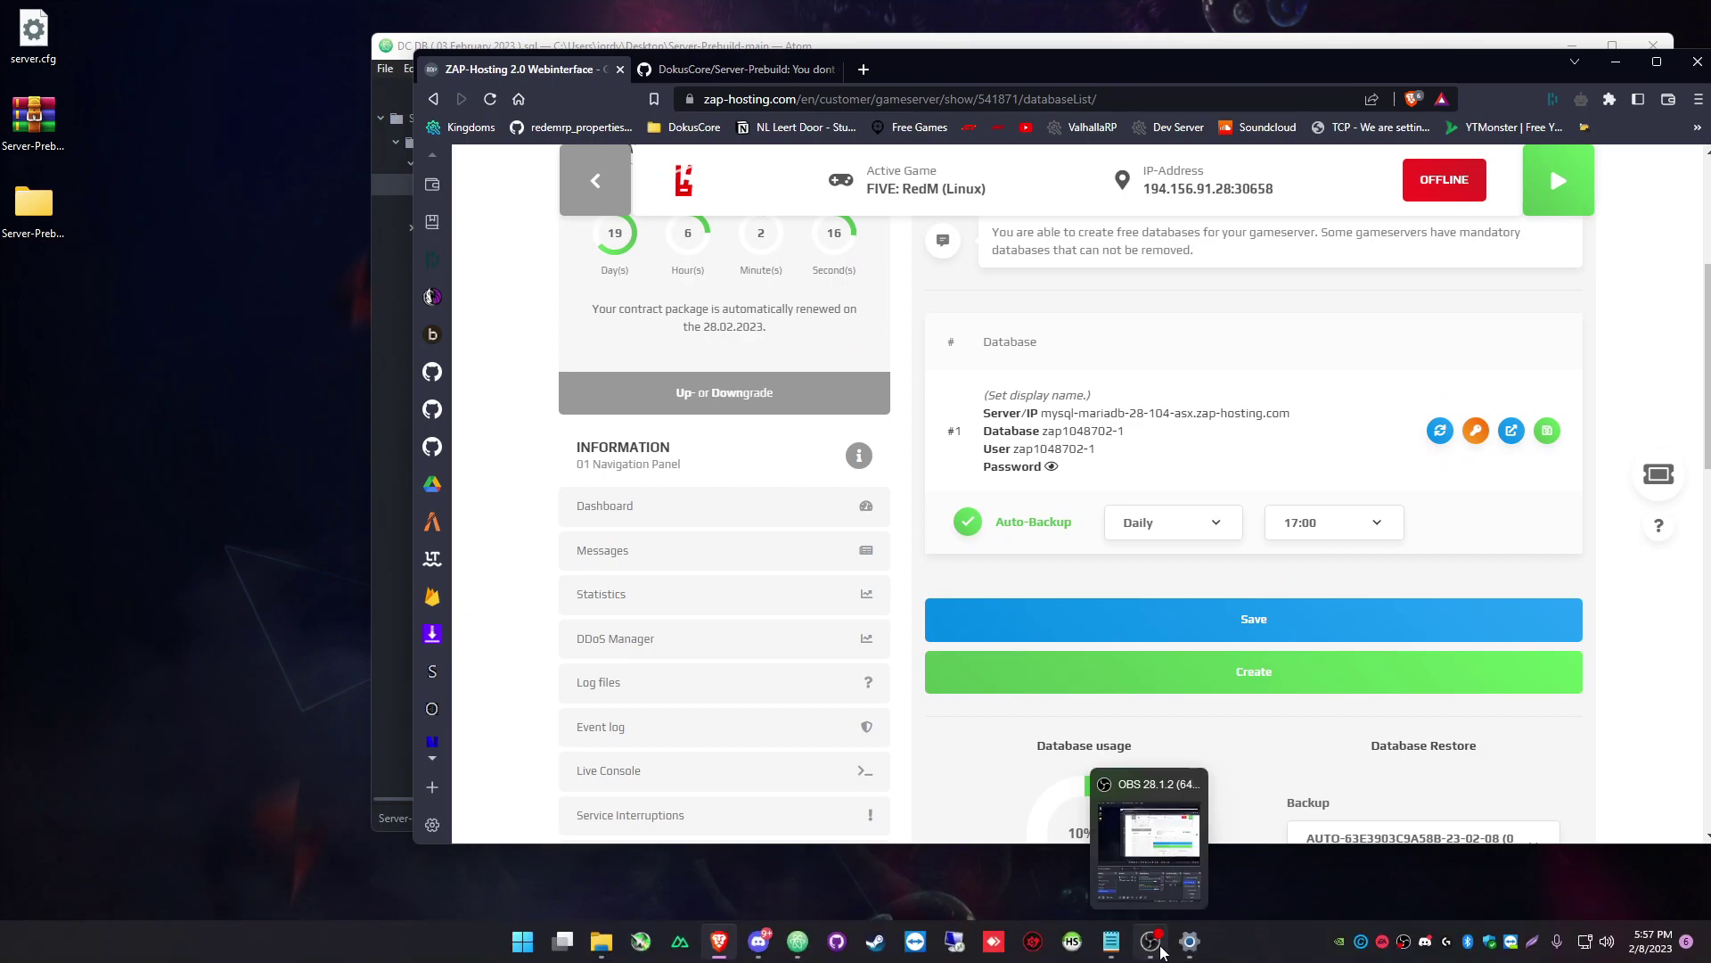
- Open HeidiSQL's session manager and create a new session named Zap 2
{"action": "left_click", "coordinate": [1073, 942]}
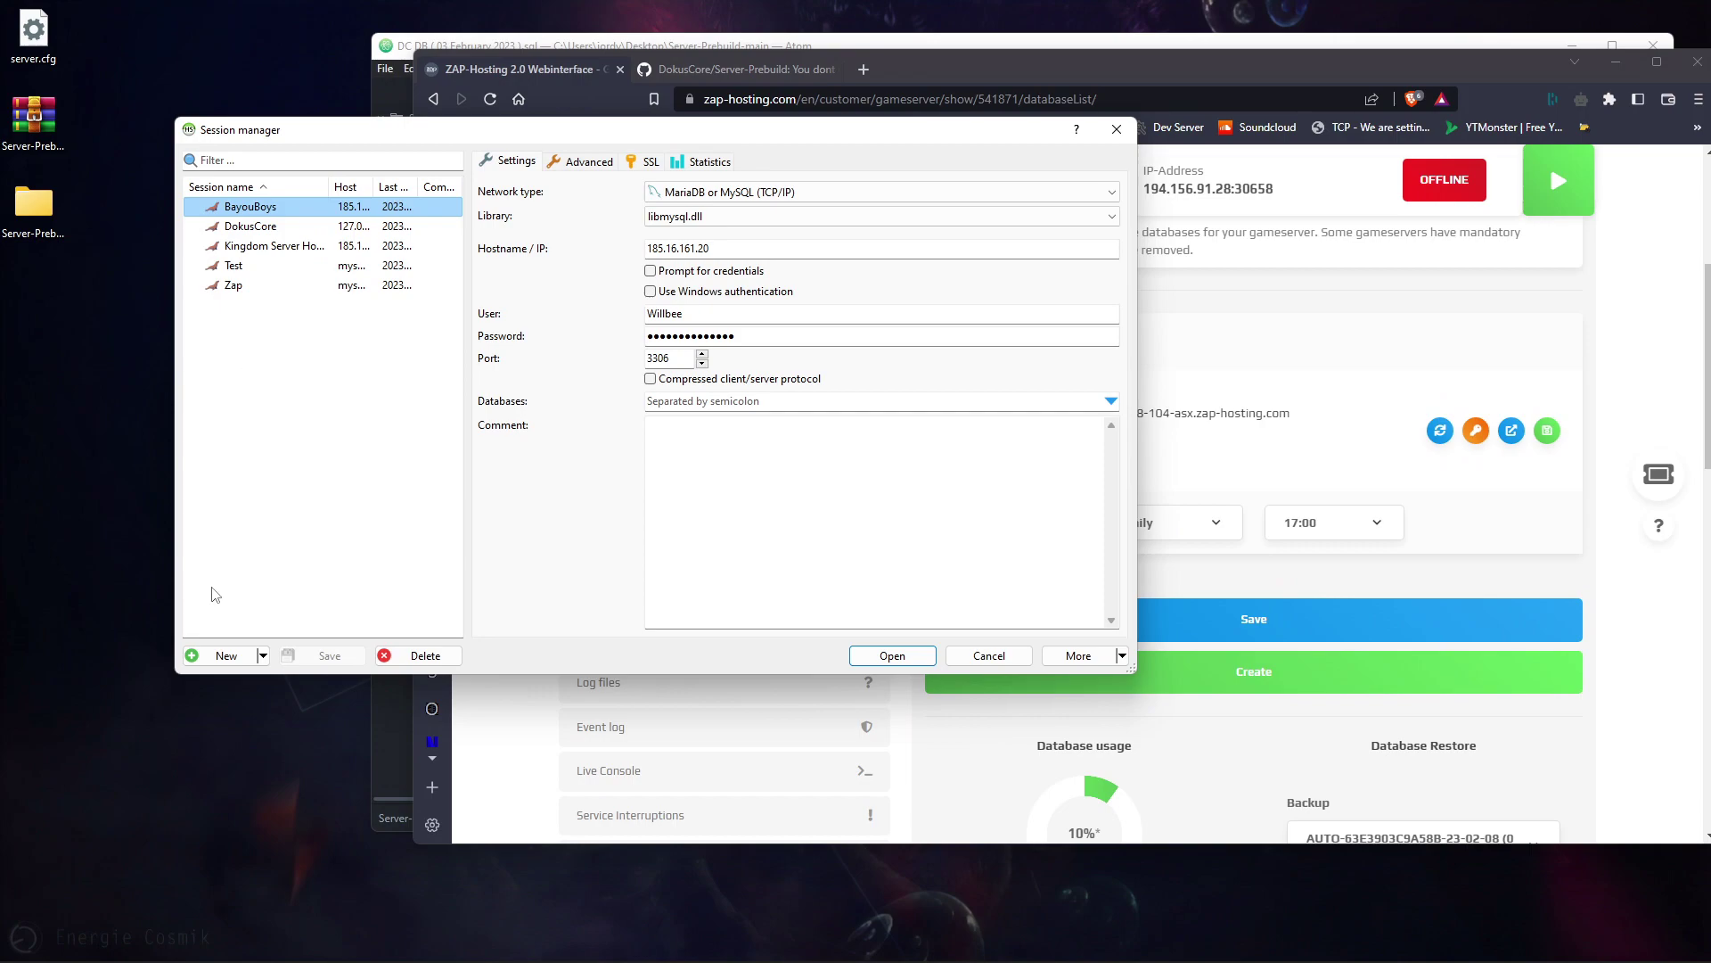
{"action": "left_click", "coordinate": [222, 656]}
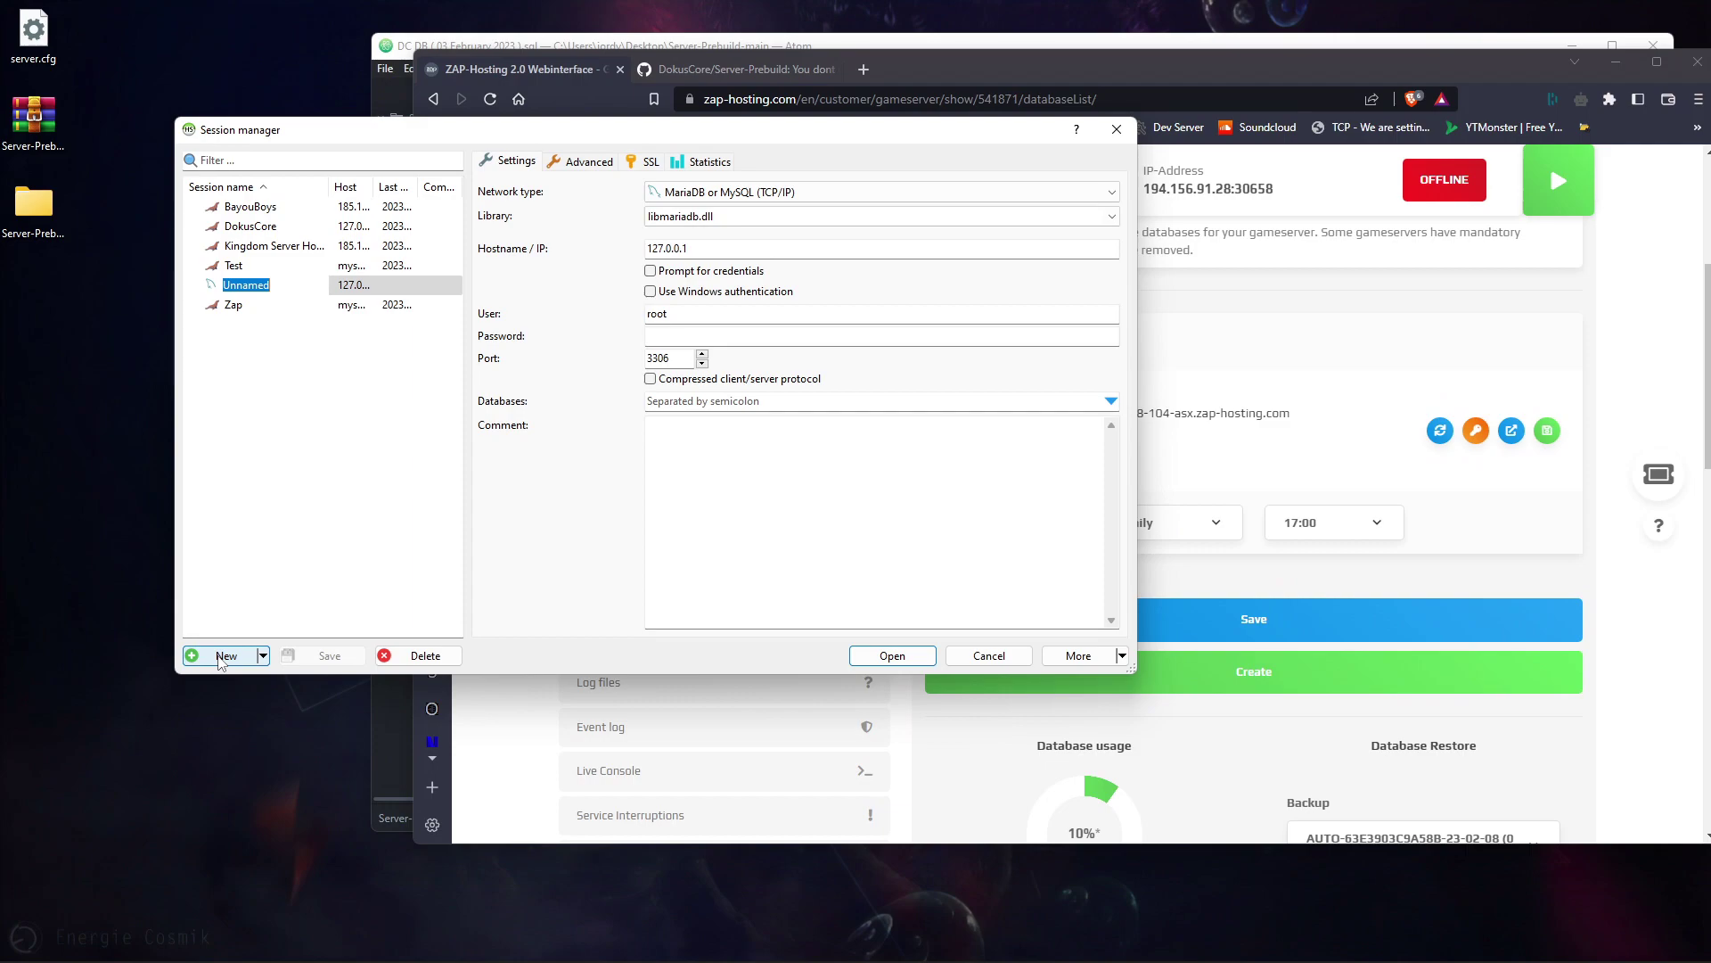
{"action": "type", "text": "Zap 2"}
{"action": "key", "text": "Return"}
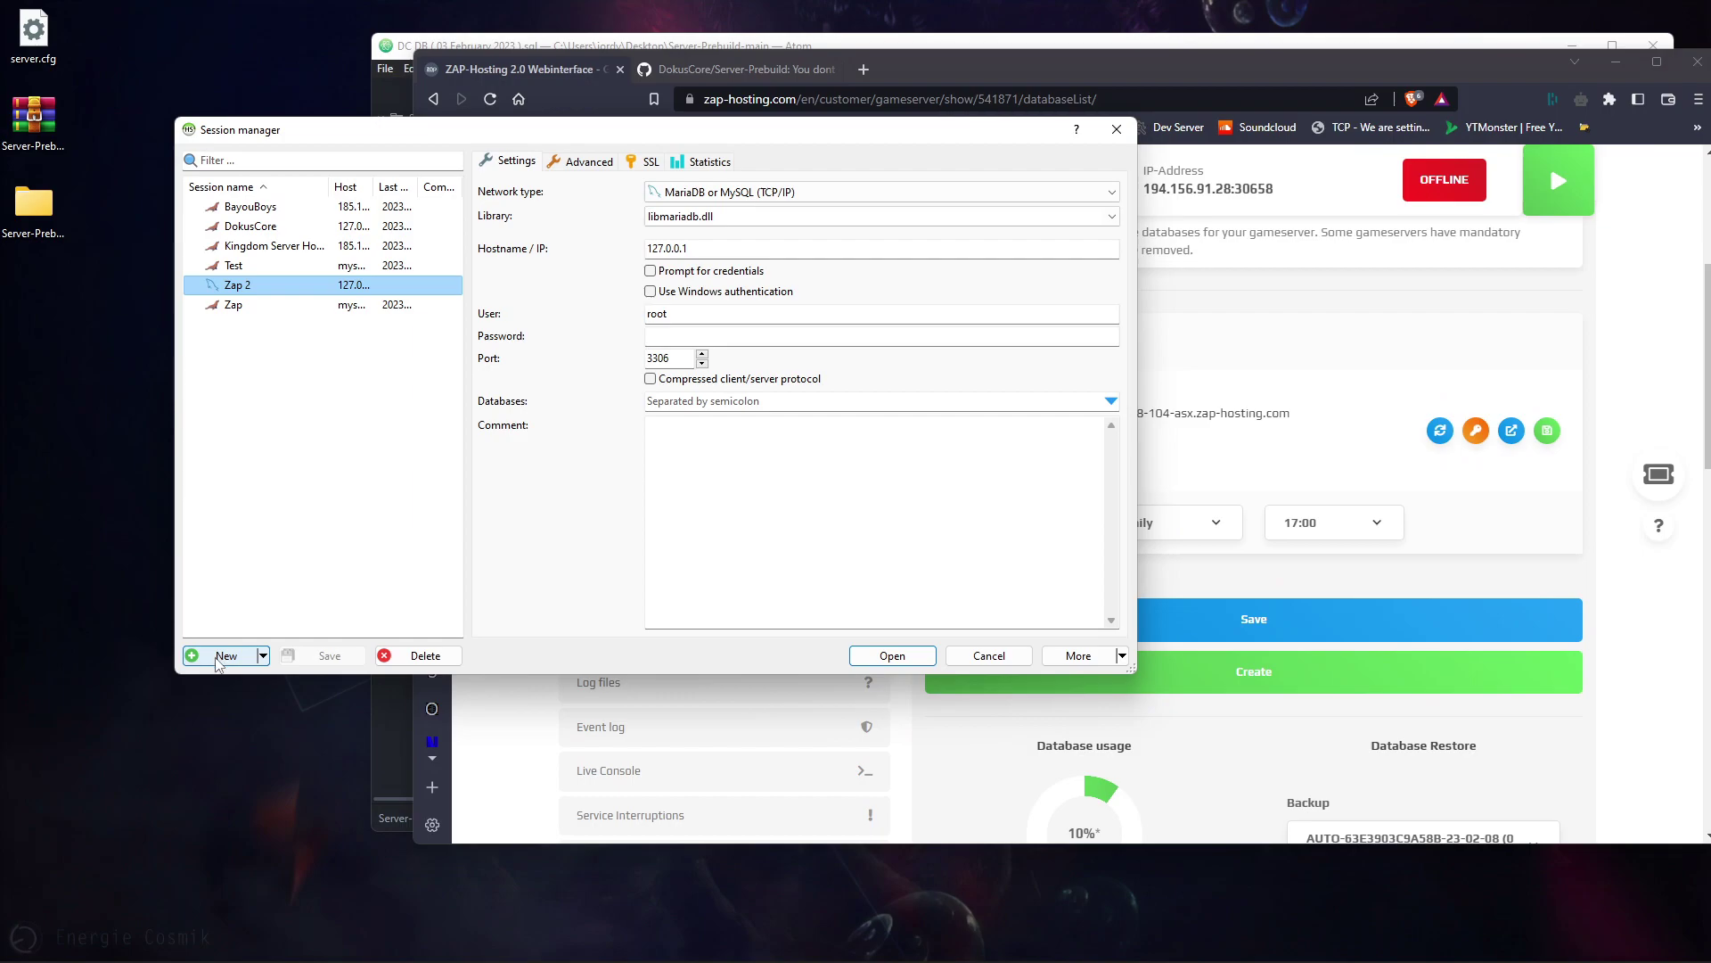
- Set the Zap 2 session's hostname to mysql-mariadb-28-104-asx.zap-hosting.com, copied from the ZAP-Hosting Databases page
{"action": "left_click_drag", "start_coordinate": [766, 140], "coordinate": [697, 133]}
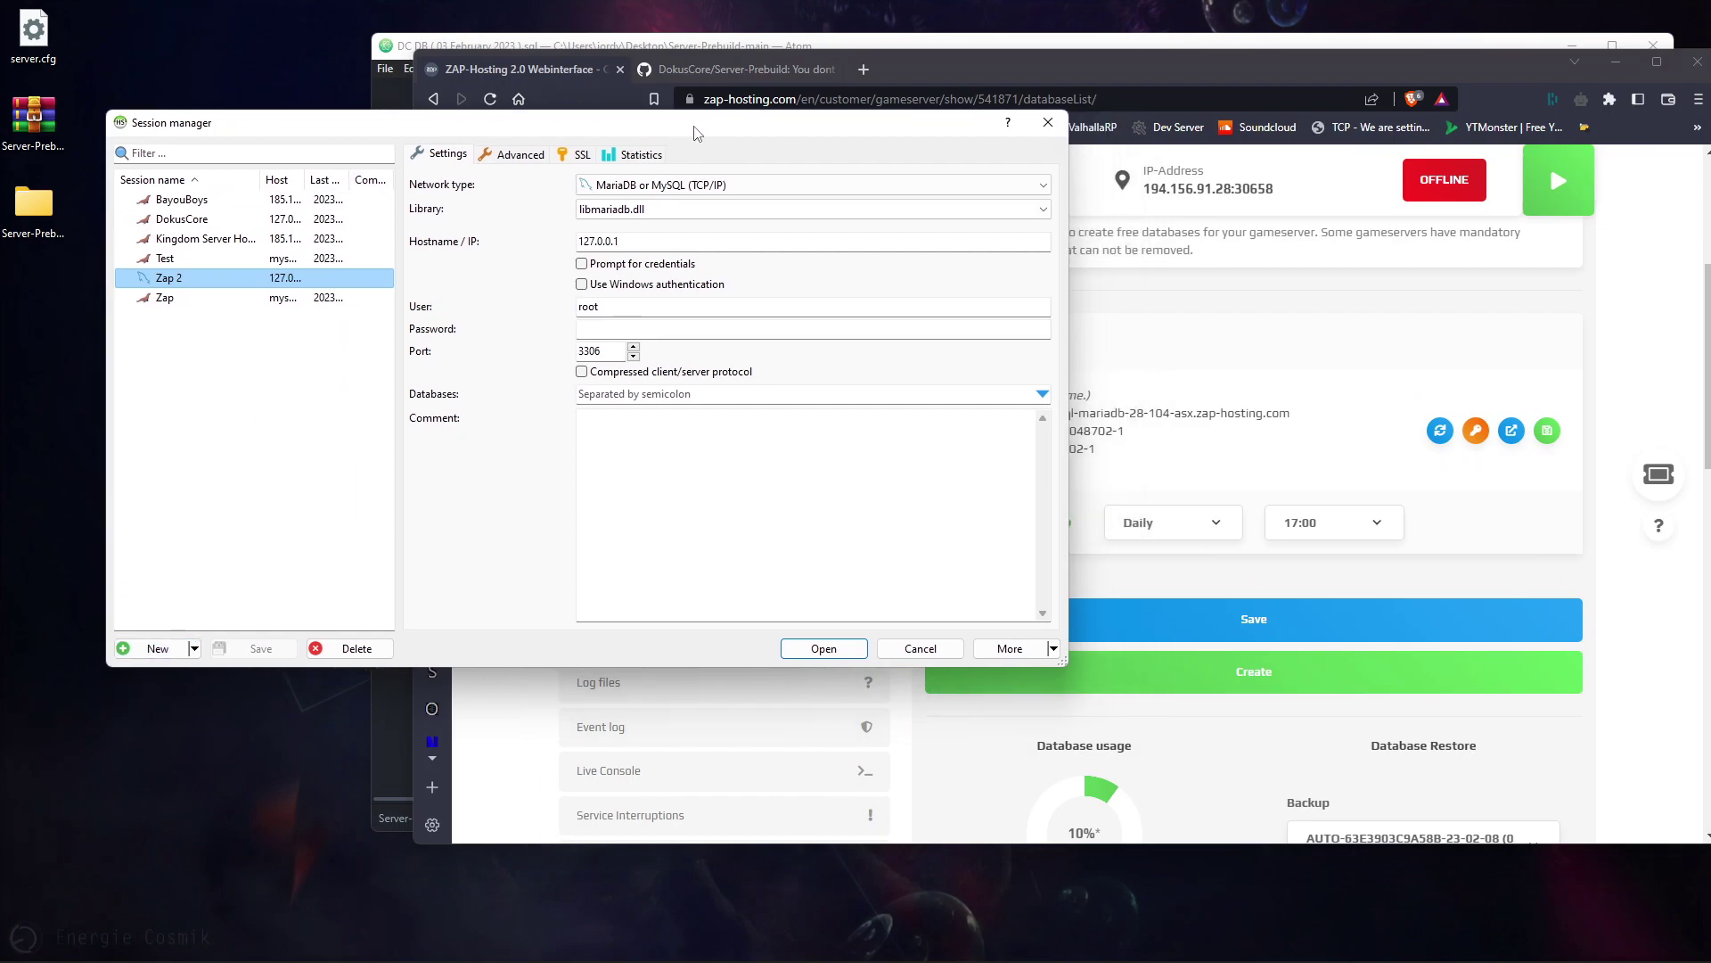
{"action": "left_click", "coordinate": [1355, 356]}
{"action": "left_click_drag", "start_coordinate": [1292, 417], "coordinate": [1040, 415]}
{"action": "key", "text": "ctrl+c"}
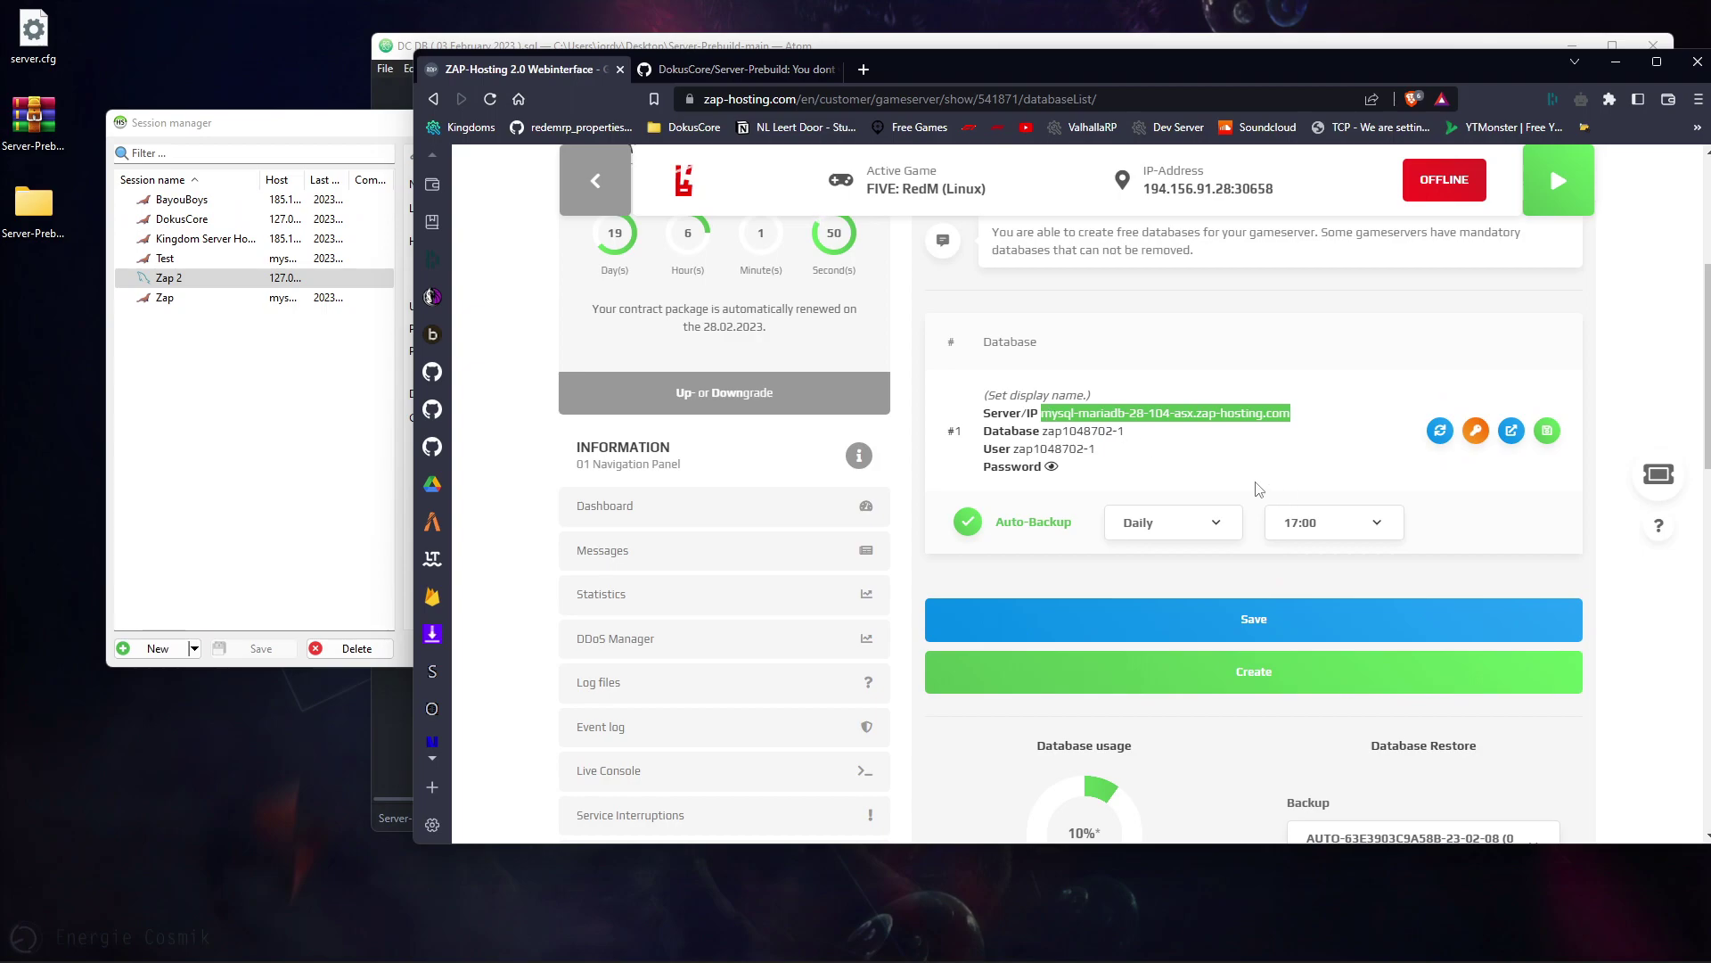
{"action": "left_click", "coordinate": [322, 455]}
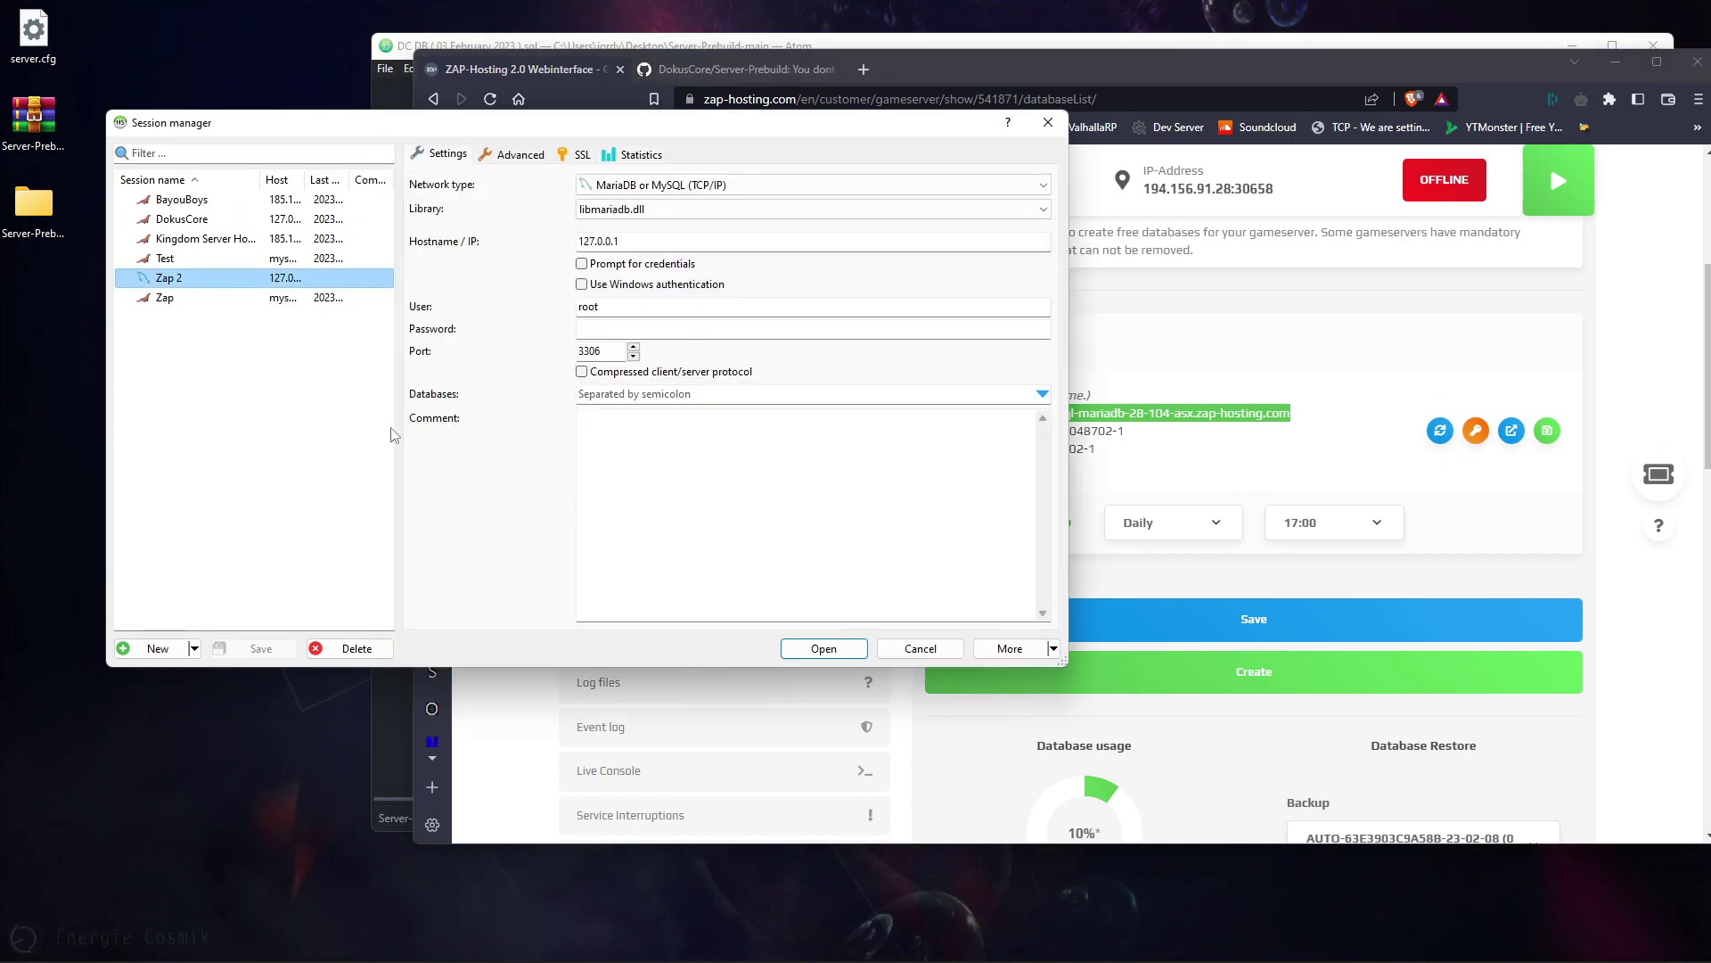
{"action": "double_click", "coordinate": [624, 240]}
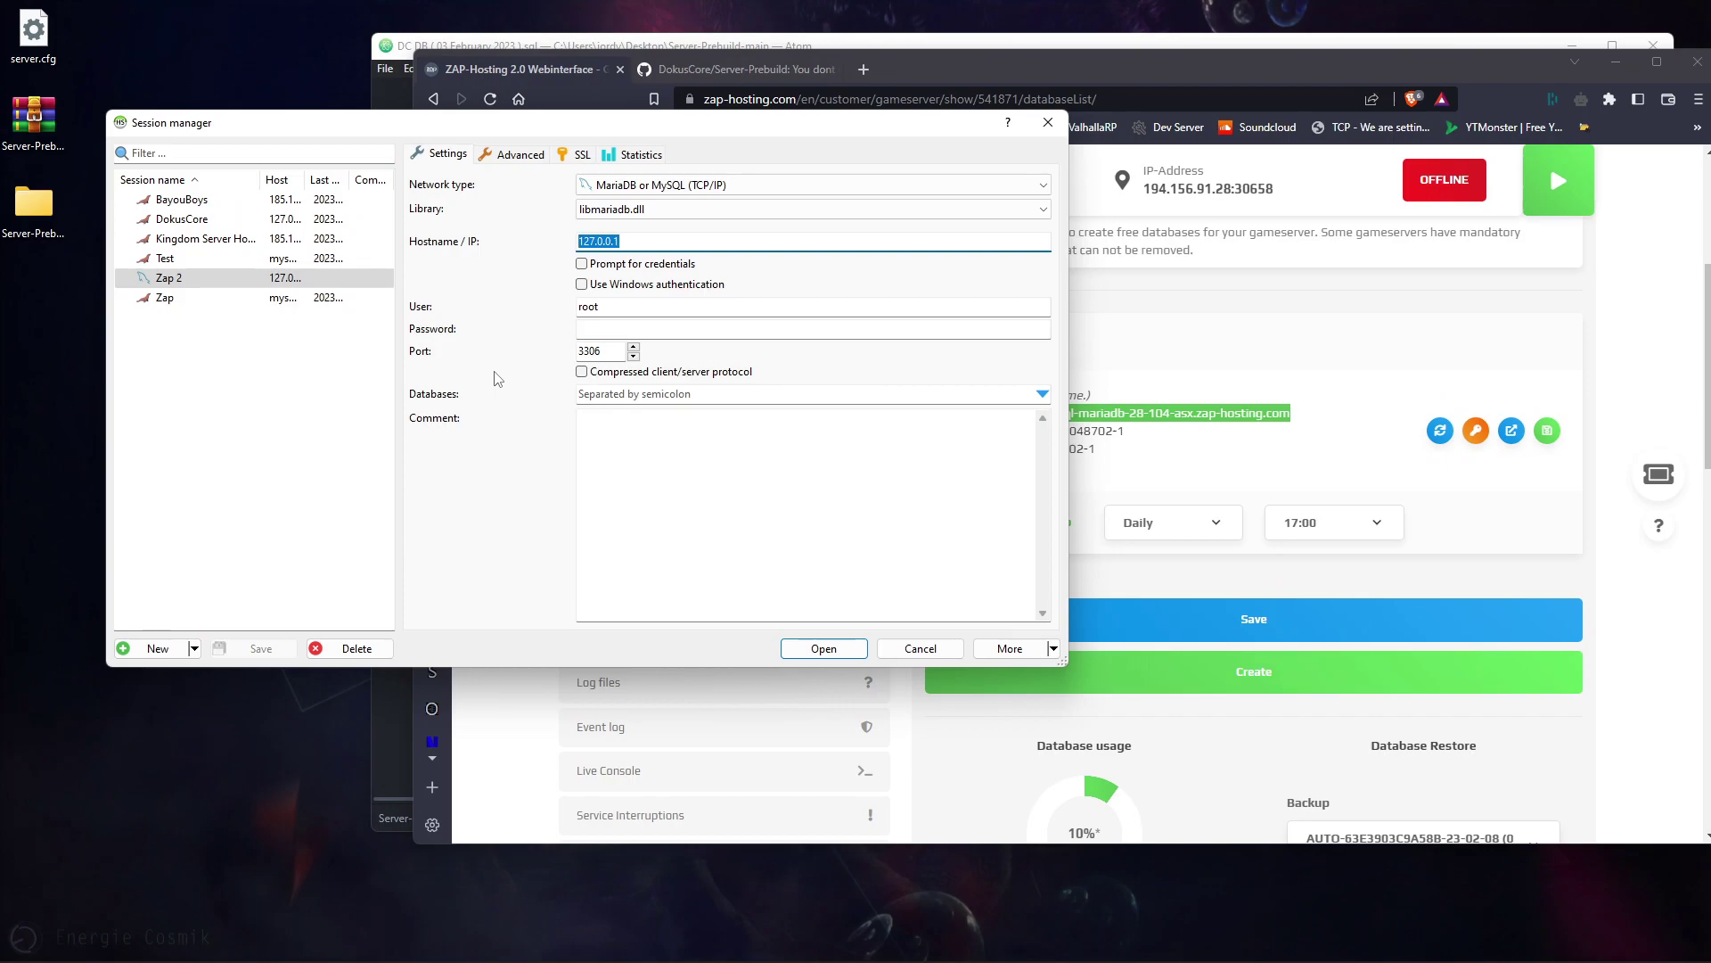
{"action": "key", "text": "ctrl+v"}
- Replace the Zap 2 session's user root with the database user name copied from the ZAP-Hosting Databases page
{"action": "left_click", "coordinate": [1174, 455]}
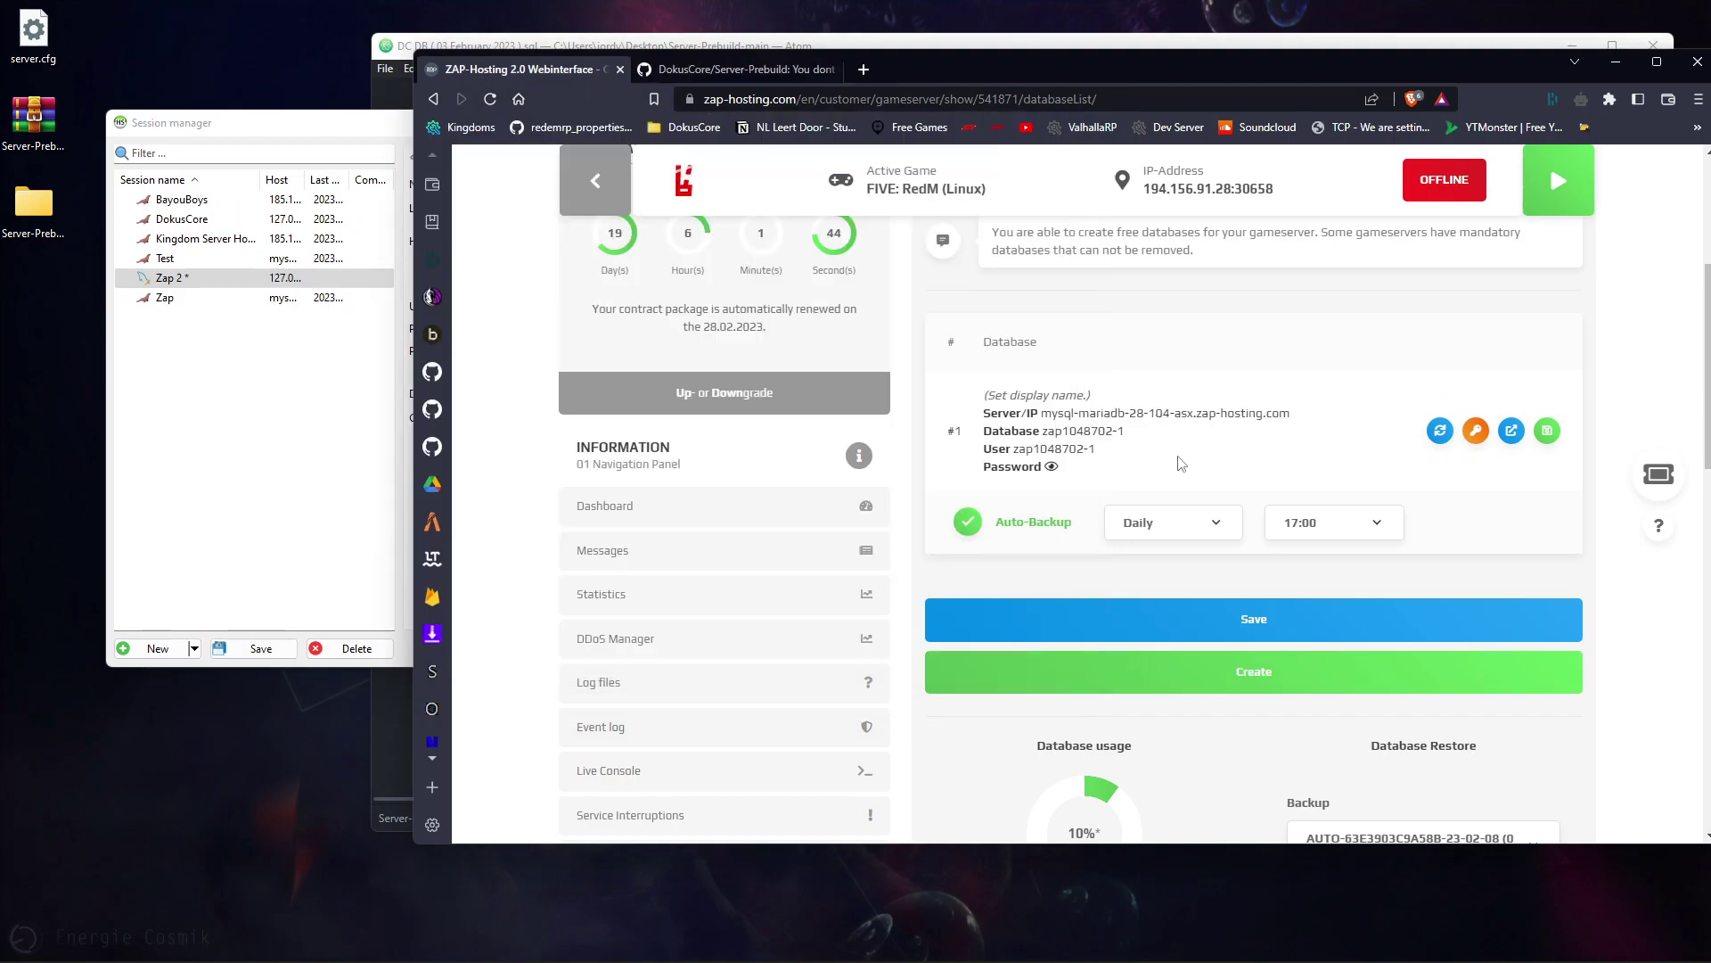
{"action": "left_click_drag", "start_coordinate": [1102, 445], "coordinate": [1014, 452]}
{"action": "key", "text": "ctrl+c"}
{"action": "left_click", "coordinate": [381, 434]}
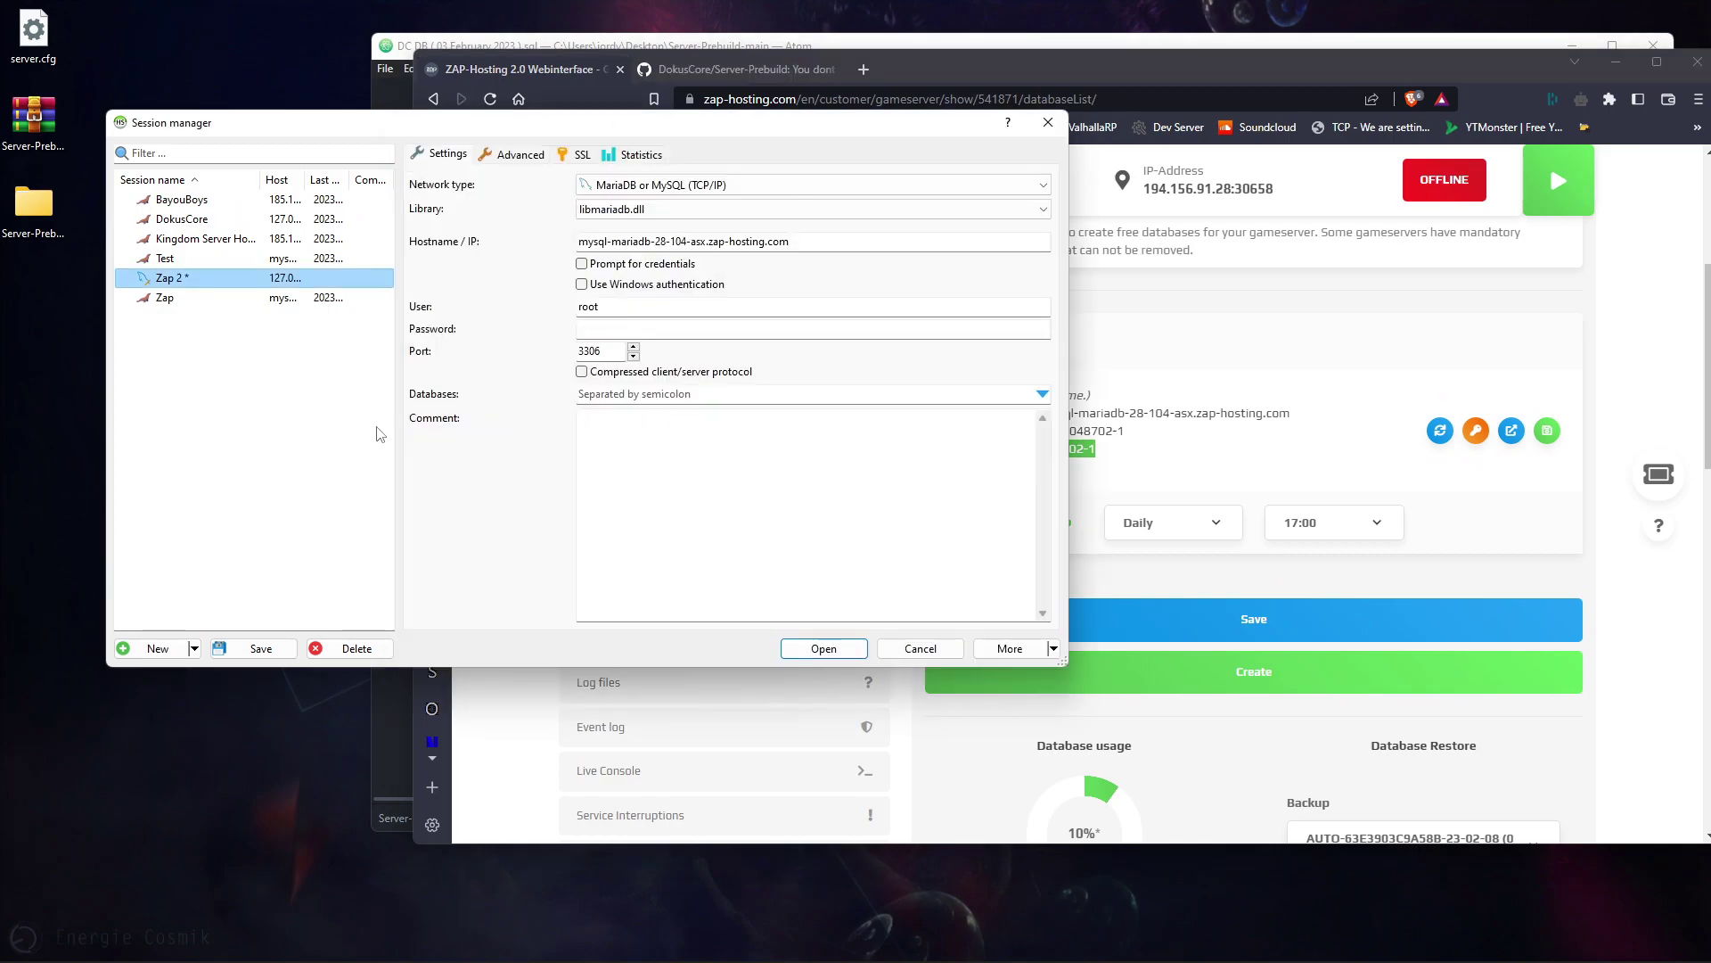
{"action": "left_click", "coordinate": [593, 308]}
{"action": "double_click", "coordinate": [593, 307]}
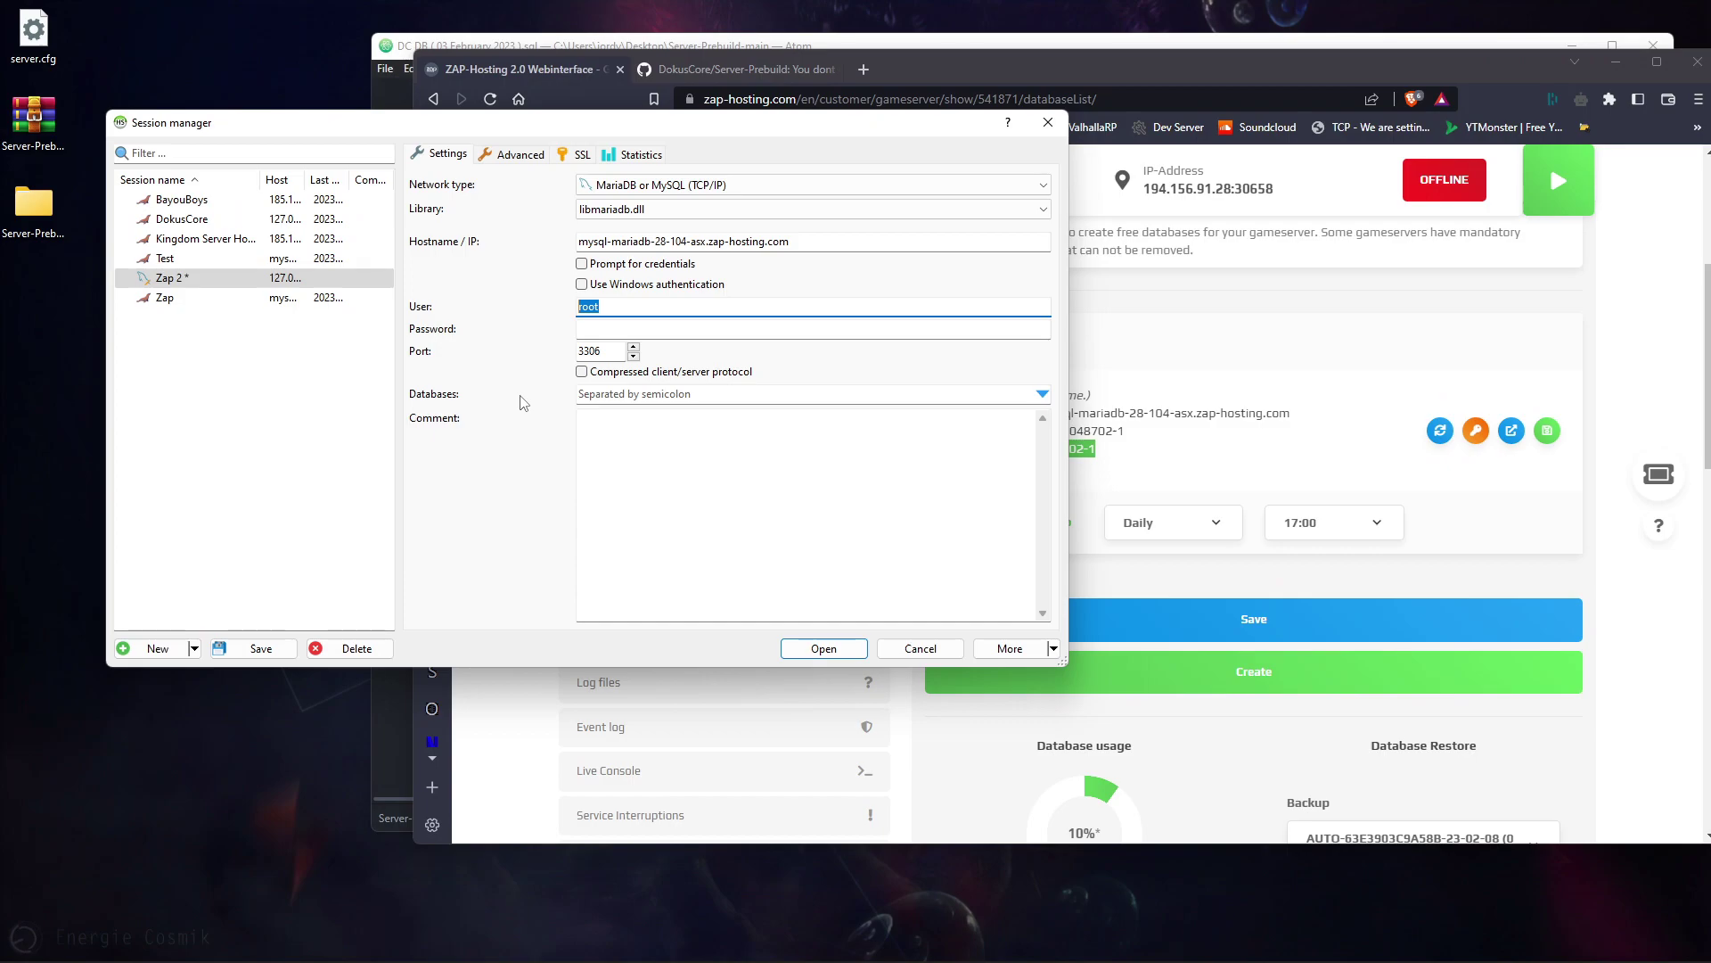
{"action": "key", "text": "ctrl+v"}
- Reveal and copy the database password on the ZAP-Hosting page and paste it into the Zap 2 session's password field
{"action": "left_click", "coordinate": [1288, 468]}
{"action": "left_click", "coordinate": [1050, 467]}
{"action": "left_click_drag", "start_coordinate": [1161, 466], "coordinate": [1043, 467]}
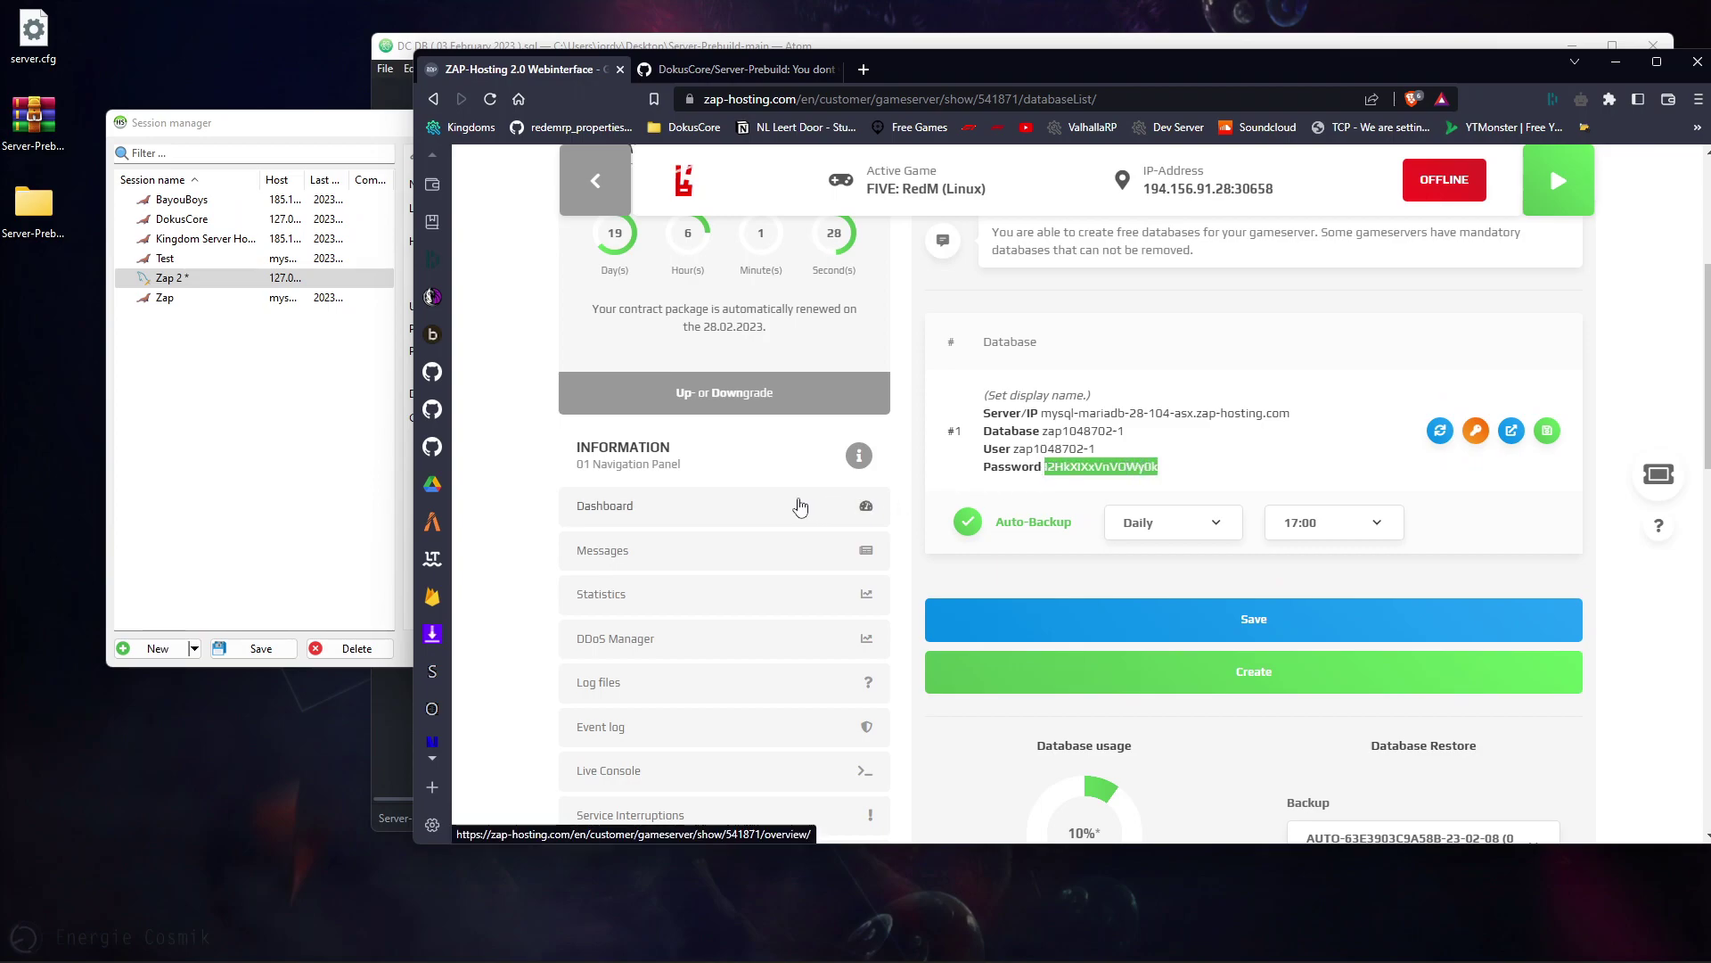
{"action": "left_click", "coordinate": [355, 440]}
{"action": "left_click", "coordinate": [629, 330]}
{"action": "key", "text": "ctrl+v"}
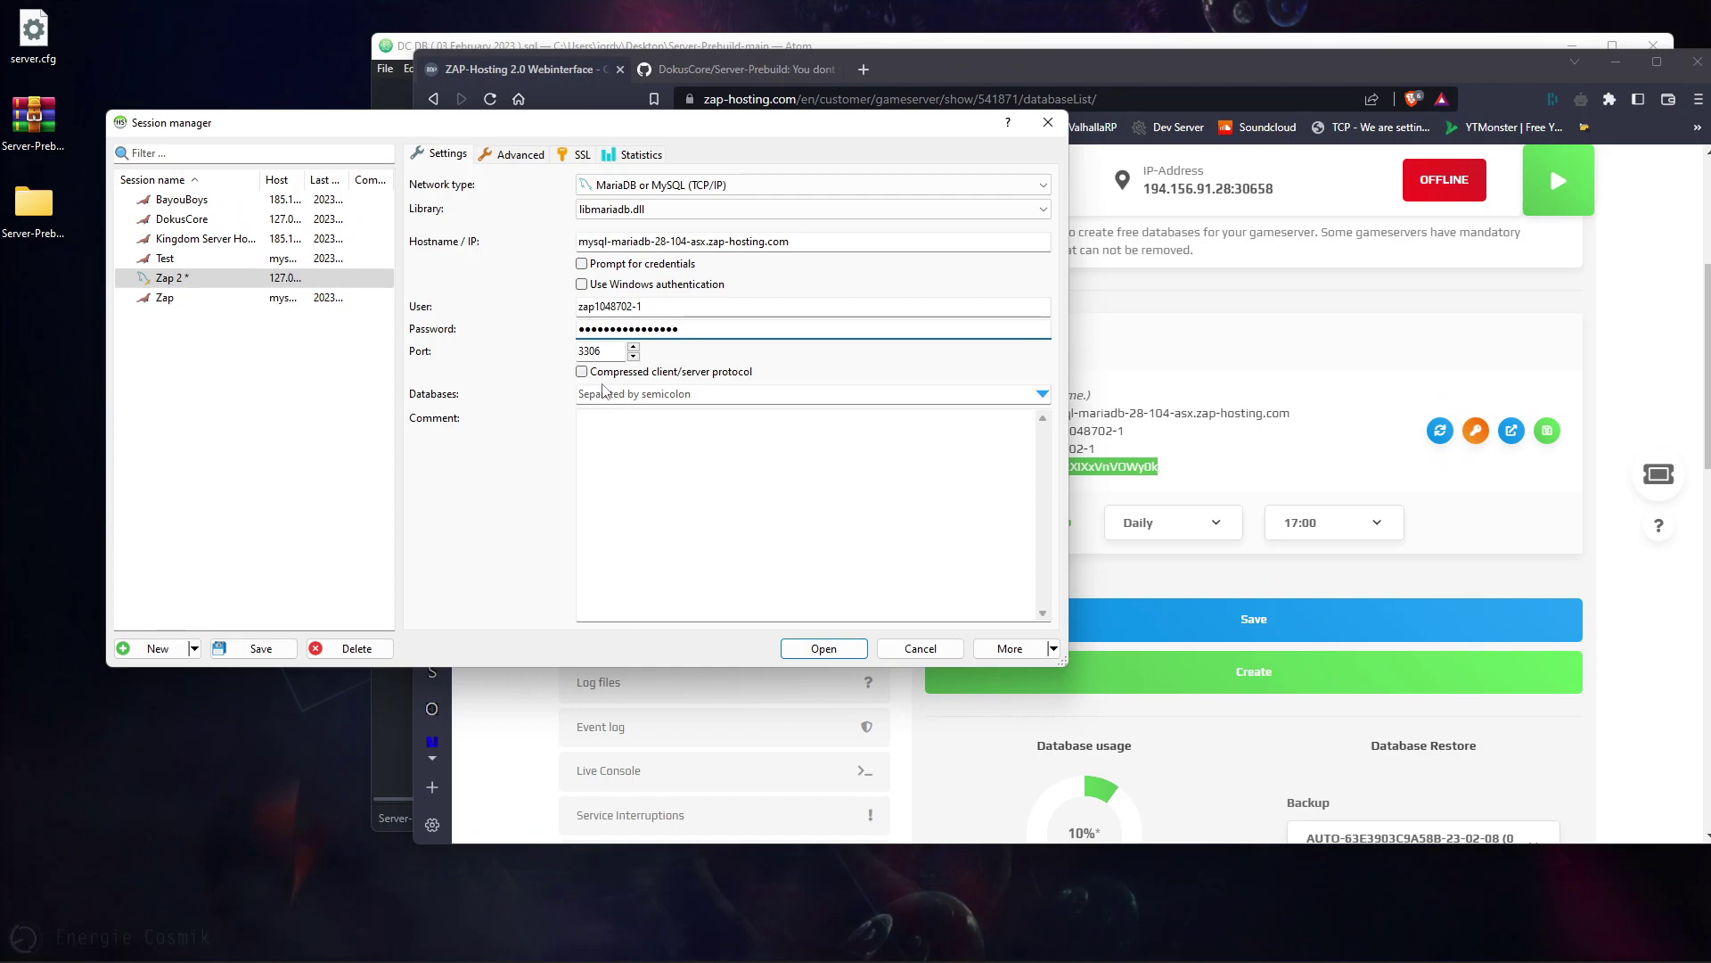
- Connect to the Zap 2 session, saving its modified settings, and expand the zap1048702-1 database
{"action": "left_click", "coordinate": [824, 648]}
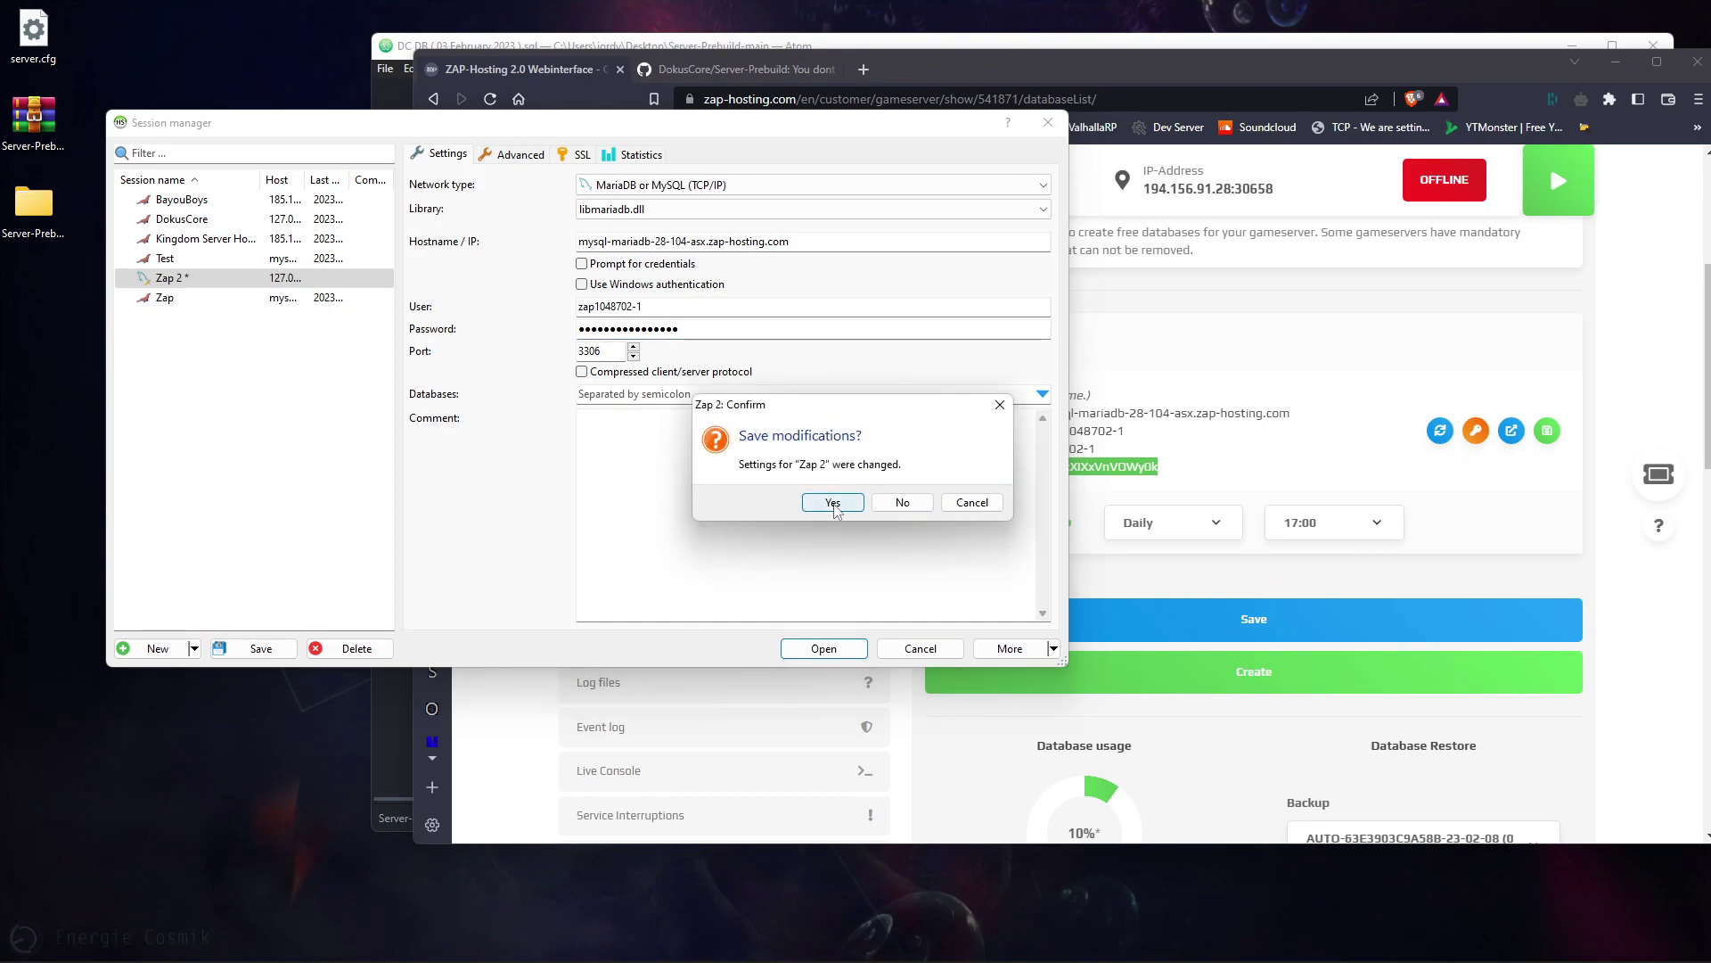
{"action": "left_click", "coordinate": [833, 504]}
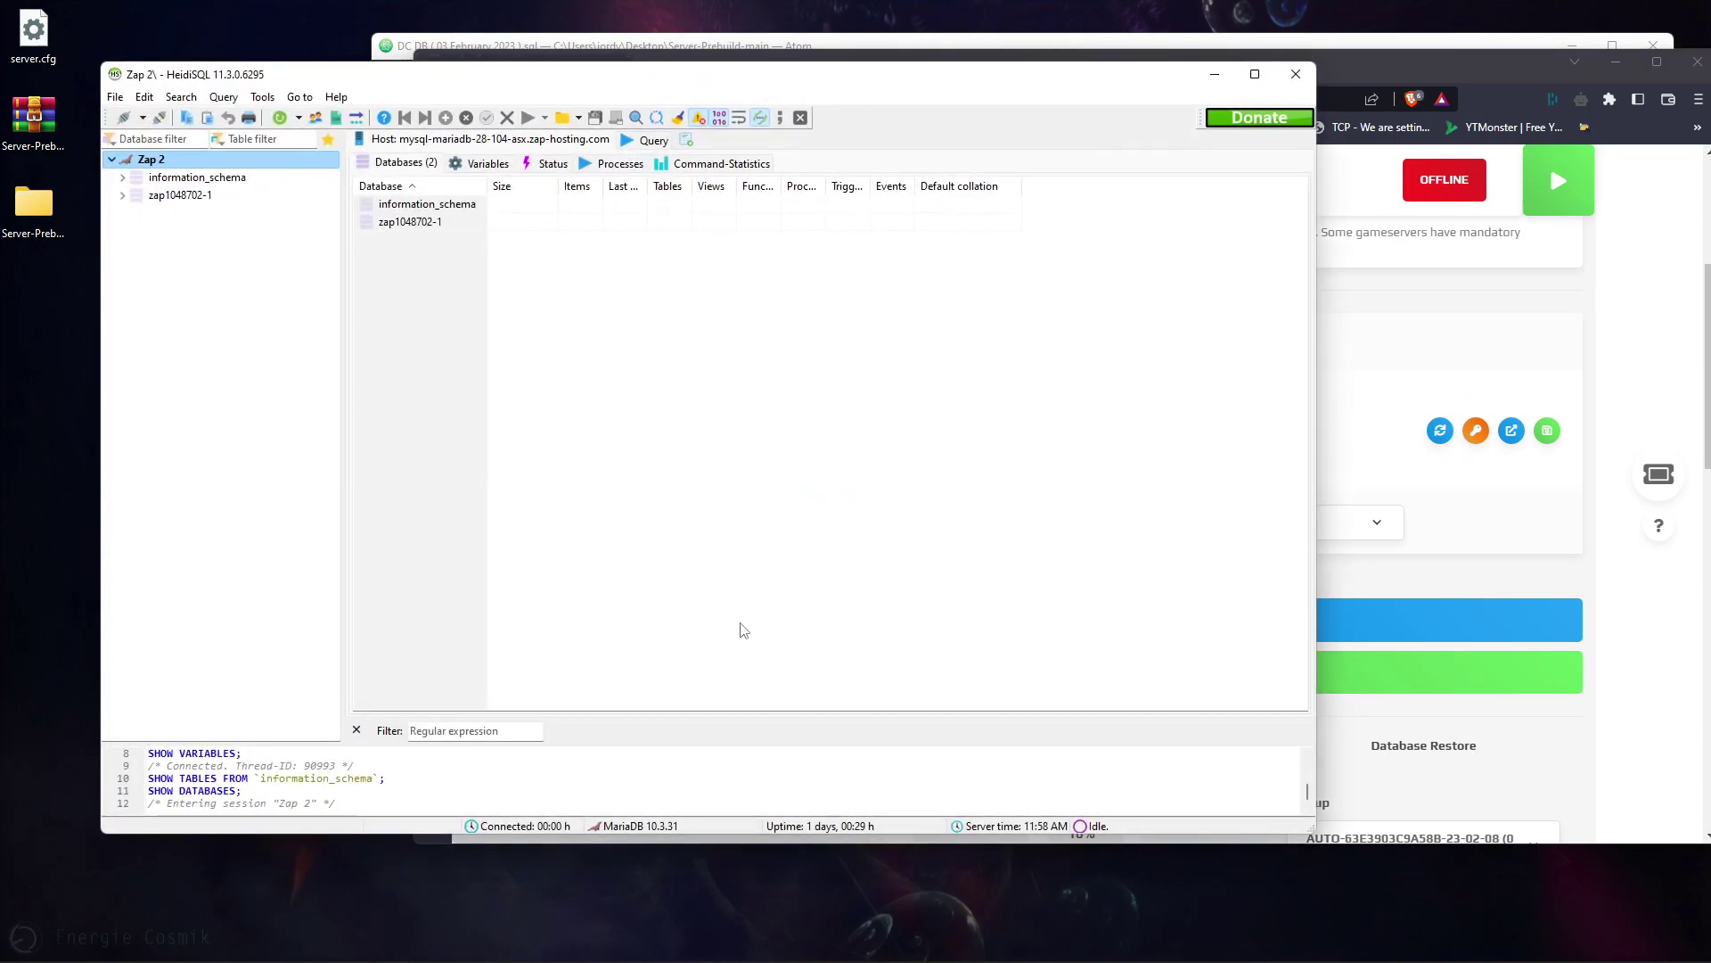
{"action": "left_click", "coordinate": [126, 195]}
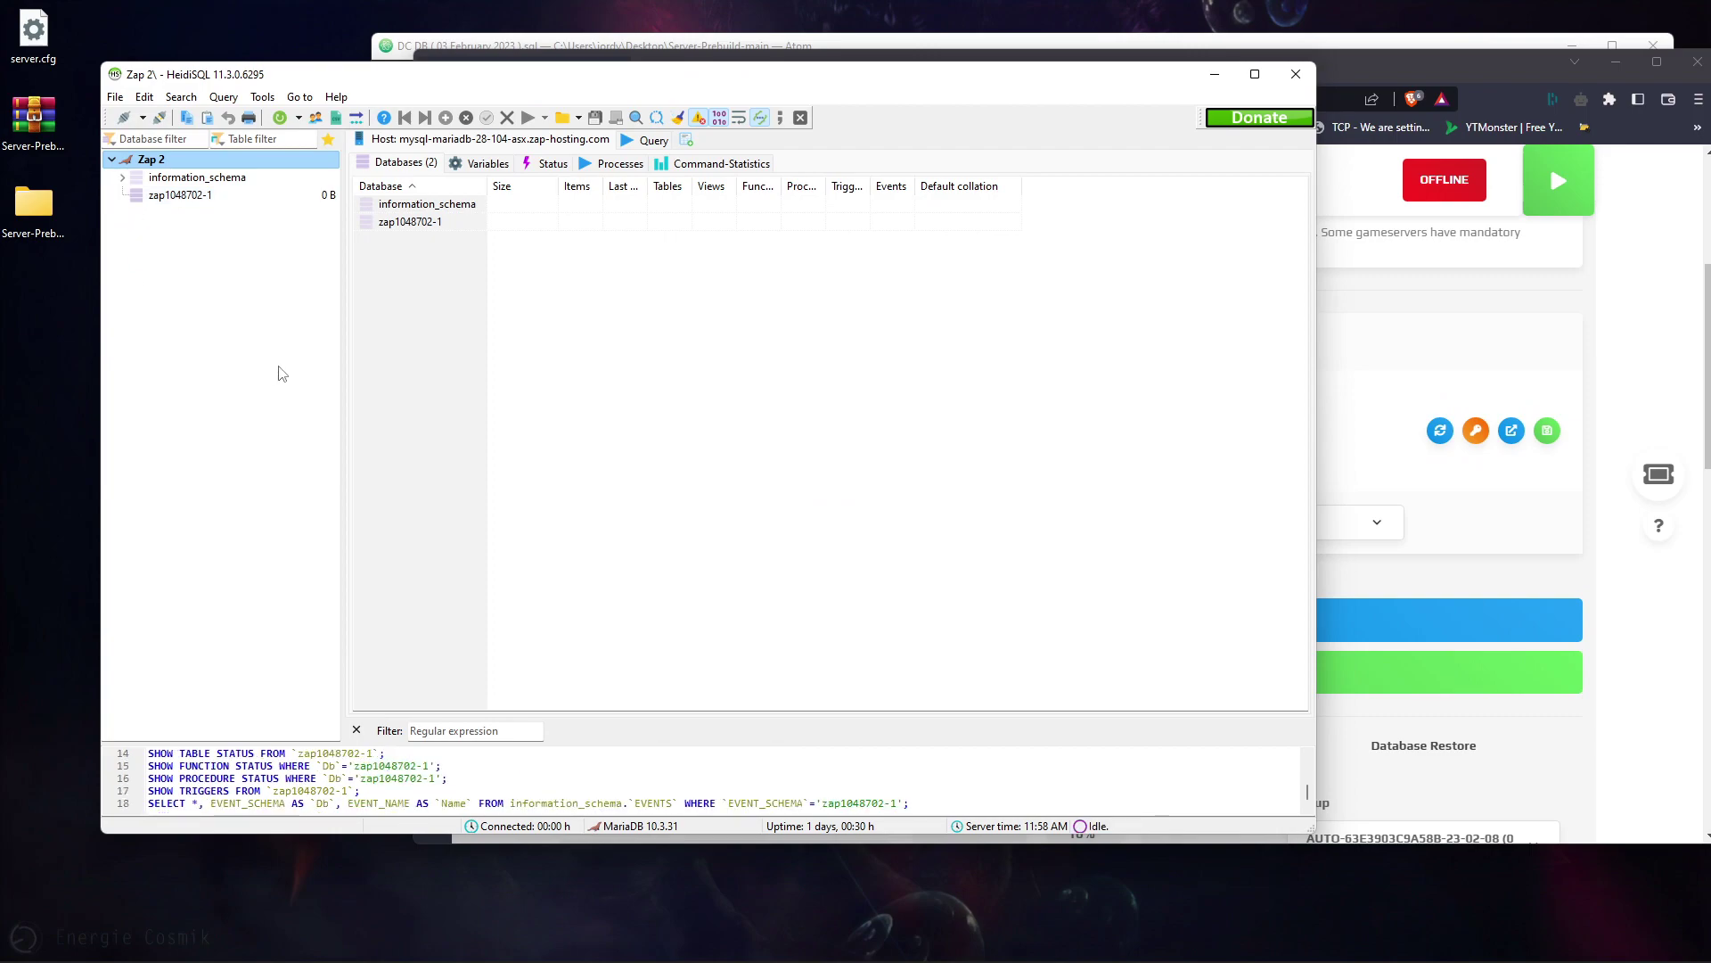
- Copy the database name zap1048702-1 from the ZAP-Hosting Databases page, compare it with the one in HeidiSQL, and minimize HeidiSQL
{"action": "left_click", "coordinate": [1453, 63]}
{"action": "left_click", "coordinate": [1146, 443]}
{"action": "left_click_drag", "start_coordinate": [1126, 436], "coordinate": [1045, 430]}
{"action": "key", "text": "ctrl+c"}
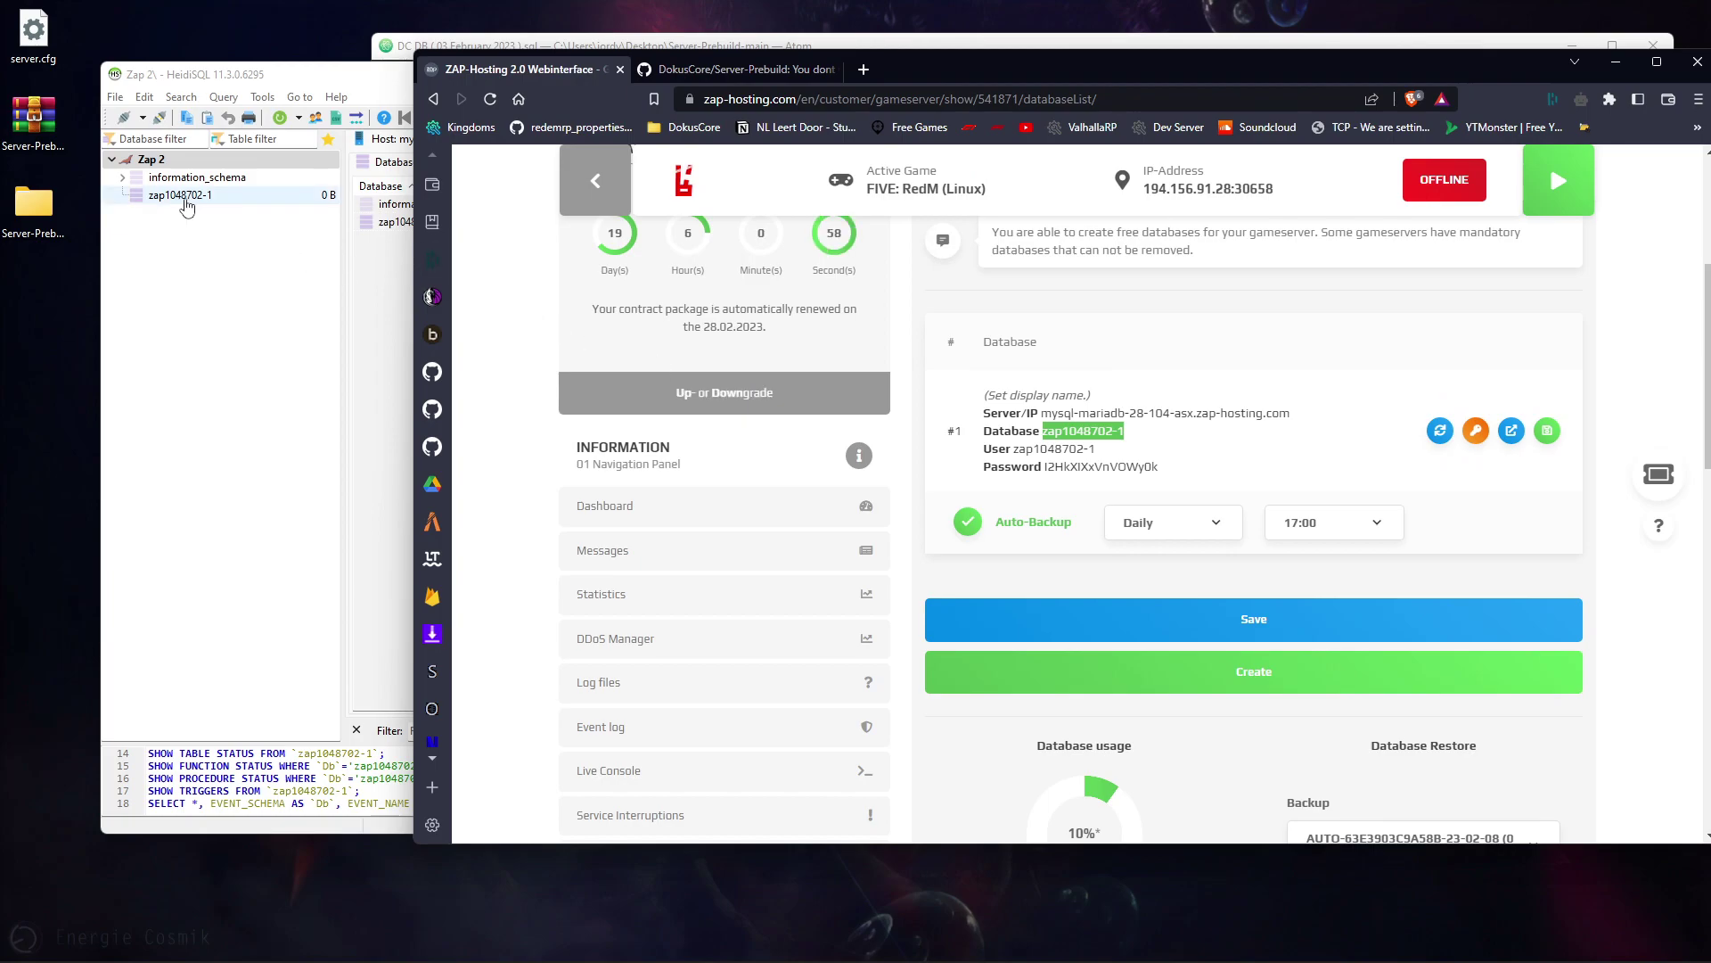
{"action": "left_click", "coordinate": [243, 70]}
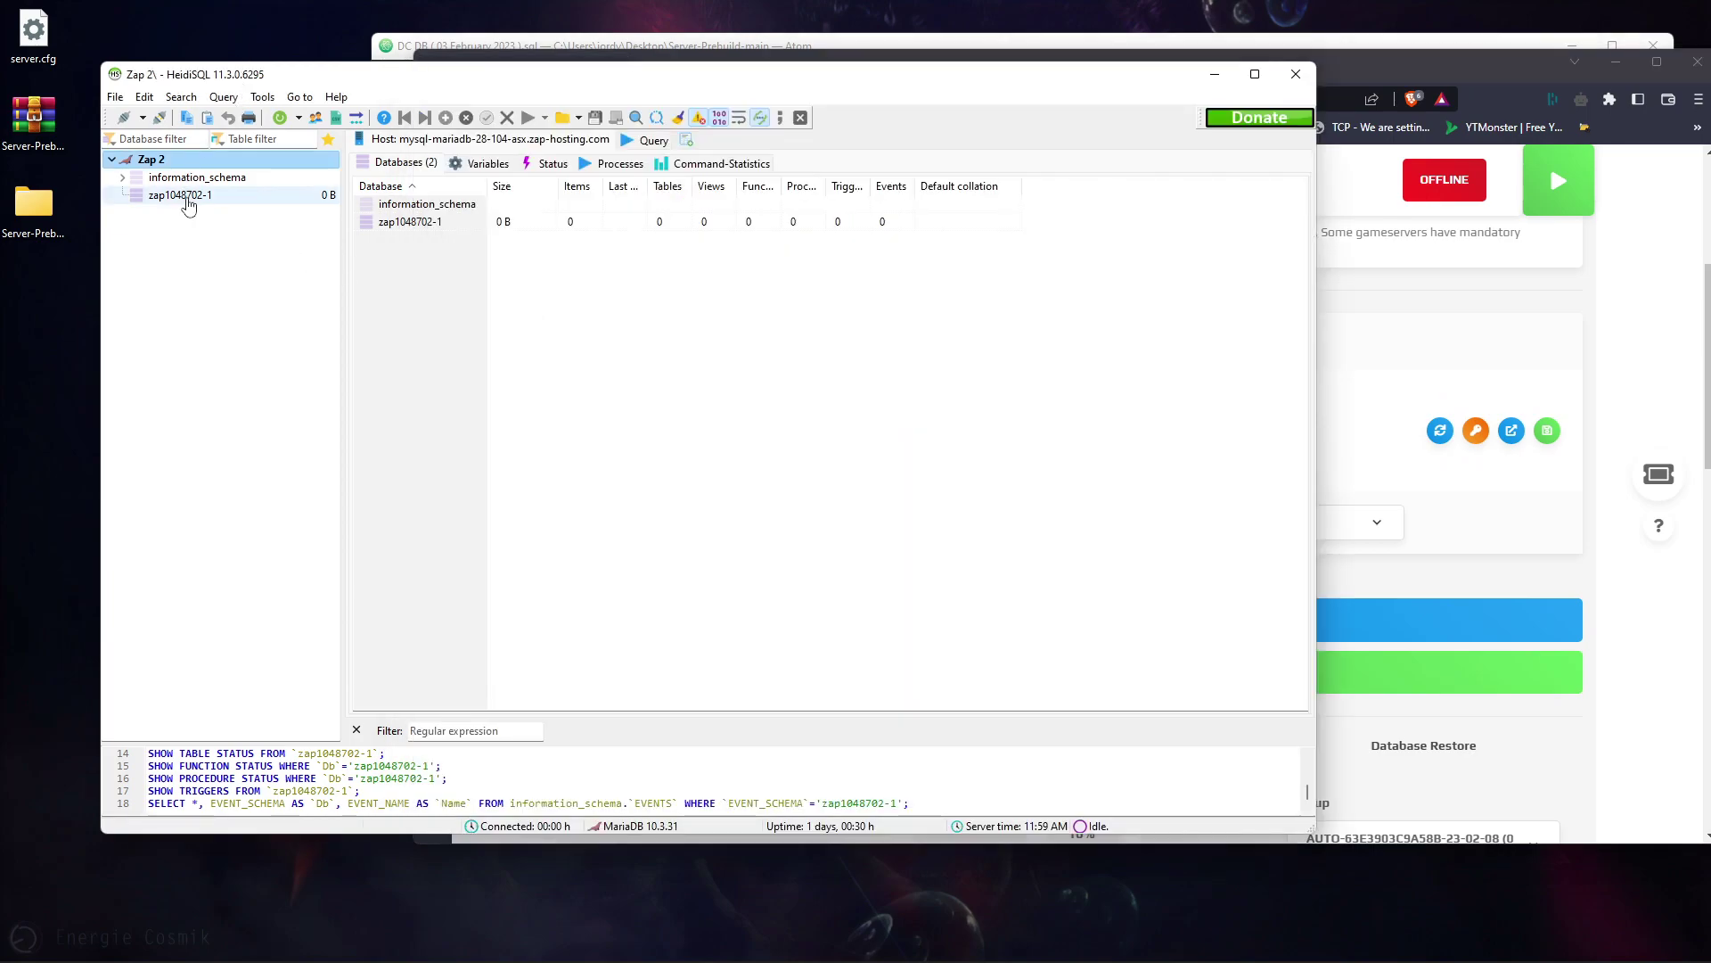
{"action": "left_click", "coordinate": [1214, 74]}
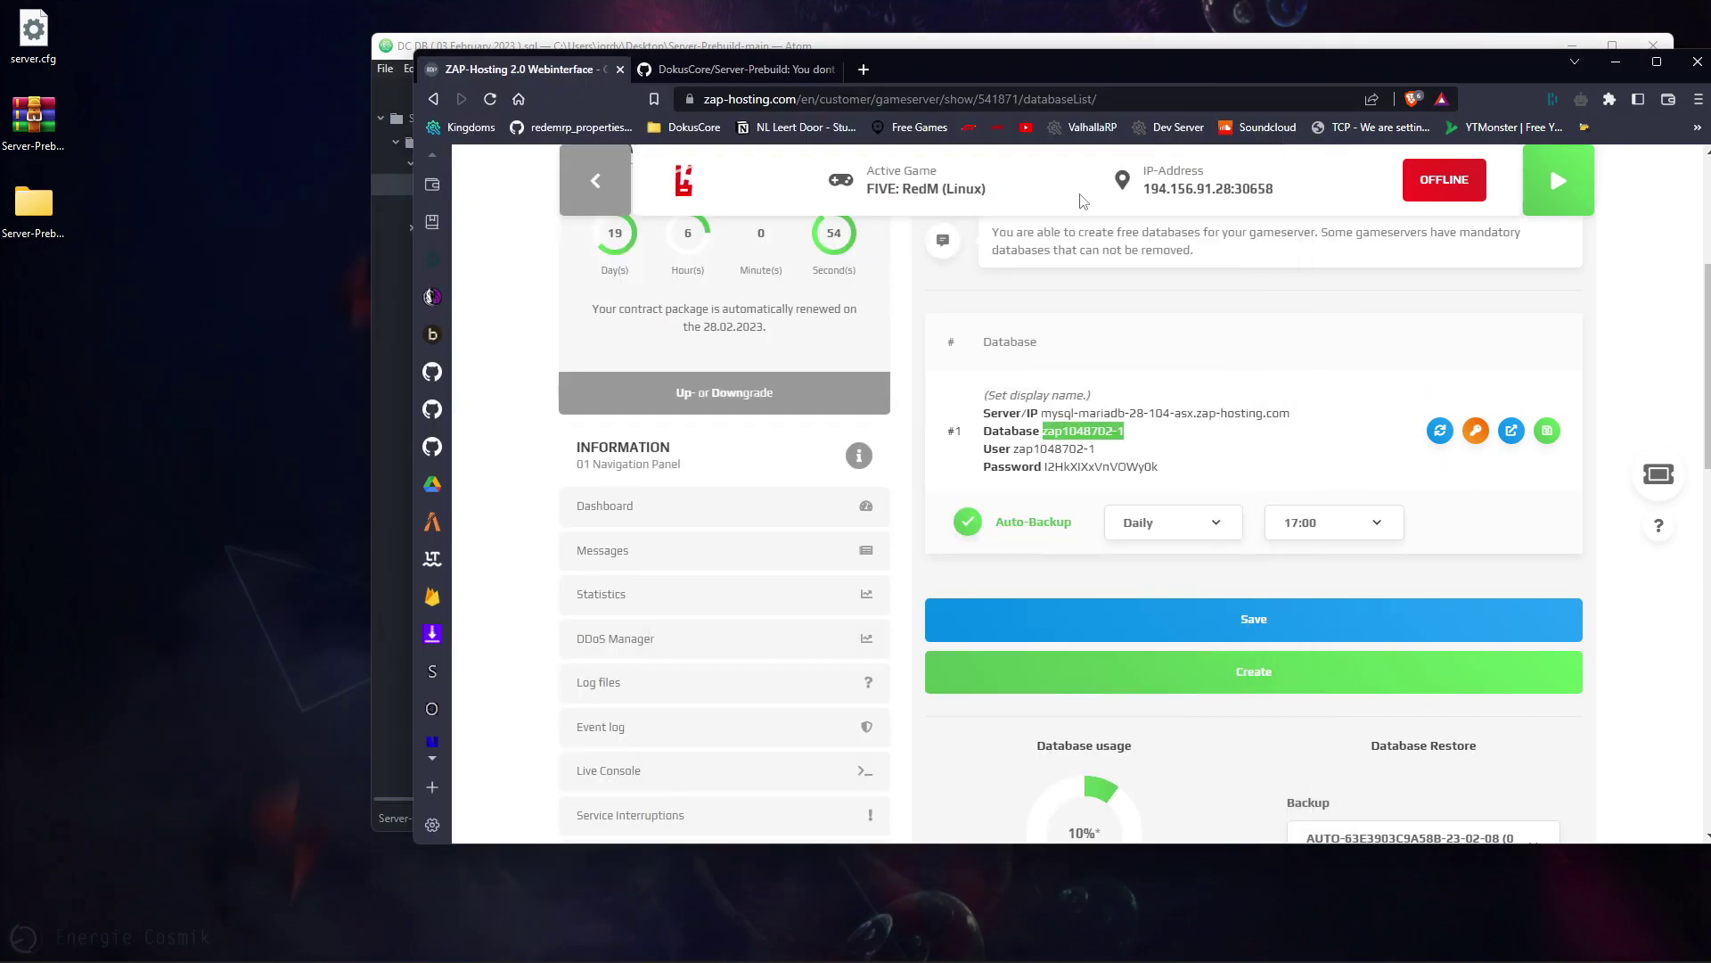
- In Atom, replace dokuscore with zap1048702-1 in the CREATE DATABASE and USE lines of DC DB ( 03 February 2023 ).sql and save the file
{"action": "left_click", "coordinate": [695, 40]}
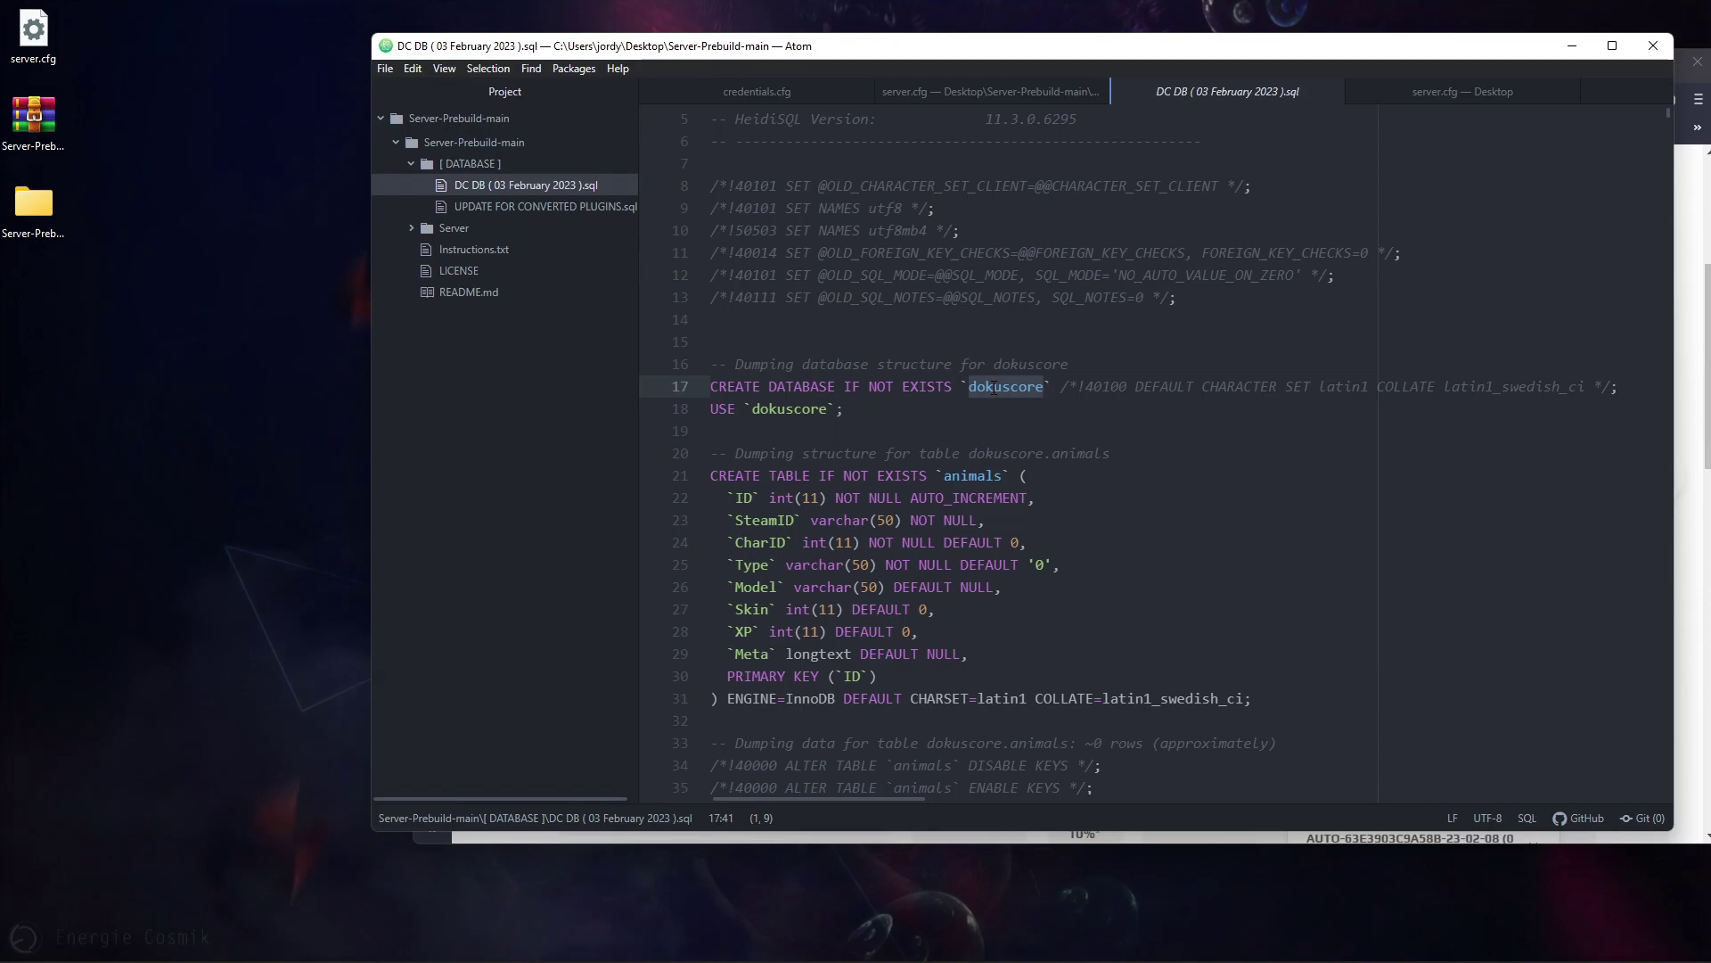
{"action": "key", "text": "ctrl+v"}
{"action": "double_click", "coordinate": [789, 410]}
{"action": "key", "text": "ctrl+v"}
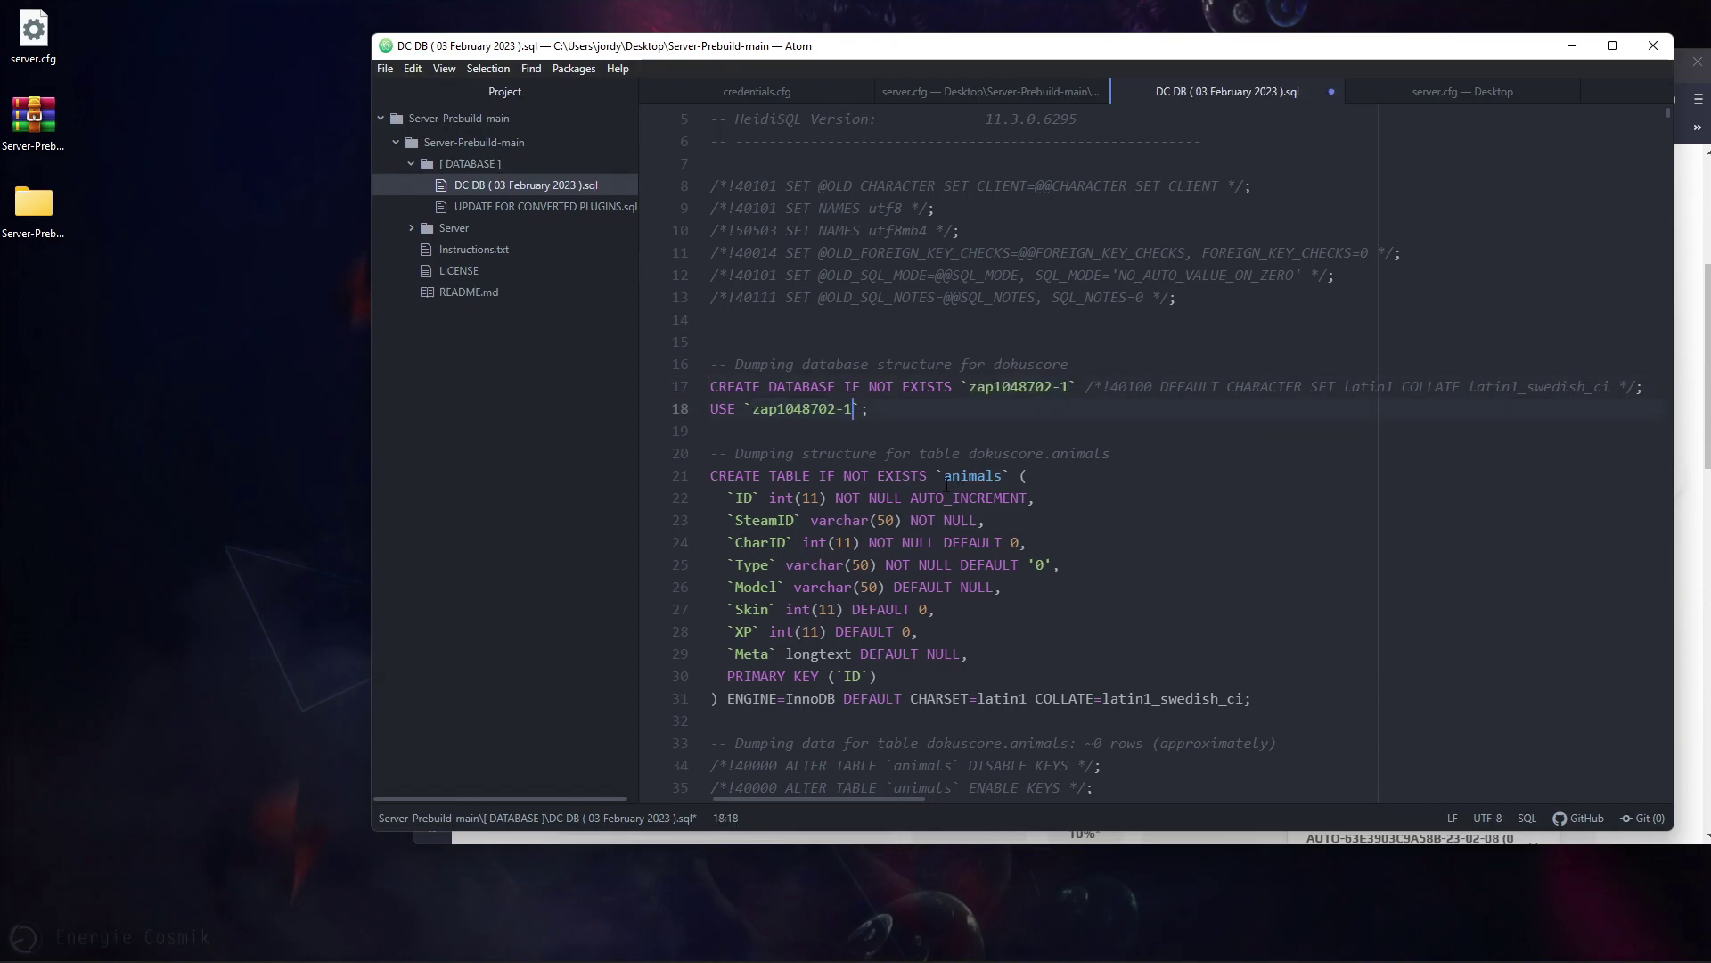
{"action": "key", "text": "ctrl+s"}
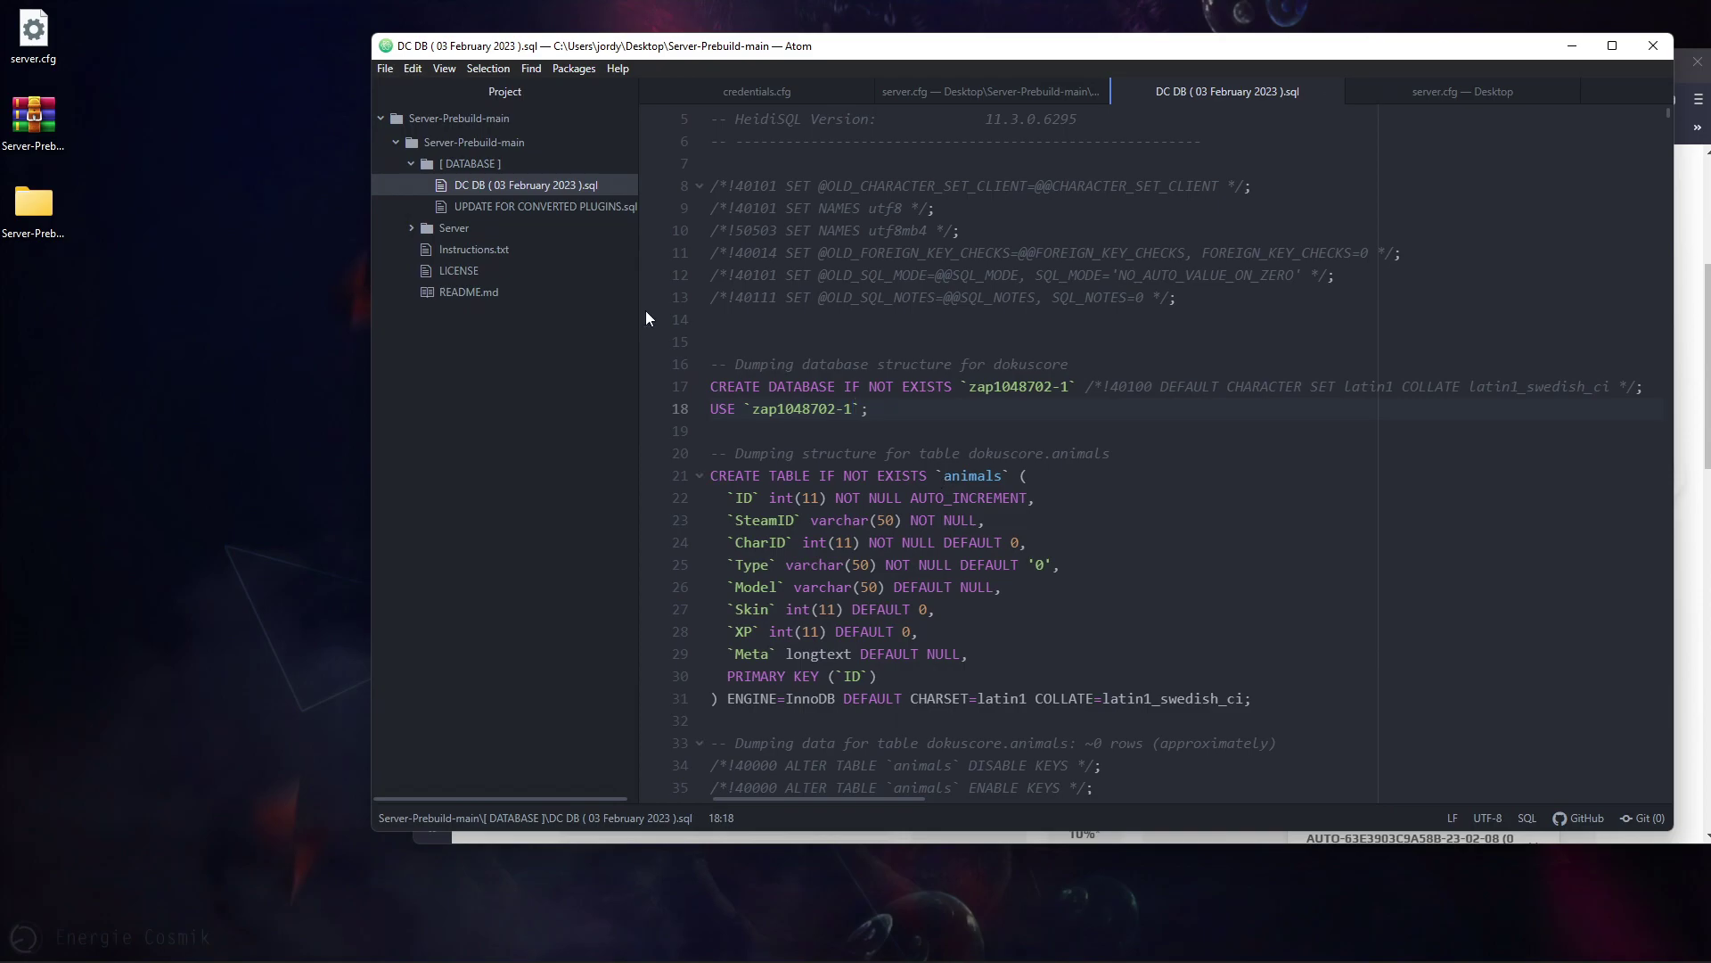
- Open UPDATE FOR CONVERTED PLUGINS.sql and replace dokuscore with zap1048702-1 in its CREATE DATABASE and USE lines
{"action": "left_click", "coordinate": [544, 206]}
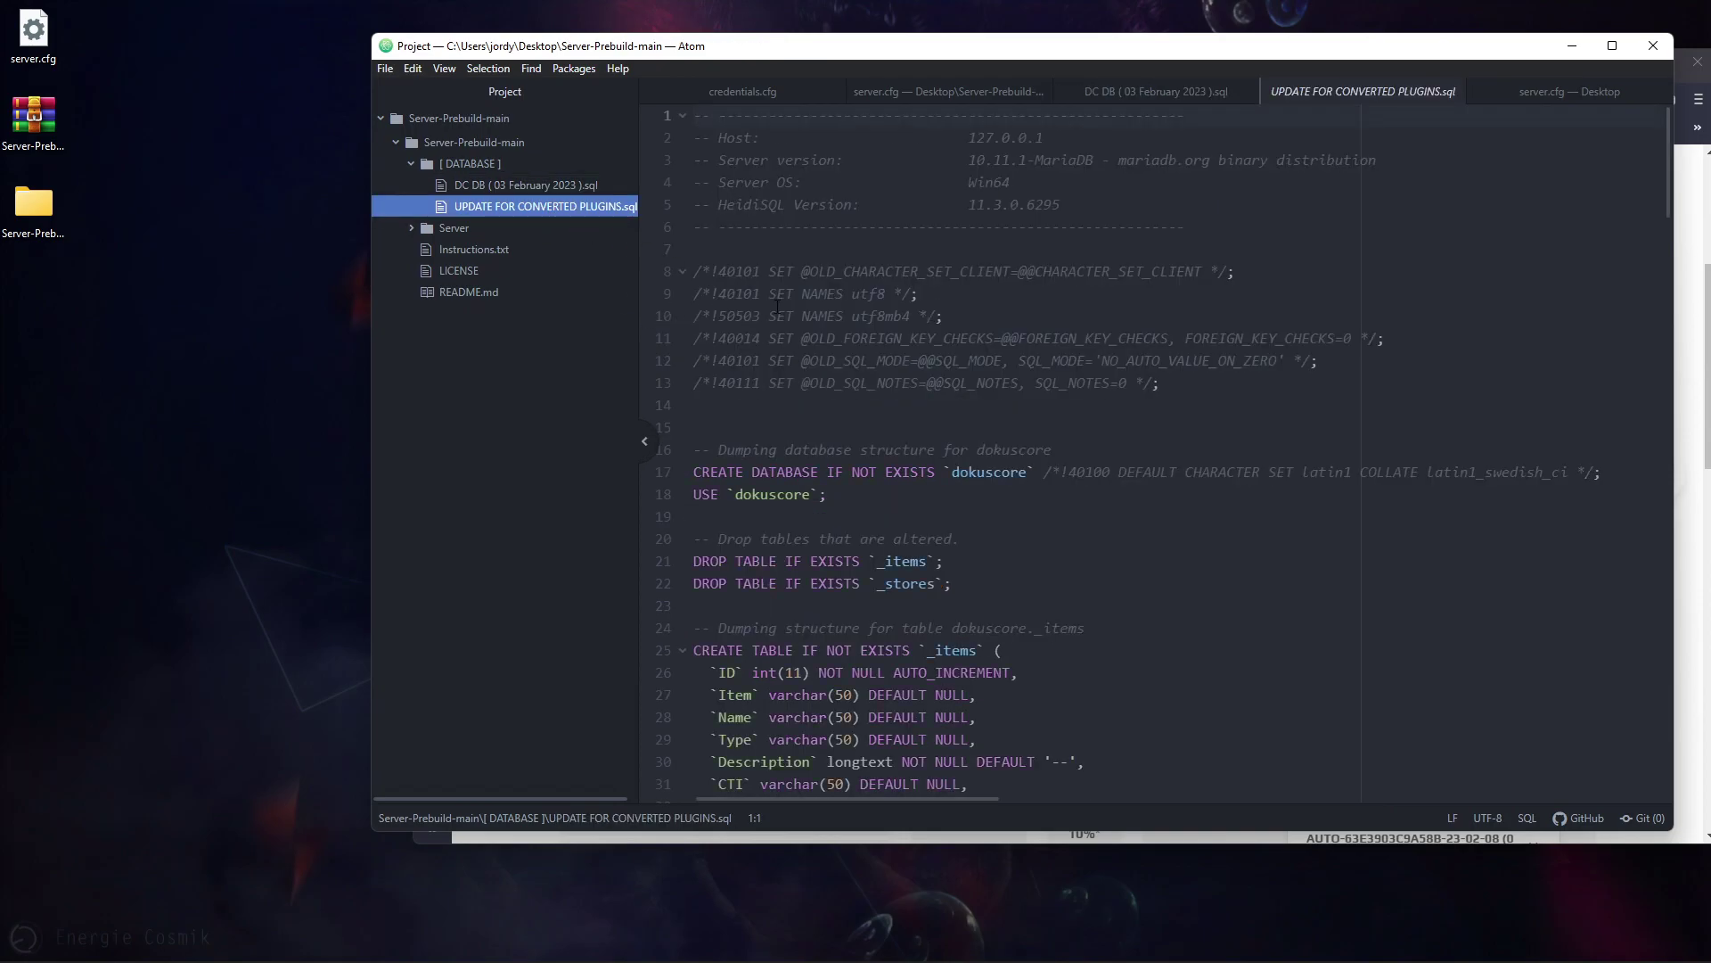
{"action": "double_click", "coordinate": [991, 473]}
{"action": "key", "text": "ctrl+v"}
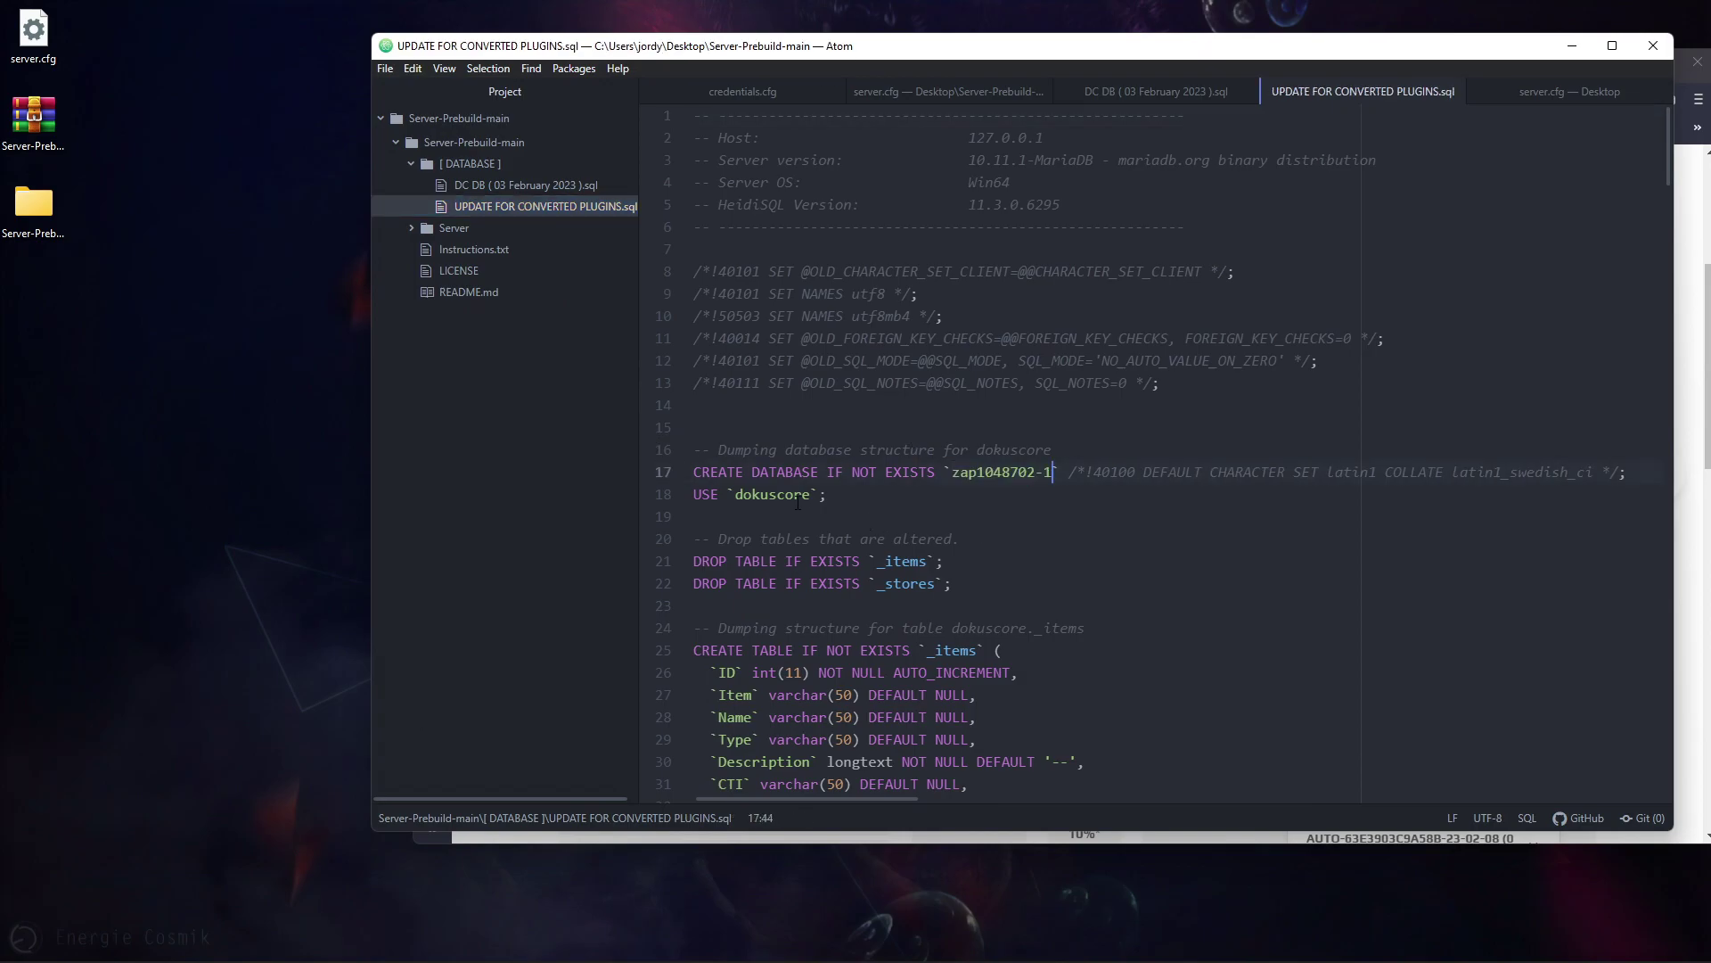
{"action": "double_click", "coordinate": [772, 497]}
{"action": "key", "text": "ctrl+v"}
{"action": "left_click_drag", "start_coordinate": [986, 57], "coordinate": [645, 56]}
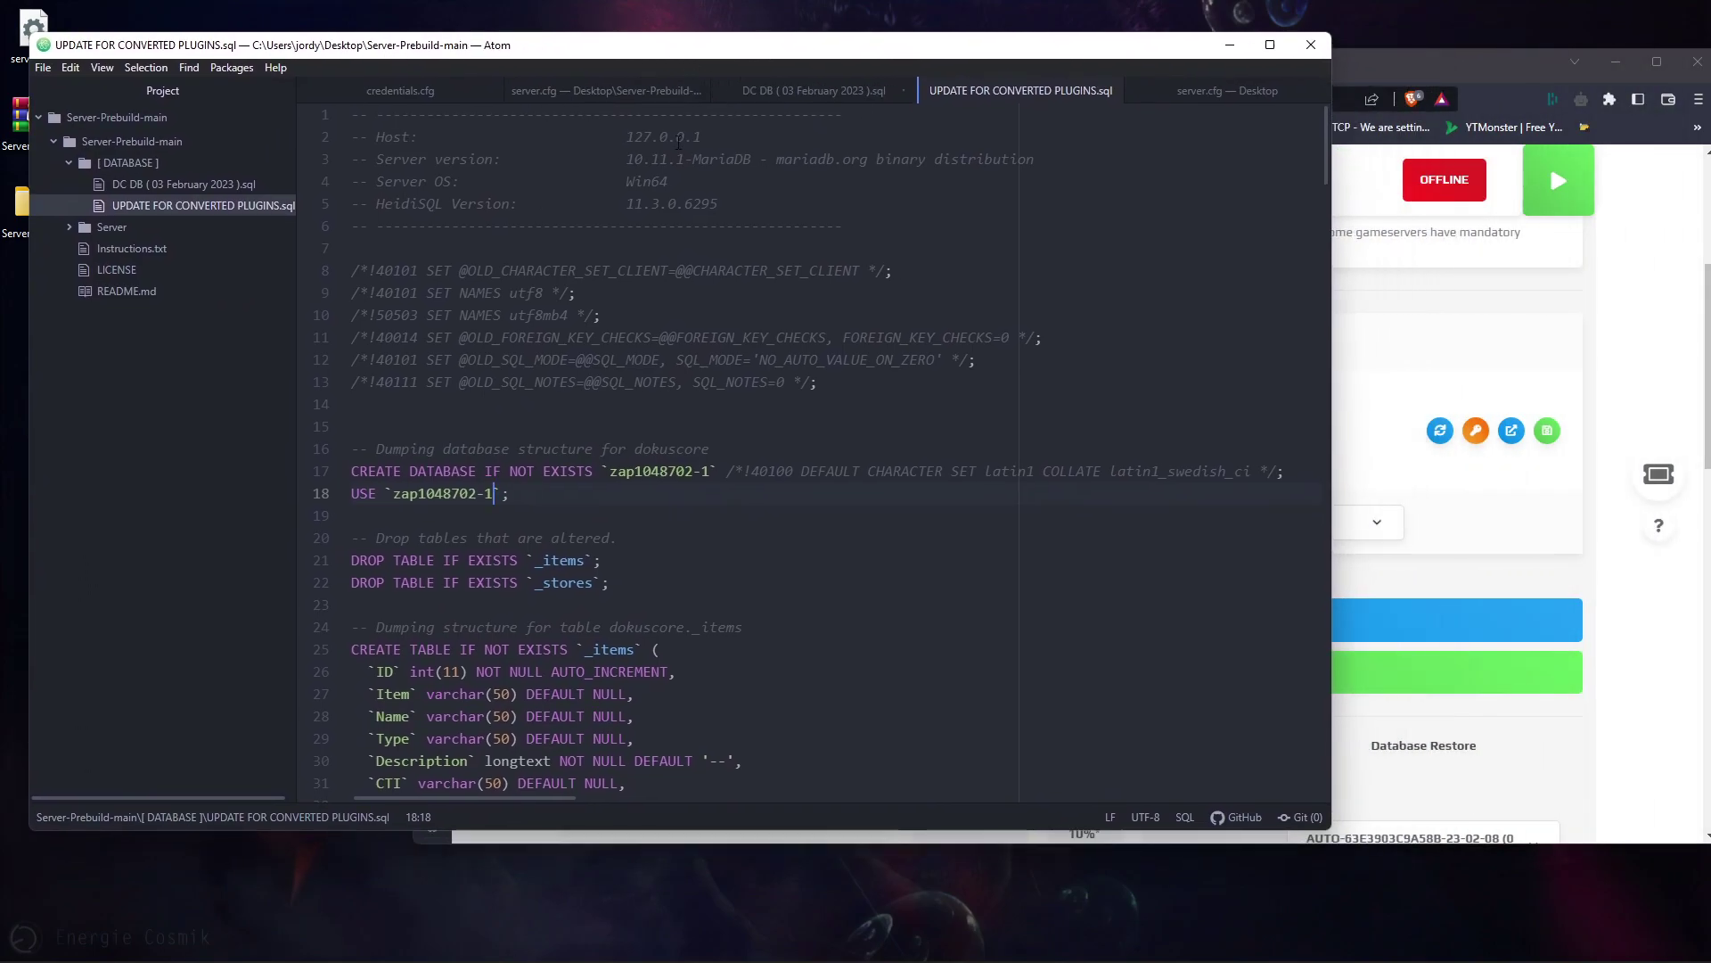
- Return to DC DB ( 03 February 2023 ).sql and select its entire contents for copying
{"action": "left_click", "coordinate": [169, 187]}
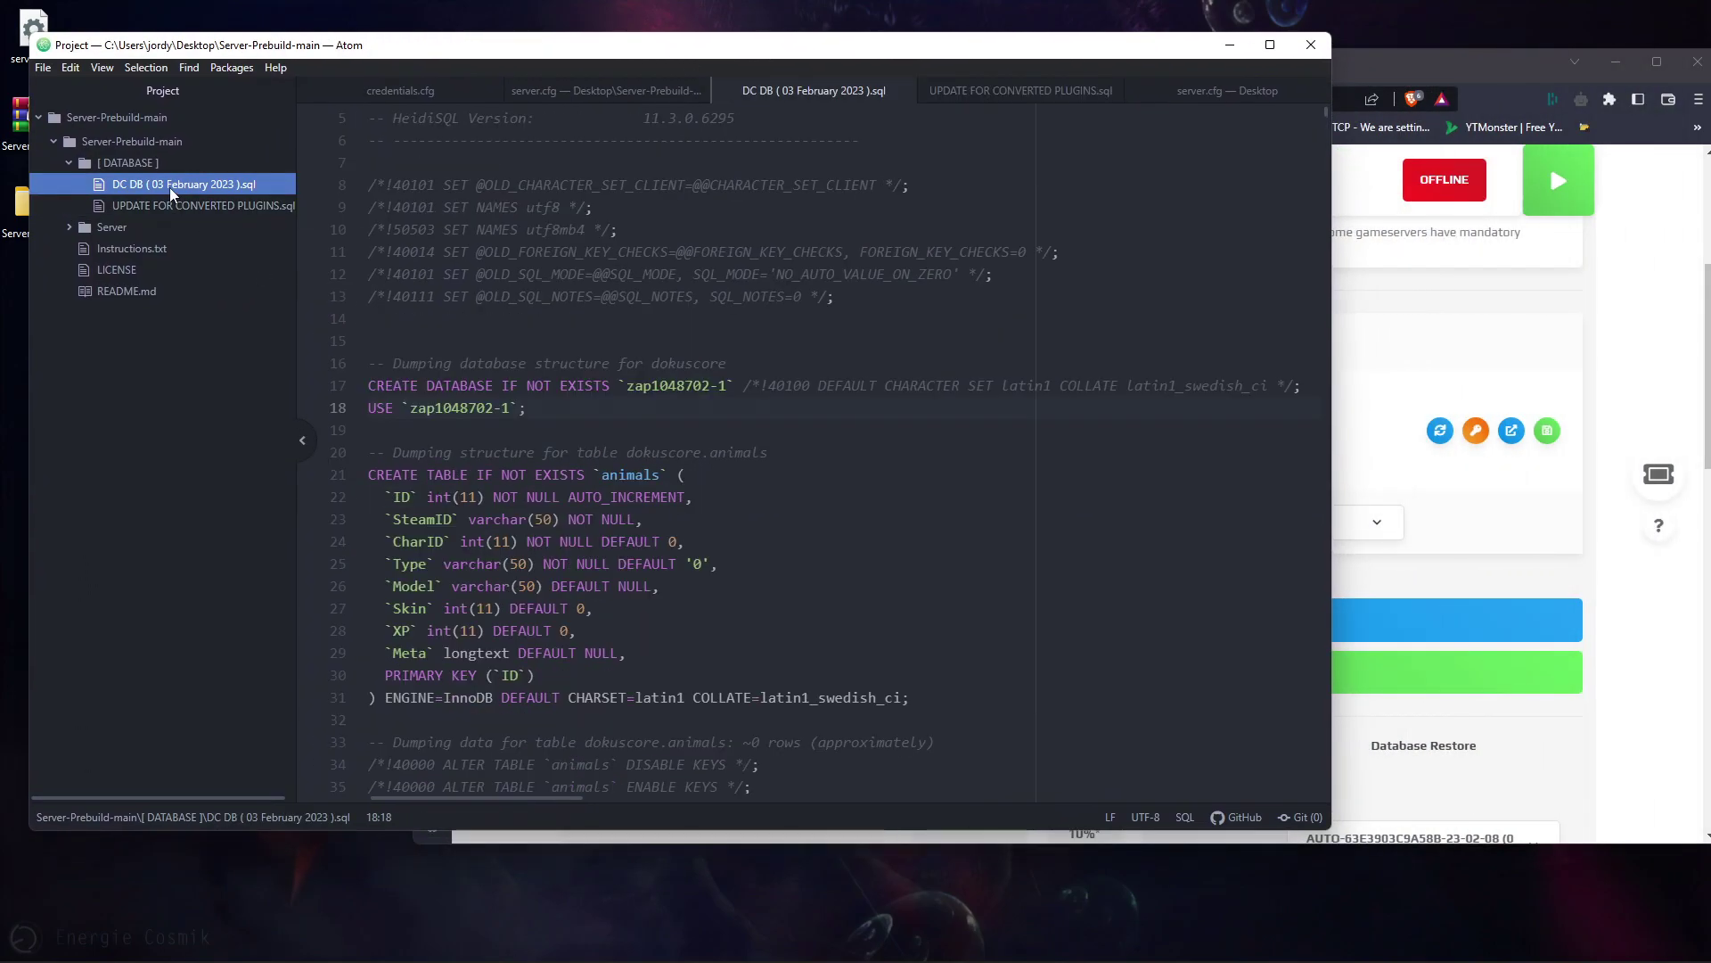
{"action": "left_click", "coordinate": [785, 496]}
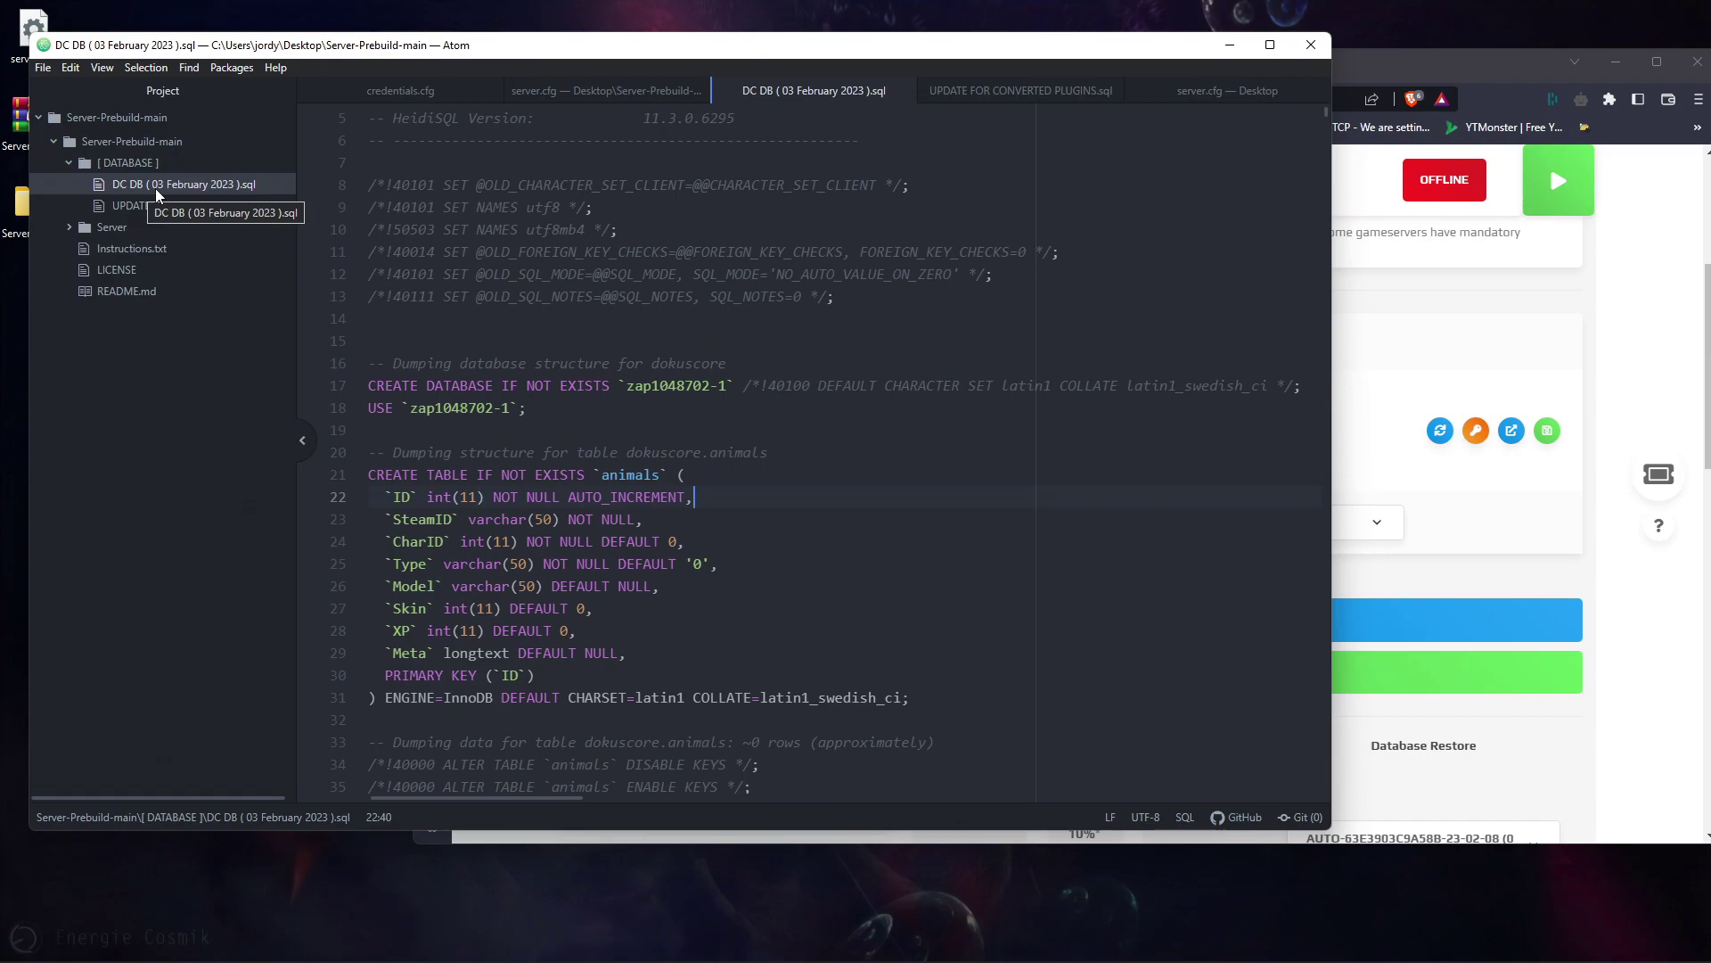
{"action": "left_click", "coordinate": [625, 323]}
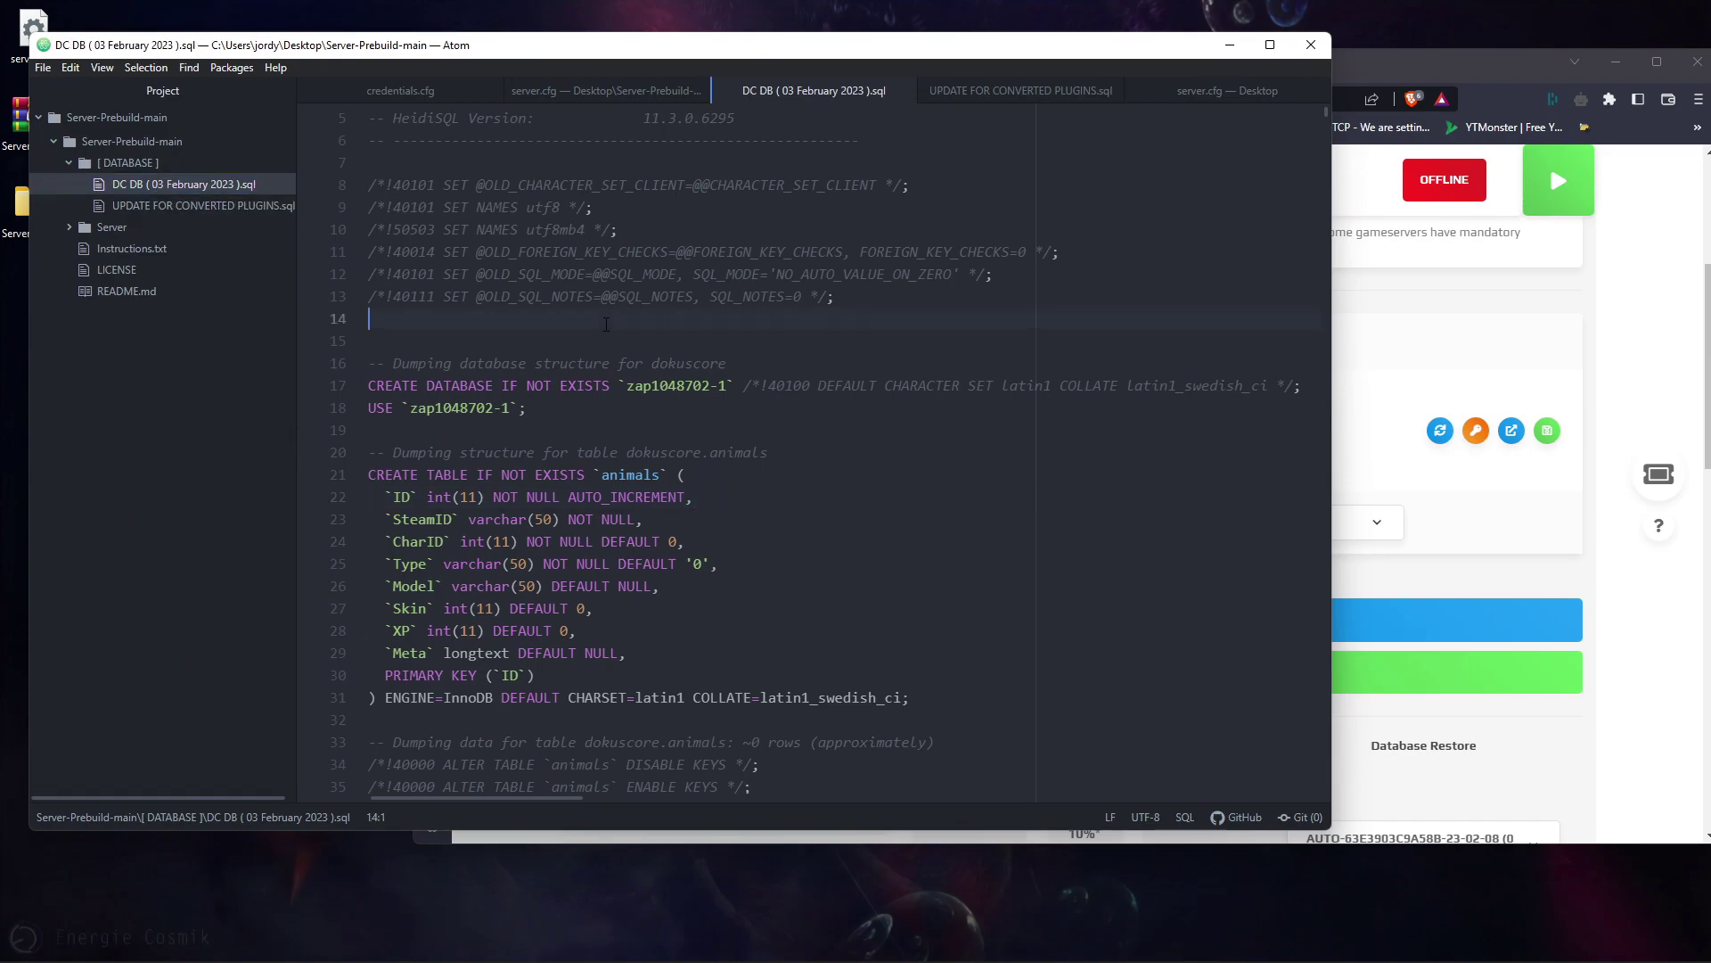
{"action": "key", "text": "ctrl+a"}
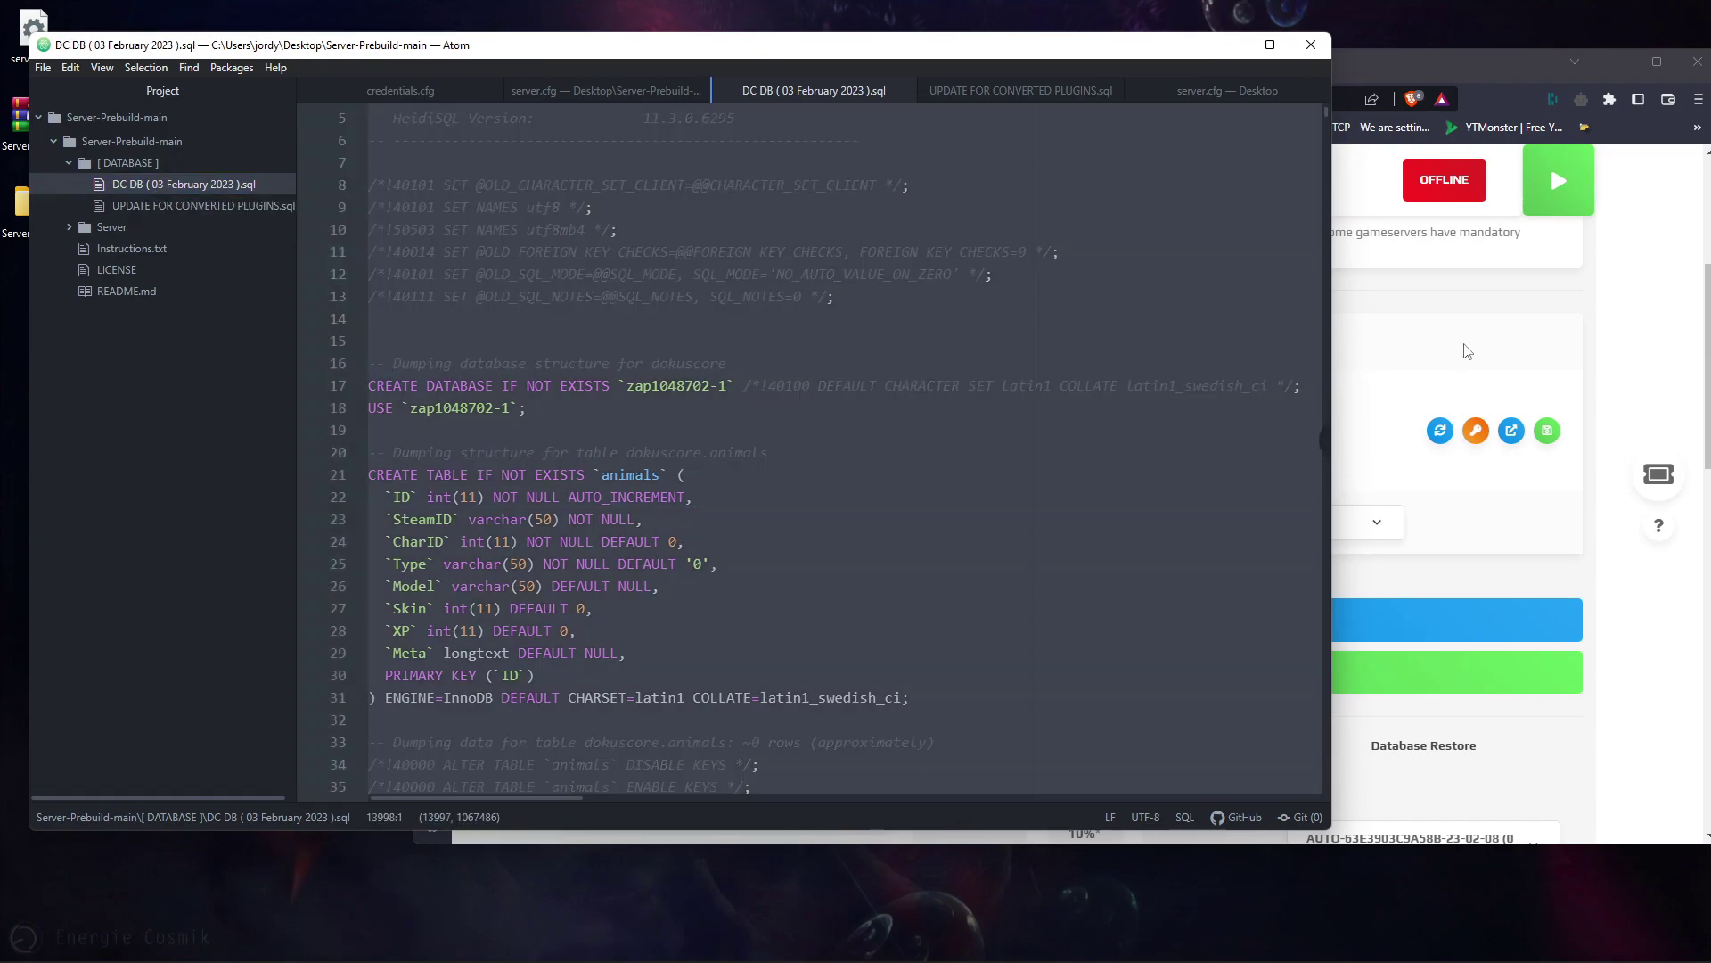
- Switch to HeidiSQL, paste the DC DB script into the Zap 2 session's query editor and run it
{"action": "mouse_move", "coordinate": [1293, 961]}
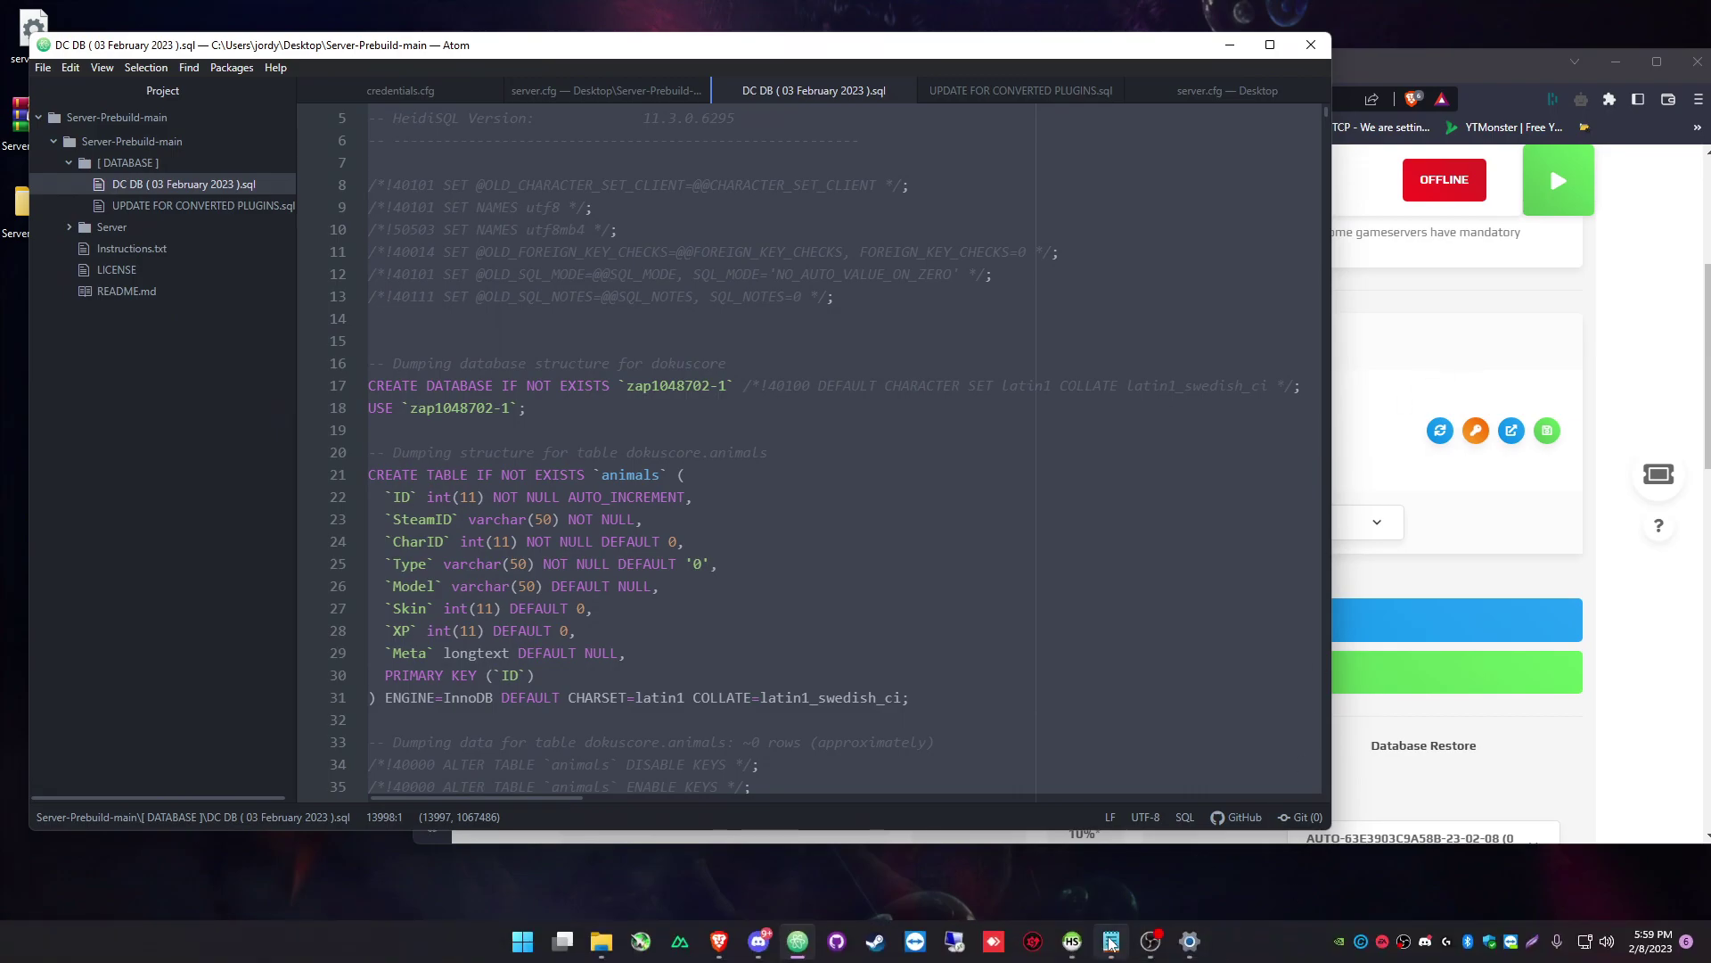
{"action": "left_click", "coordinate": [797, 943]}
{"action": "left_click_drag", "start_coordinate": [681, 73], "coordinate": [931, 78]}
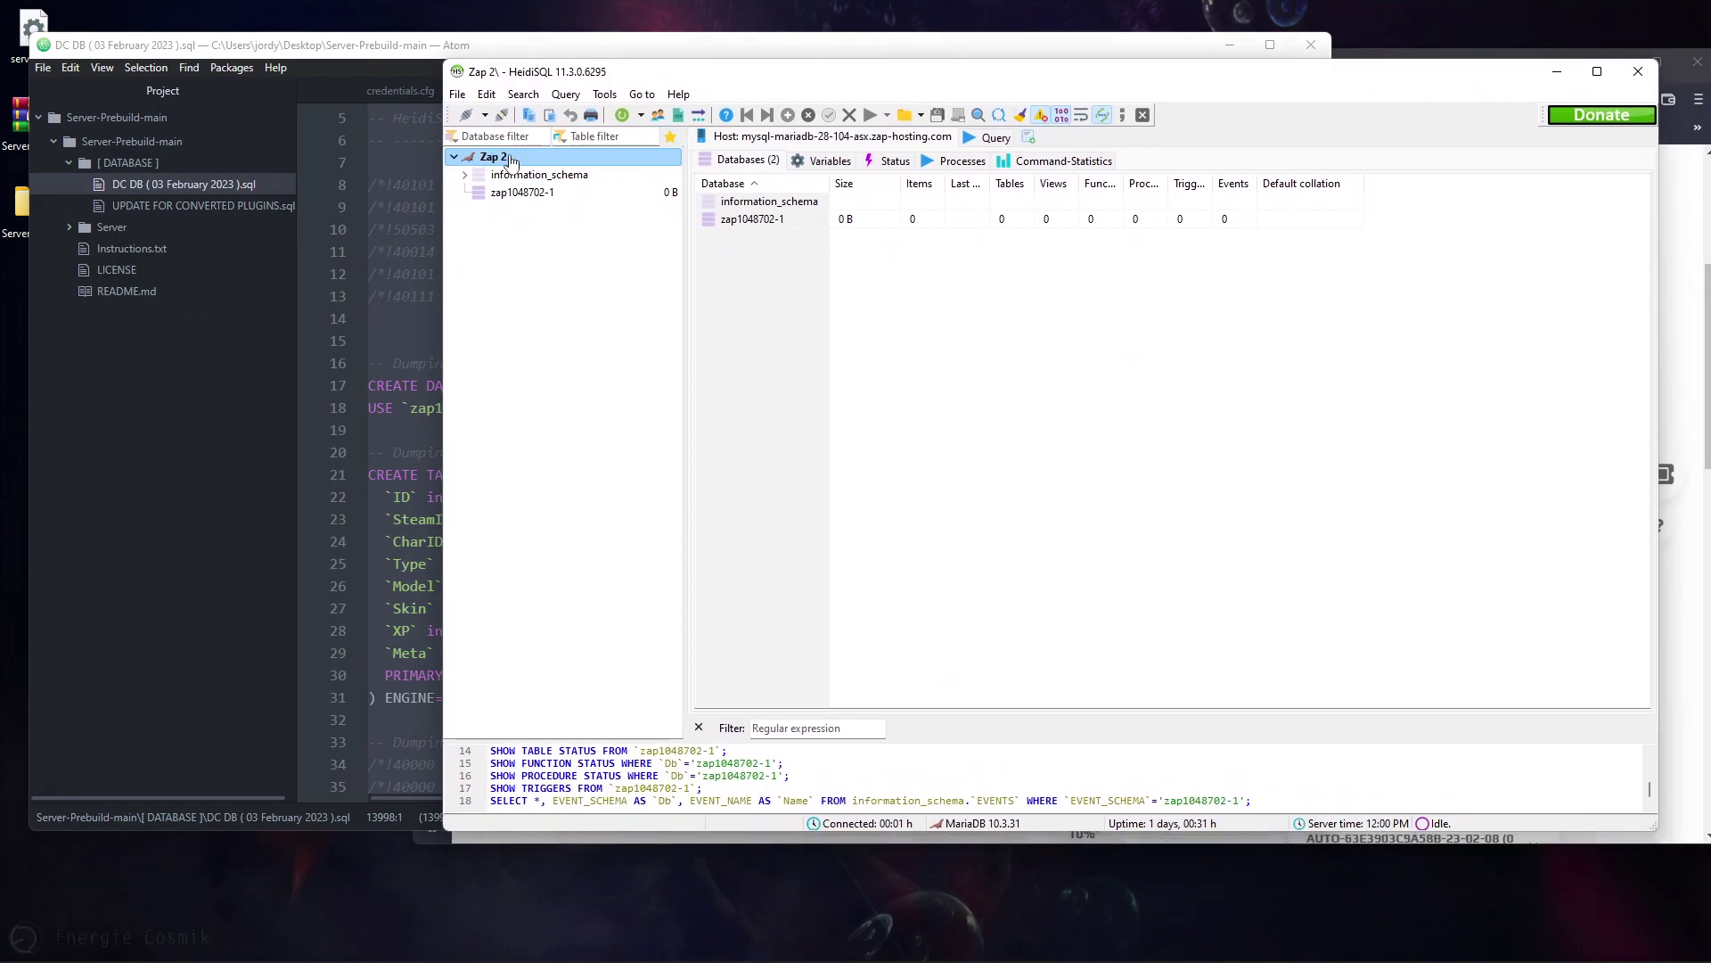
{"action": "left_click", "coordinate": [992, 138]}
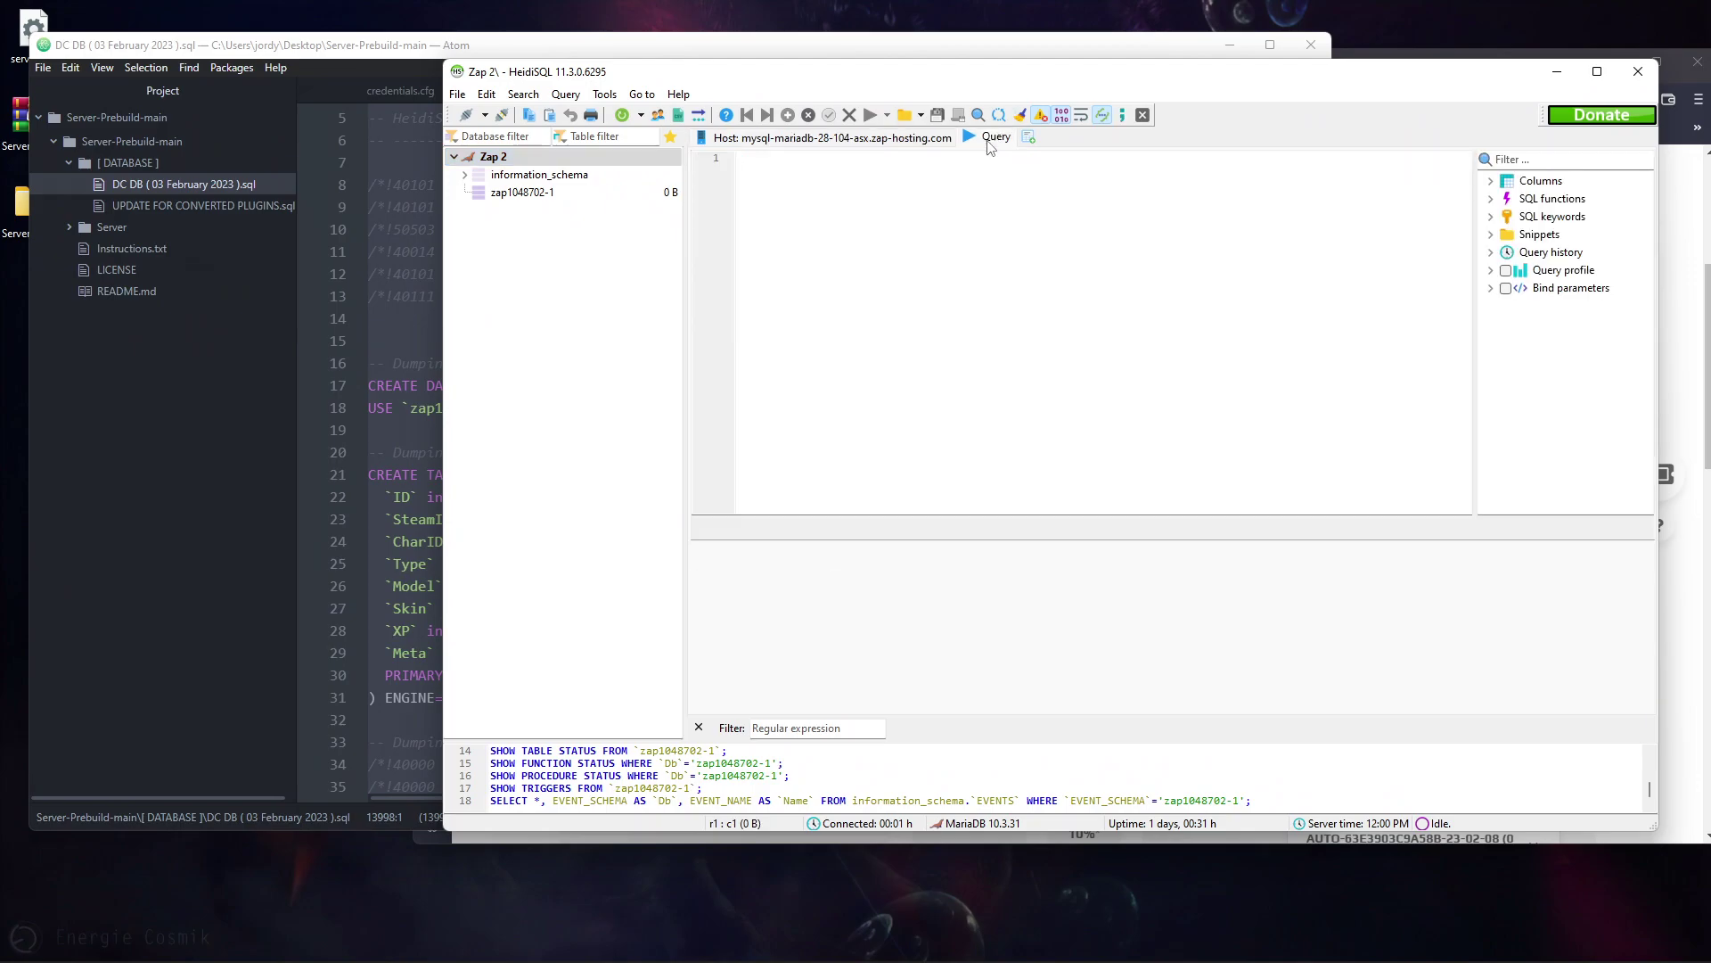
{"action": "key", "text": "ctrl+v"}
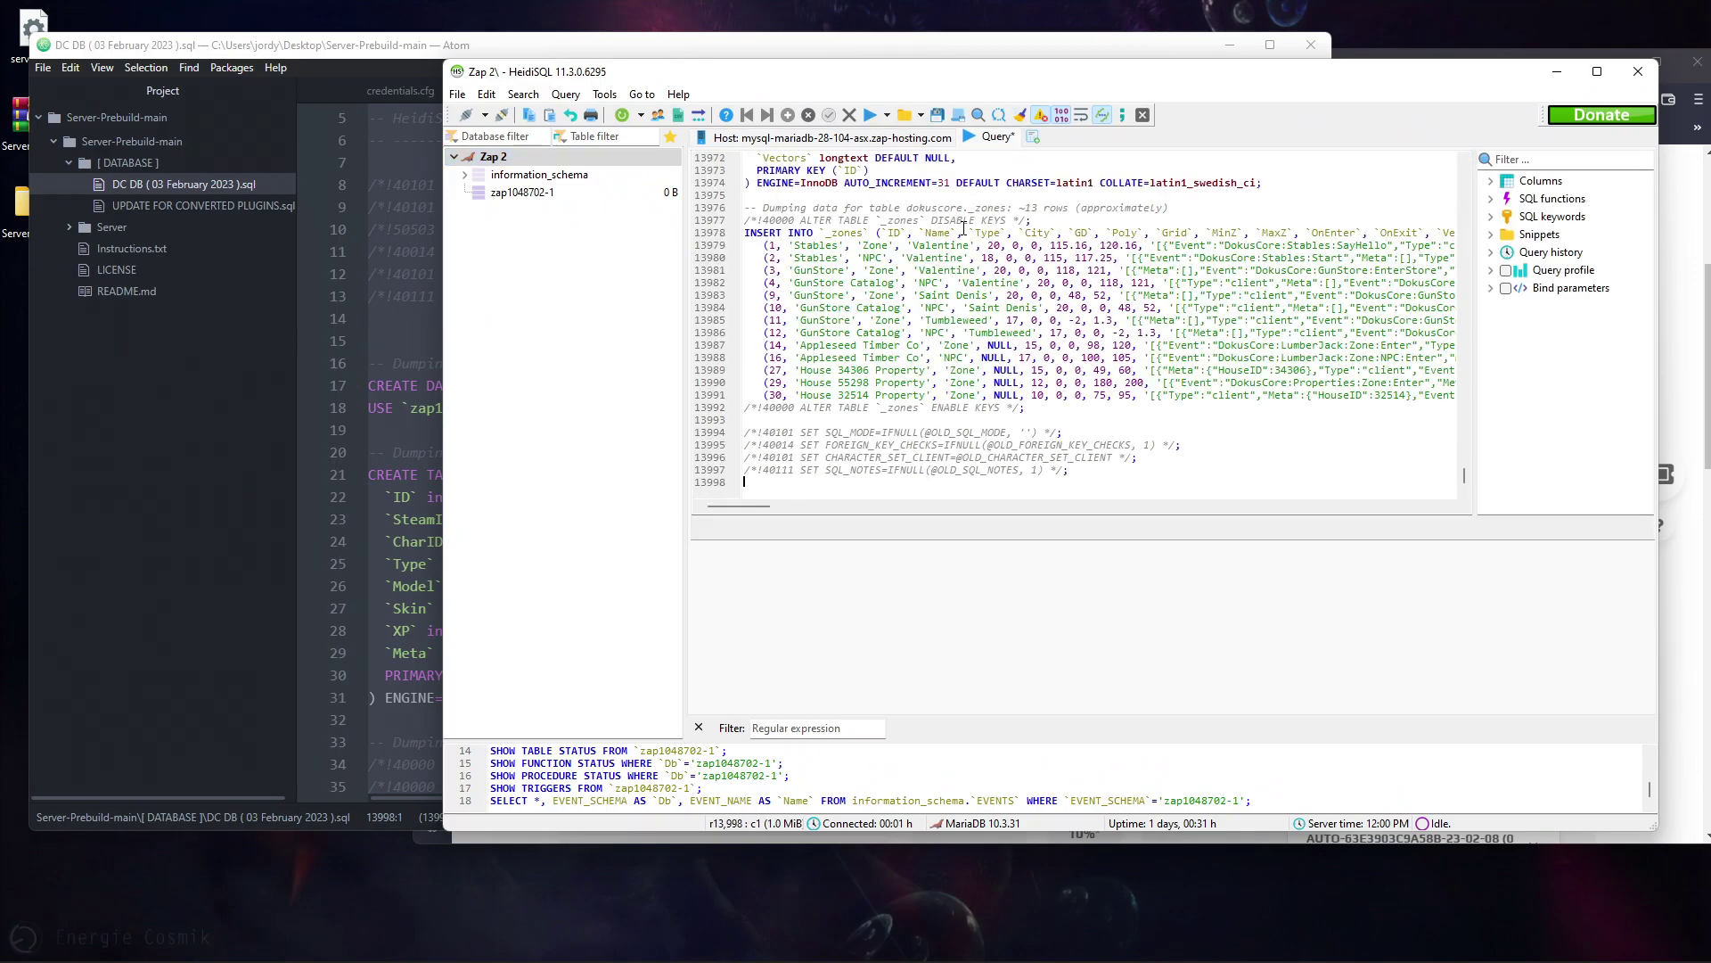
{"action": "left_click", "coordinate": [870, 117]}
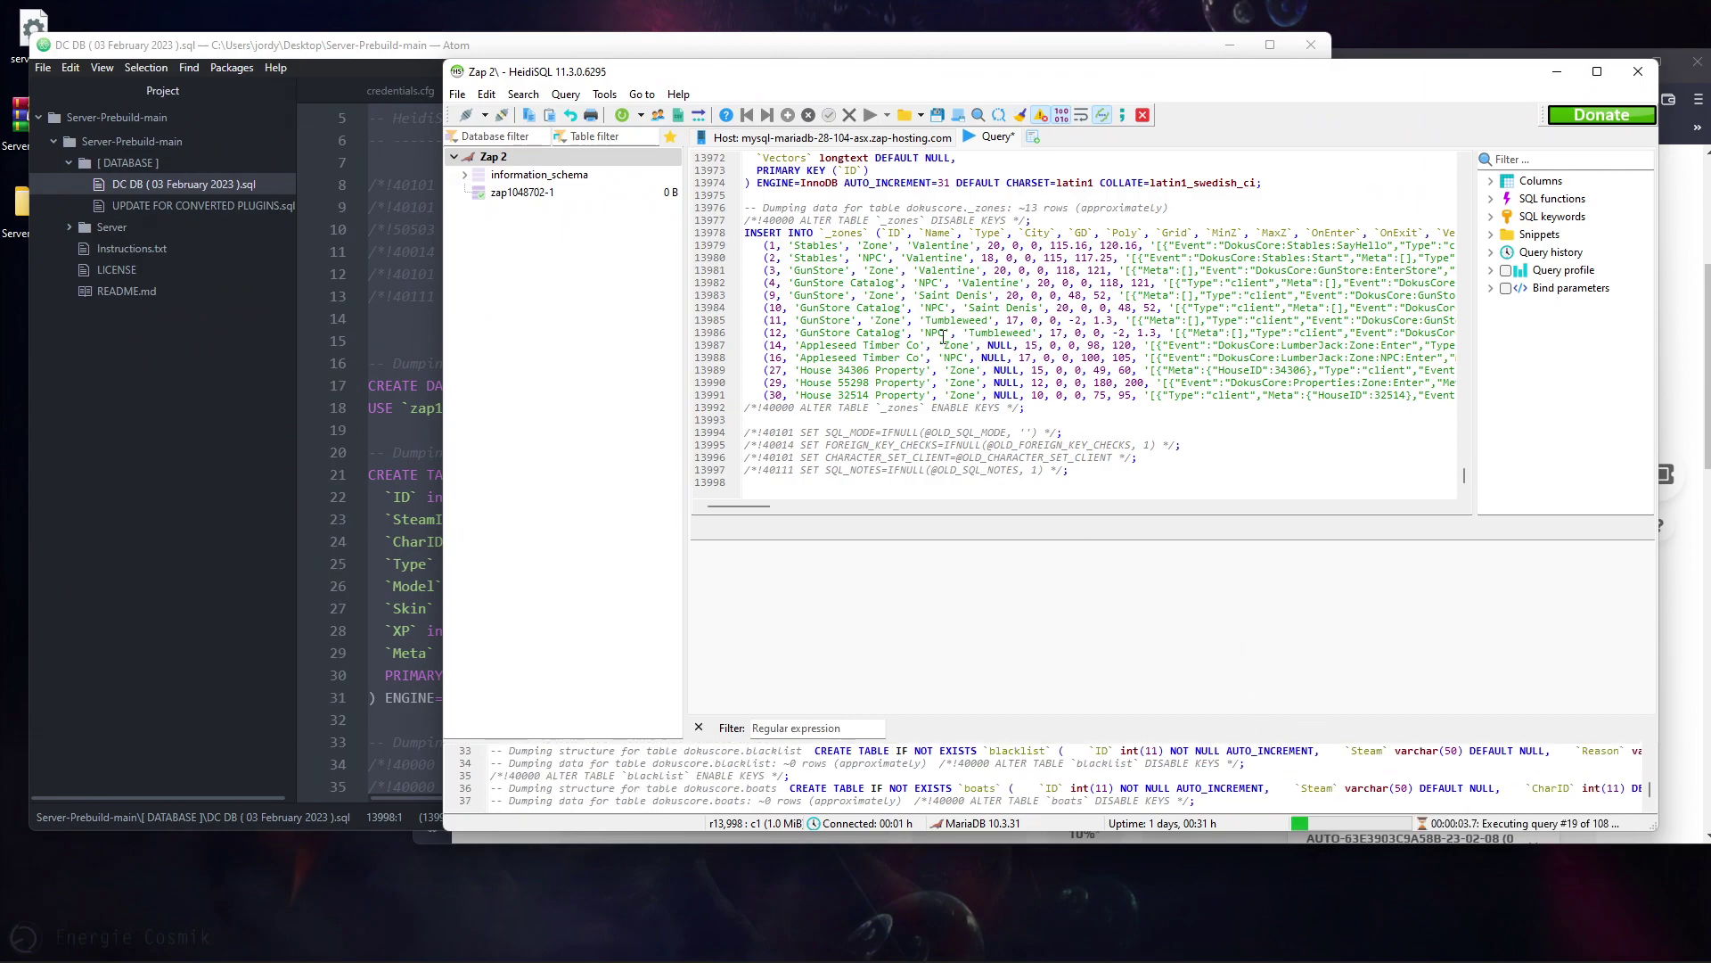
- Clear the entire executed script from HeidiSQL's query editor
{"action": "left_click", "coordinate": [520, 193]}
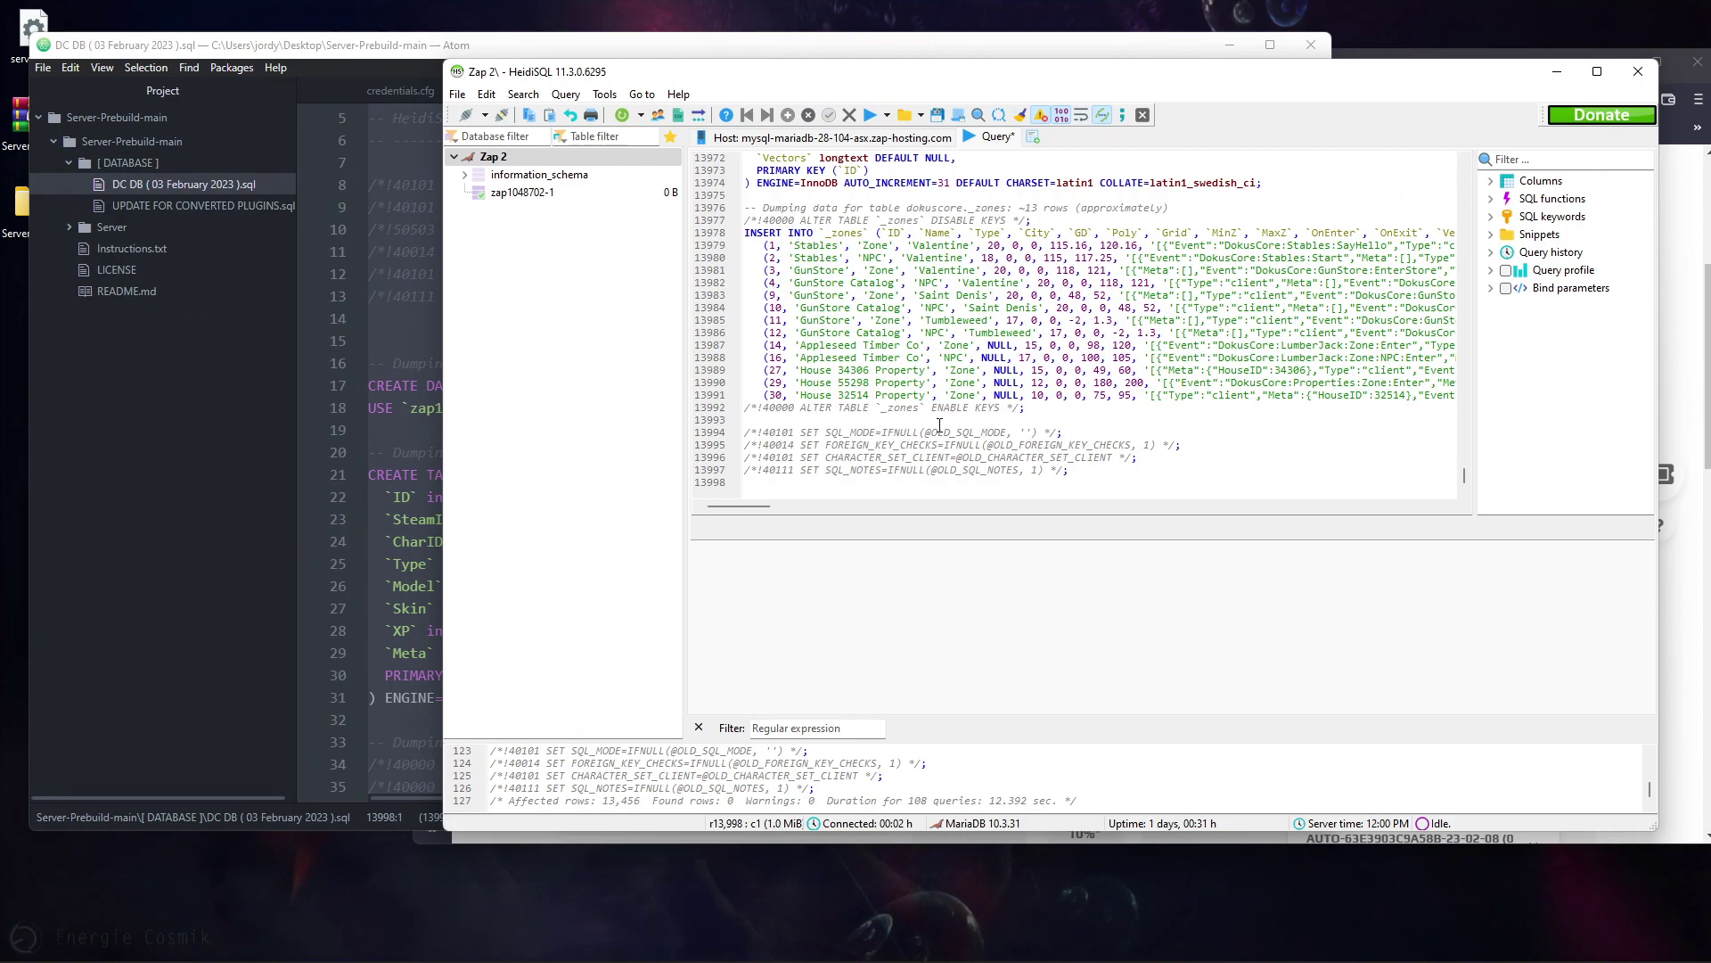
{"action": "key", "text": "ctrl+a"}
{"action": "key", "text": "Delete"}
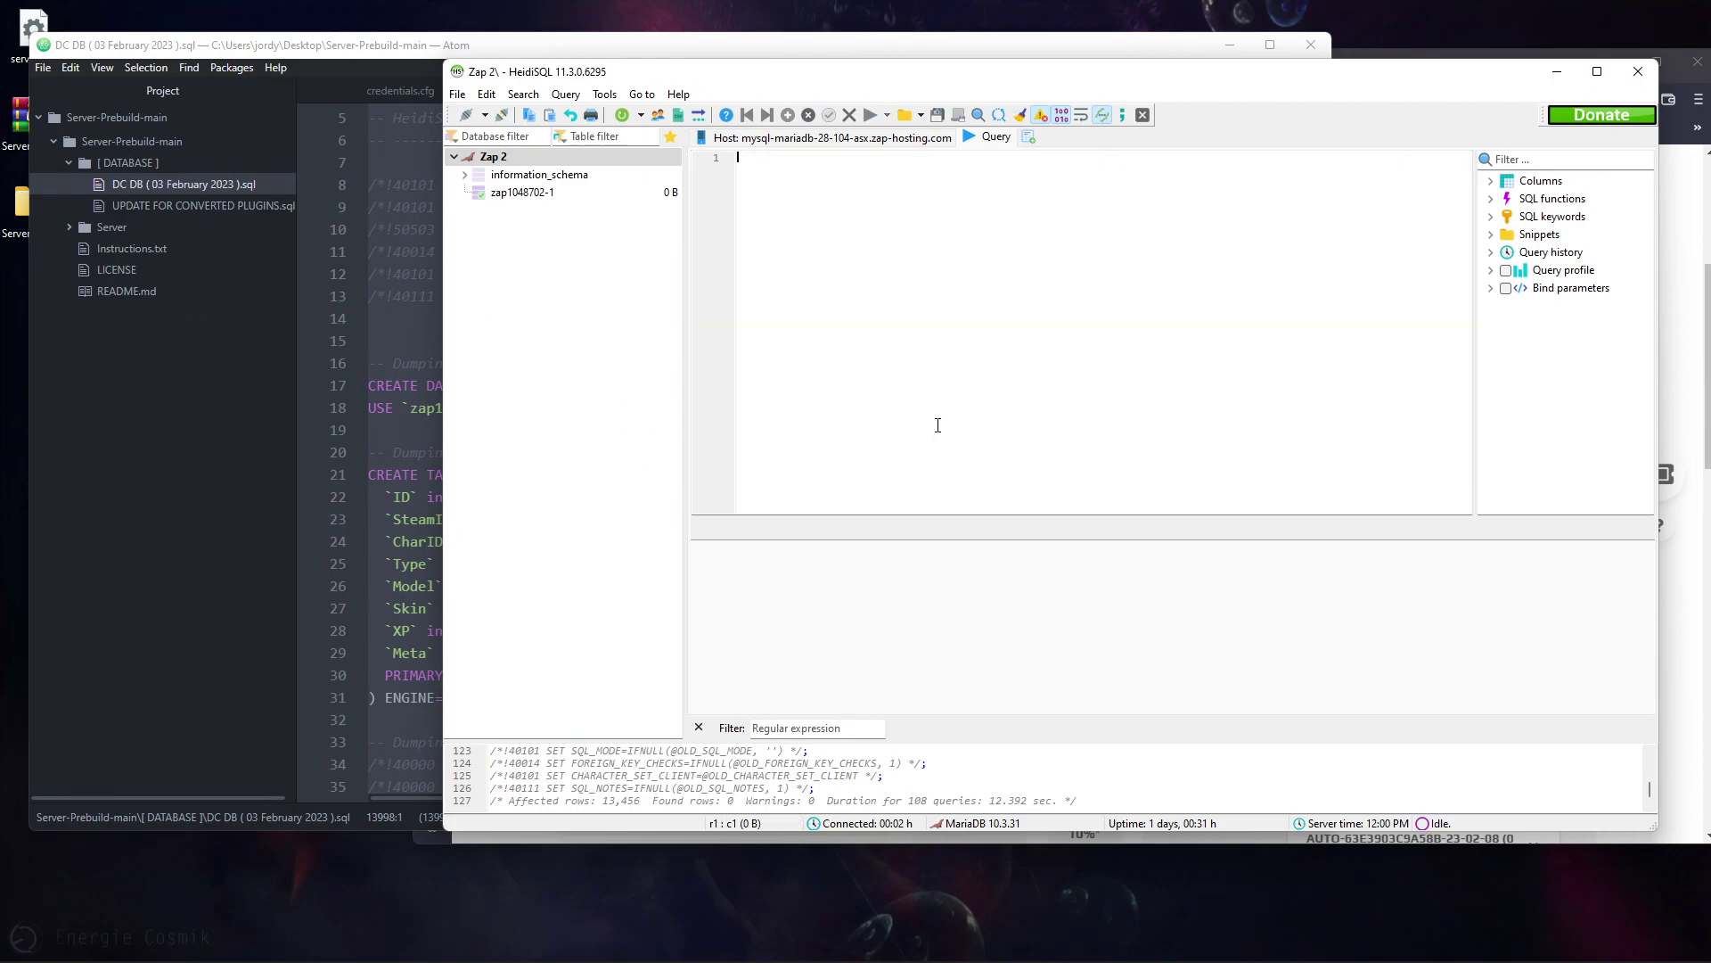
- Copy the entire contents of UPDATE FOR CONVERTED PLUGINS.sql in Atom and switch back to HeidiSQL's query editor
{"action": "left_click", "coordinate": [188, 206]}
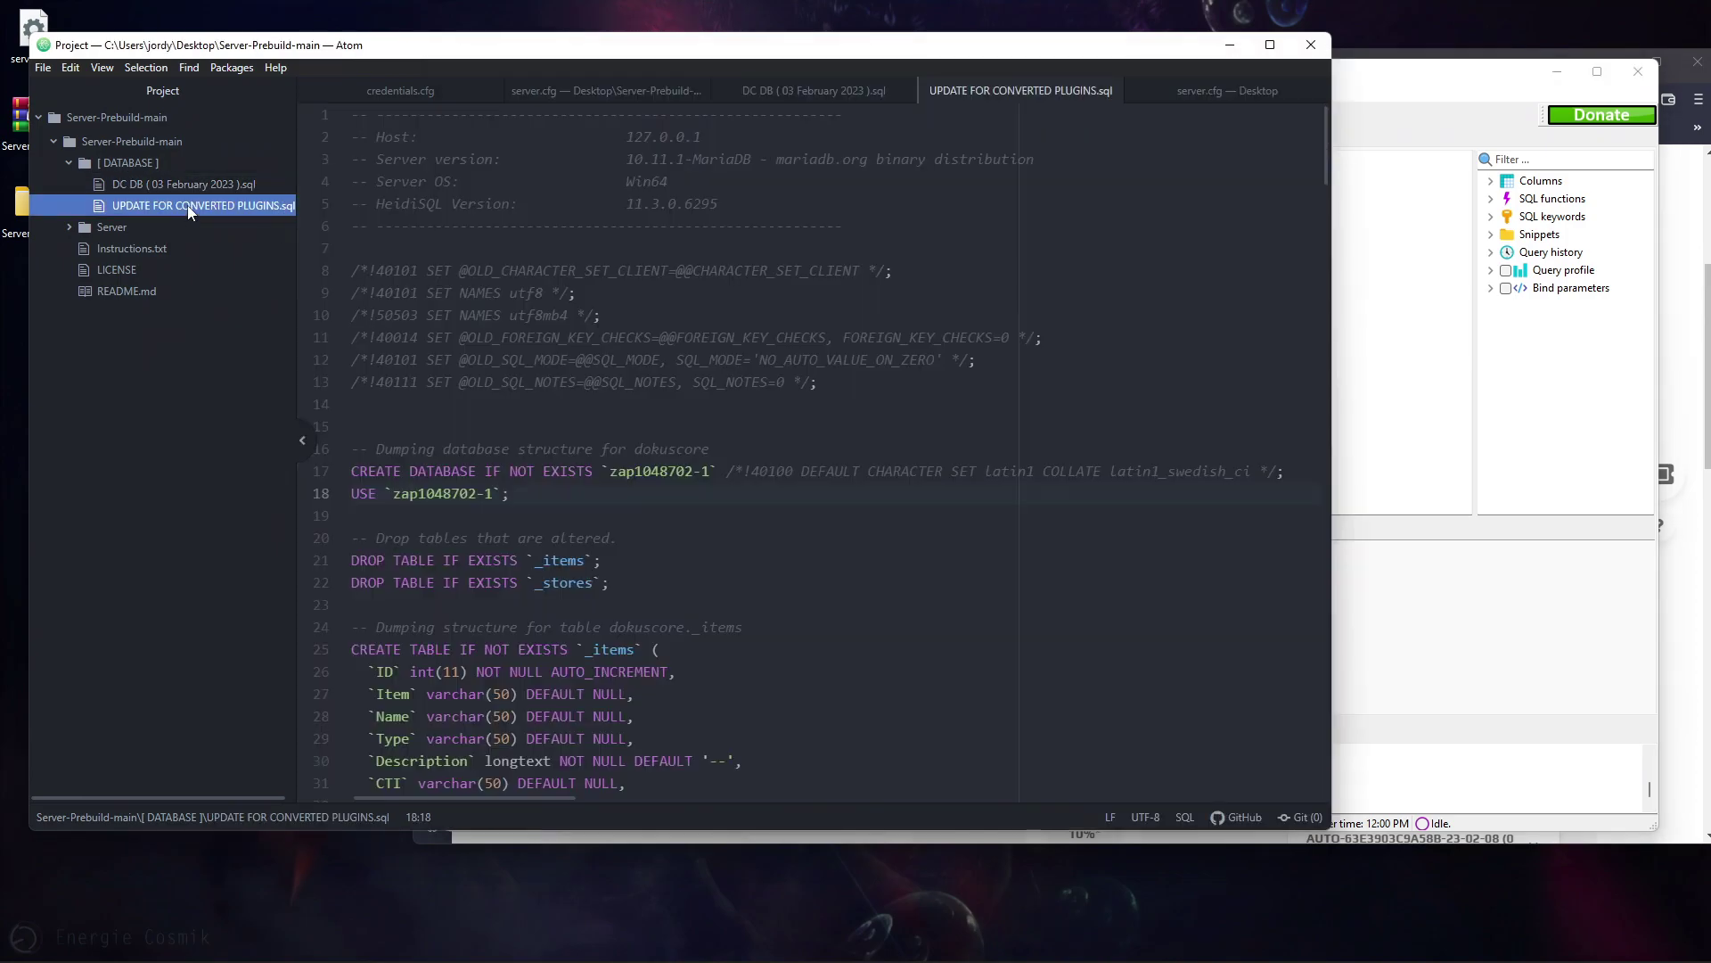
{"action": "left_click", "coordinate": [735, 365]}
{"action": "key", "text": "ctrl+a"}
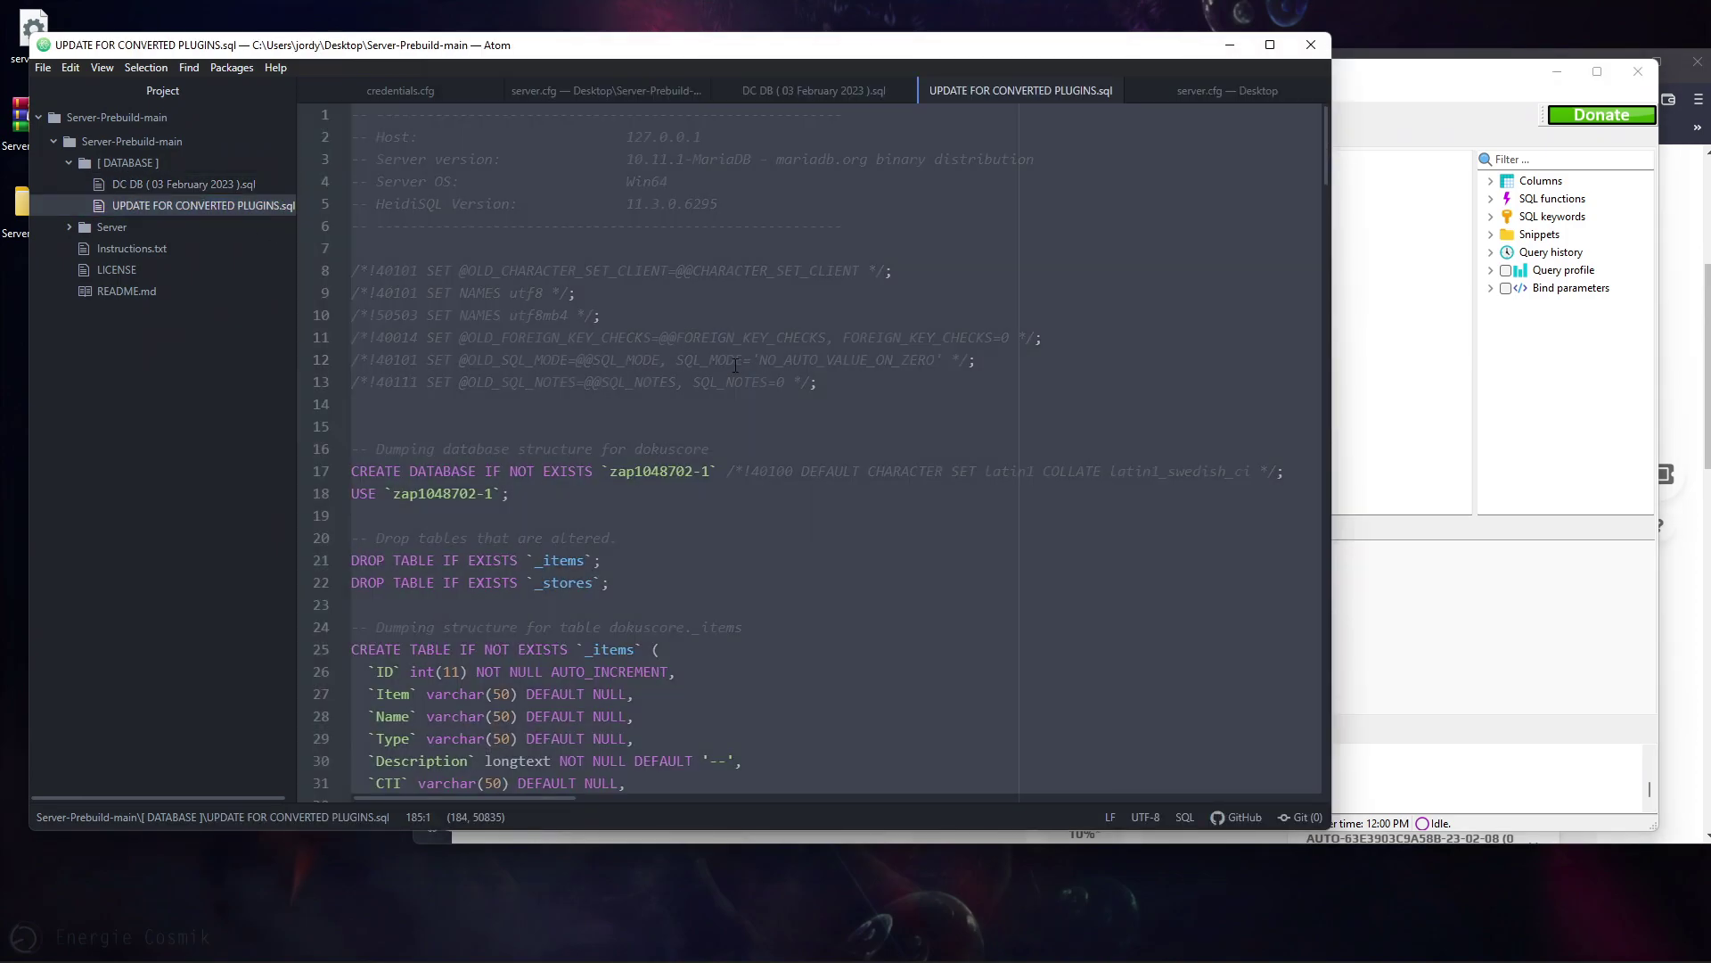
{"action": "key", "text": "ctrl+c"}
{"action": "left_click", "coordinate": [1379, 286]}
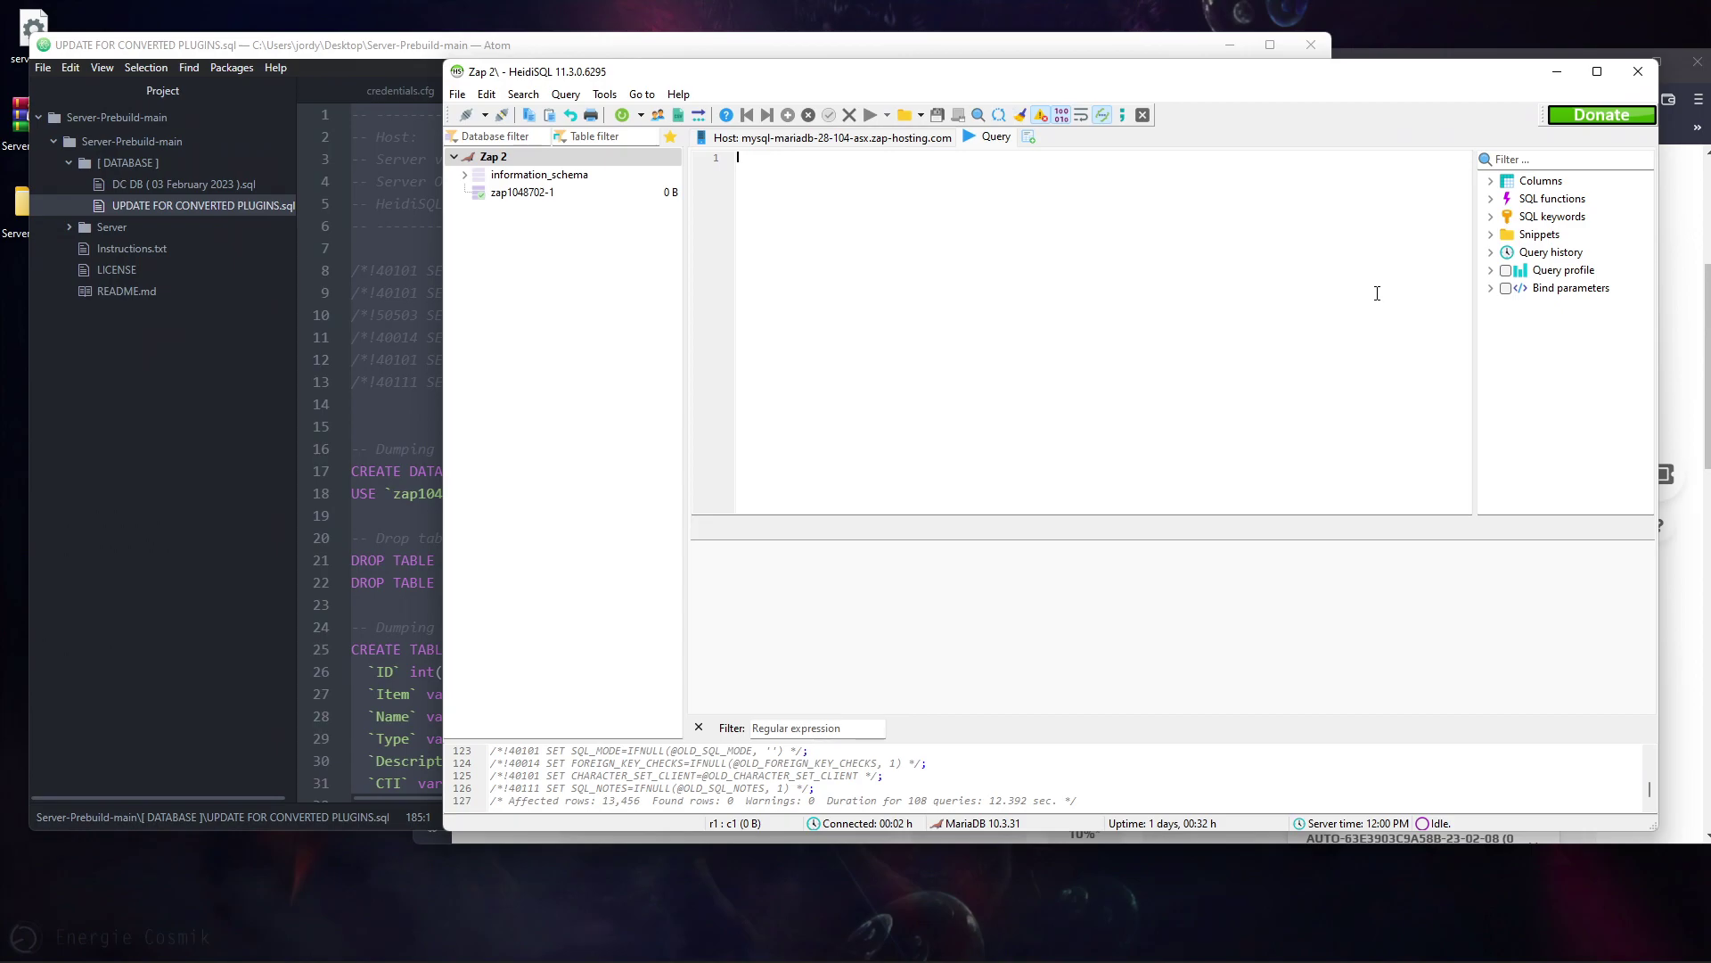
- Paste and run the UPDATE FOR CONVERTED PLUGINS script in the Zap 2 session's query editor, and clear the editor
{"action": "key", "text": "ctrl+v"}
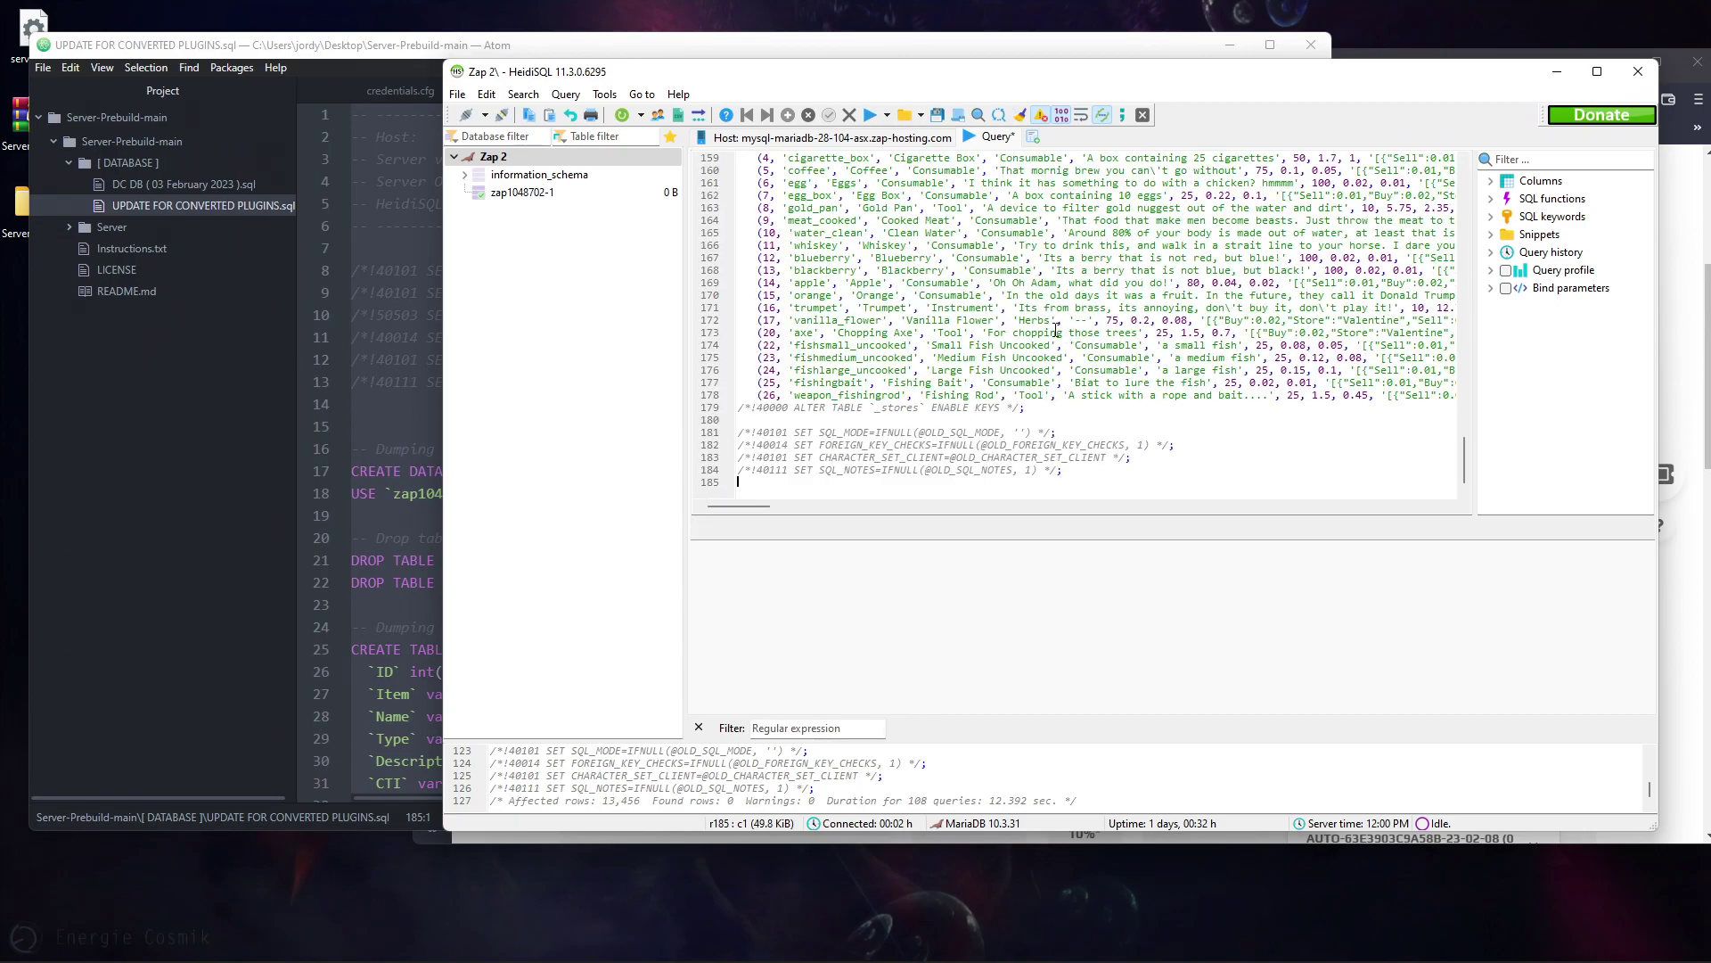
{"action": "left_click", "coordinate": [869, 116]}
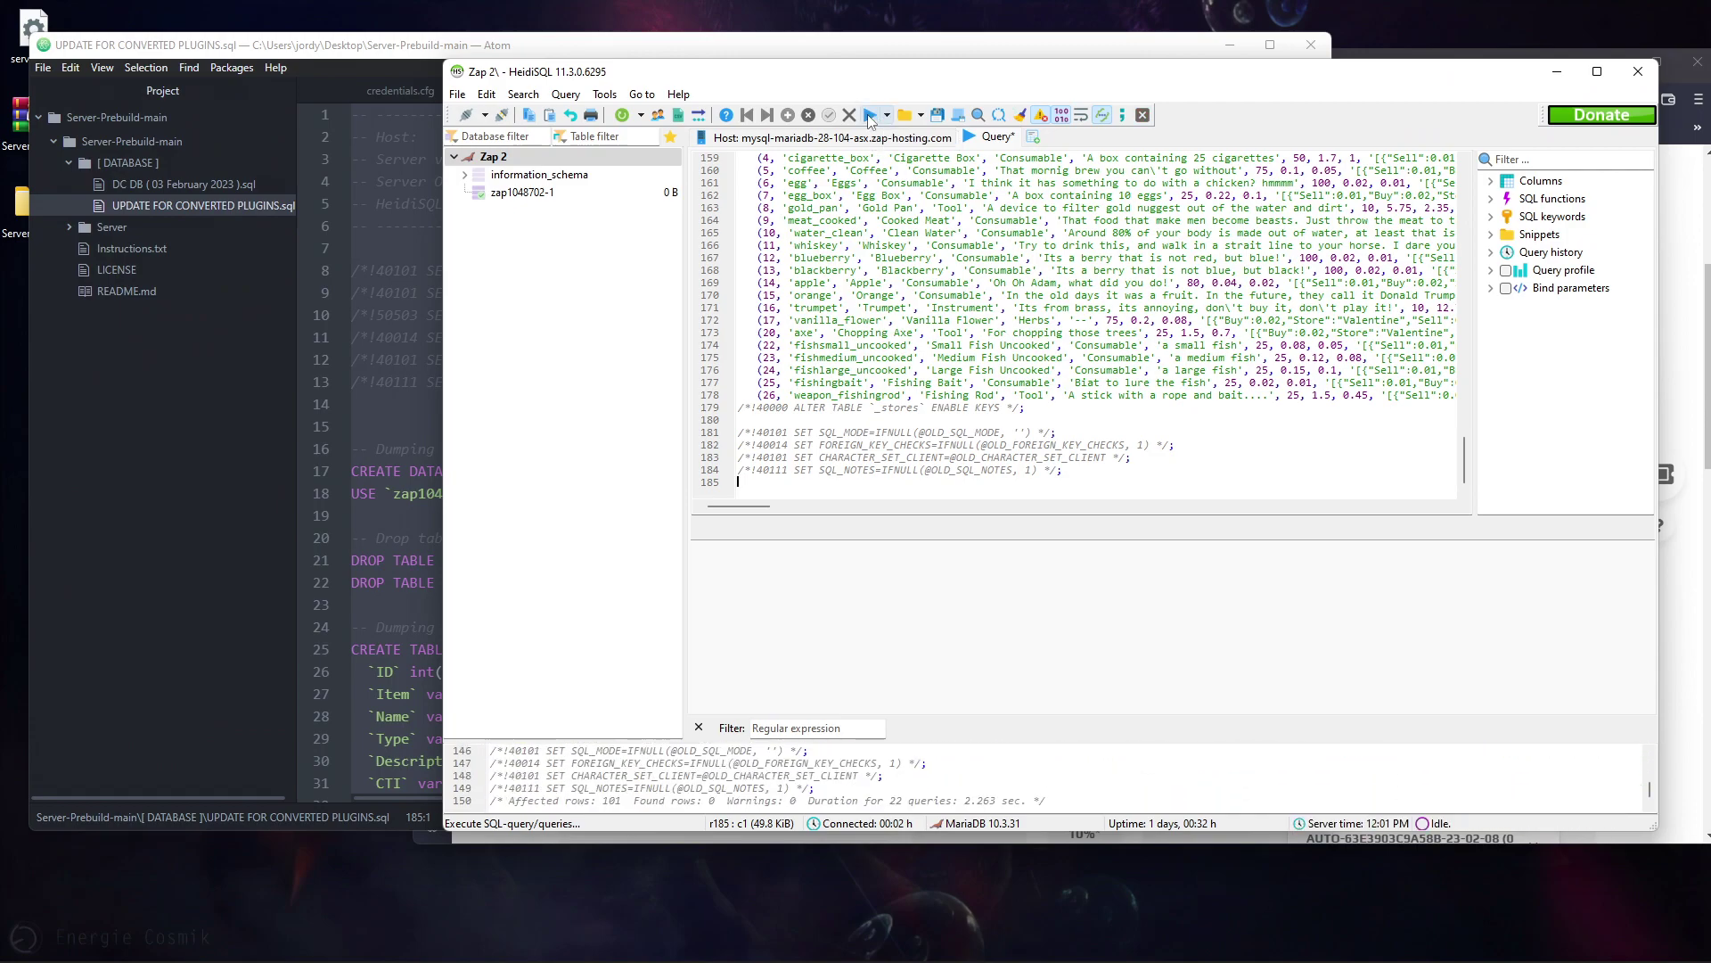
{"action": "left_click", "coordinate": [944, 277]}
{"action": "key", "text": "ctrl+a"}
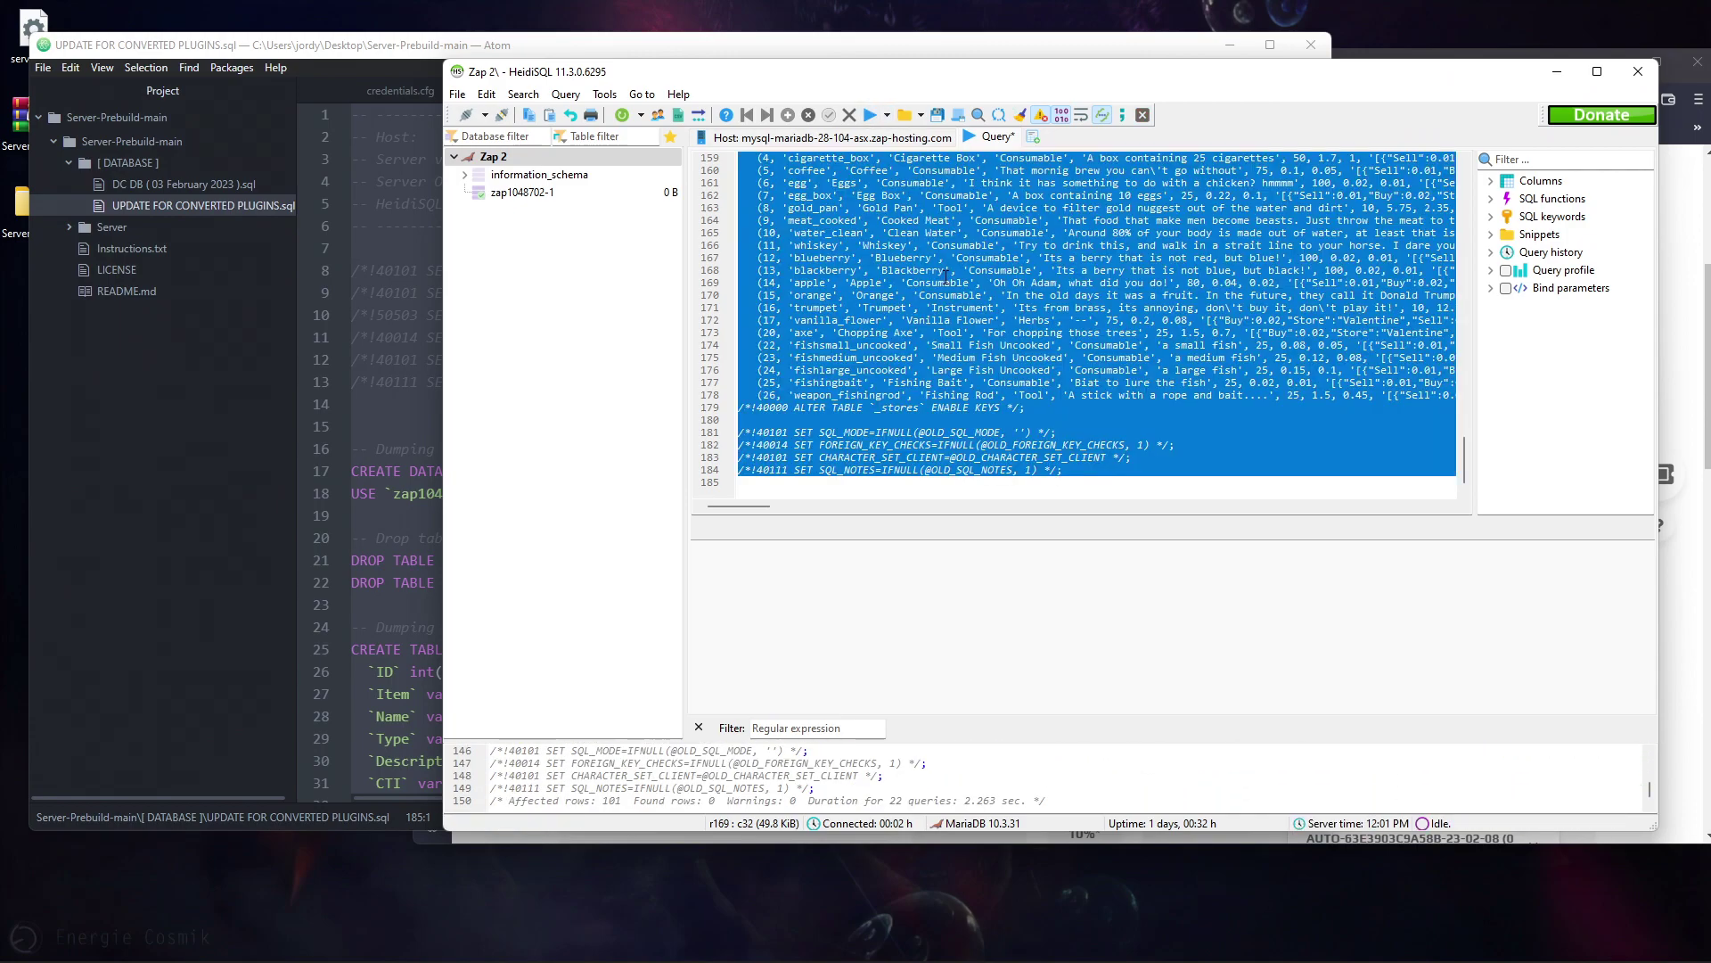
{"action": "key", "text": "Delete"}
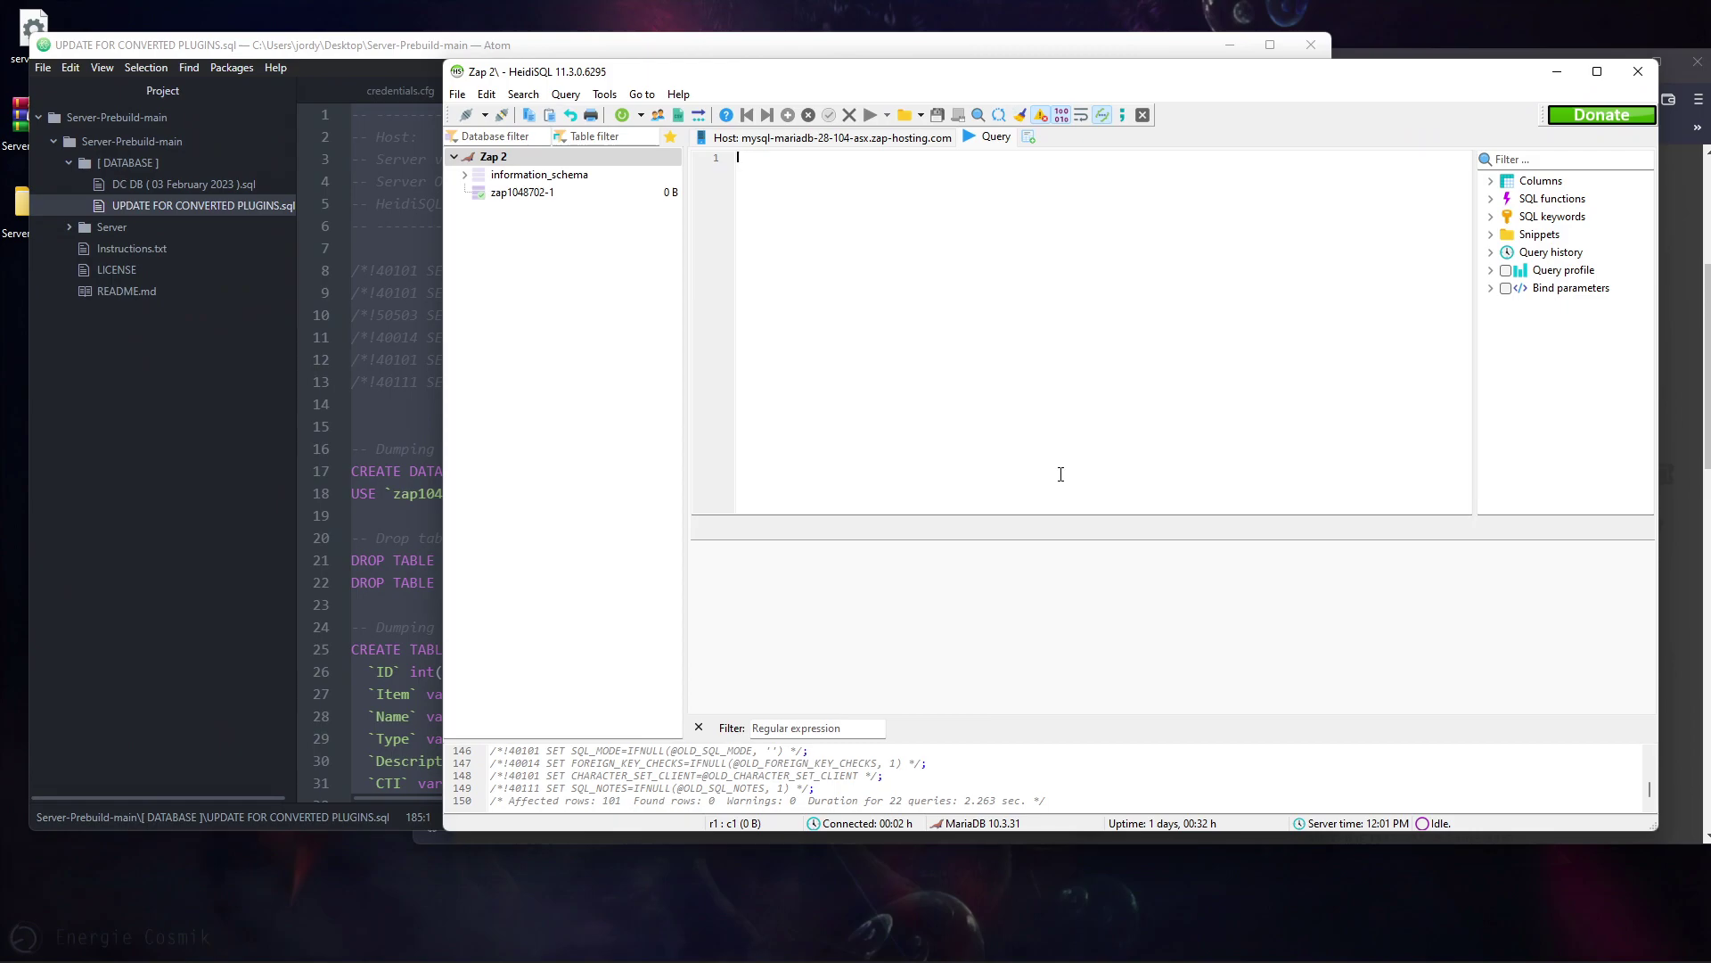
- Refresh the Zap 2 session and expand the gameserver's database to view its imported tables
{"action": "left_click", "coordinate": [493, 158]}
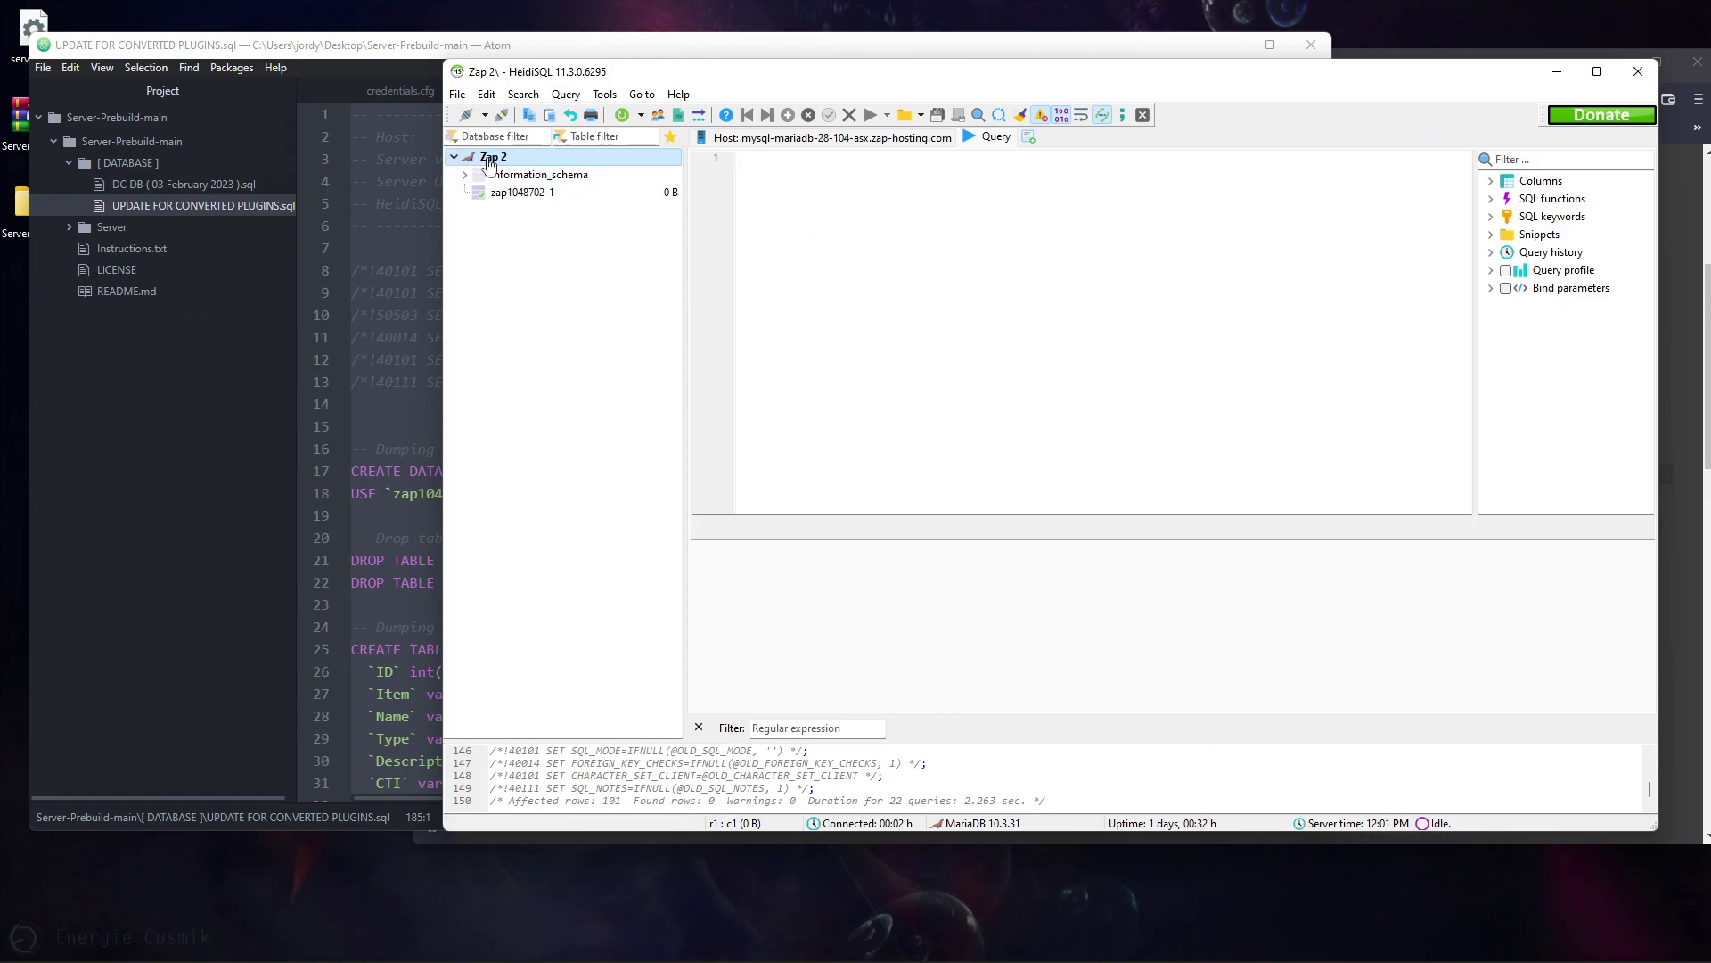
{"action": "left_click", "coordinate": [623, 114]}
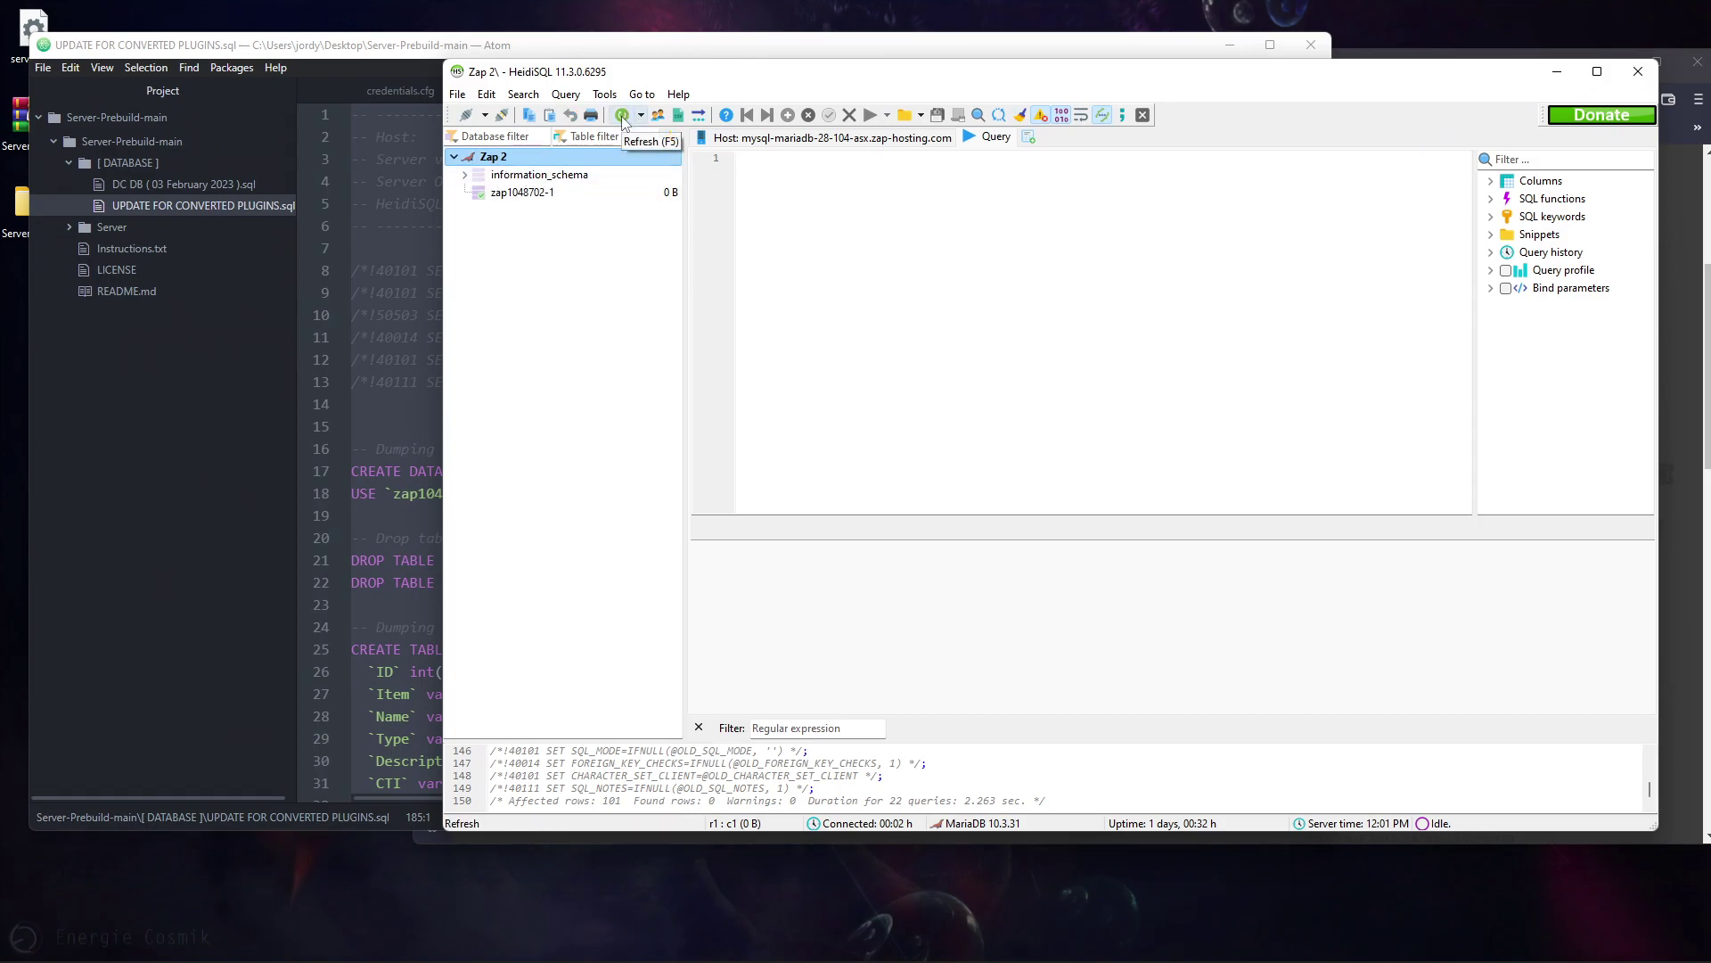
{"action": "left_click", "coordinate": [622, 116]}
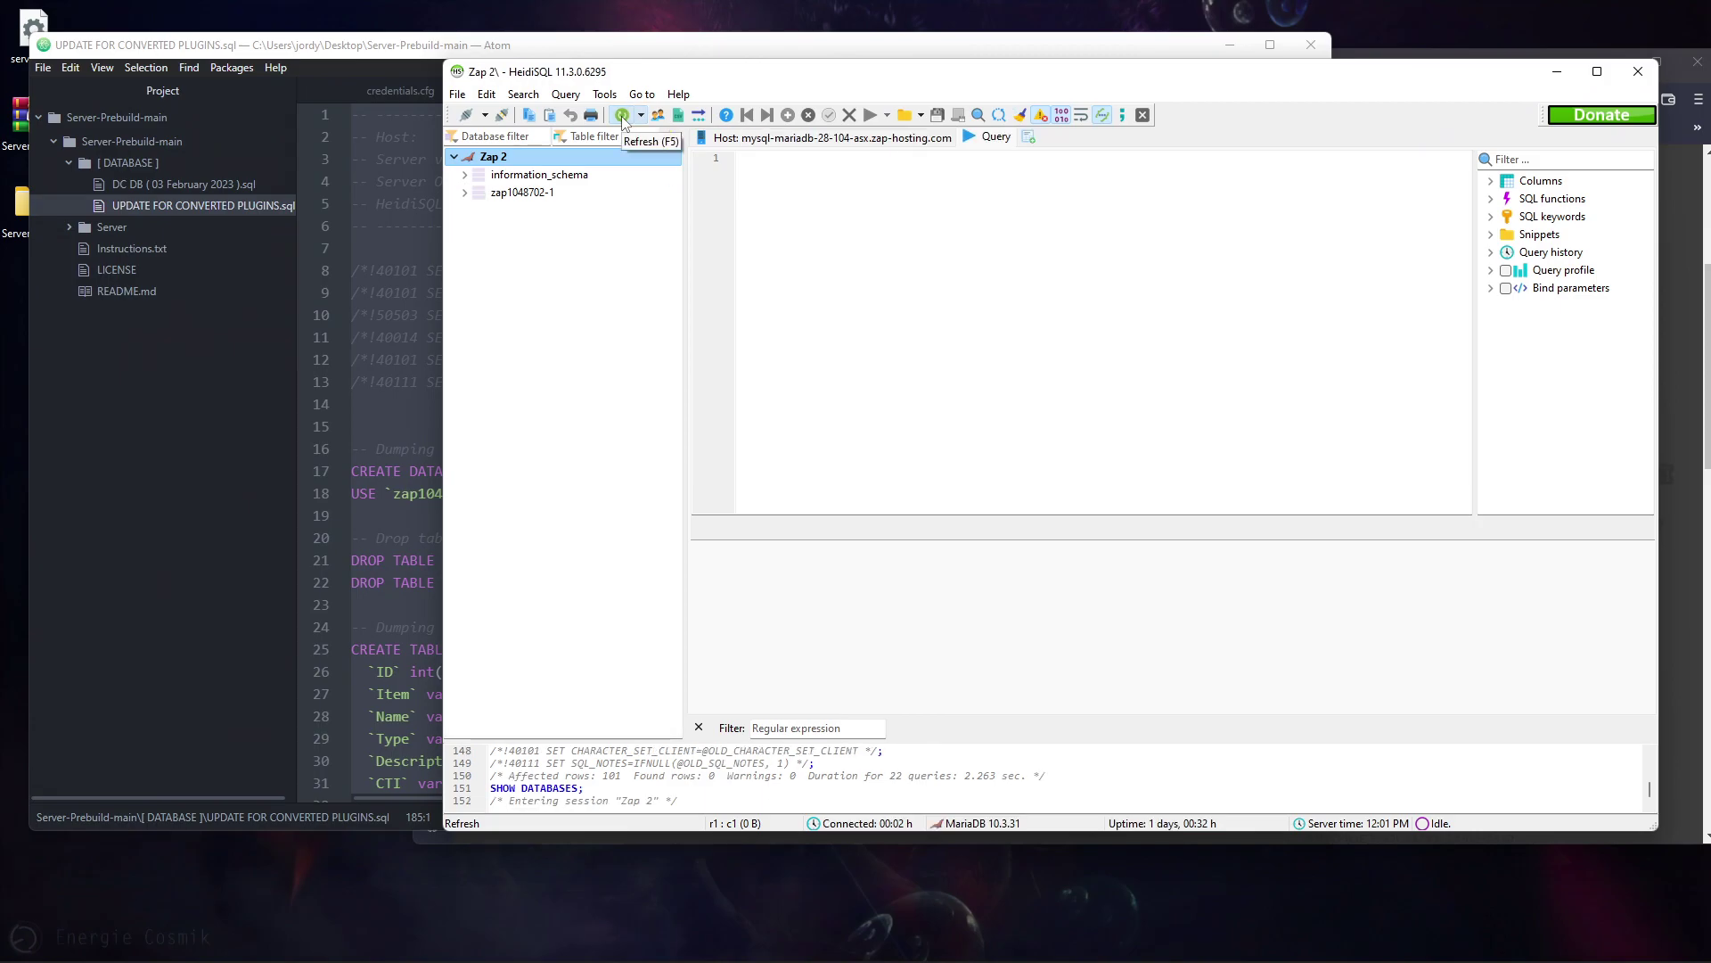
{"action": "left_click", "coordinate": [464, 192]}
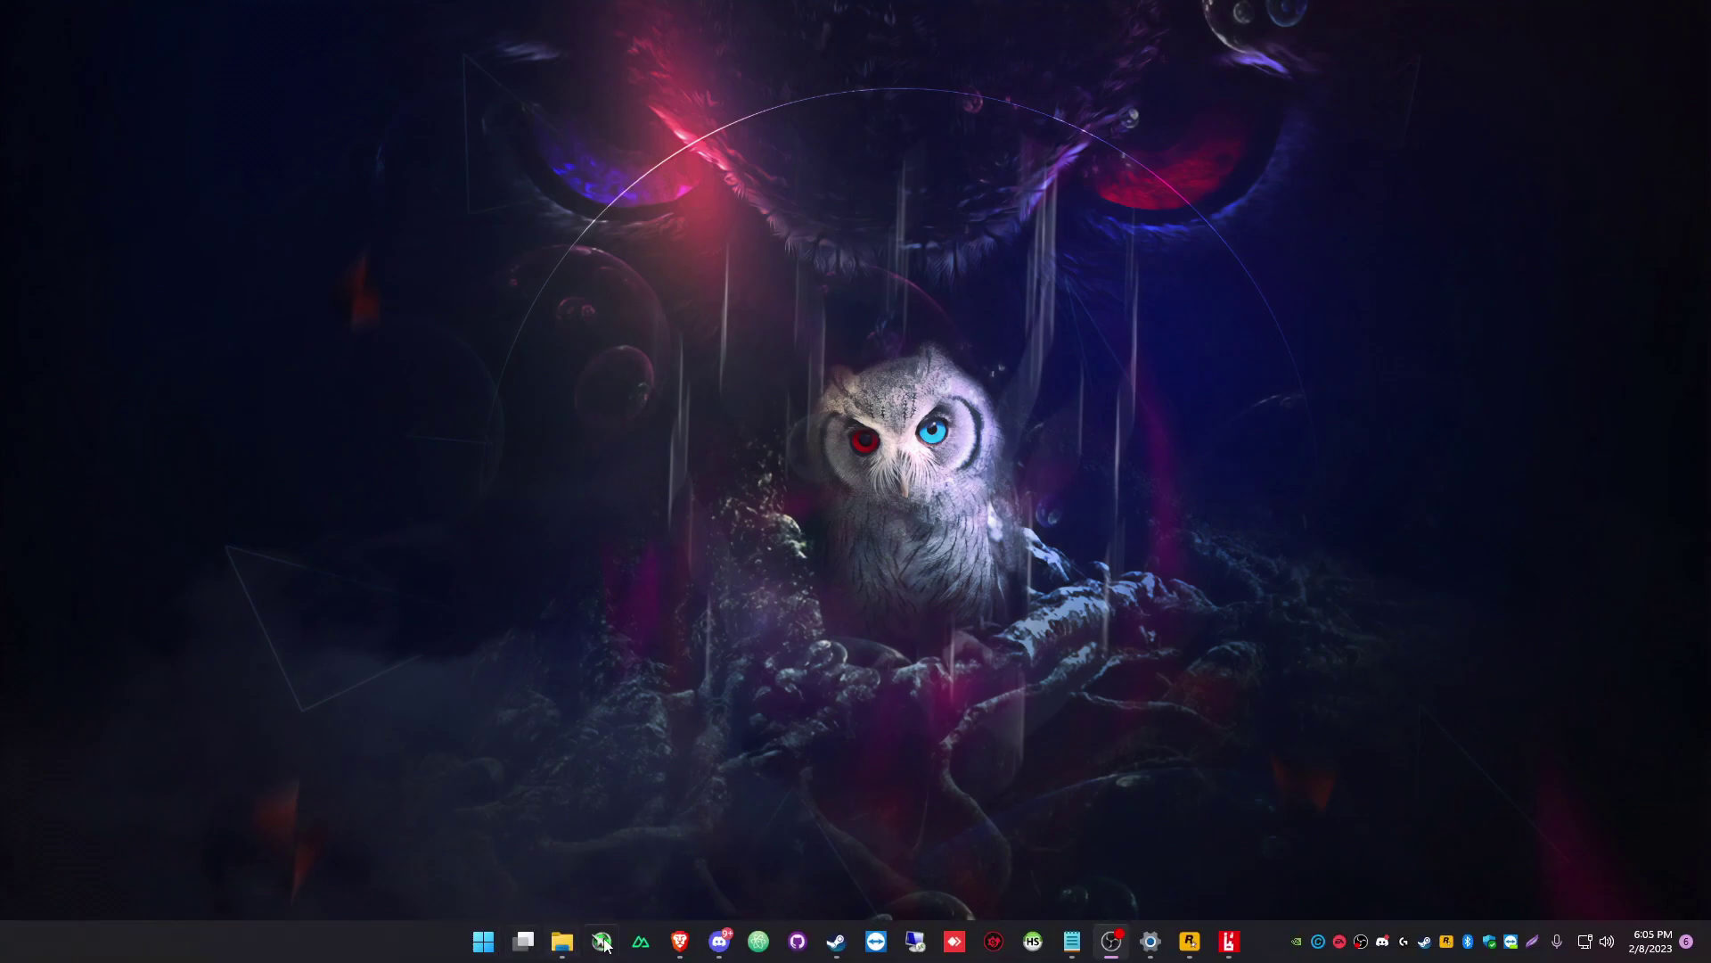
- Switch to the ZAP-Hosting page in the browser, start the RedM gameserver and copy its IP address with port
{"action": "left_click", "coordinate": [679, 940]}
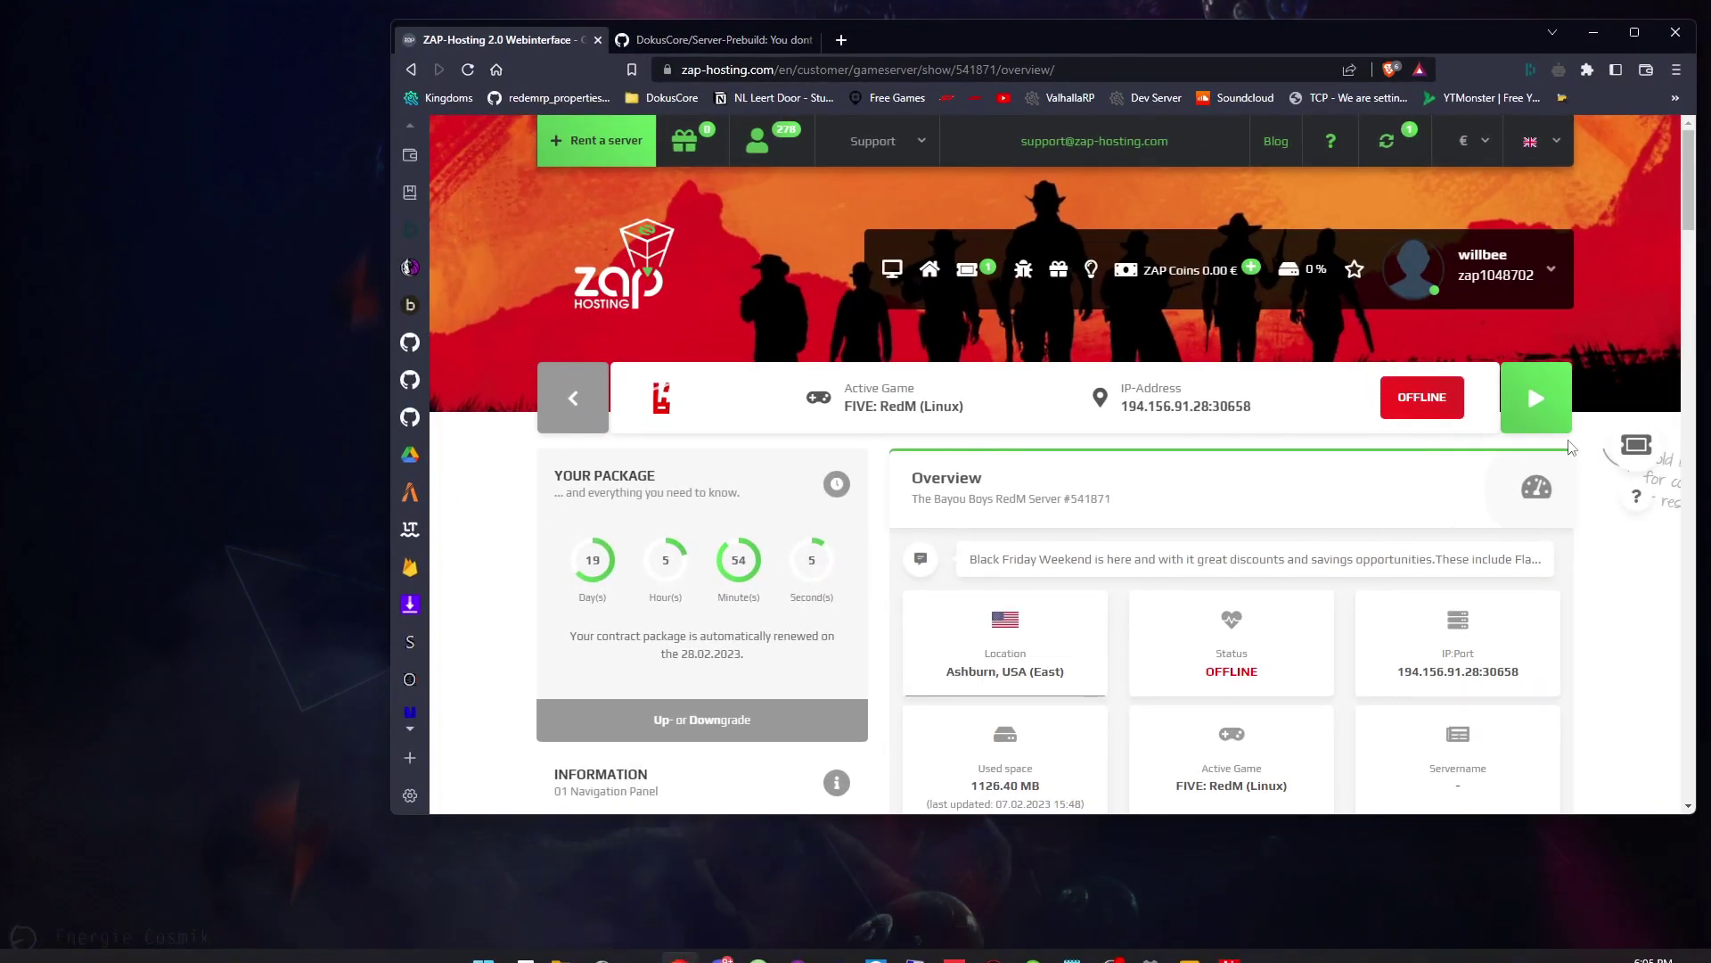
{"action": "left_click", "coordinate": [1537, 409]}
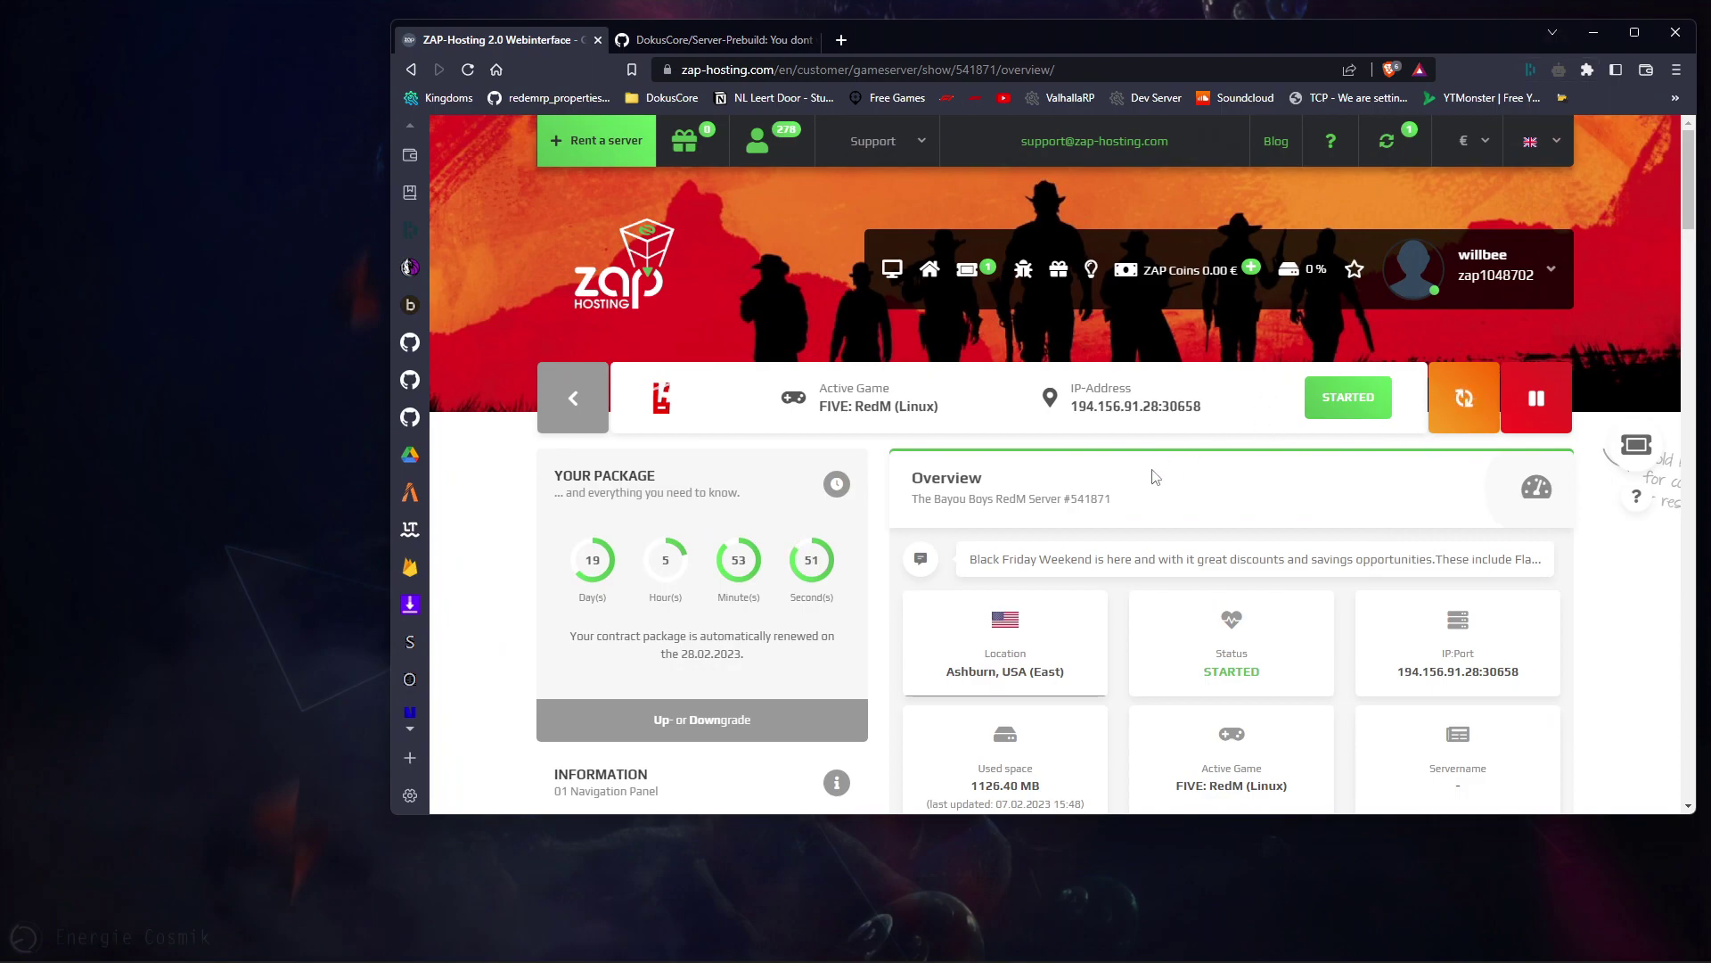
{"action": "left_click_drag", "start_coordinate": [1202, 408], "coordinate": [1070, 410]}
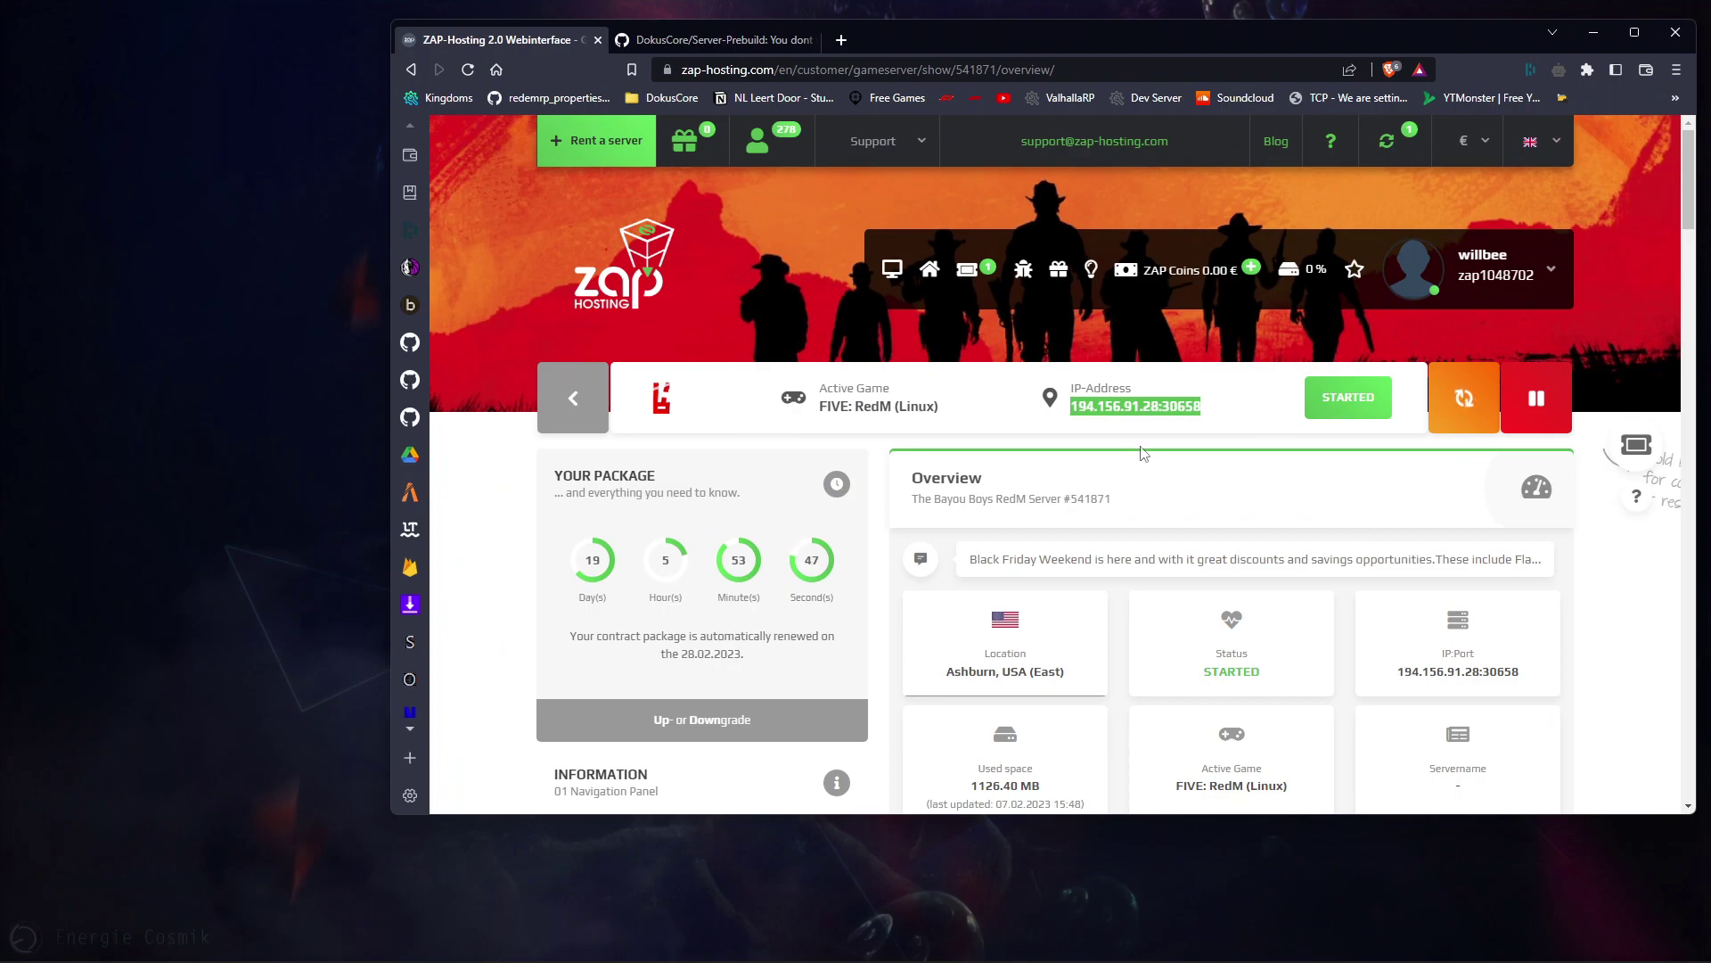
{"action": "left_click", "coordinate": [1593, 32]}
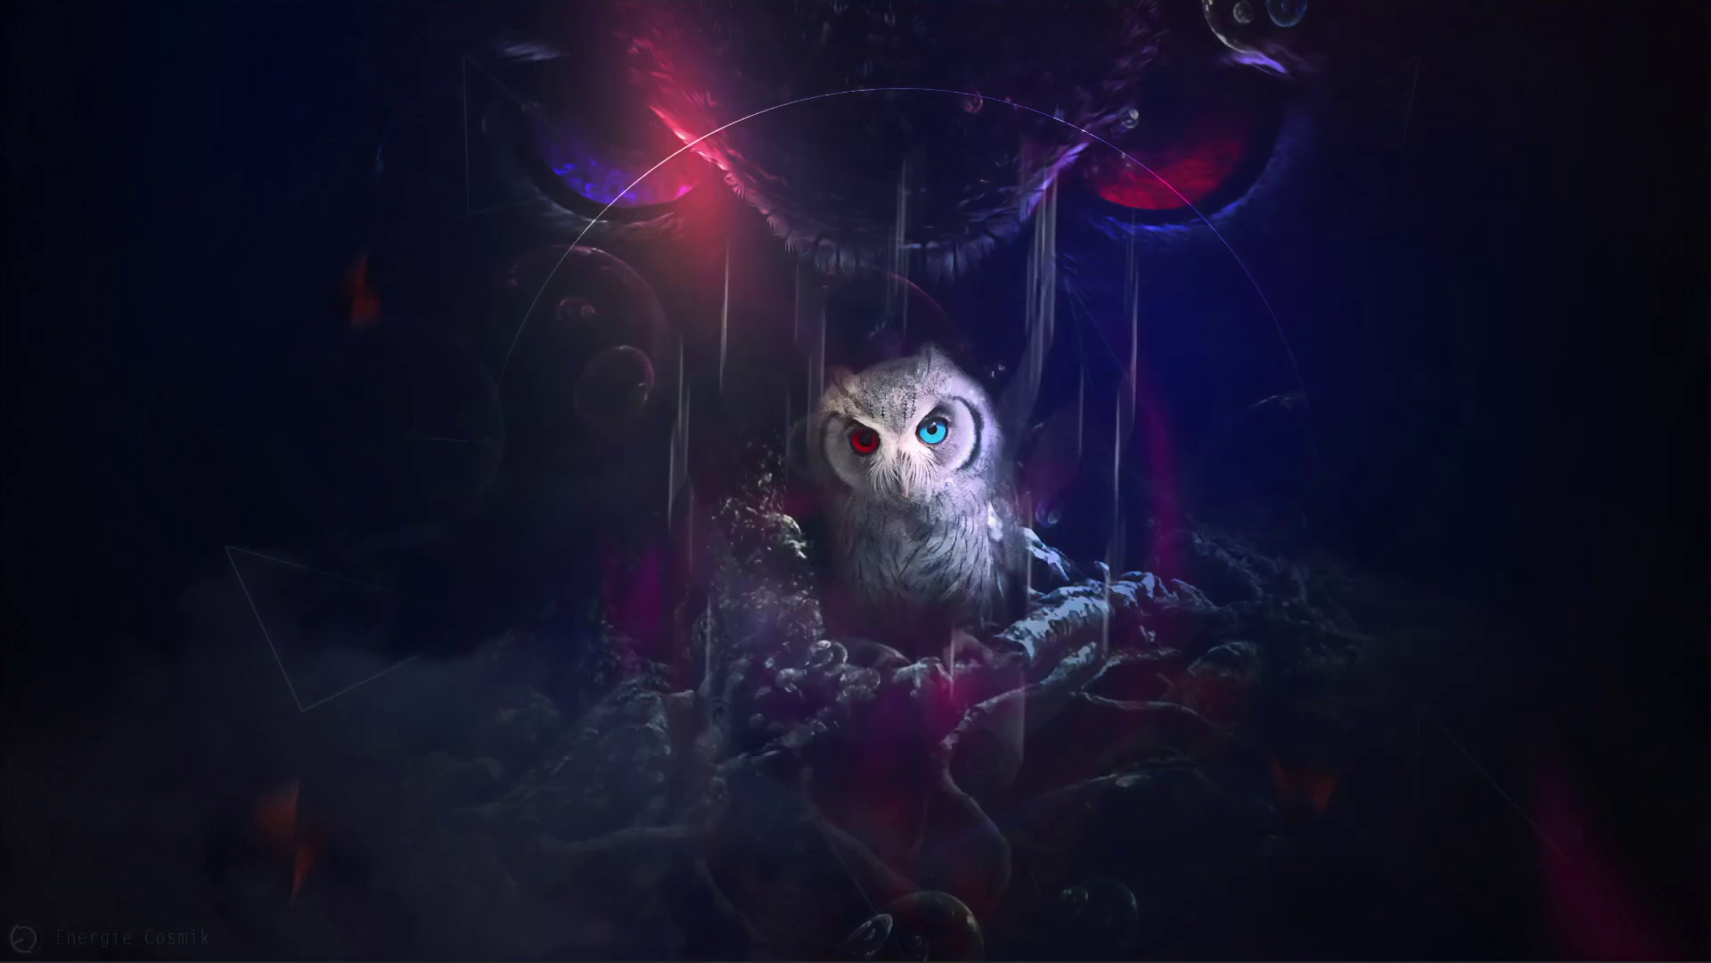
- Switch to the RedM client and use its console to connect to the gameserver at 194.156.91.28:30658
{"action": "left_click_drag", "start_coordinate": [0, 437], "coordinate": [801, 49]}
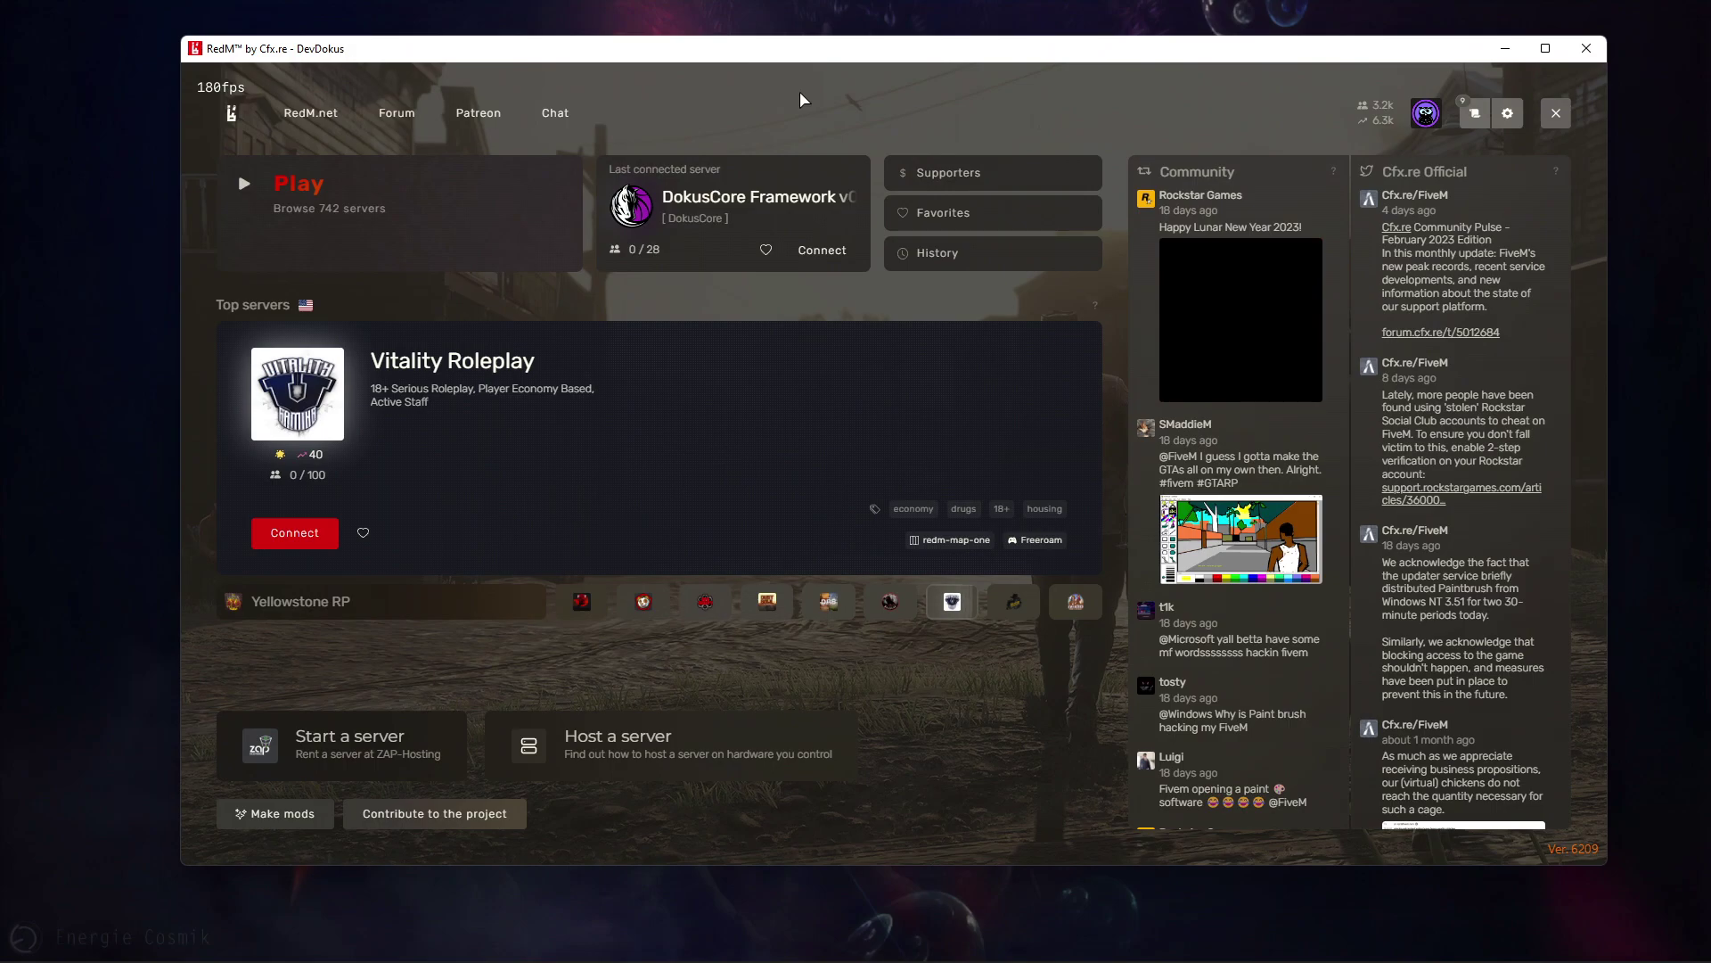
{"action": "key", "text": "F8"}
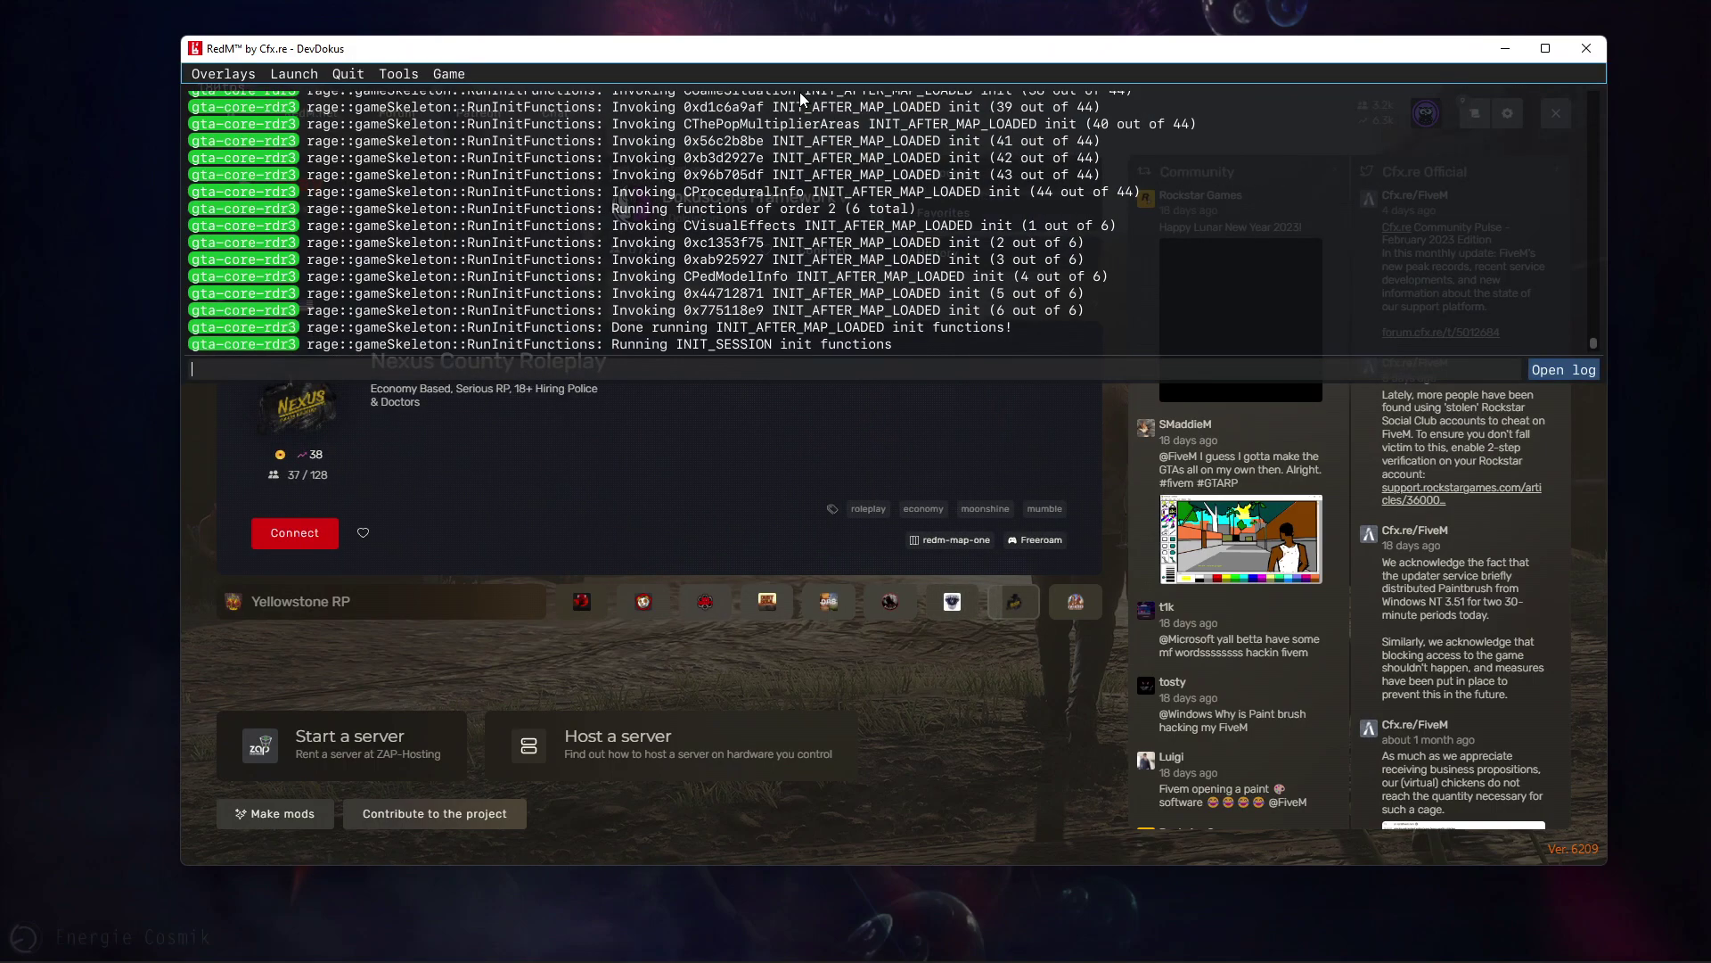
{"action": "type", "text": "connect"}
{"action": "key", "text": "ctrl+v"}
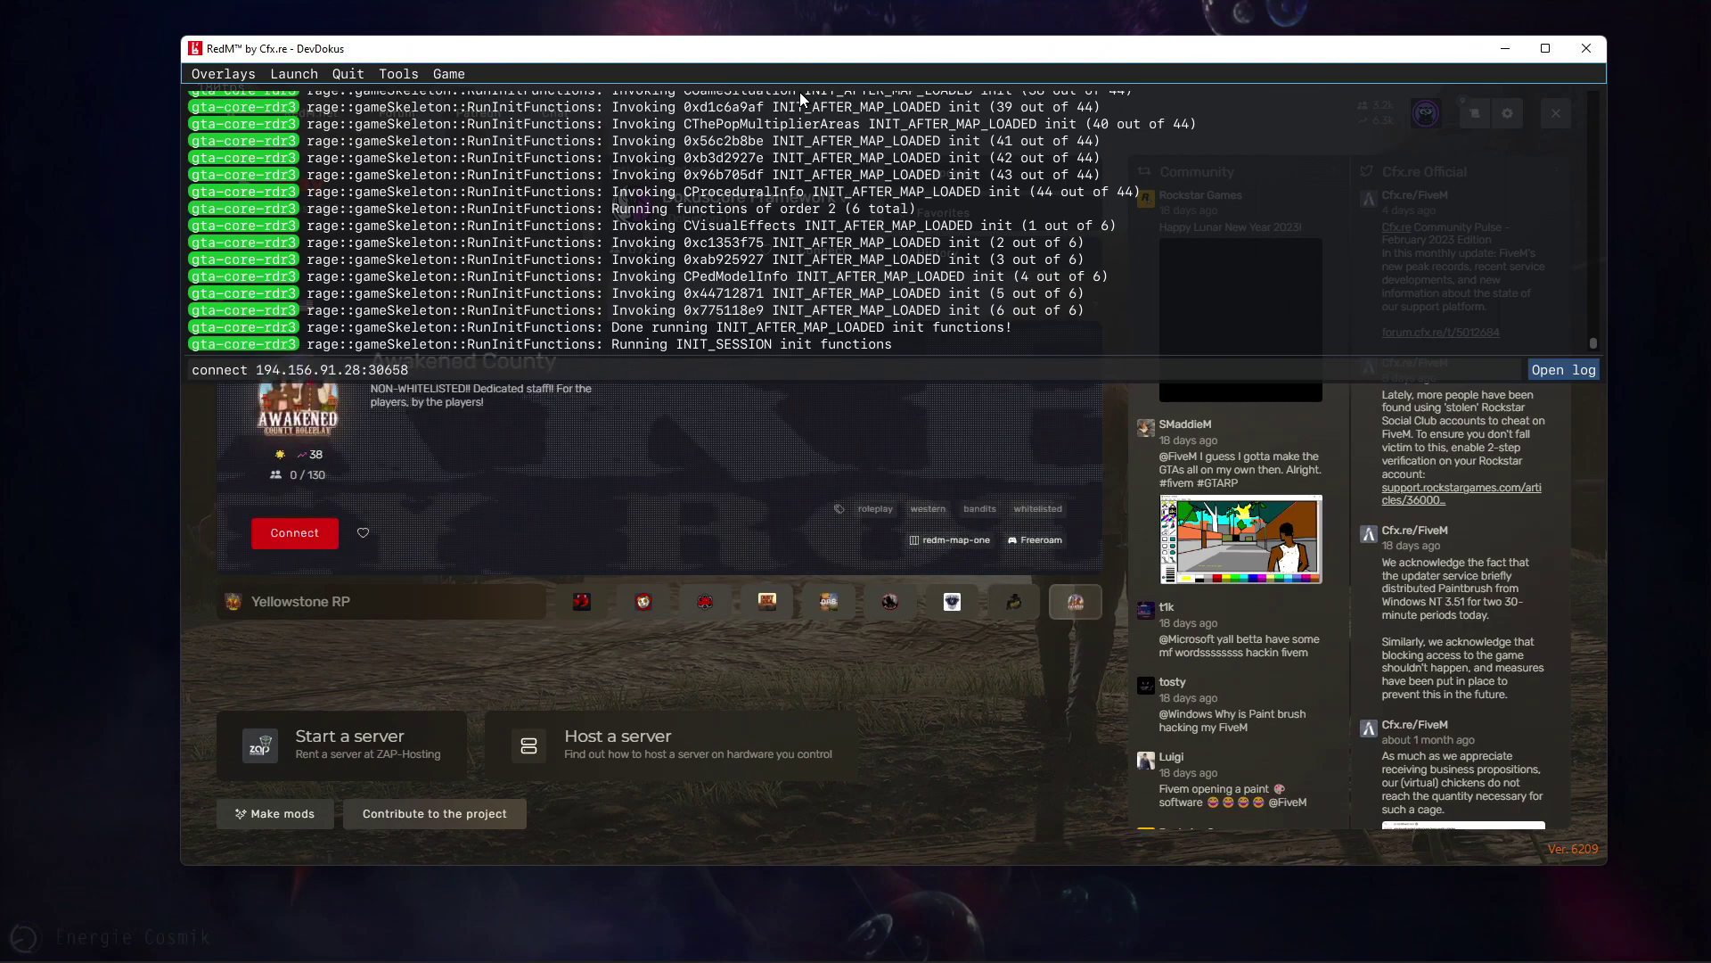
{"action": "key", "text": "Return"}
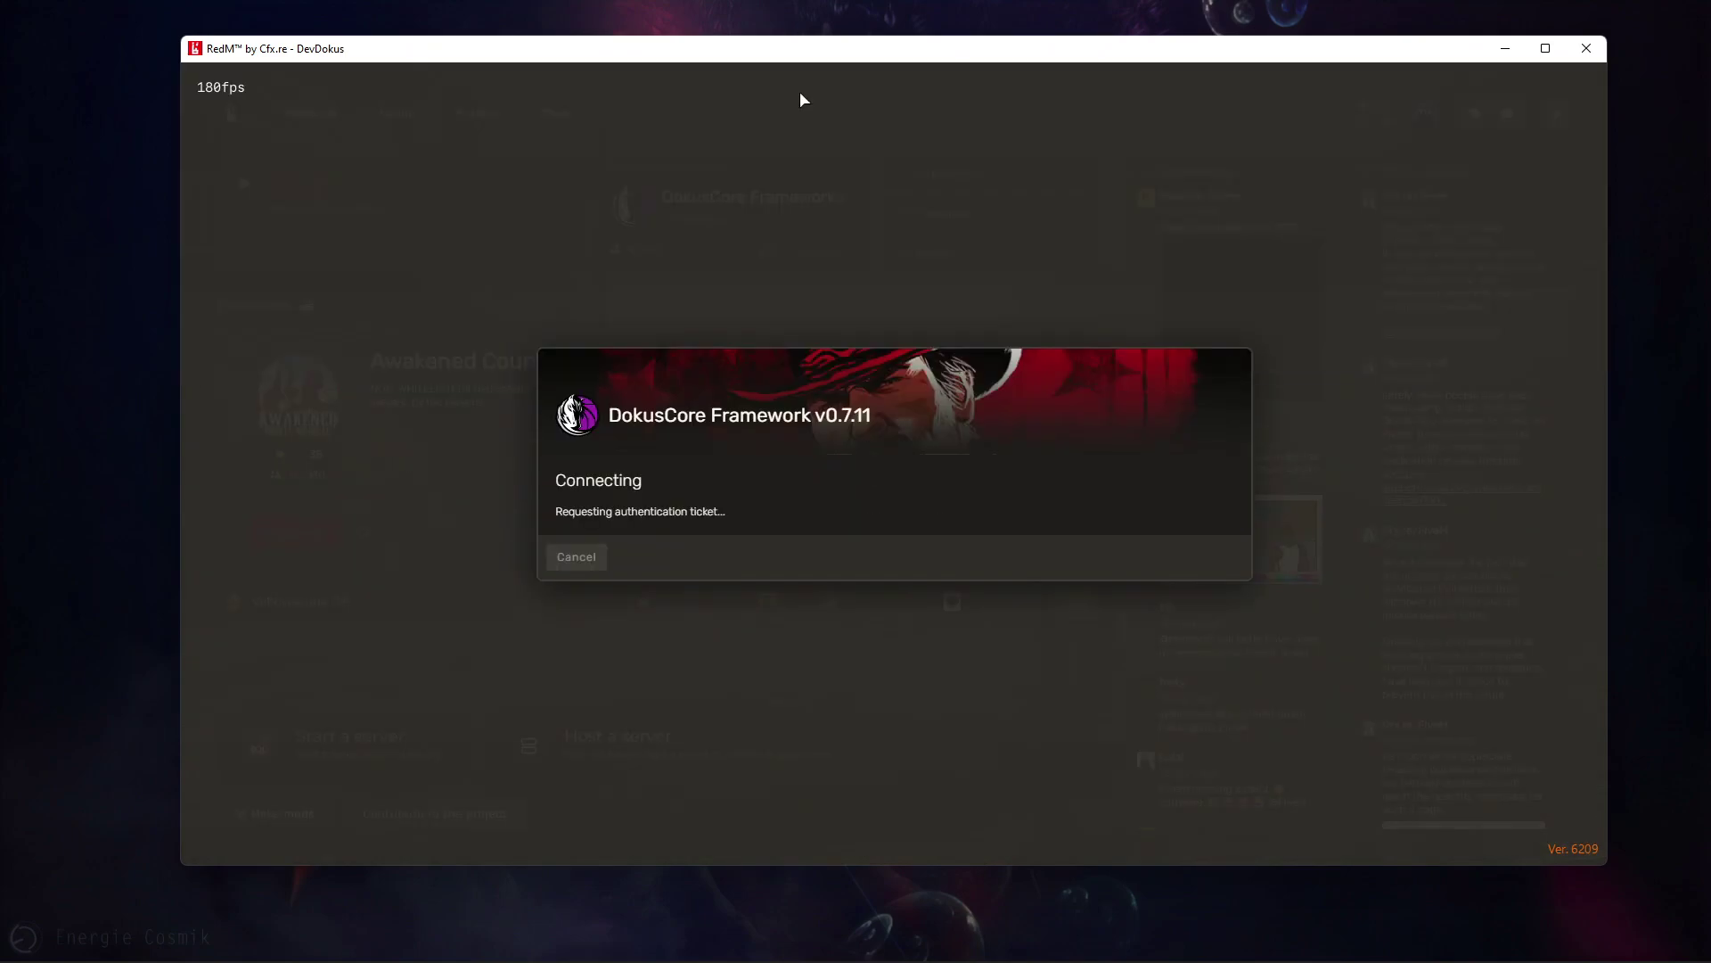